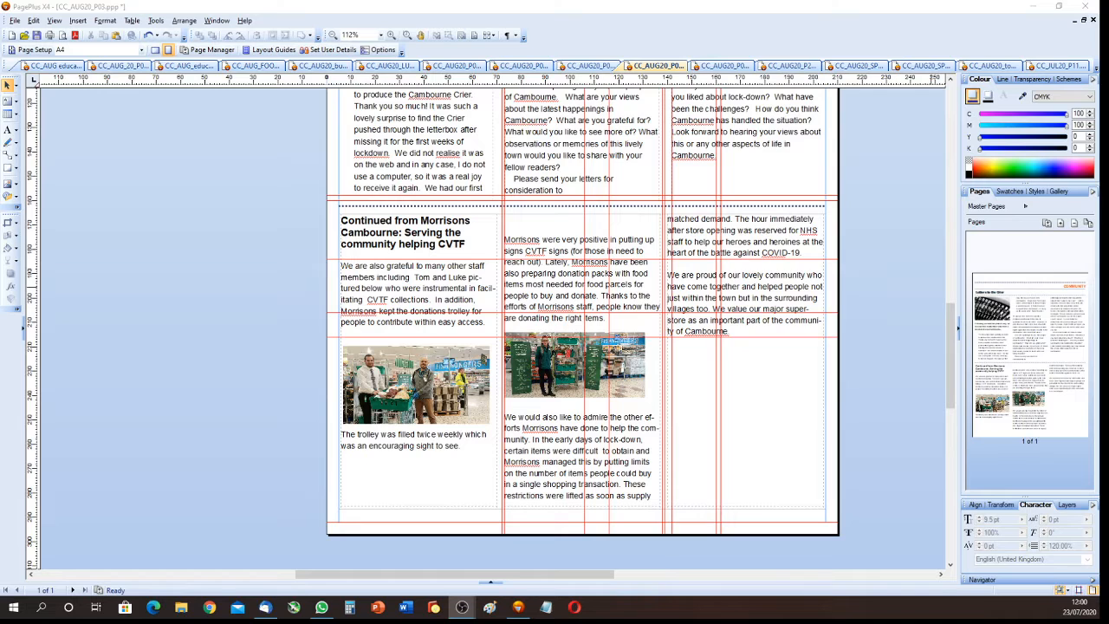
Detach the trolley photo in the first column of the Morrisons article from the text
{"action": "left_click", "coordinate": [543, 440]}
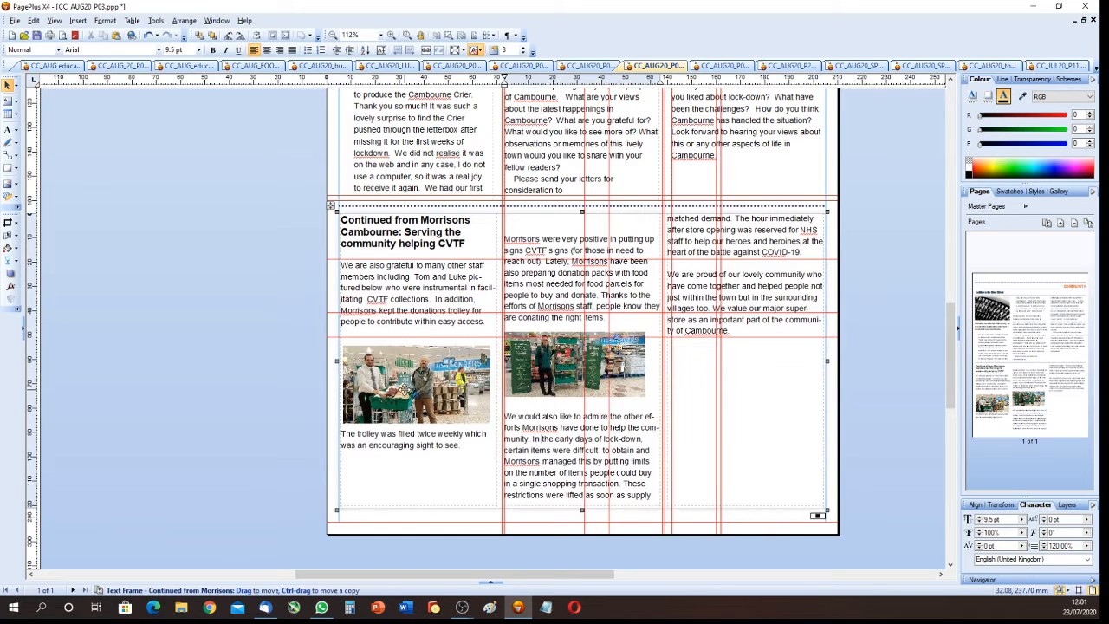
{"action": "left_click", "coordinate": [403, 388]}
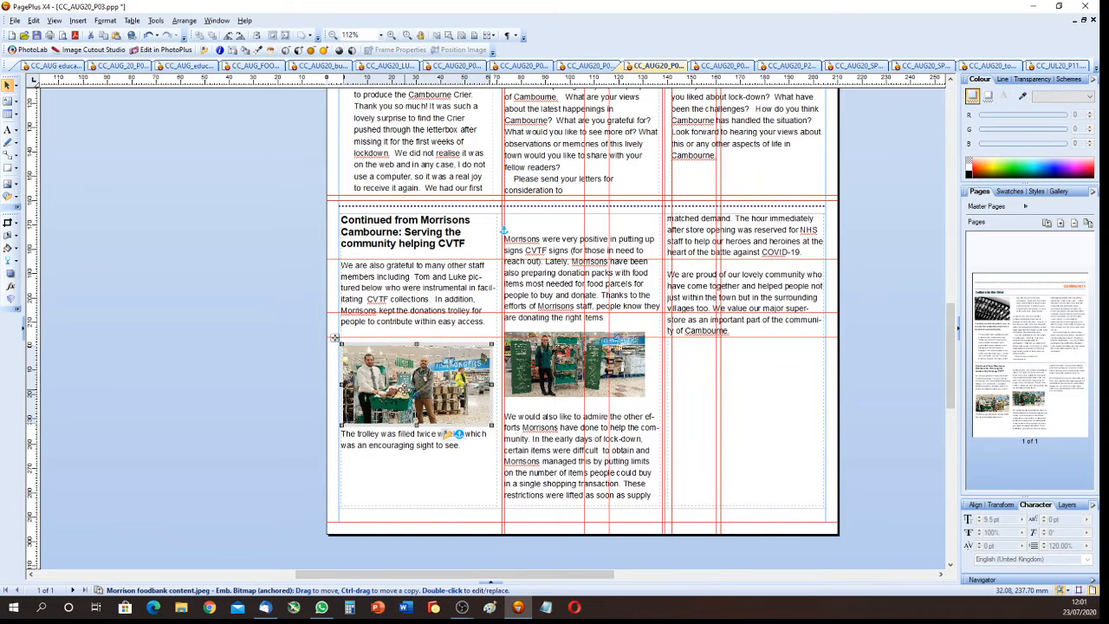
{"action": "left_click", "coordinate": [458, 435]}
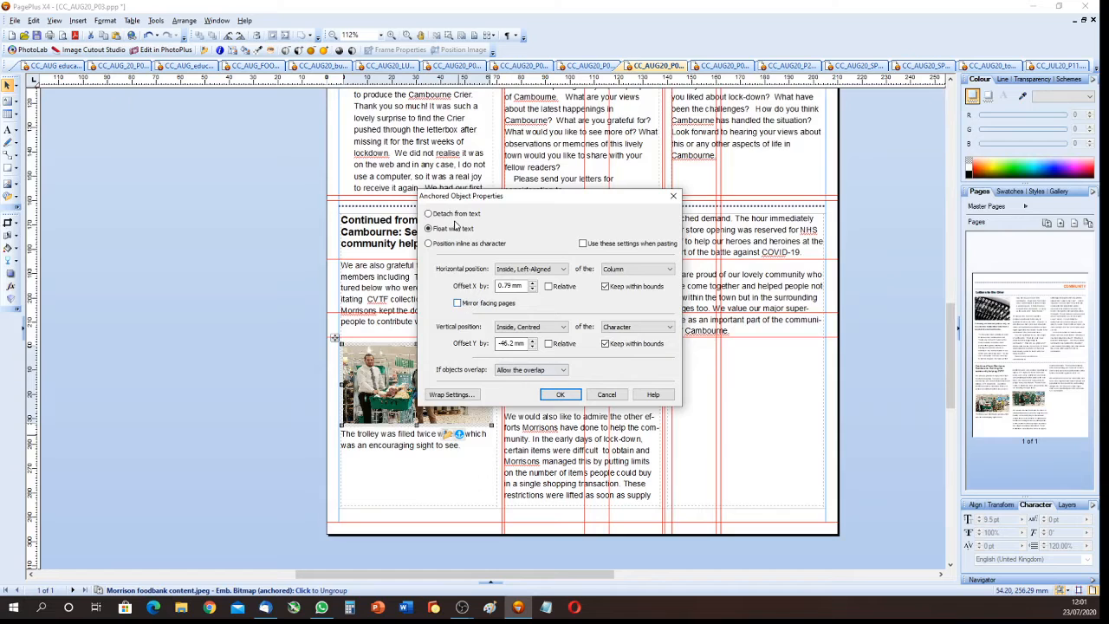
{"action": "left_click", "coordinate": [456, 214]}
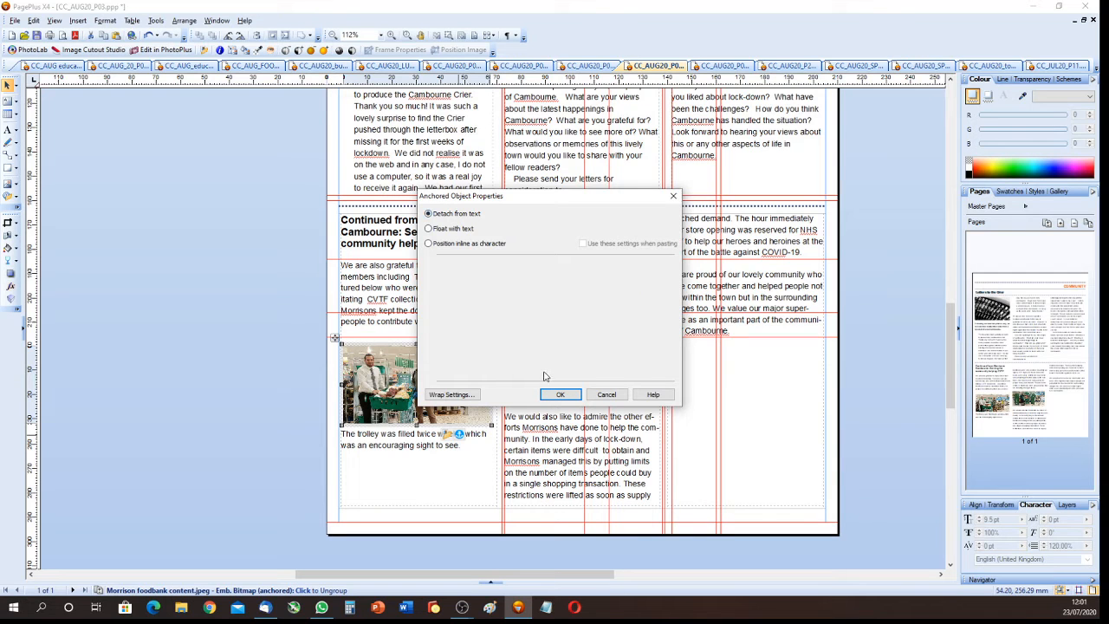
{"action": "left_click", "coordinate": [575, 394]}
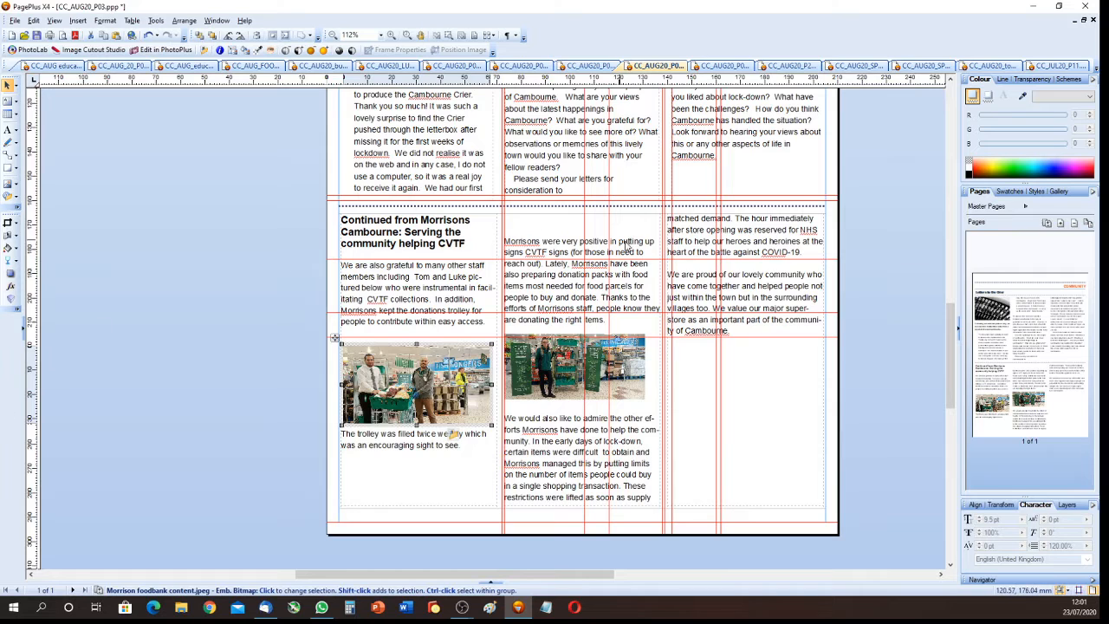
Detach the display photo in the article's middle column from the text
{"action": "left_click", "coordinate": [583, 380]}
{"action": "left_click", "coordinate": [616, 411]}
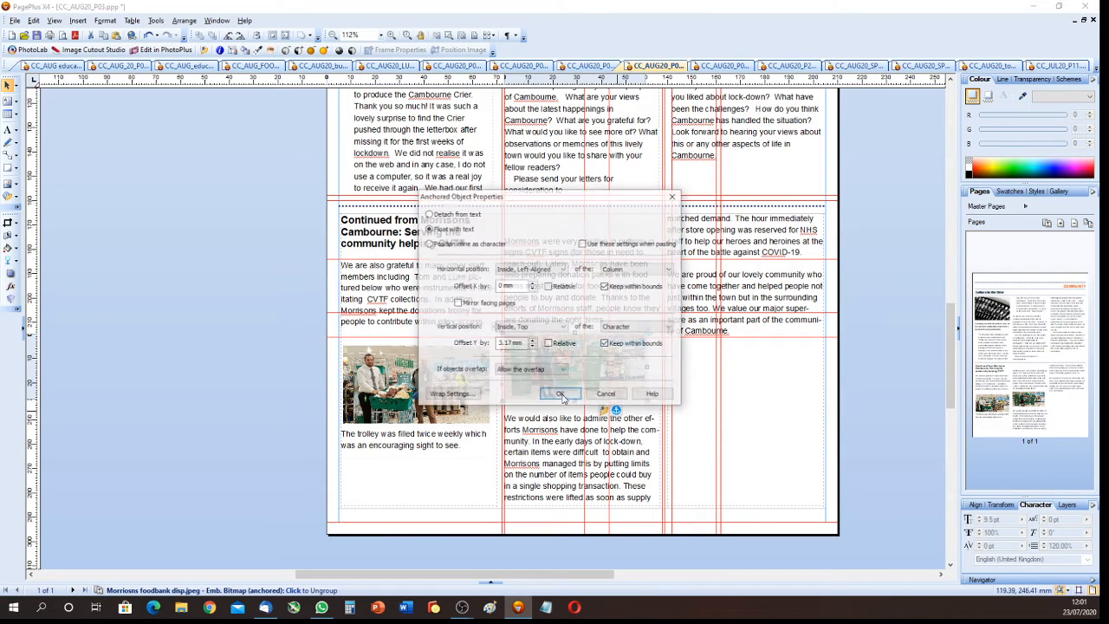
{"action": "left_click", "coordinate": [429, 214]}
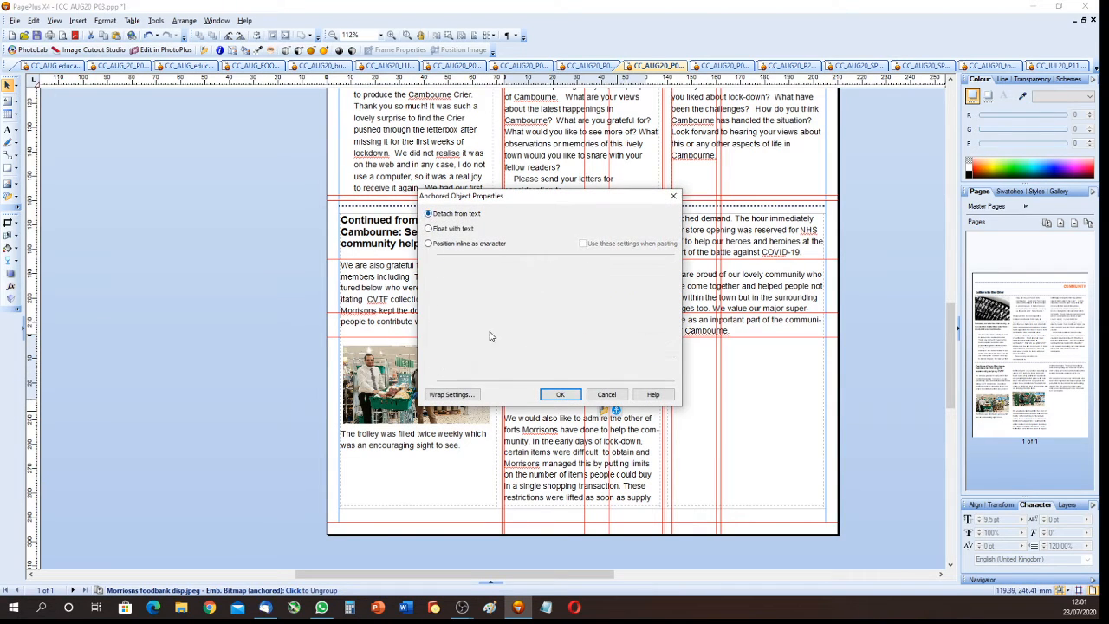
{"action": "left_click", "coordinate": [560, 394]}
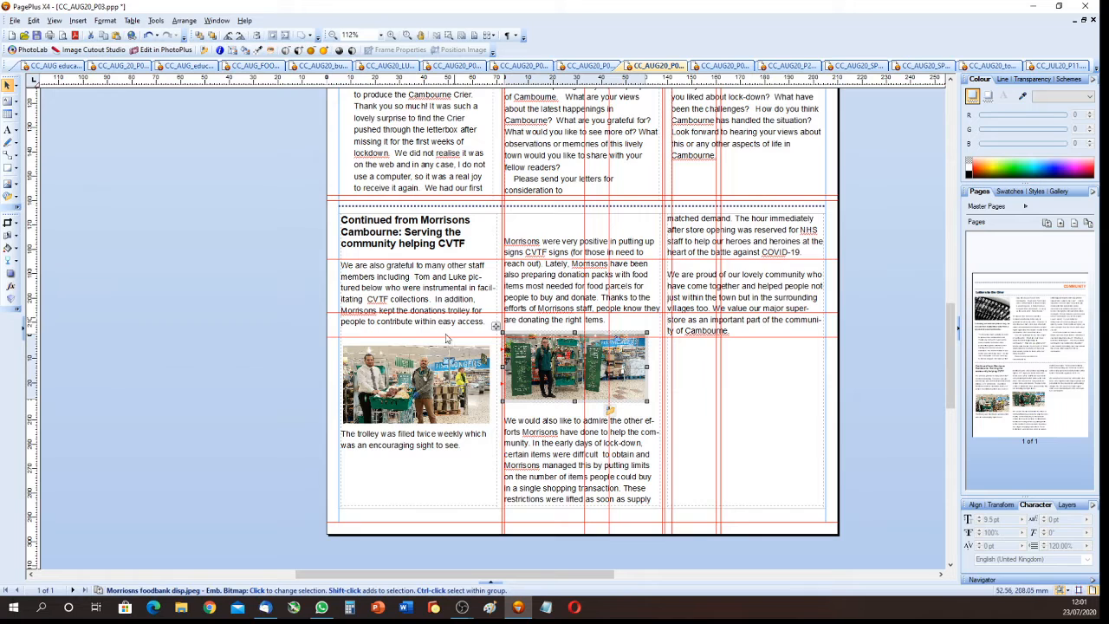
Remove the blank lines between the trolley paragraph and the paragraph starting "Morrisons were very positive"
{"action": "left_click", "coordinate": [346, 467]}
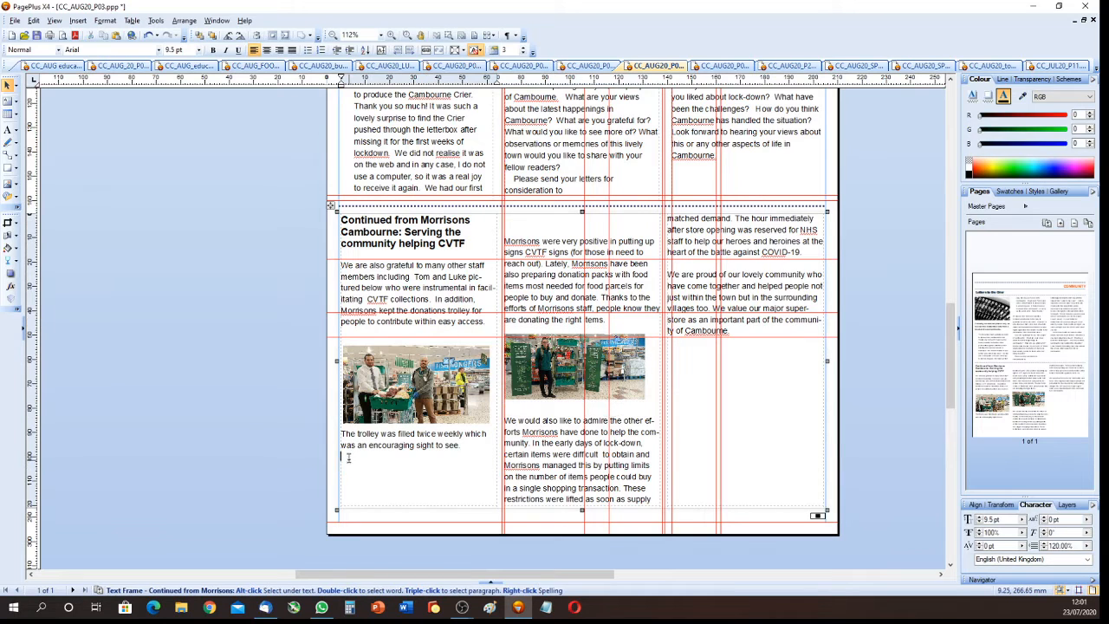
{"action": "key", "text": "BackSpace"}
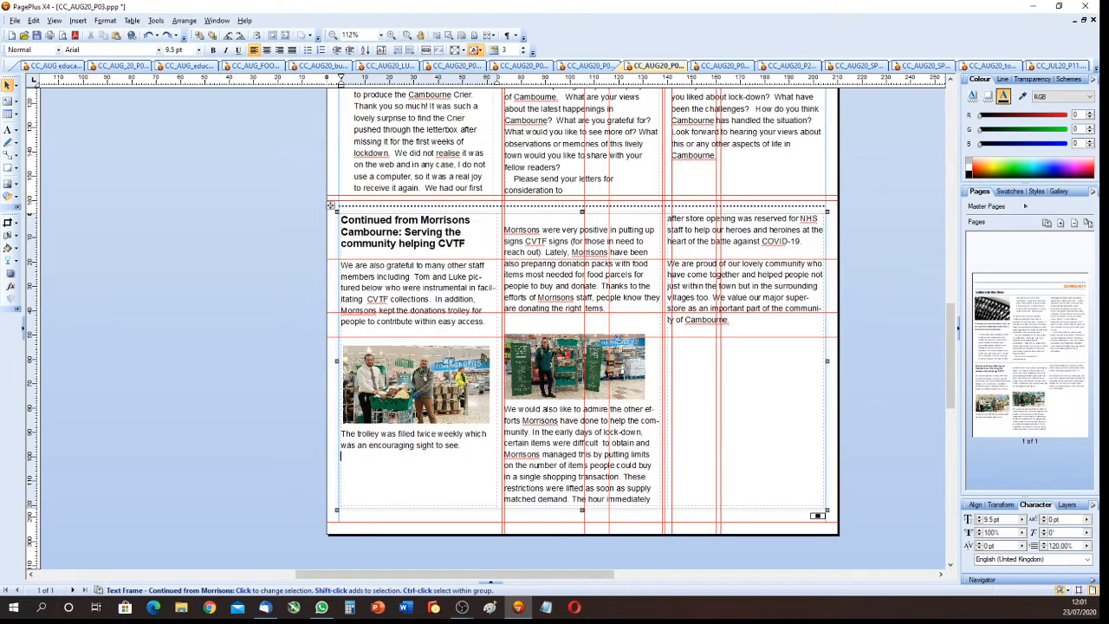
{"action": "key", "text": "BackSpace"}
{"action": "key", "text": "BackSpace"}
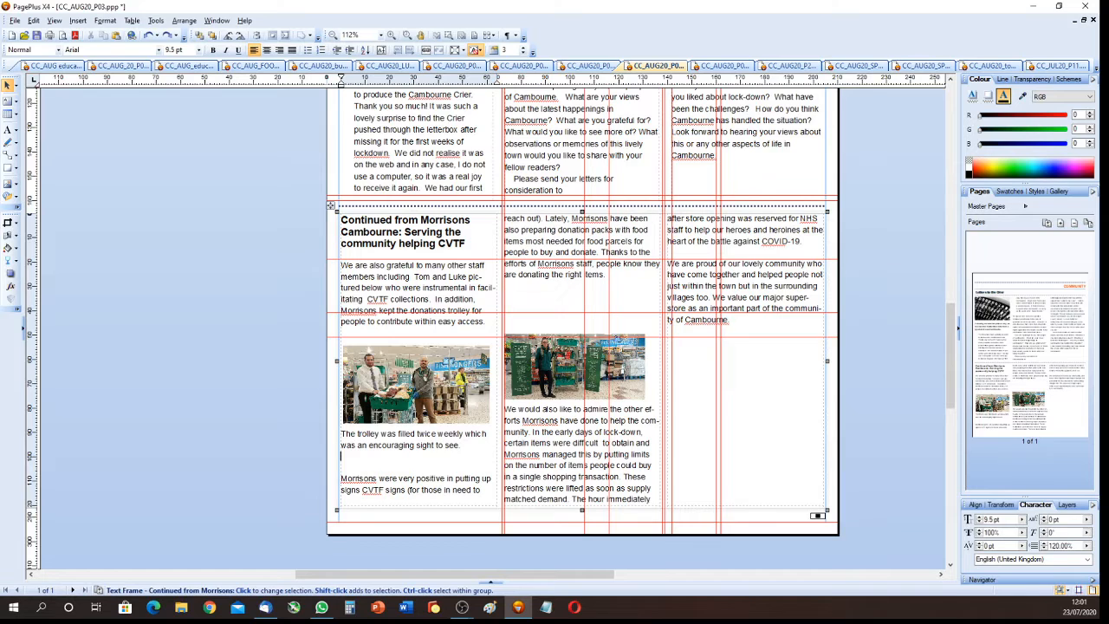
{"action": "key", "text": "BackSpace"}
{"action": "key", "text": "BackSpace"}
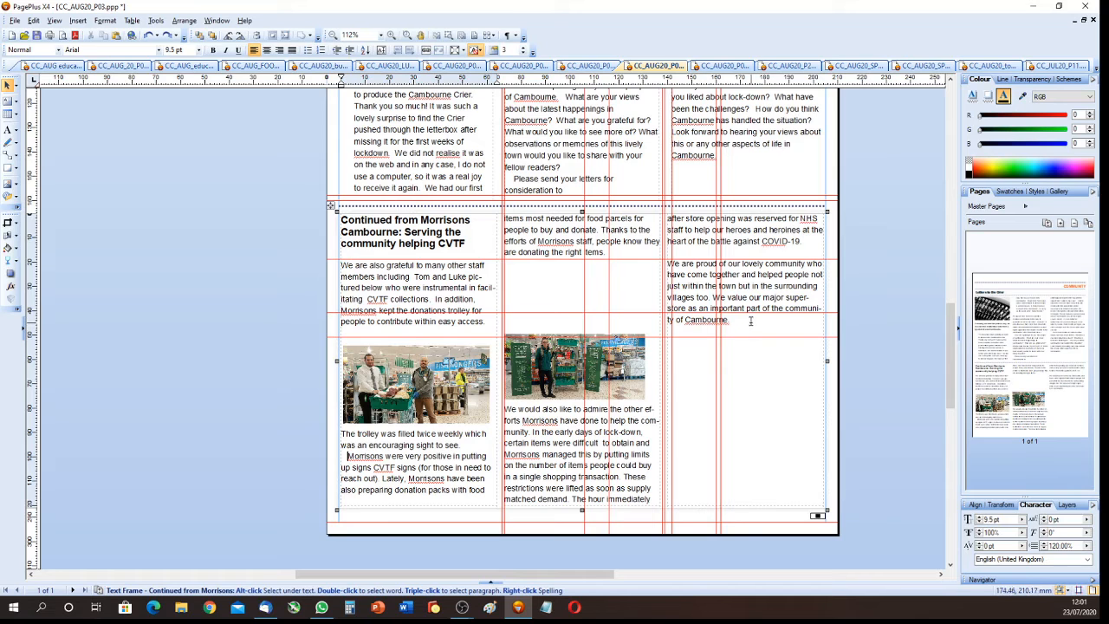
Turn off automatic hyphenation for all the body text of the Morrisons article
{"action": "left_click_drag", "start_coordinate": [751, 321], "coordinate": [340, 265]}
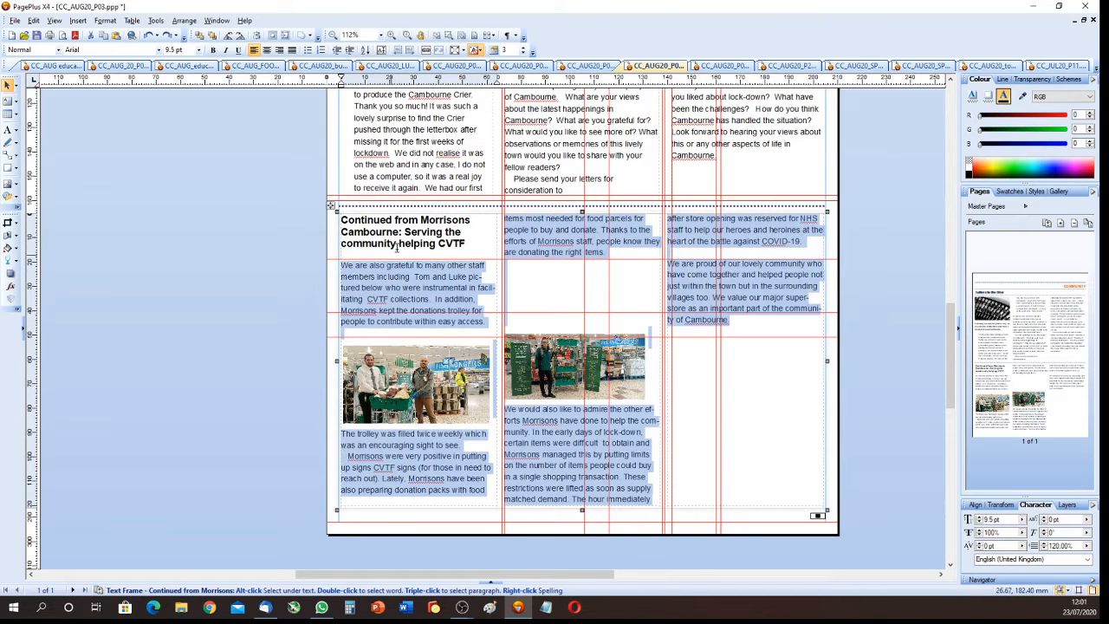
{"action": "left_click", "coordinate": [106, 20]}
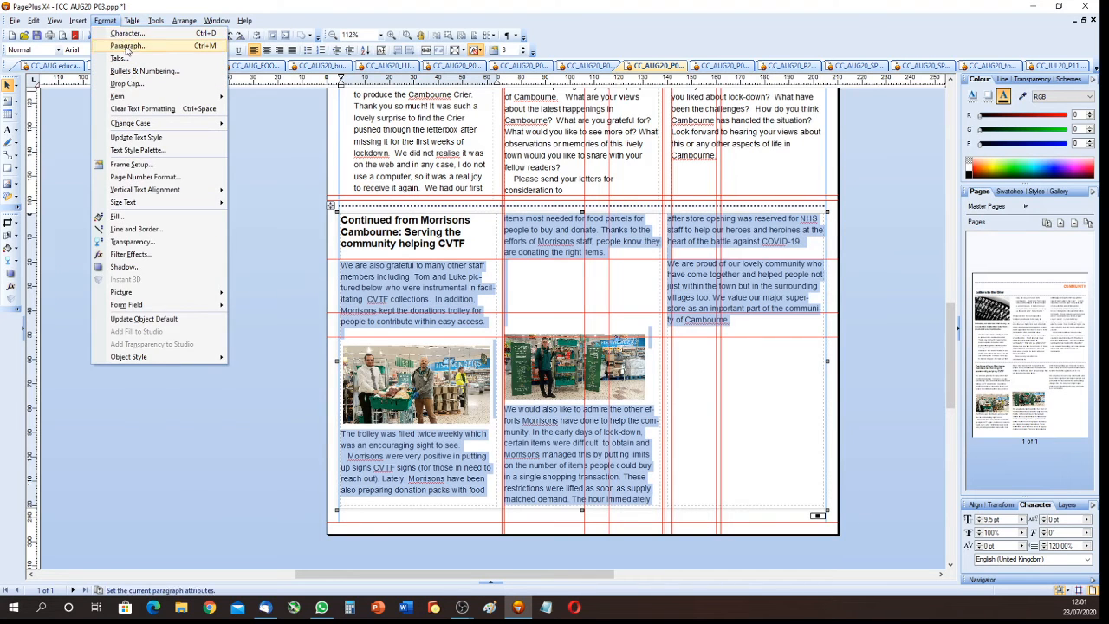
{"action": "left_click", "coordinate": [127, 47]}
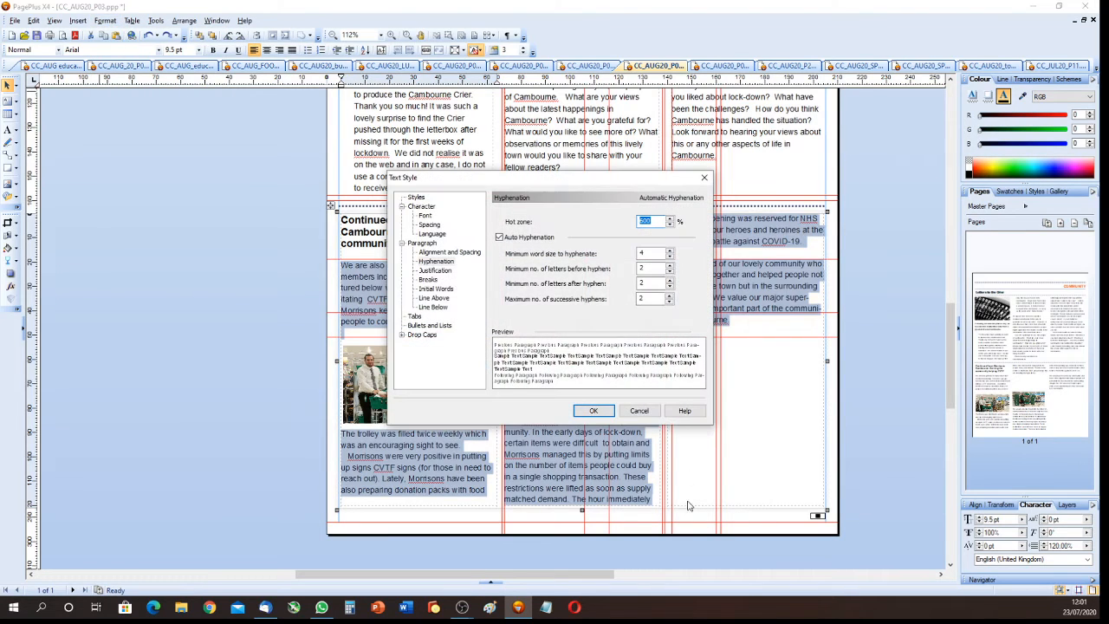
{"action": "left_click", "coordinate": [501, 239]}
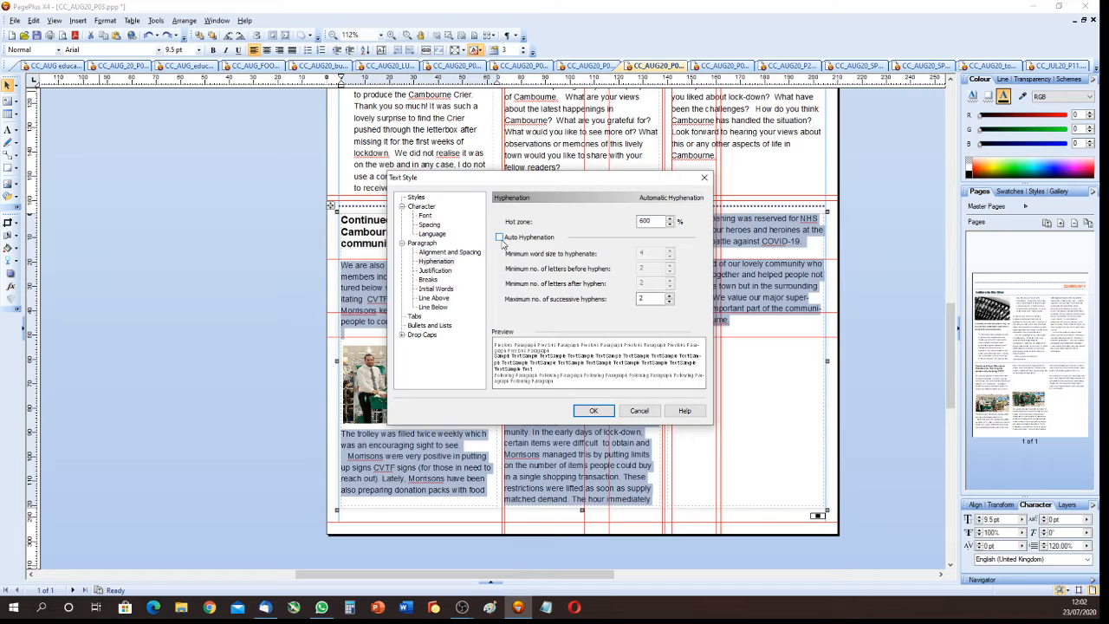
{"action": "left_click", "coordinate": [593, 410]}
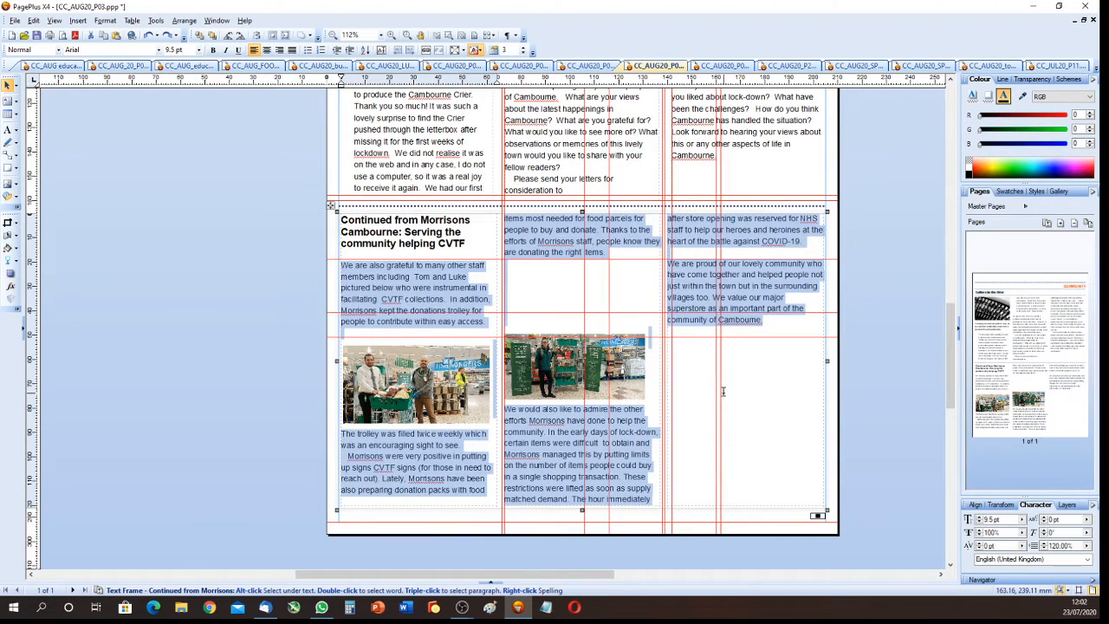
Remove the blank lines before the paragraphs starting "We would also like to admire" and "We are proud of our lovely community"
{"action": "left_click", "coordinate": [525, 276]}
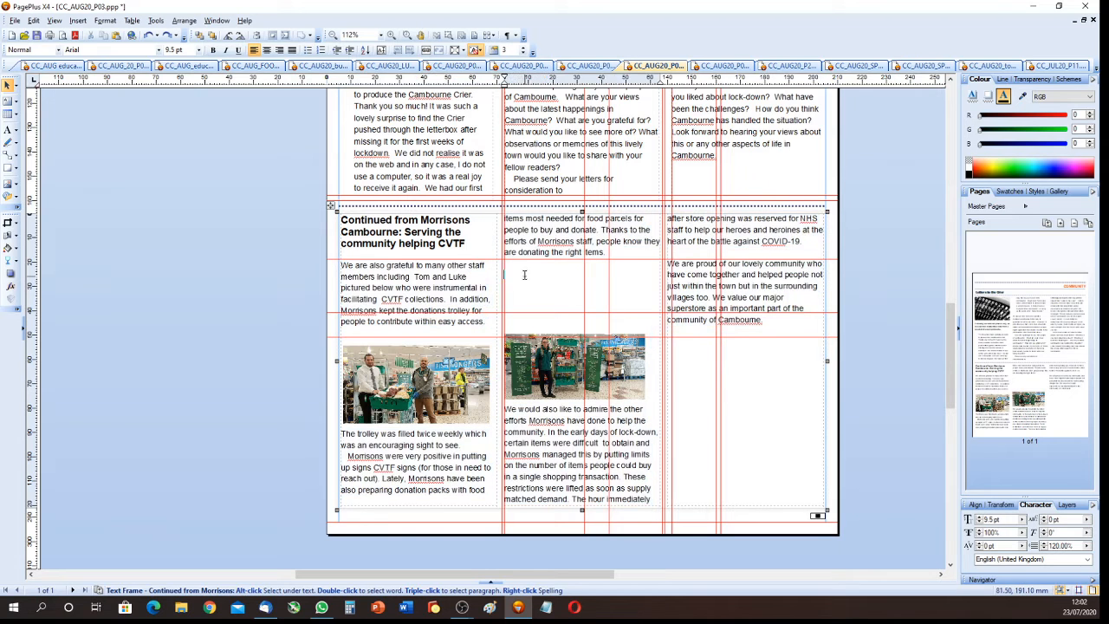
{"action": "left_click", "coordinate": [422, 299]}
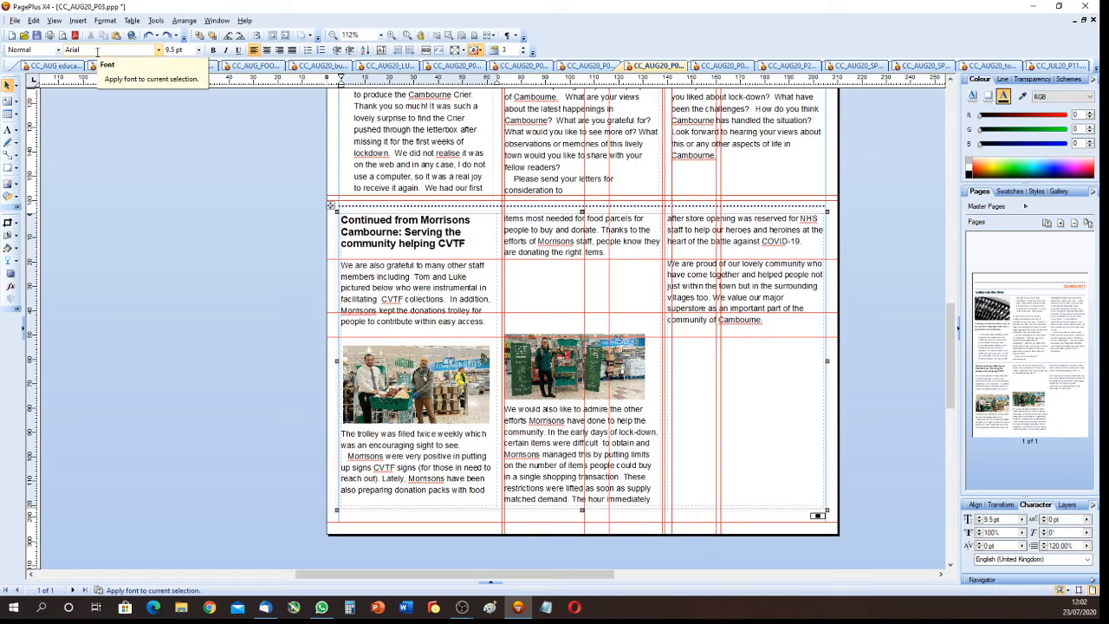
{"action": "left_click", "coordinate": [528, 268]}
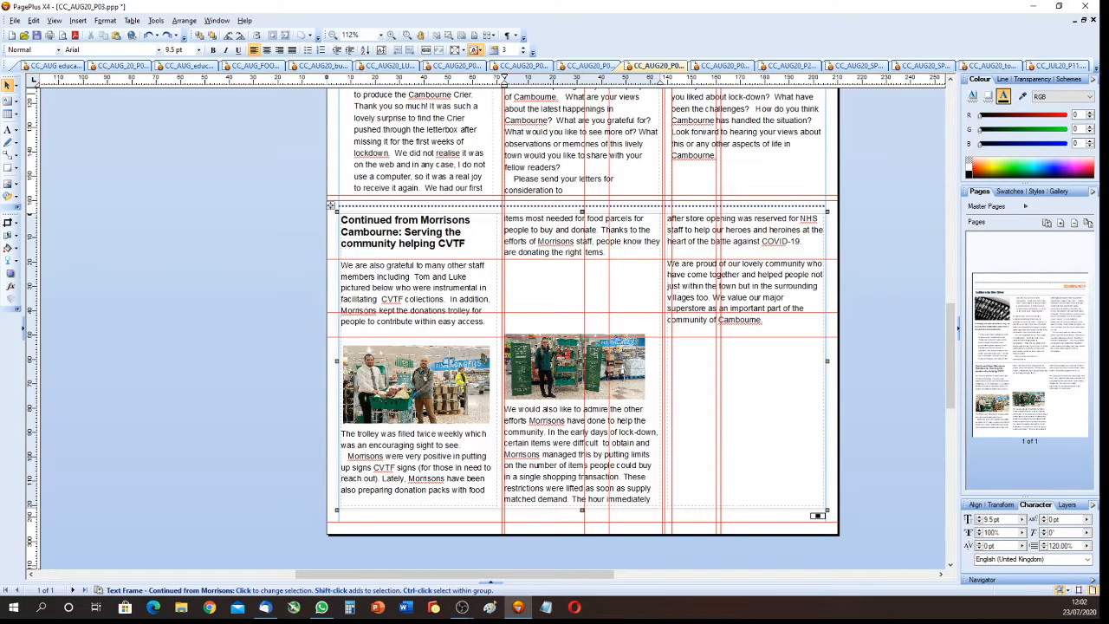
{"action": "key", "text": "Delete"}
{"action": "key", "text": "Delete"}
{"action": "key", "text": "Delete"}
{"action": "key", "text": "Delete"}
{"action": "key", "text": "Delete"}
{"action": "key", "text": "Delete"}
{"action": "key", "text": "Delete"}
{"action": "key", "text": "Delete"}
{"action": "key", "text": "Delete"}
{"action": "key", "text": "Delete"}
{"action": "key", "text": "Delete"}
{"action": "key", "text": "Delete"}
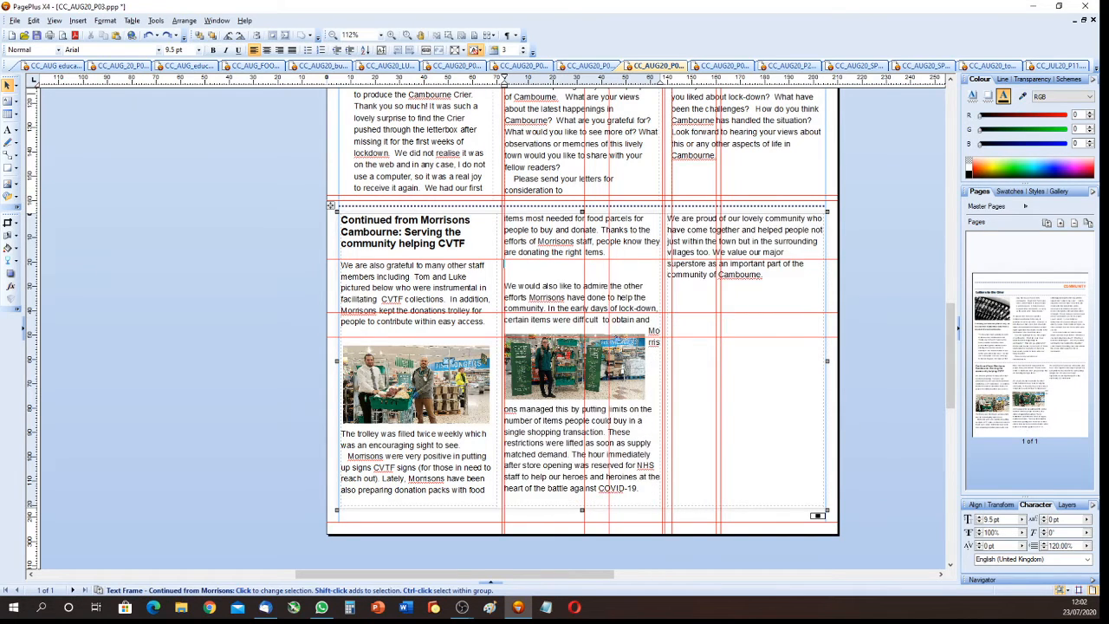
{"action": "key", "text": "Delete"}
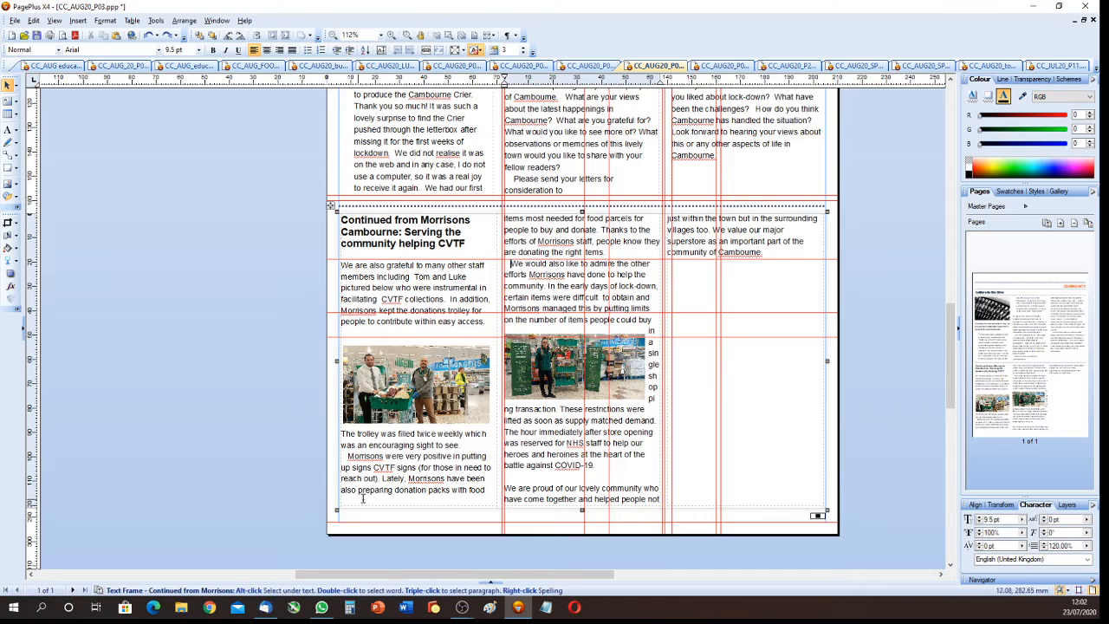
{"action": "left_click", "coordinate": [530, 474]}
{"action": "key", "text": "Delete"}
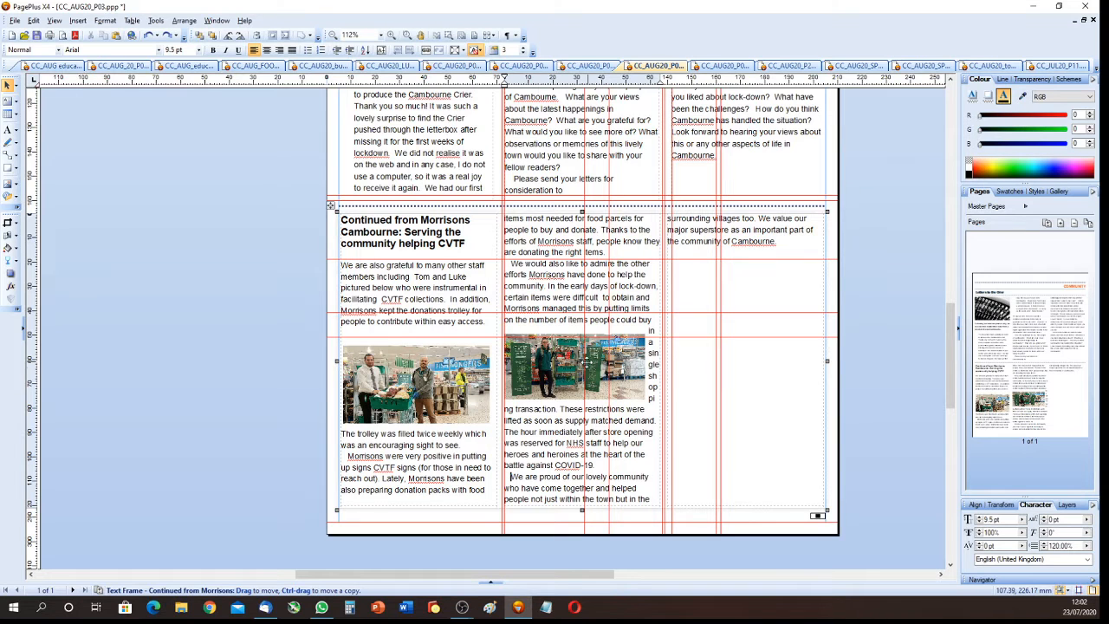
Rescale the trolley photo to a horizontal resolution of 300 pixels/inch without resampling, making it 5.31 inches wide
{"action": "left_click", "coordinate": [416, 381]}
{"action": "right_click", "coordinate": [416, 381]}
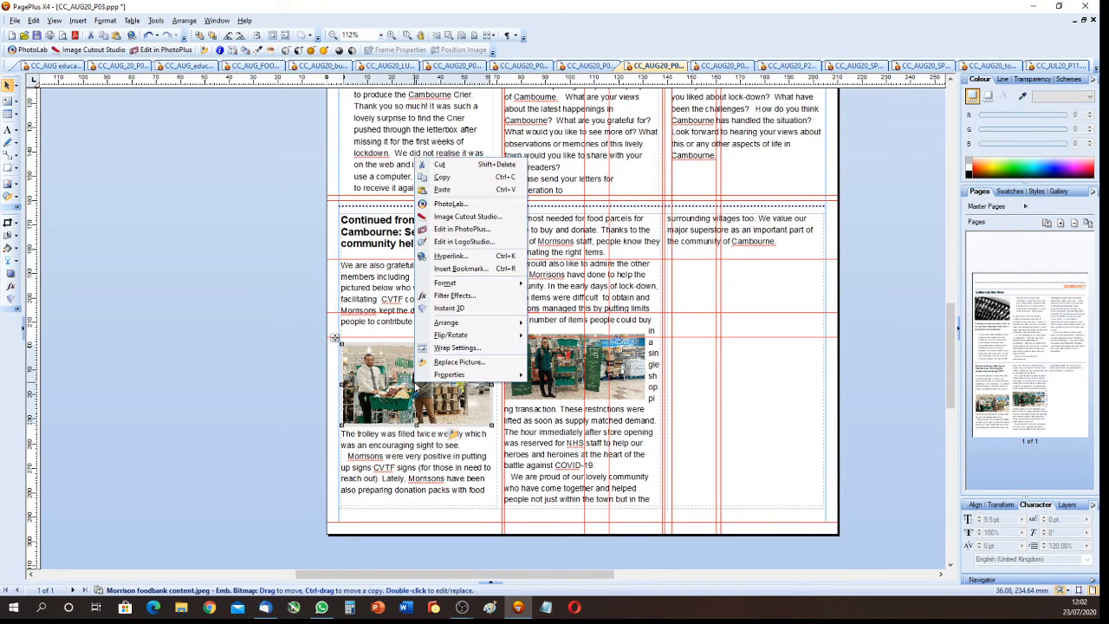
{"action": "mouse_move", "coordinate": [457, 376]}
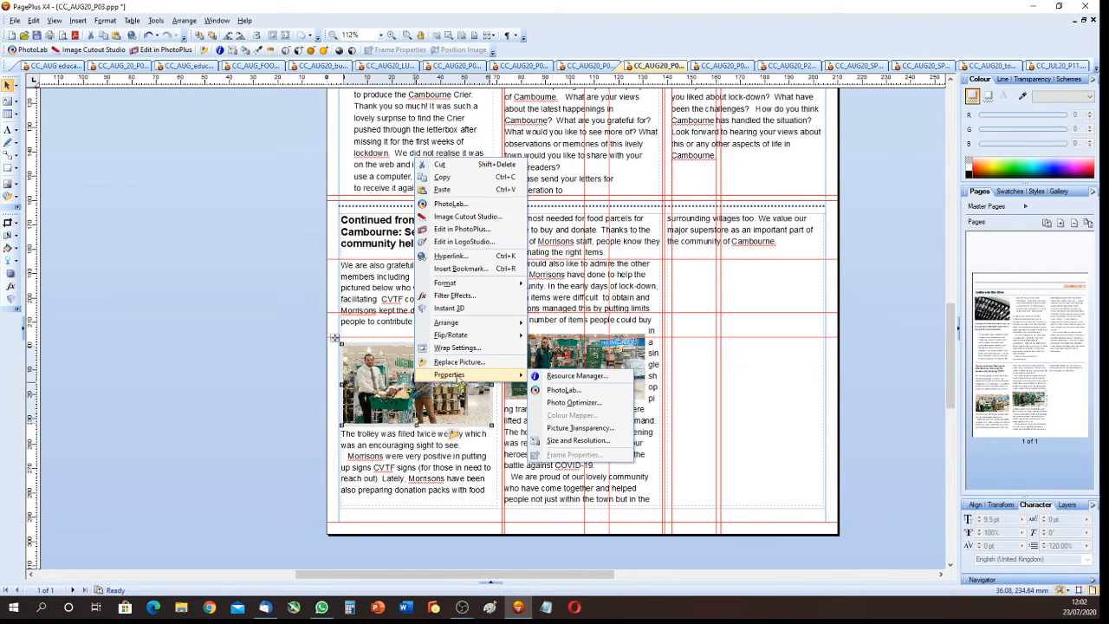
{"action": "left_click", "coordinate": [578, 440]}
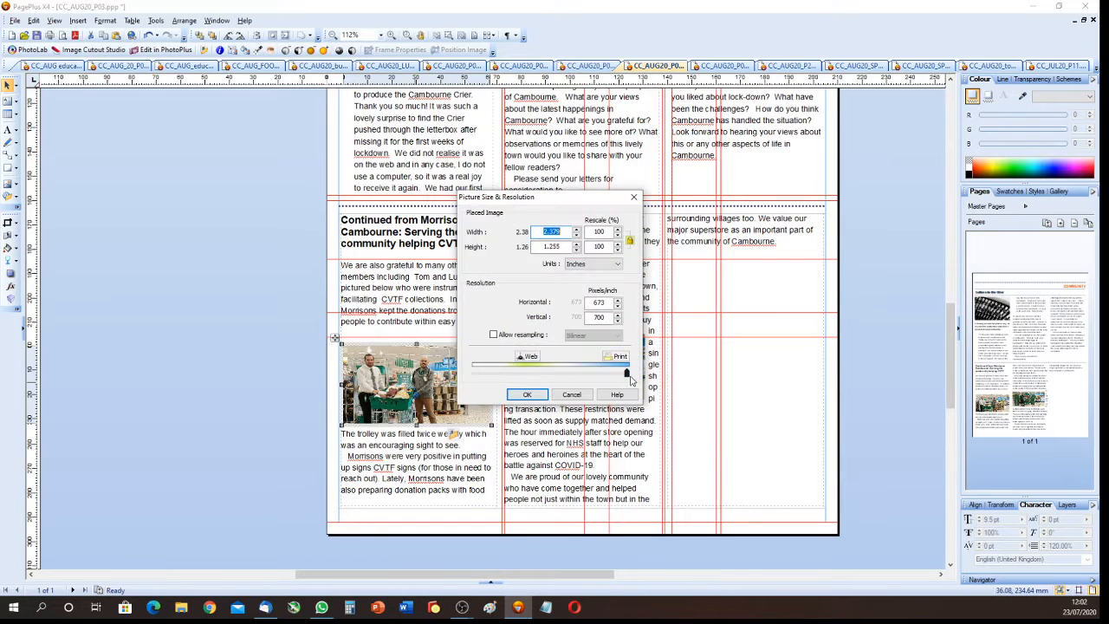
{"action": "left_click", "coordinate": [627, 374]}
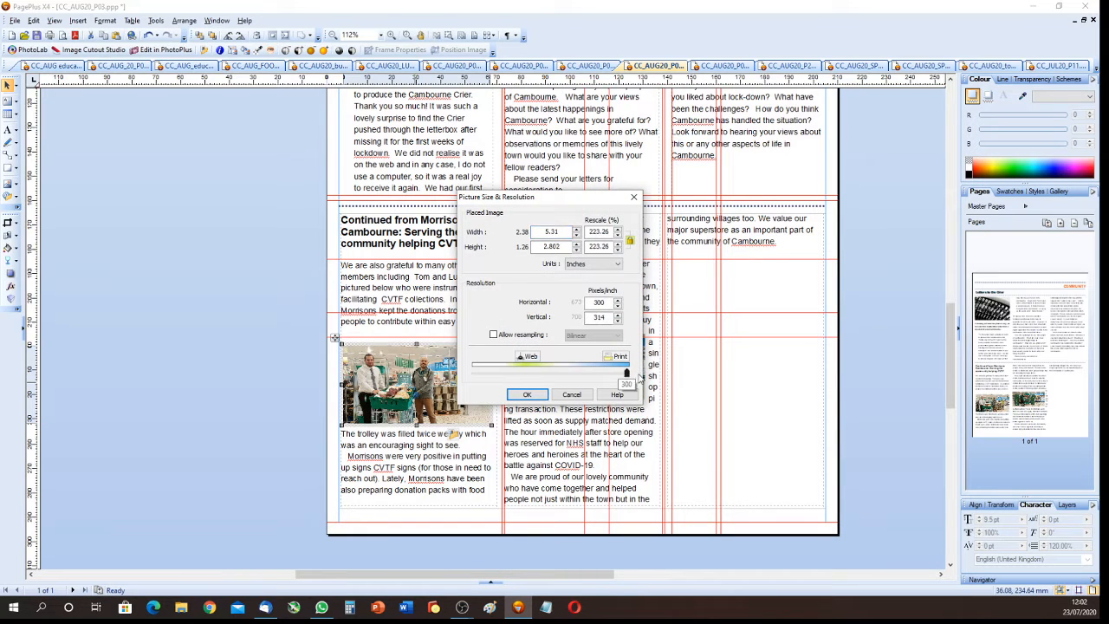
{"action": "left_click", "coordinate": [529, 395]}
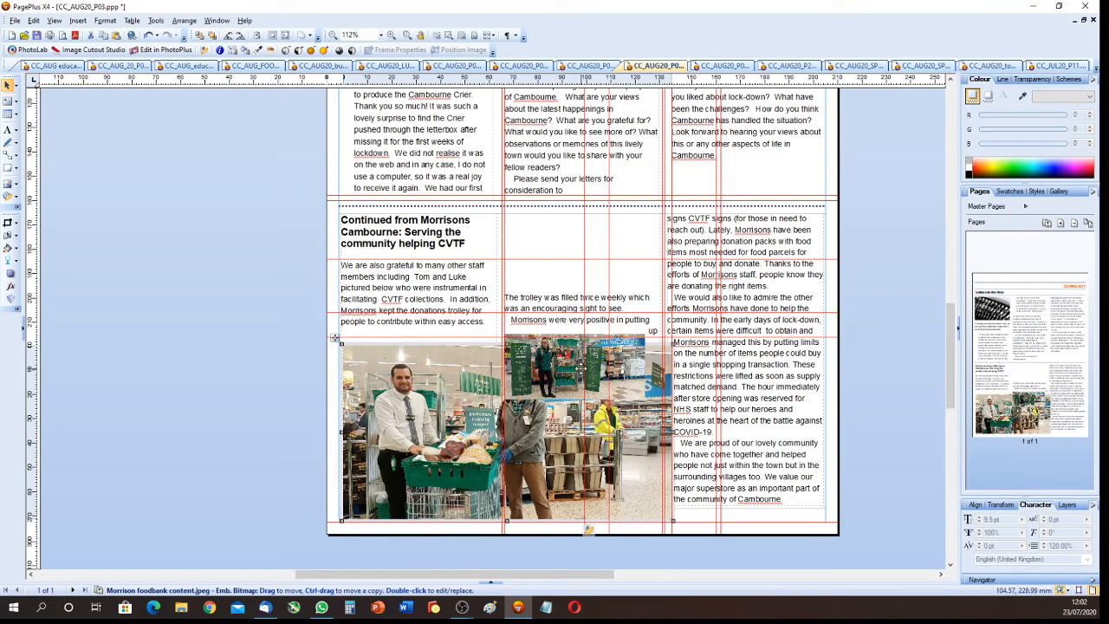
Set the Morrisons article's text frame to 2 columns
{"action": "left_click", "coordinate": [547, 347]}
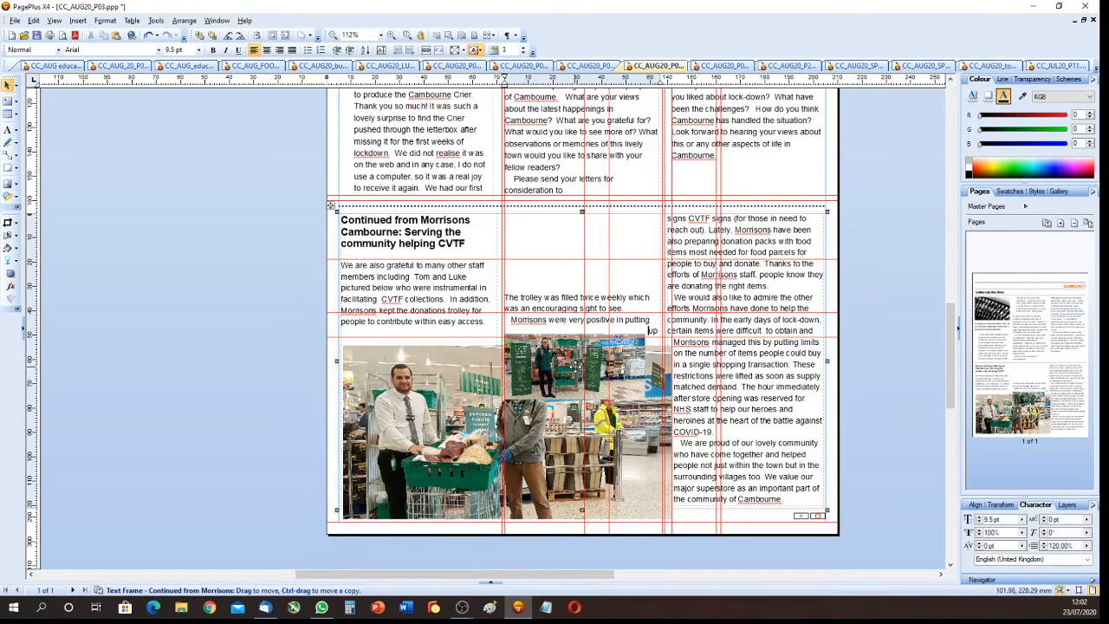
{"action": "left_click", "coordinate": [549, 346]}
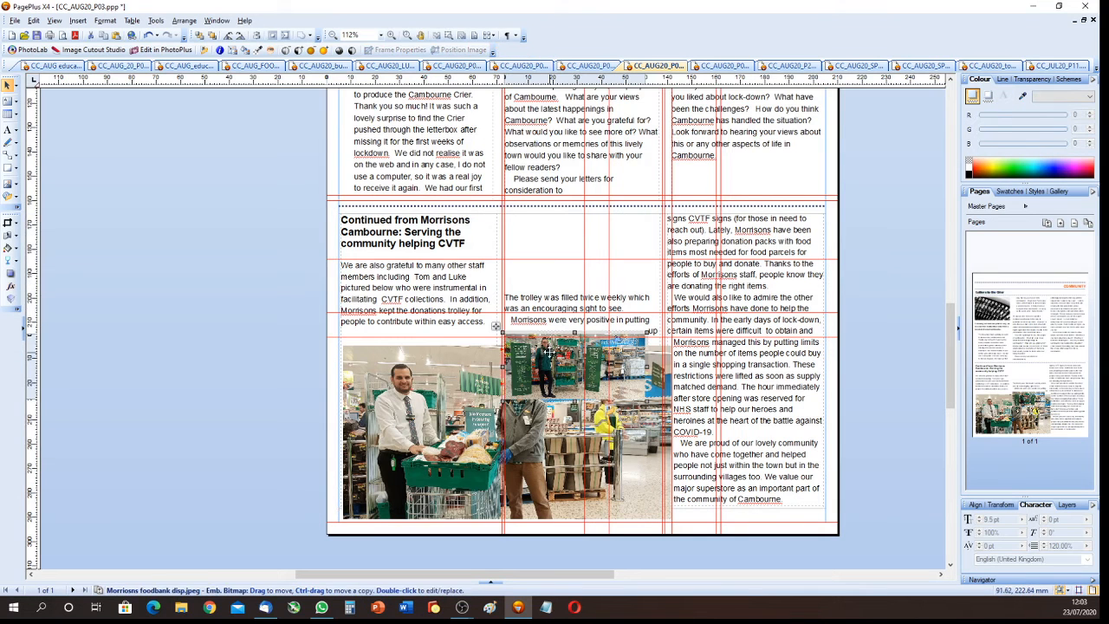
{"action": "left_click", "coordinate": [412, 278]}
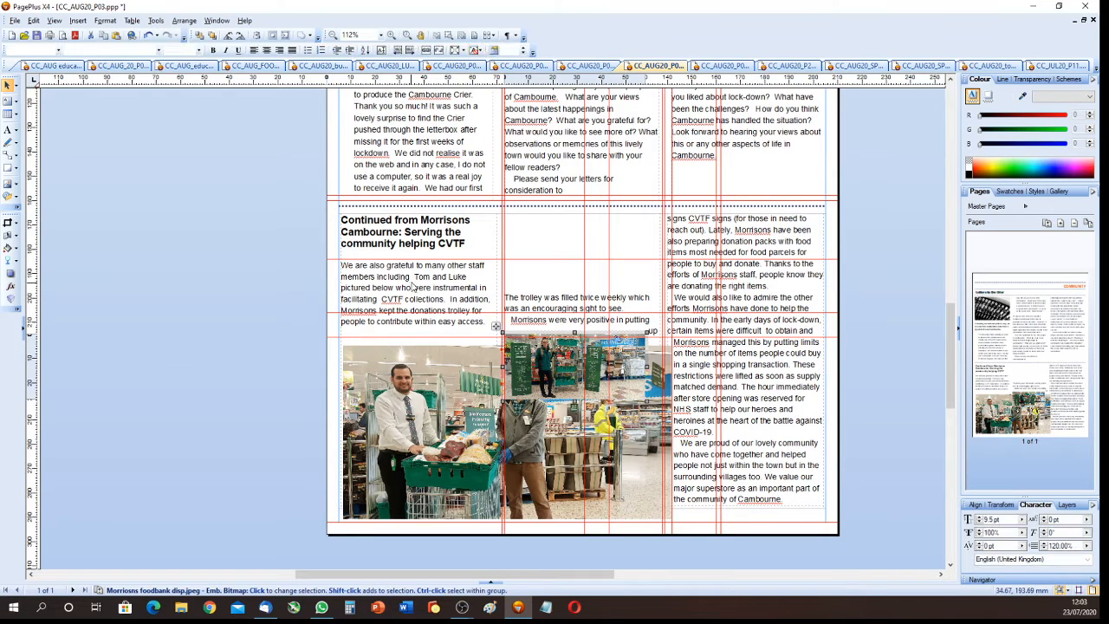
{"action": "left_click", "coordinate": [523, 50]}
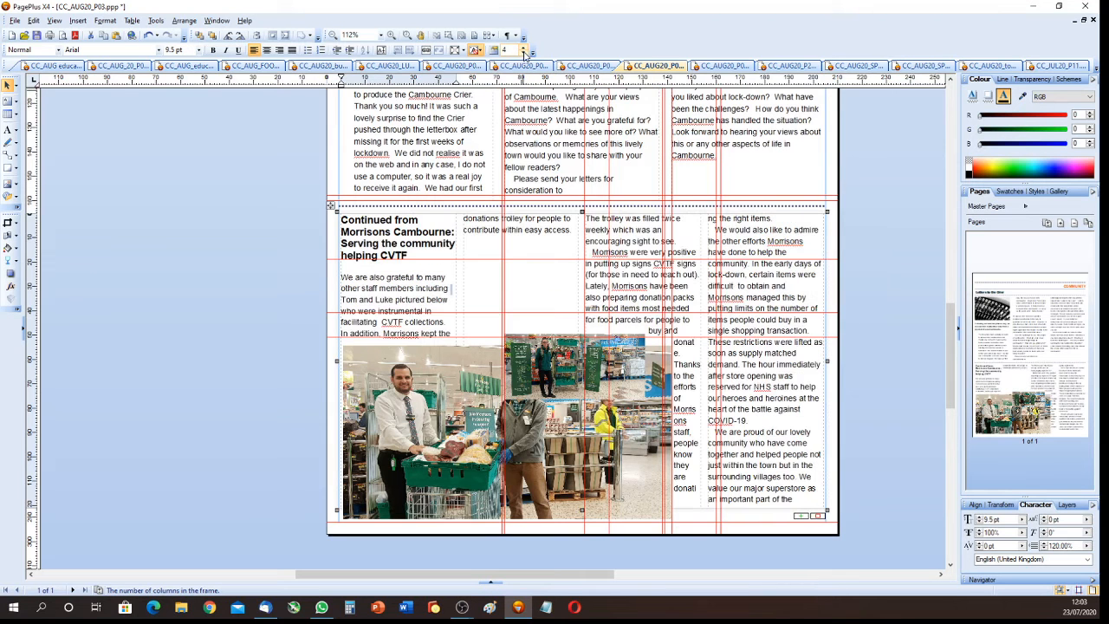
{"action": "left_click", "coordinate": [523, 53]}
{"action": "left_click", "coordinate": [524, 53]}
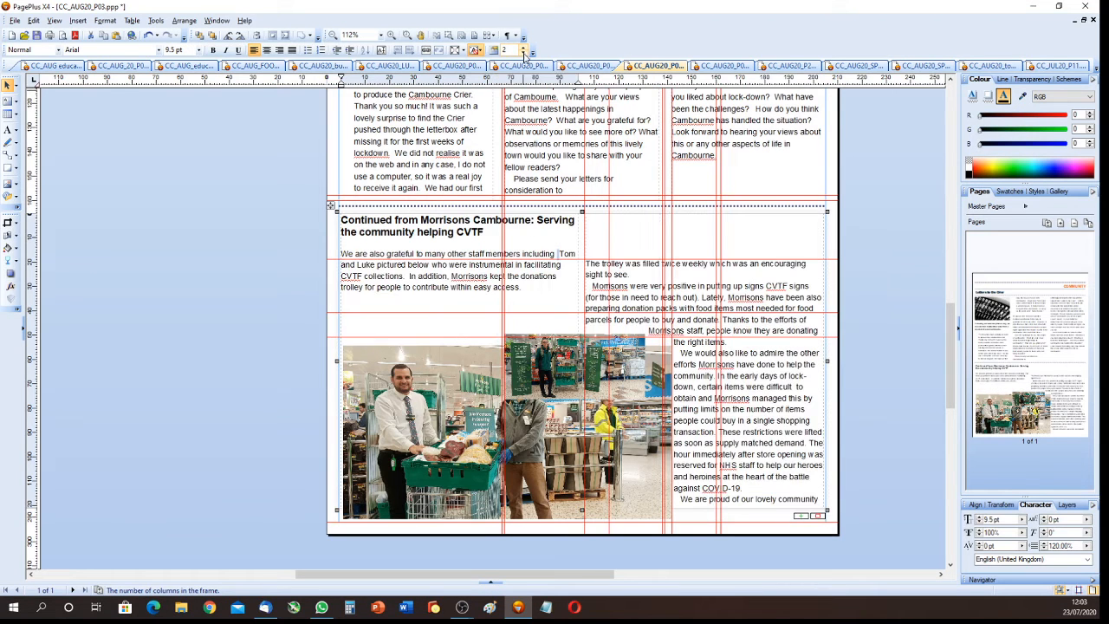
Move the small display photo off the page onto the pasteboard and select the large trolley photo
{"action": "left_click", "coordinate": [550, 351]}
{"action": "left_click_drag", "start_coordinate": [550, 350], "coordinate": [148, 281]}
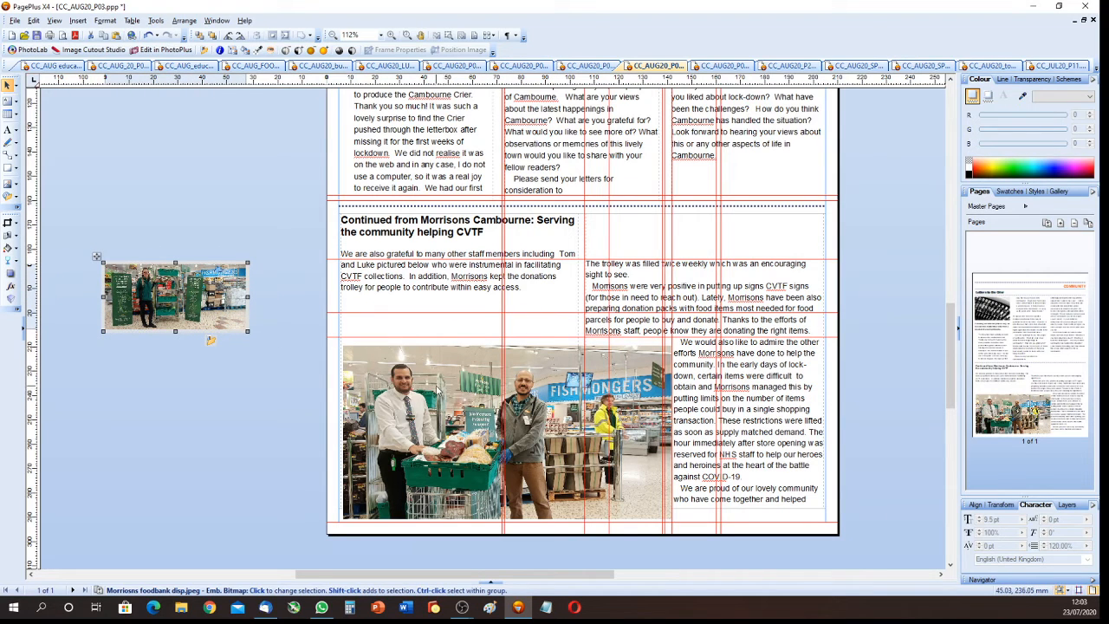
{"action": "left_click", "coordinate": [431, 383]}
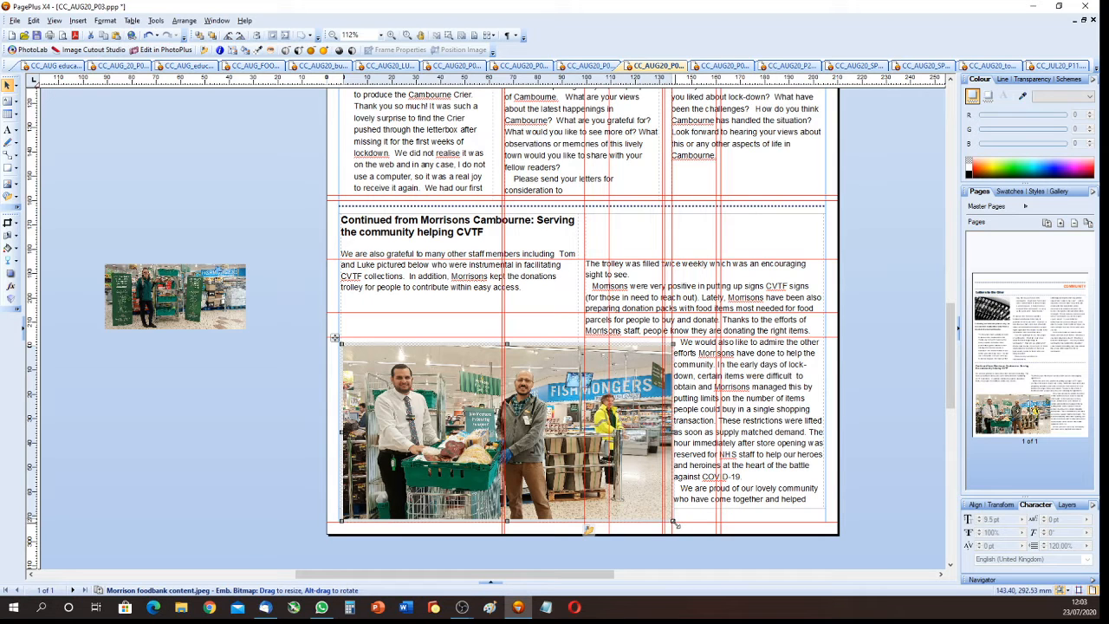
Shrink the trolley photo to the width of the first column and move it to the bottom of that column
{"action": "left_click_drag", "start_coordinate": [674, 524], "coordinate": [575, 513]}
{"action": "left_click_drag", "start_coordinate": [442, 419], "coordinate": [442, 466]}
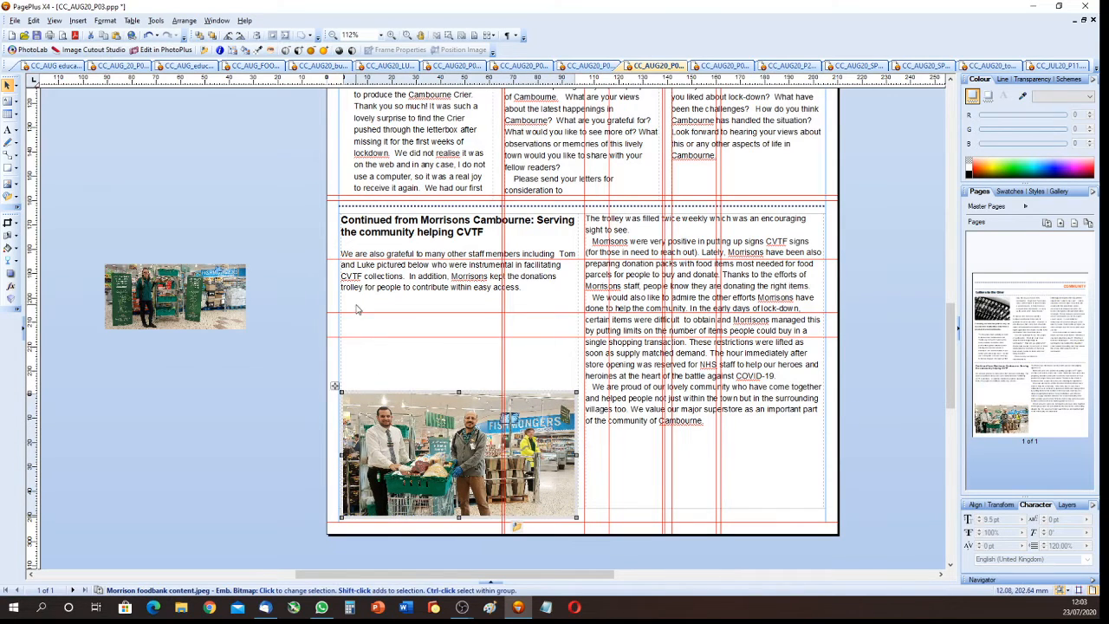
Delete the blank lines before the paragraph starting "The trolley was filled twice weekly" in the Morrisons article
{"action": "left_click", "coordinate": [356, 309]}
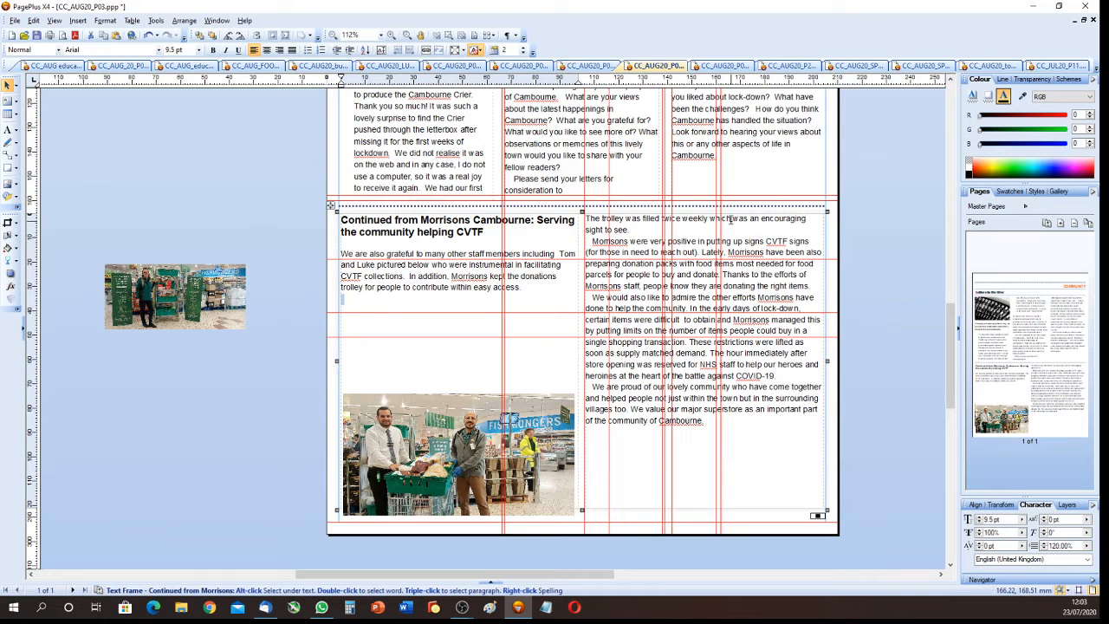
{"action": "key", "text": "Delete"}
{"action": "key", "text": "Delete"}
{"action": "key", "text": "Delete"}
{"action": "key", "text": "Delete"}
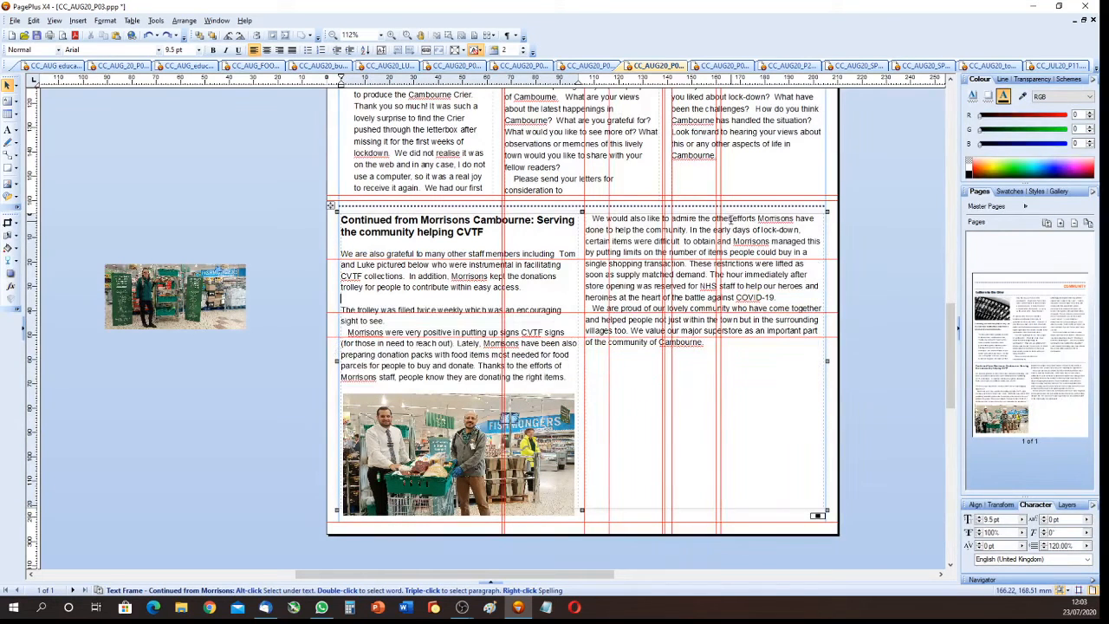
{"action": "key", "text": "Delete"}
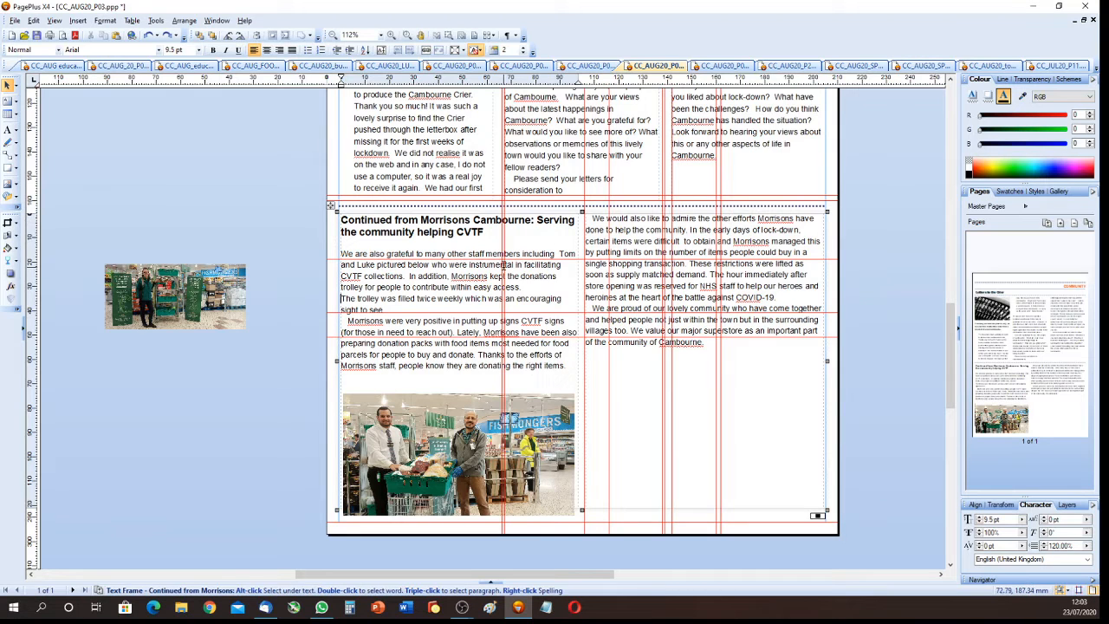
{"action": "left_click", "coordinate": [432, 231]}
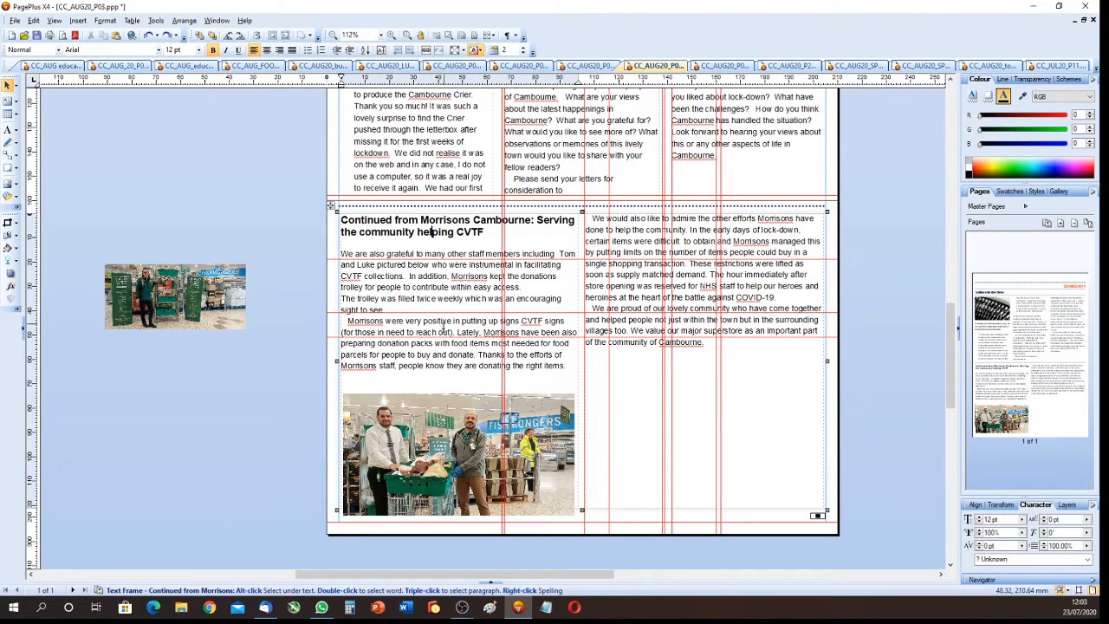
Check the size and resolution of the small display photo on the pasteboard
{"action": "left_click", "coordinate": [178, 294]}
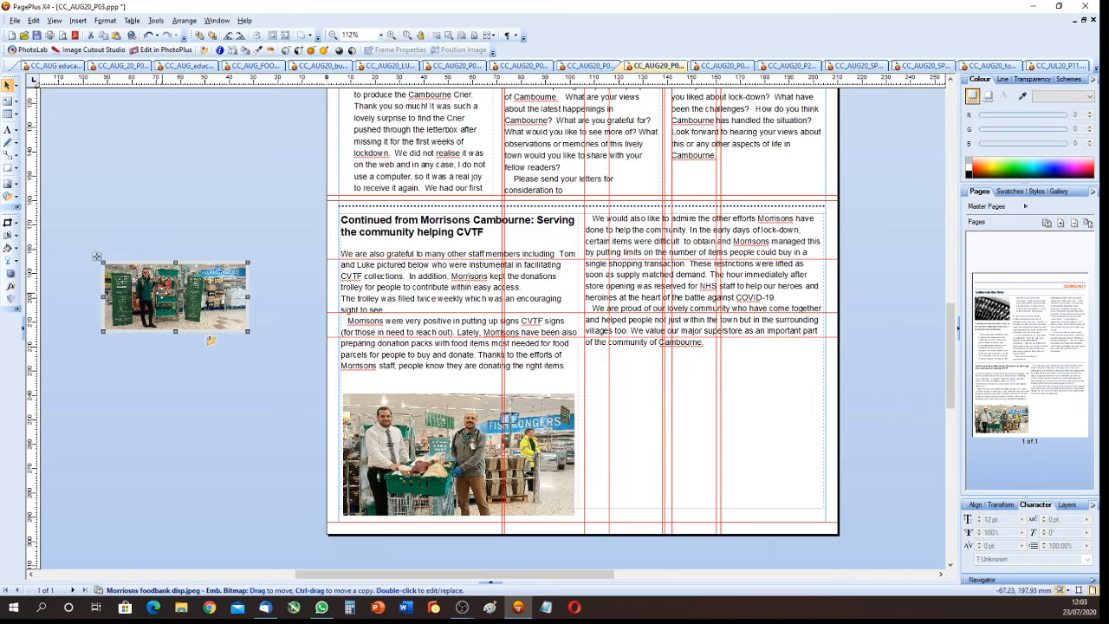
{"action": "right_click", "coordinate": [188, 303]}
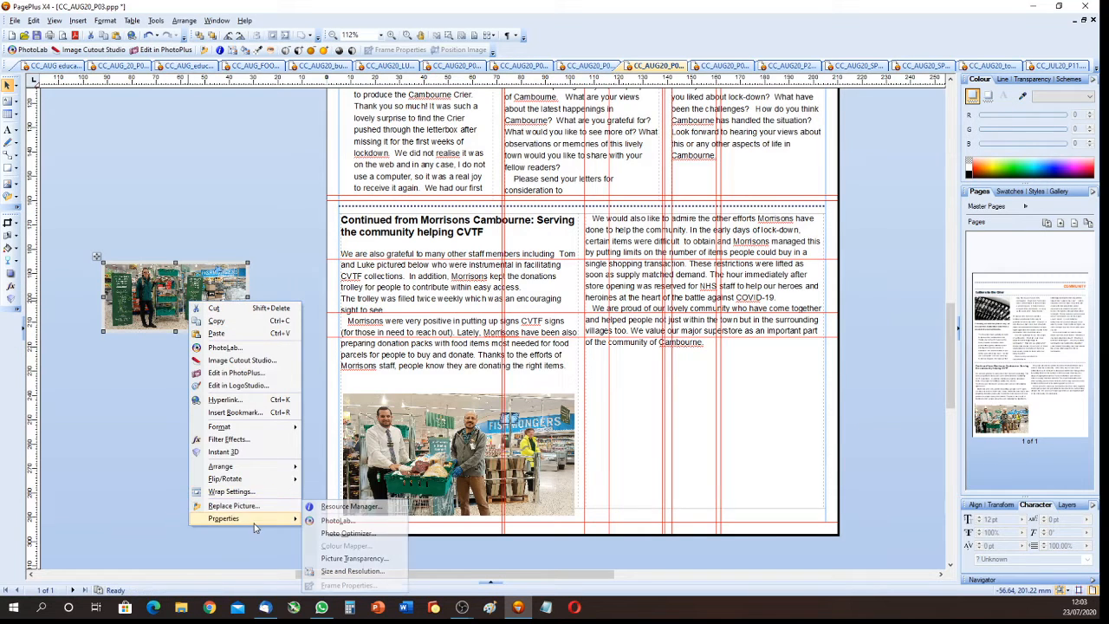
{"action": "left_click", "coordinate": [355, 571]}
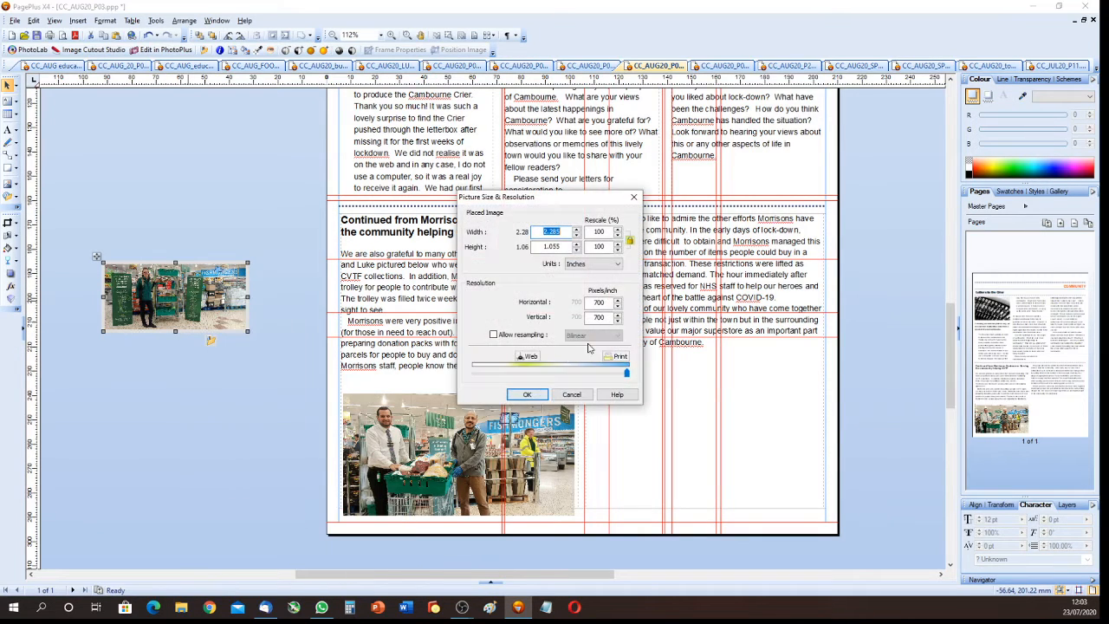
{"action": "left_click", "coordinate": [525, 395]}
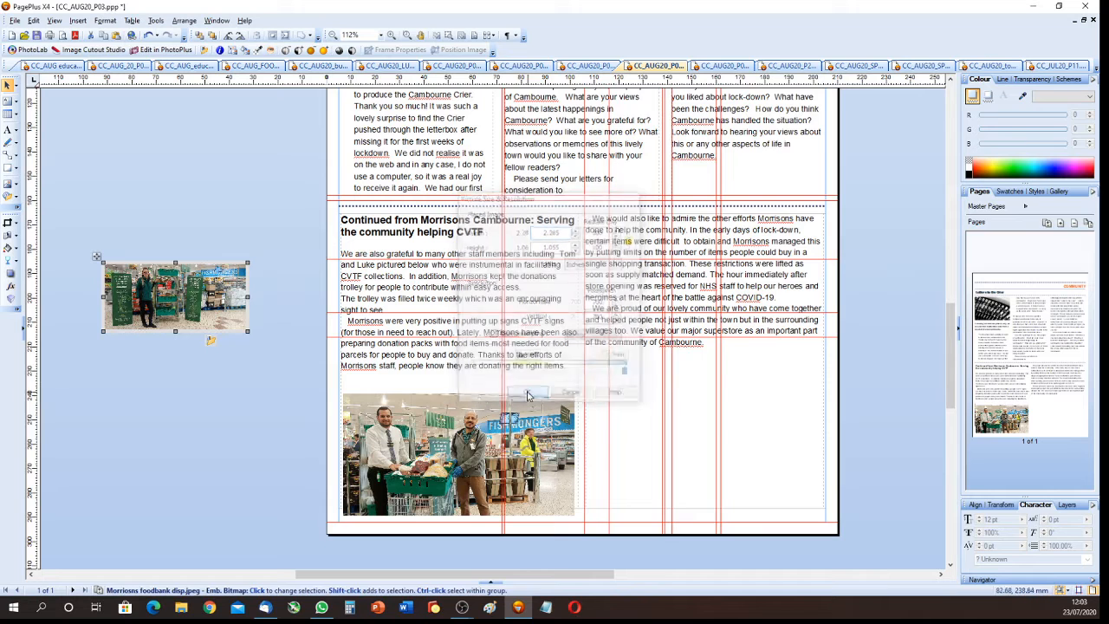
{"action": "right_click", "coordinate": [185, 293]}
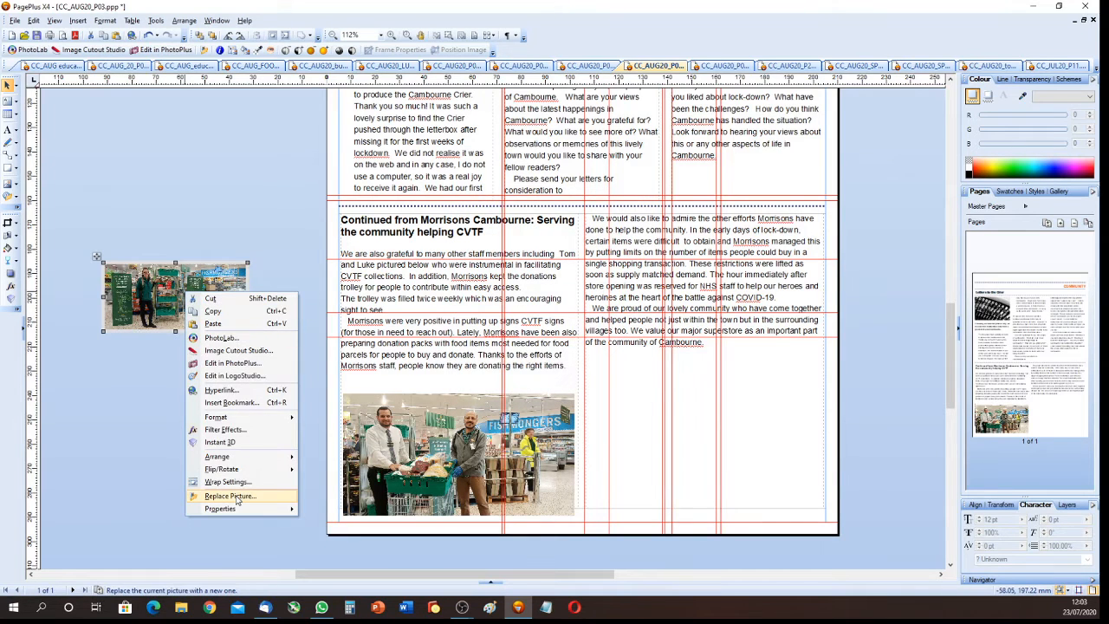
{"action": "mouse_move", "coordinate": [240, 513]}
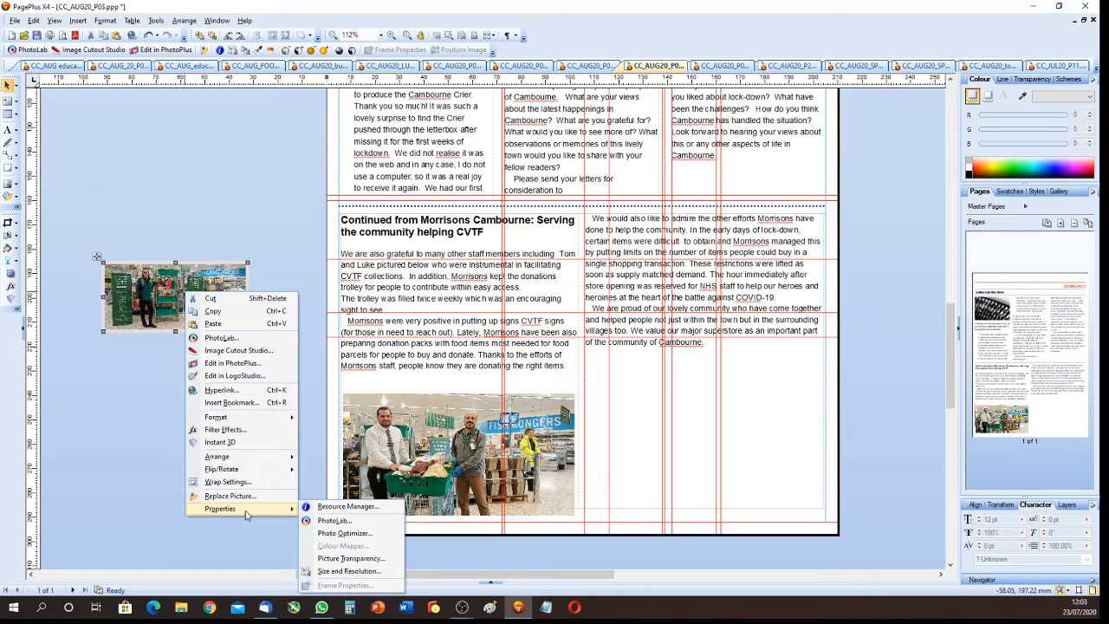
{"action": "left_click", "coordinate": [144, 286]}
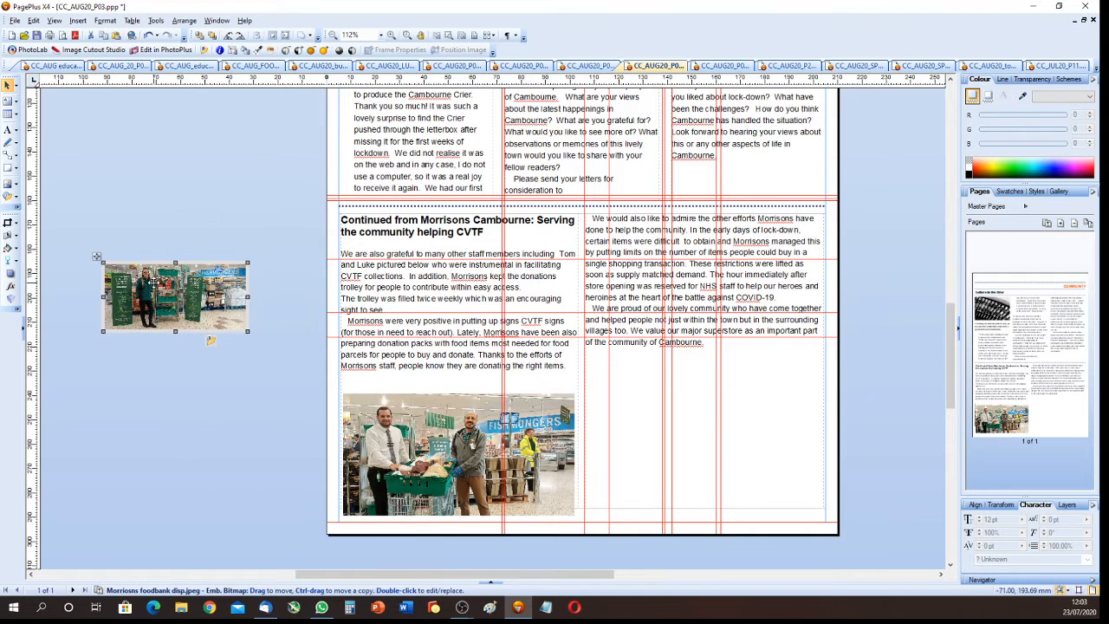
Place the display photo at the top of the second column, enlarge it to the column's width, and nudge the trolley photo slightly up
{"action": "left_click_drag", "start_coordinate": [145, 286], "coordinate": [623, 238]}
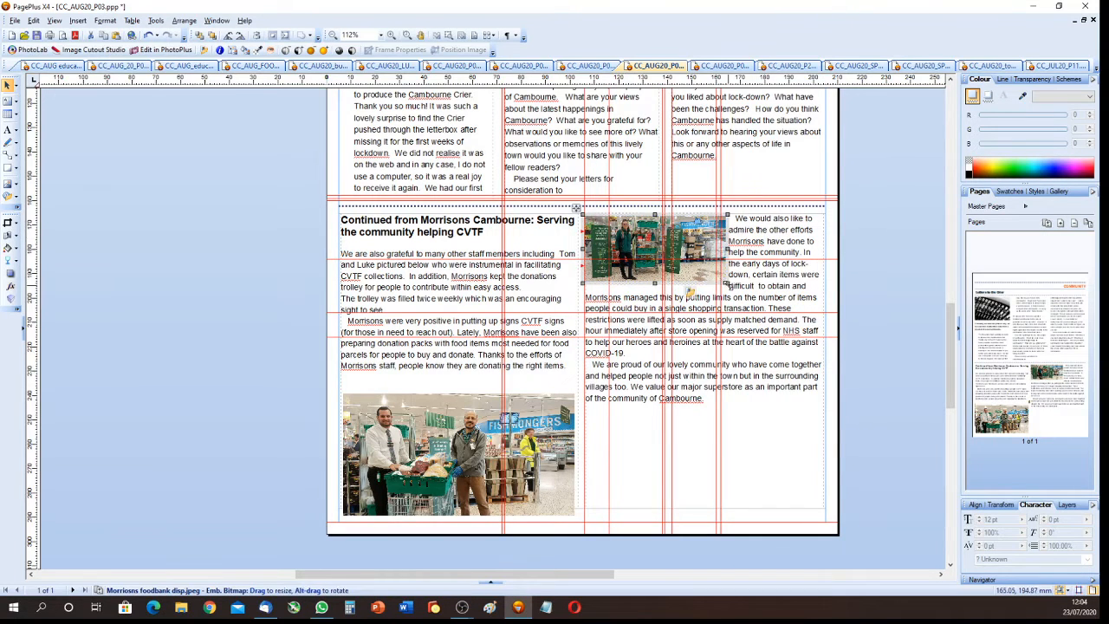
{"action": "left_click", "coordinate": [441, 424]}
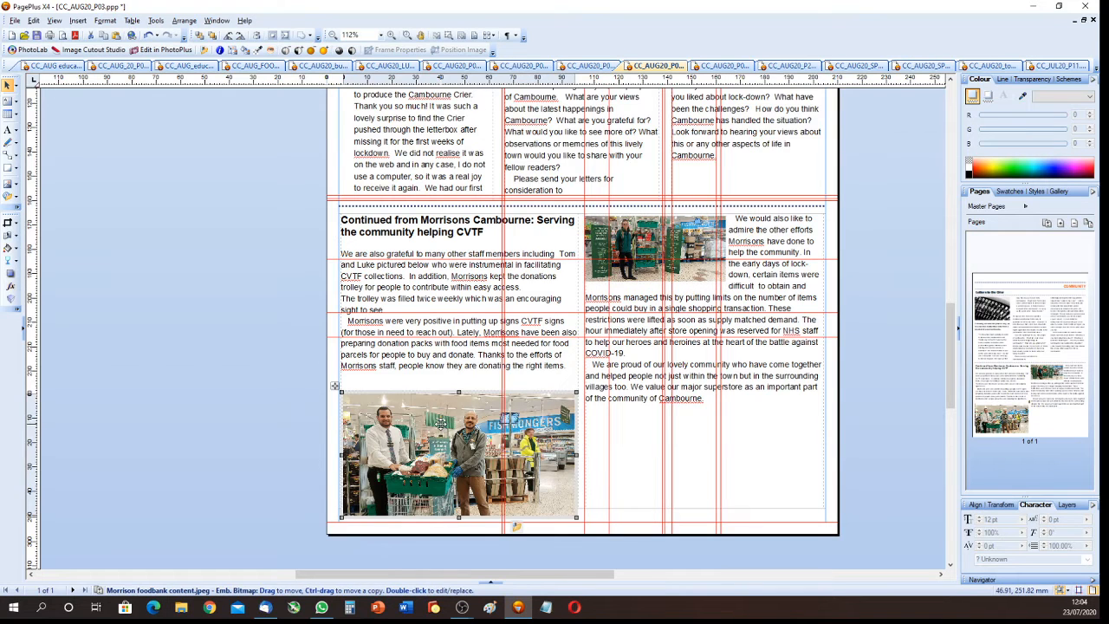
{"action": "left_click_drag", "start_coordinate": [441, 424], "coordinate": [440, 422]}
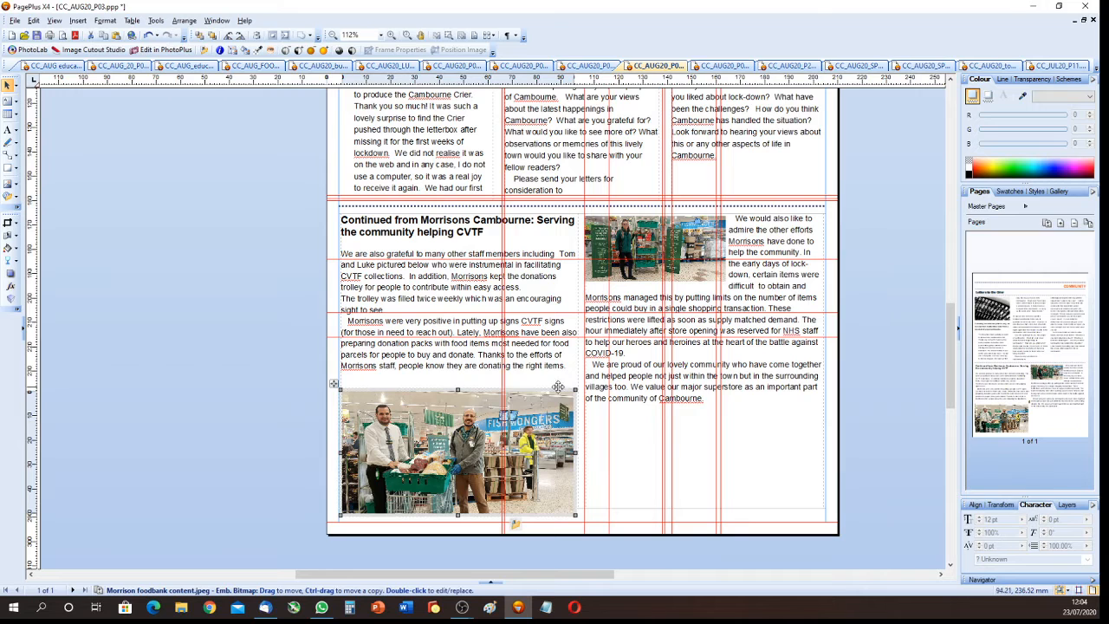
{"action": "left_click", "coordinate": [709, 258]}
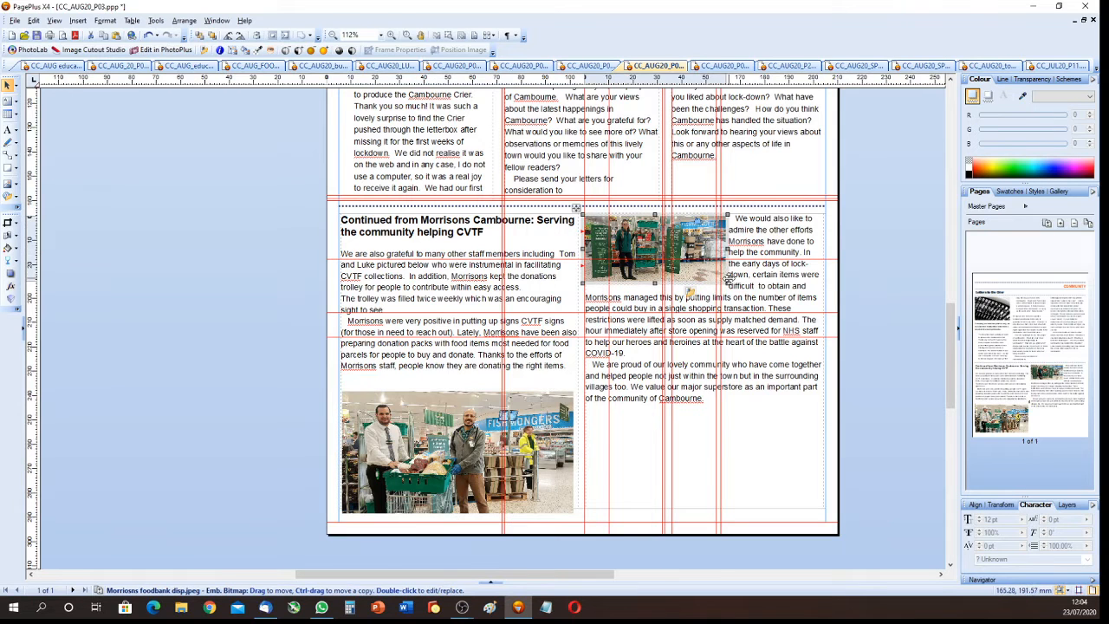
{"action": "left_click_drag", "start_coordinate": [726, 281], "coordinate": [827, 344]}
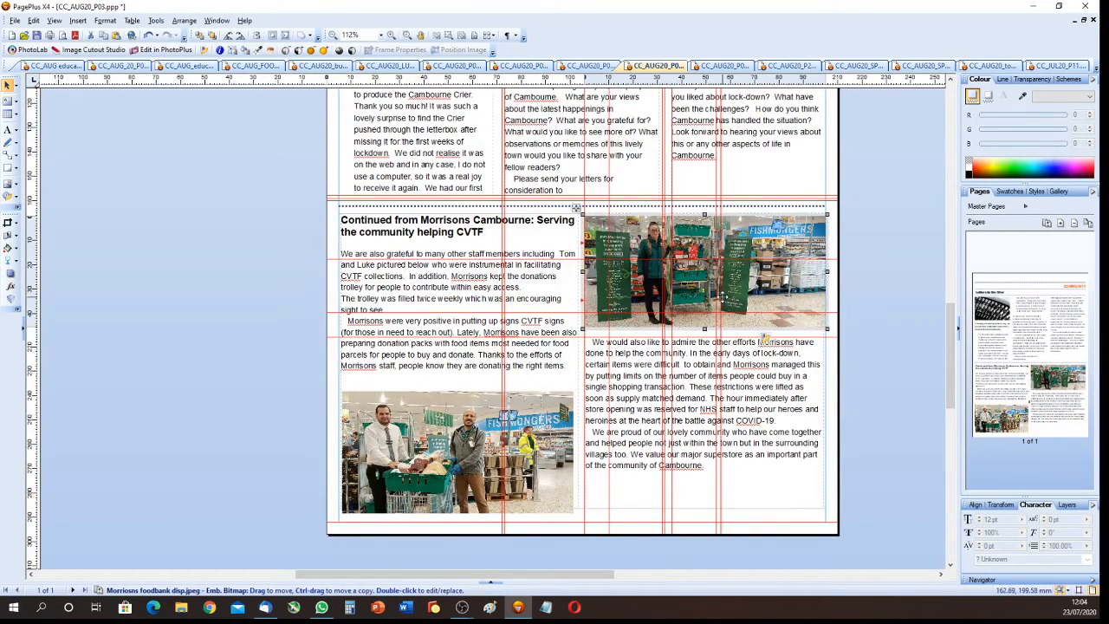
Open the display photo in PhotoLab for editing
{"action": "left_click", "coordinate": [694, 292]}
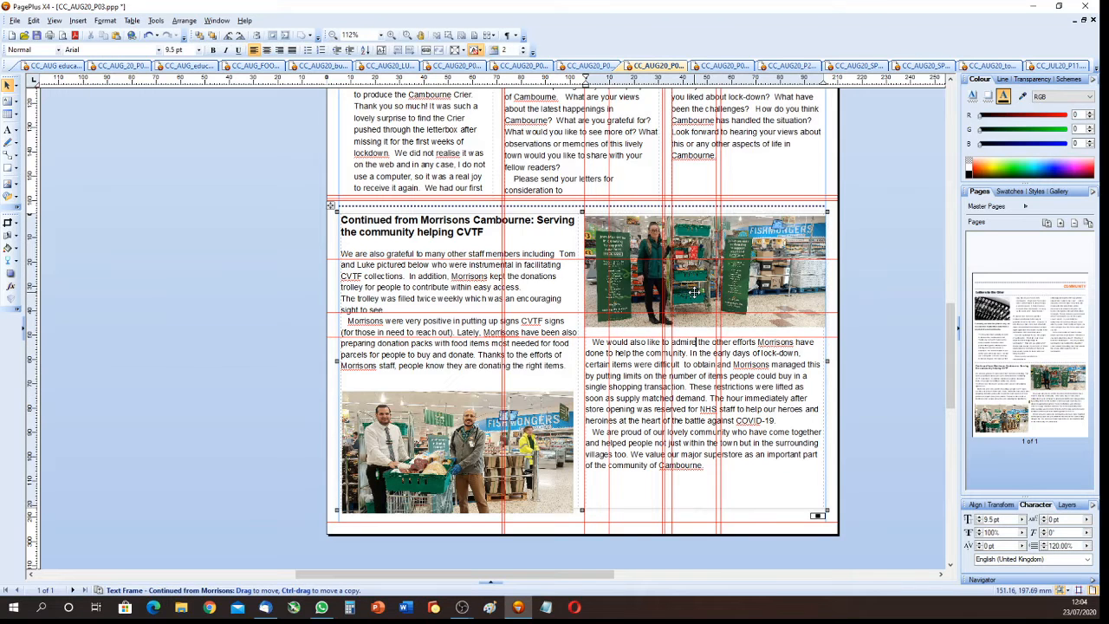
{"action": "right_click", "coordinate": [694, 294]}
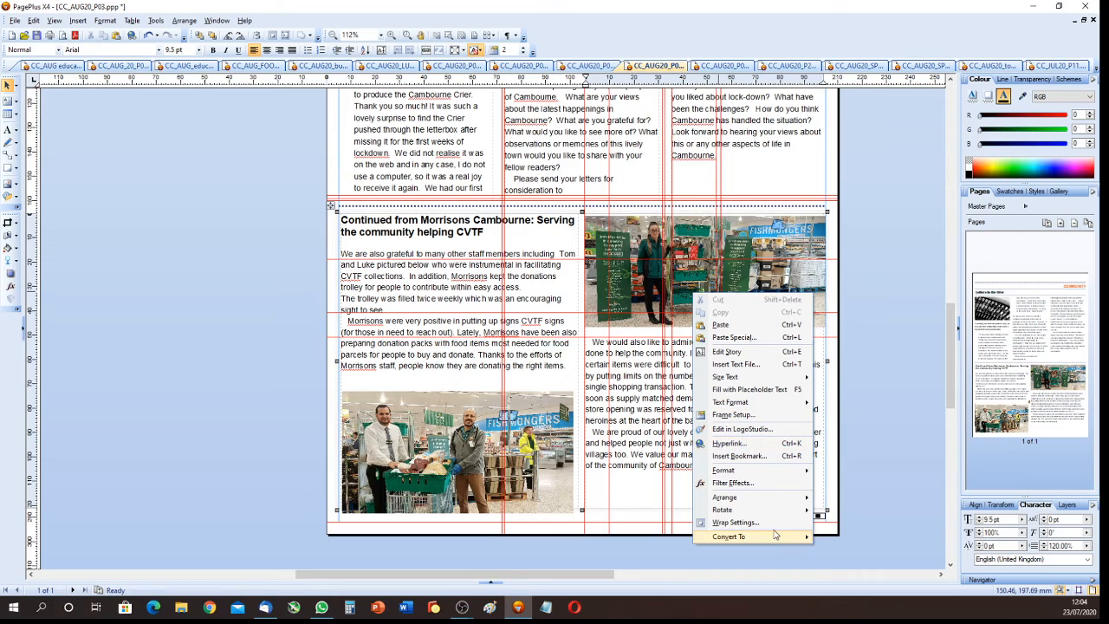
{"action": "left_click", "coordinate": [654, 325]}
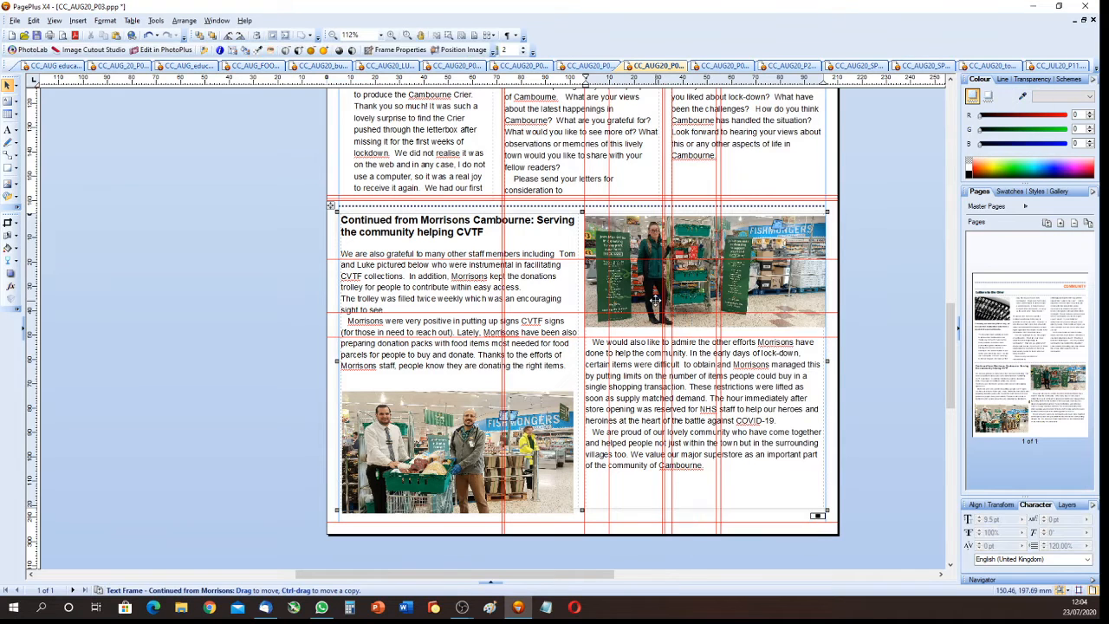
{"action": "right_click", "coordinate": [656, 299]}
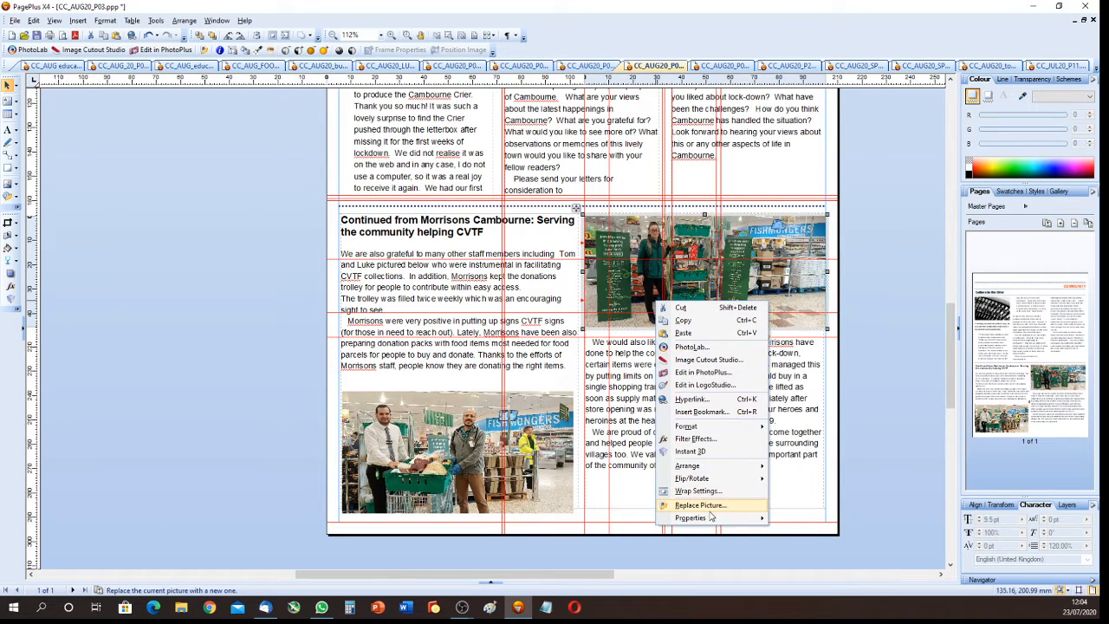
{"action": "mouse_move", "coordinate": [747, 522]}
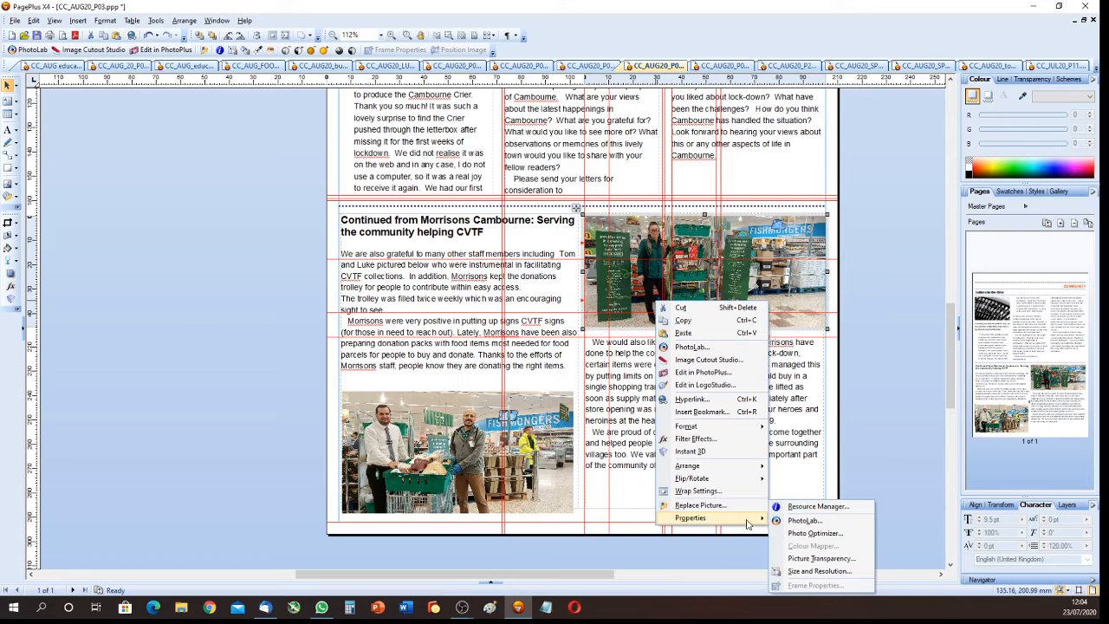
{"action": "left_click", "coordinate": [799, 531]}
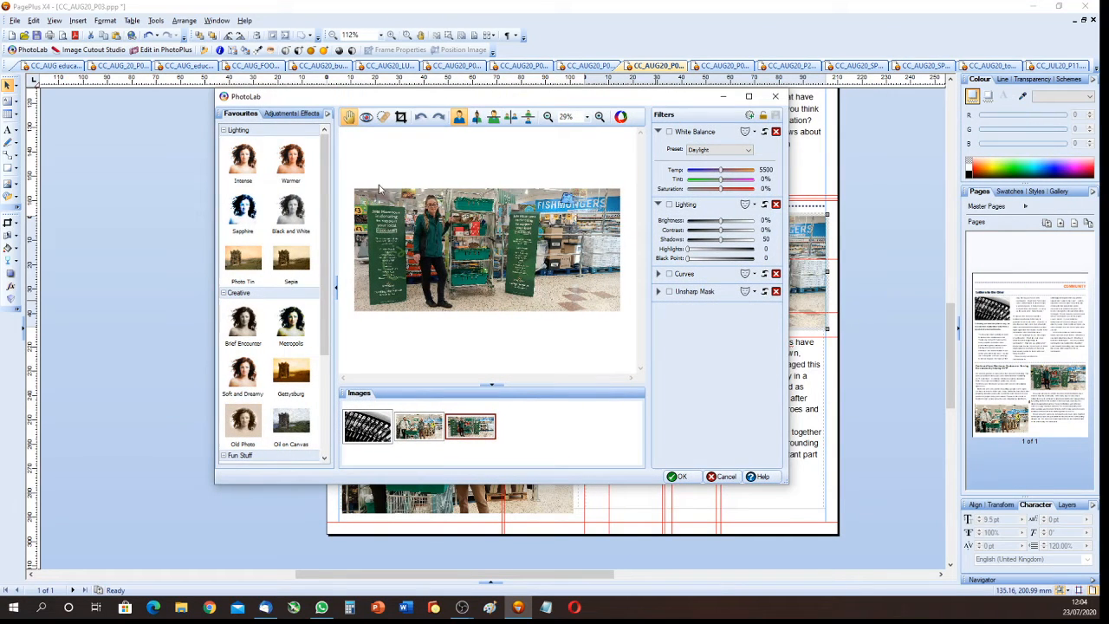
{"action": "mouse_move", "coordinate": [455, 98]}
{"action": "left_mouse_down"}
{"action": "mouse_move", "coordinate": [737, 400]}
{"action": "mouse_move", "coordinate": [894, 503]}
{"action": "mouse_move", "coordinate": [781, 380]}
{"action": "mouse_move", "coordinate": [457, 116]}
{"action": "left_mouse_up"}
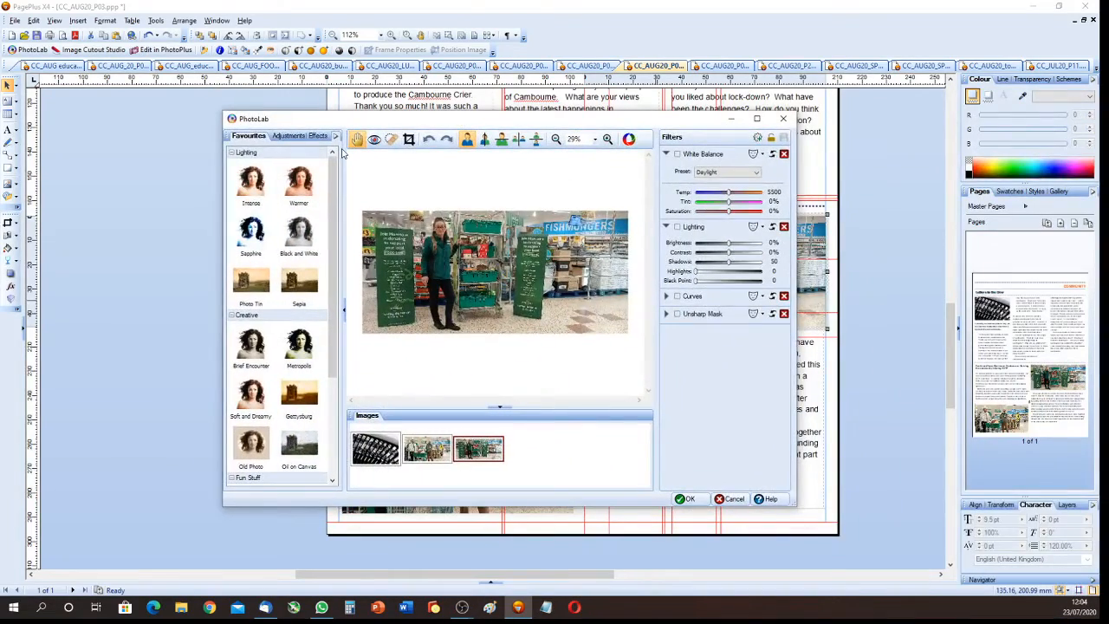
{"action": "left_click", "coordinate": [407, 140]}
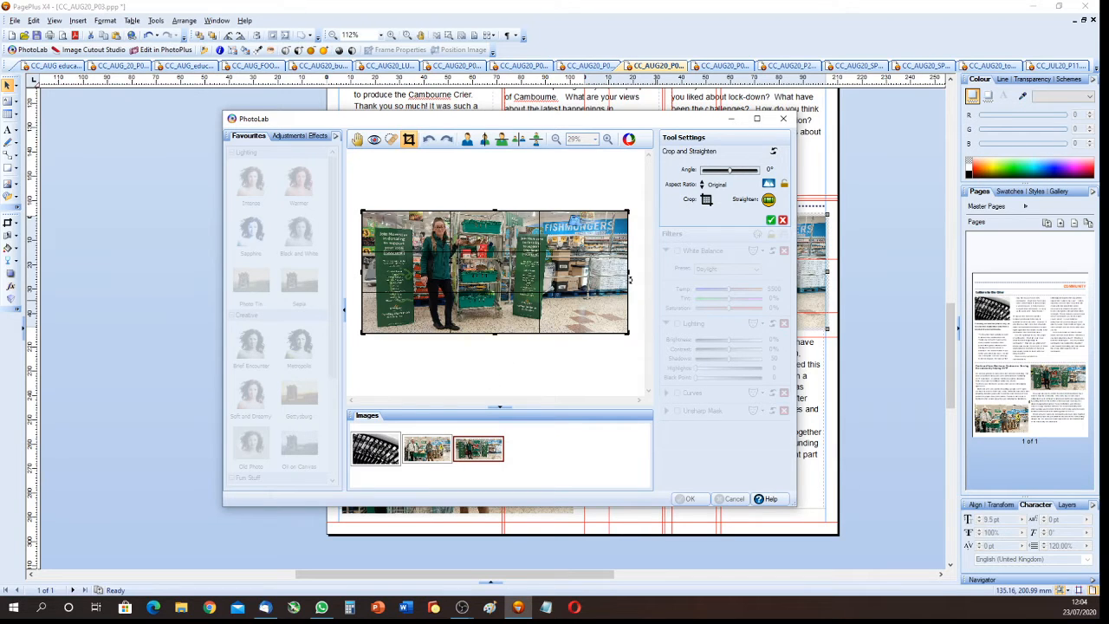
{"action": "left_click_drag", "start_coordinate": [630, 273], "coordinate": [603, 272]}
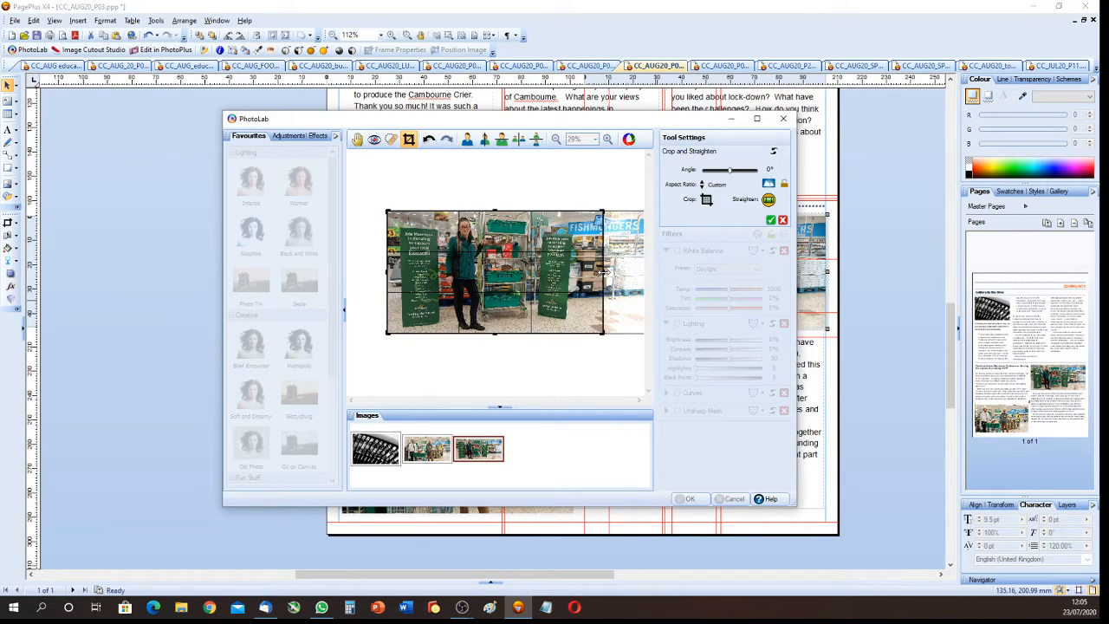
{"action": "left_click", "coordinate": [410, 141]}
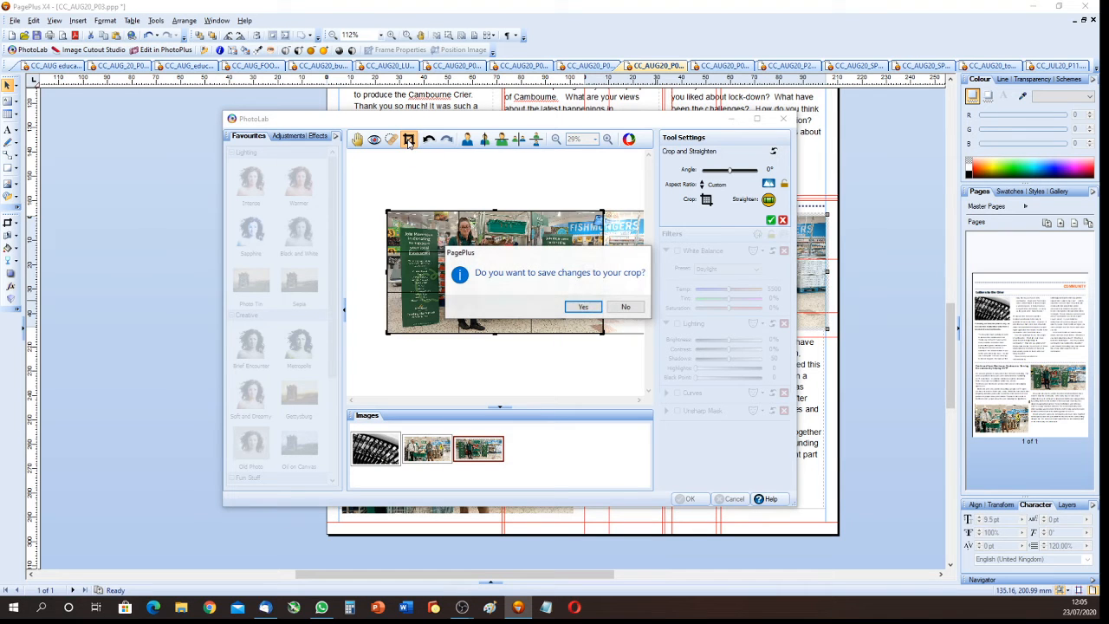
{"action": "left_click", "coordinate": [625, 307]}
Crop the strip beyond the second green banner off the display photo's right side and apply the edit to the page
{"action": "left_click", "coordinate": [408, 139]}
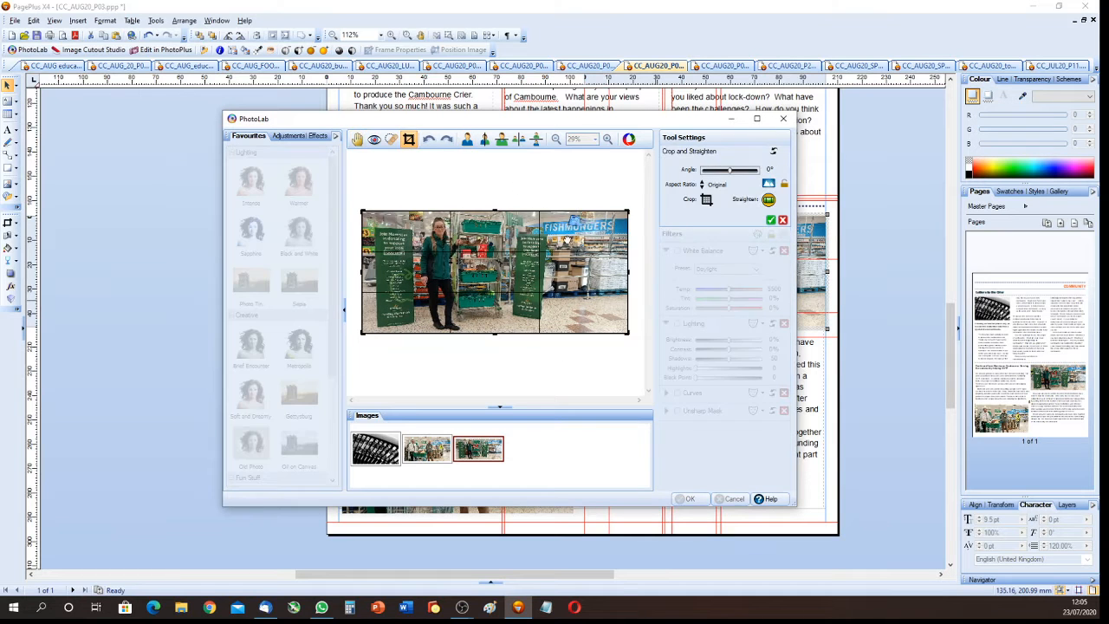
{"action": "left_click_drag", "start_coordinate": [629, 272], "coordinate": [599, 271]}
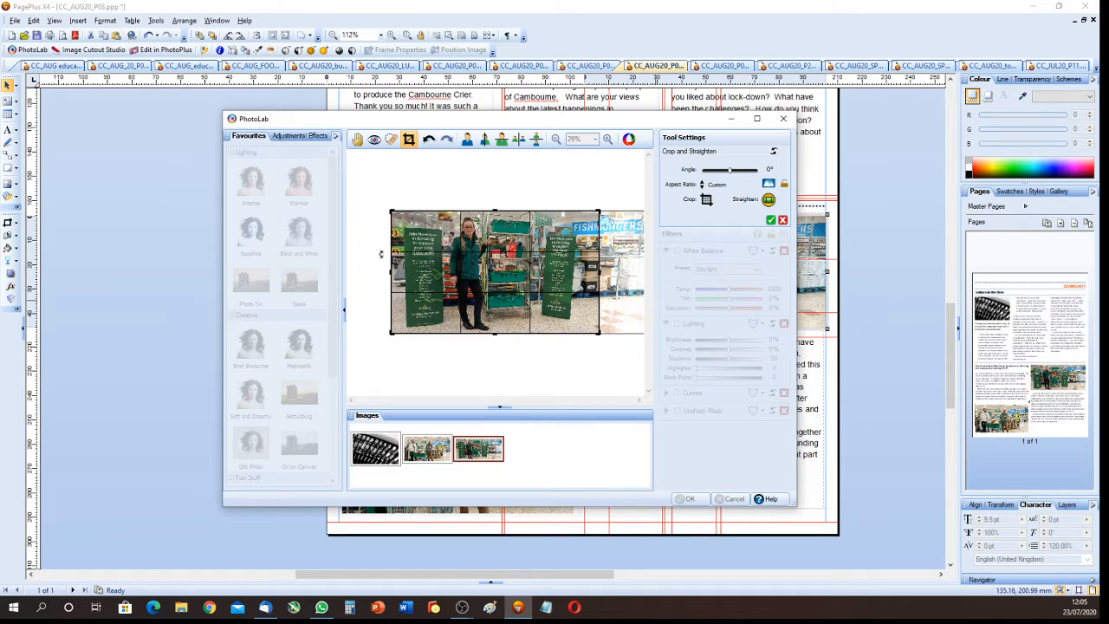
{"action": "left_click", "coordinate": [770, 220]}
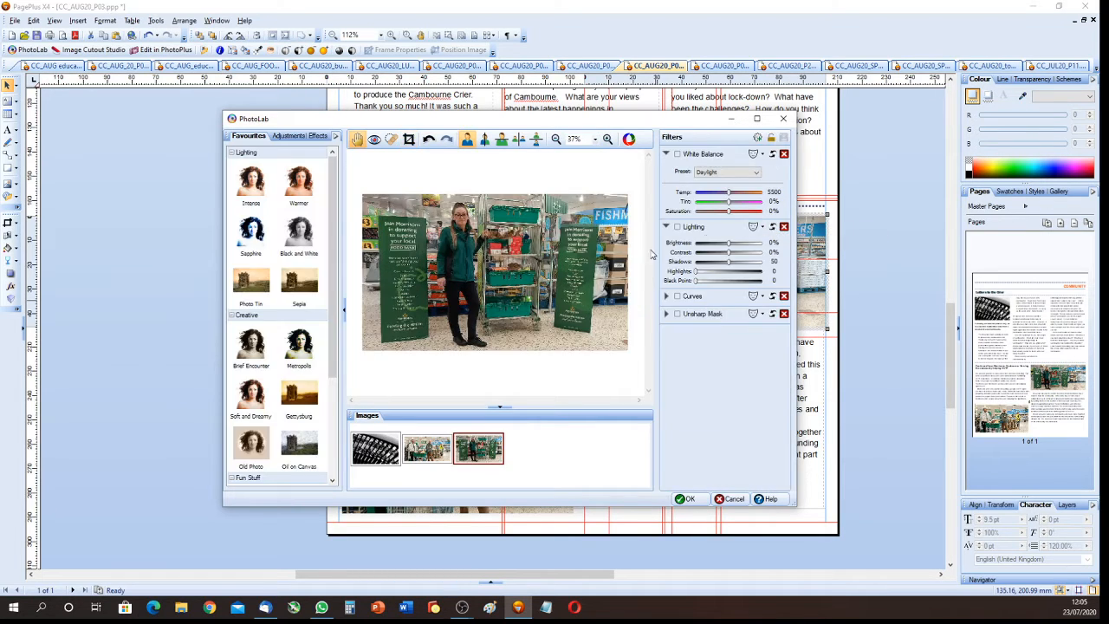
{"action": "left_click", "coordinate": [690, 499]}
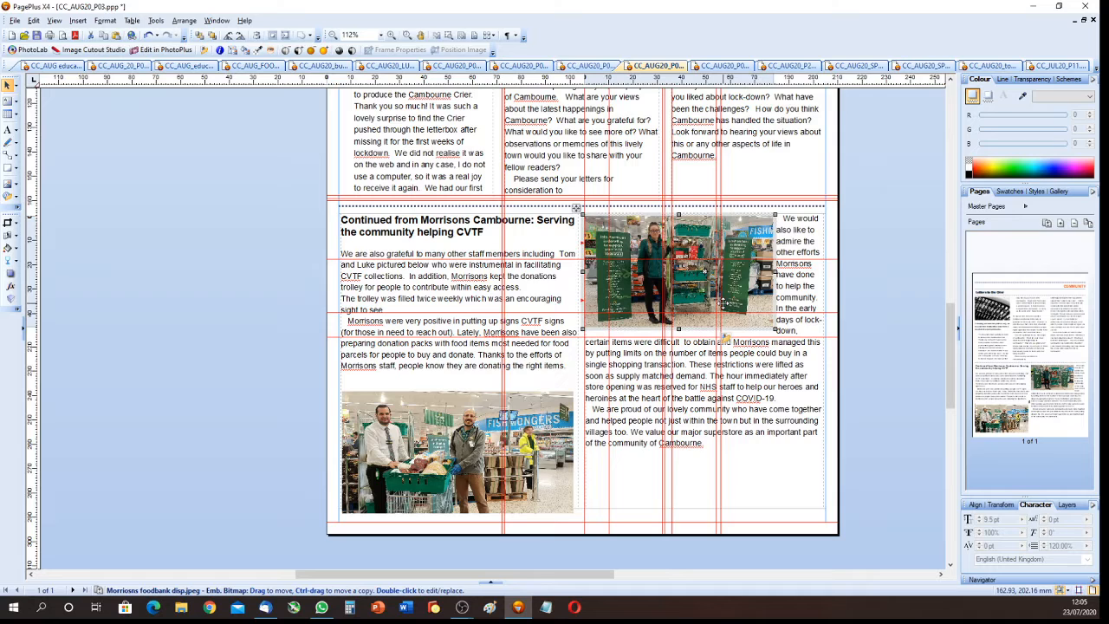
Enlarge the cropped display photo to the full second-column width and move the trolley photo slightly up within its column
{"action": "left_click_drag", "start_coordinate": [774, 329], "coordinate": [823, 371]}
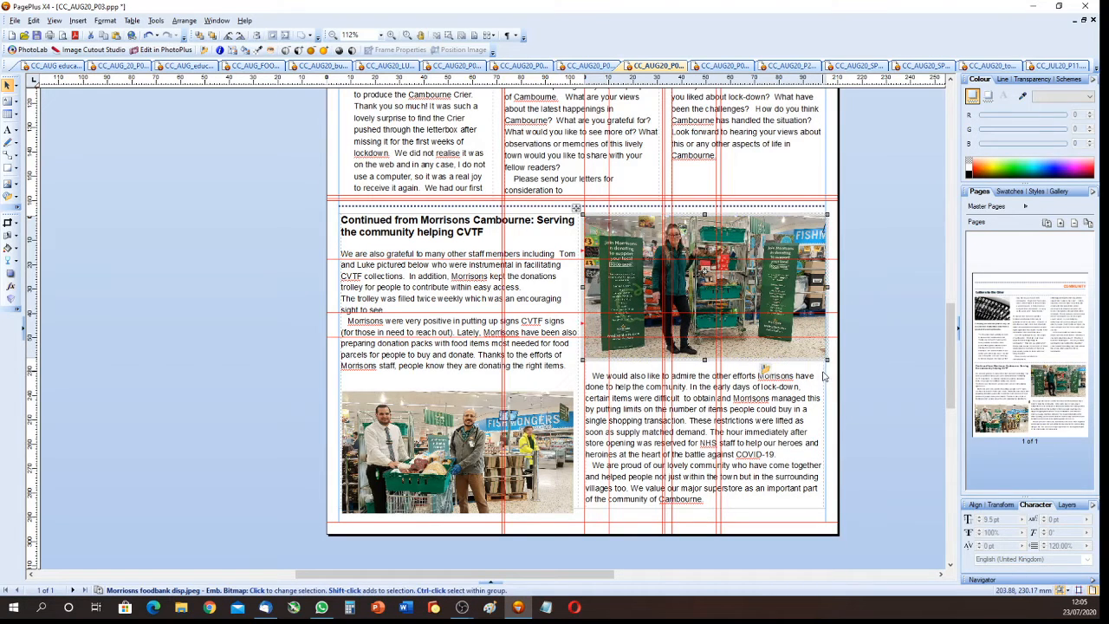
{"action": "left_click", "coordinate": [446, 449]}
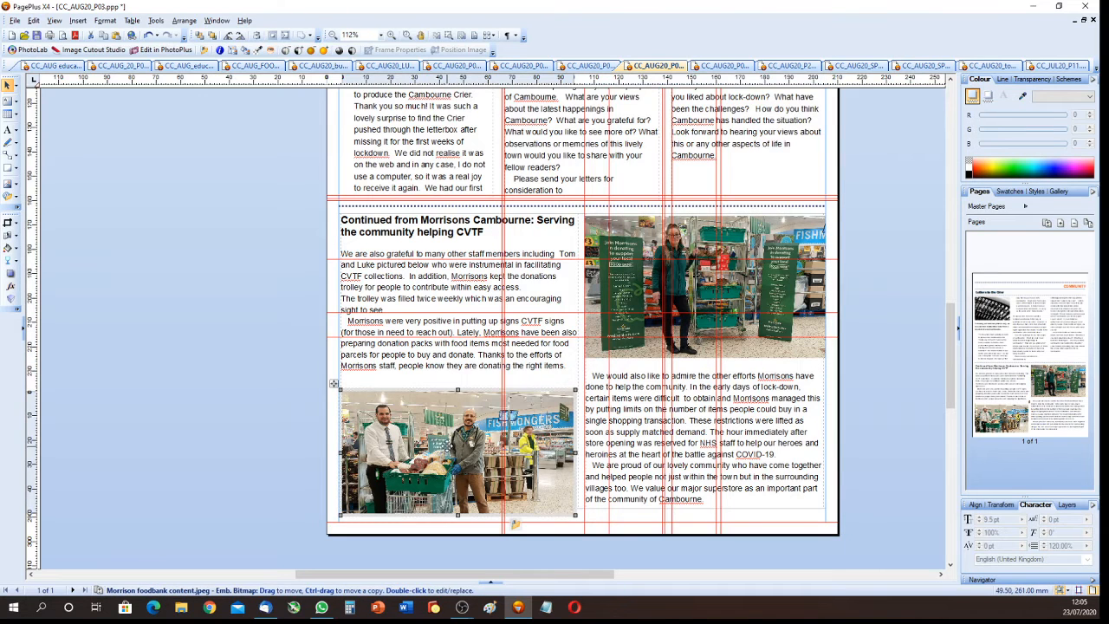
{"action": "left_click_drag", "start_coordinate": [446, 447], "coordinate": [449, 442]}
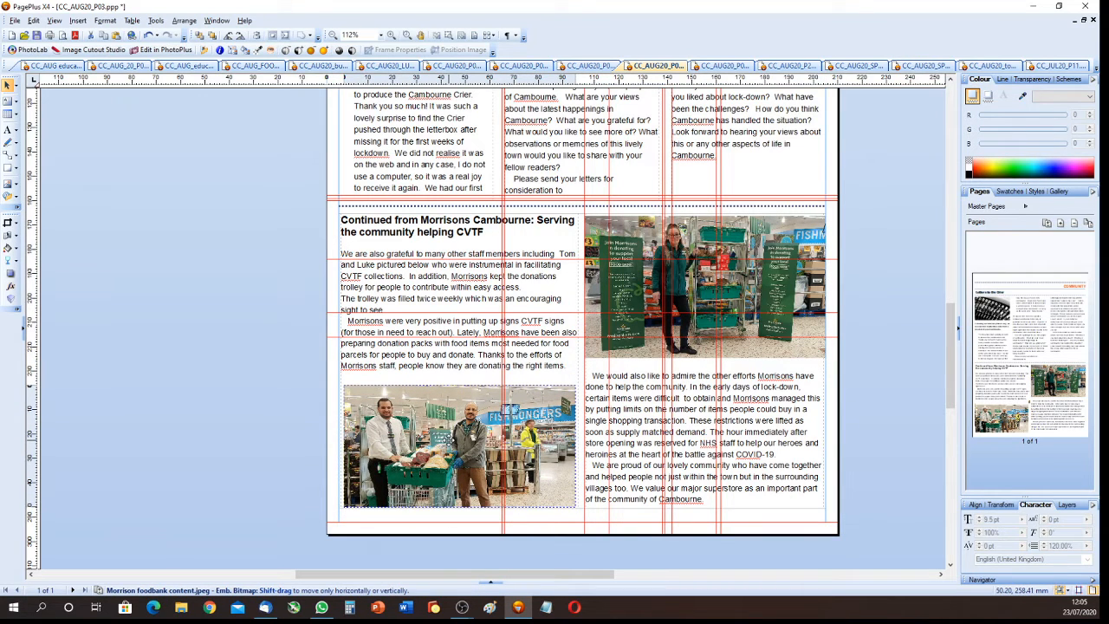
{"action": "left_click", "coordinate": [684, 442]}
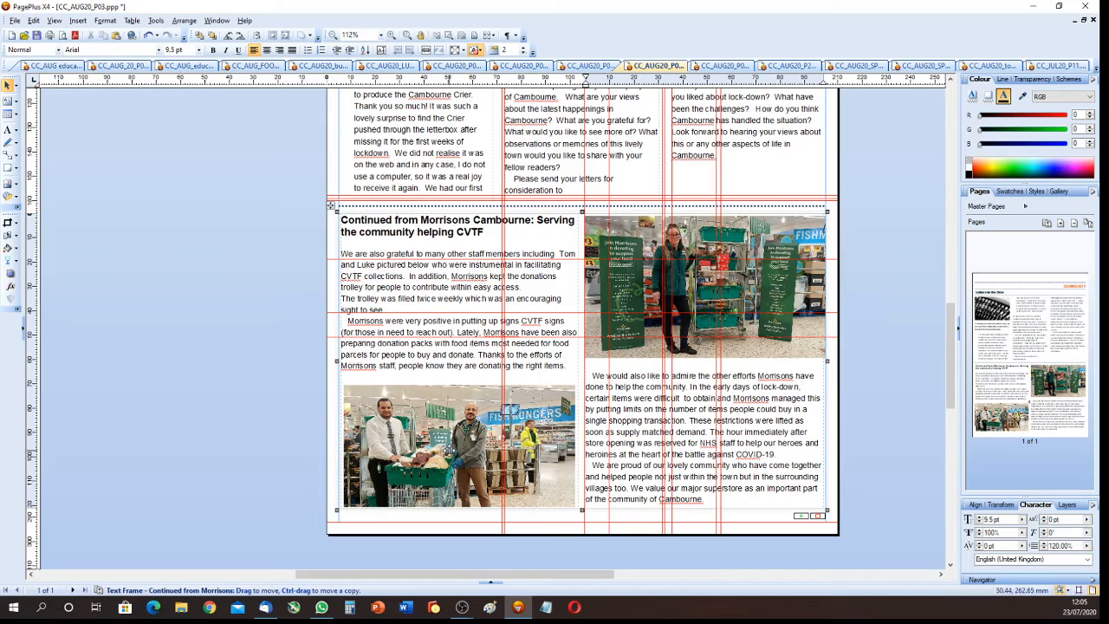
{"action": "left_click", "coordinate": [740, 510]}
{"action": "left_click", "coordinate": [740, 503]}
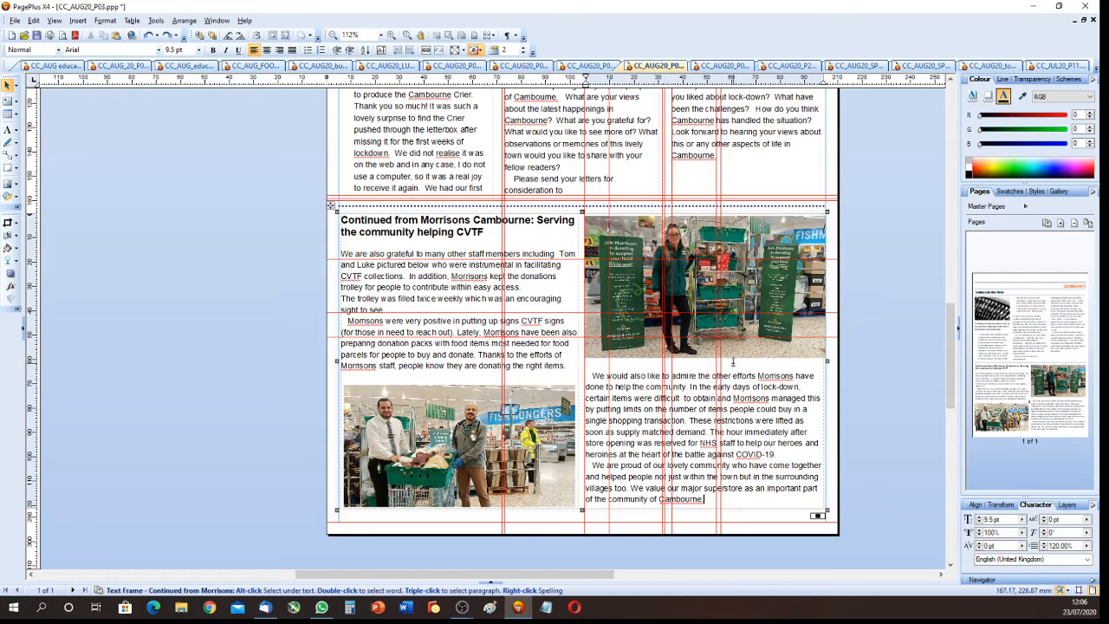
{"action": "left_click", "coordinate": [890, 329]}
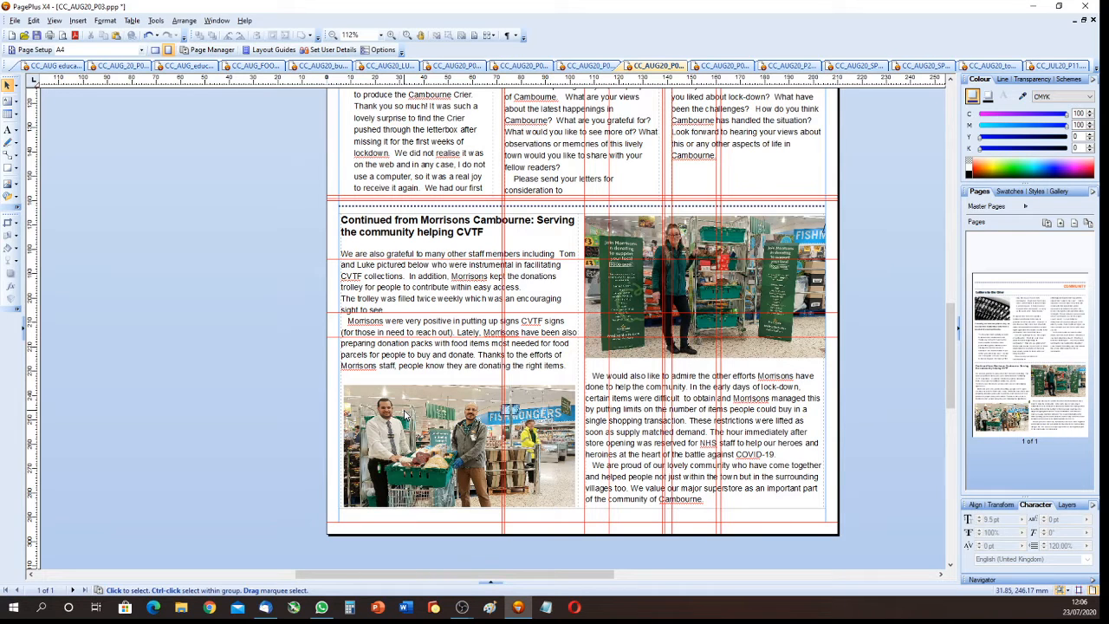
Detach the typewriter photo in the Letters to the Crier article from its text through the anchored object properties
{"action": "scroll", "coordinate": [325, 454], "scroll_direction": "up", "scroll_amount": 5}
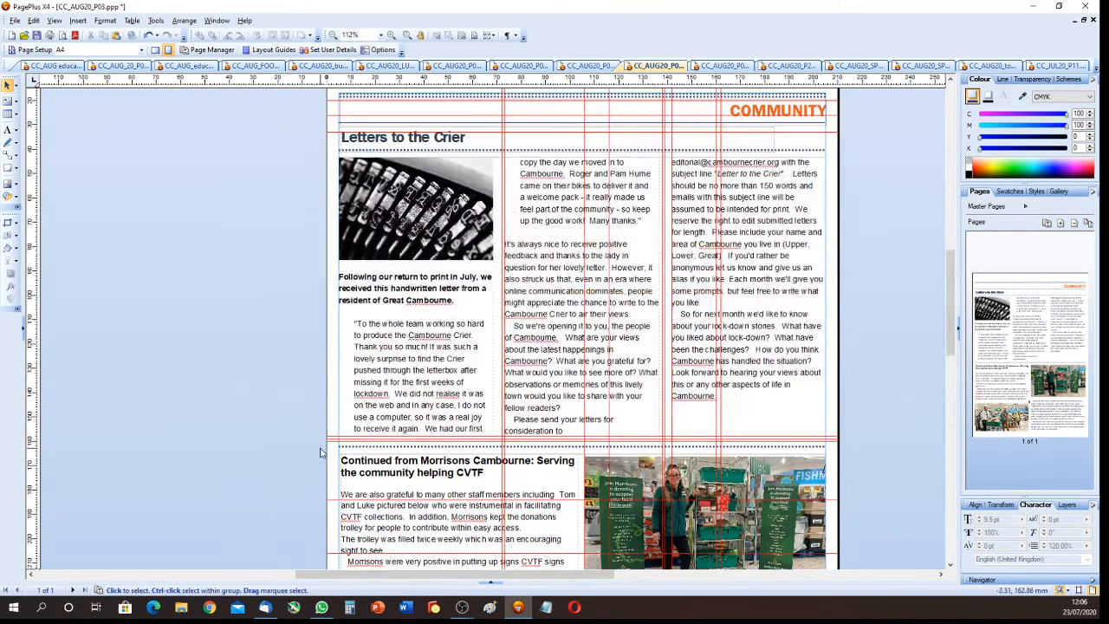
{"action": "scroll", "coordinate": [293, 455], "scroll_direction": "down", "scroll_amount": 2}
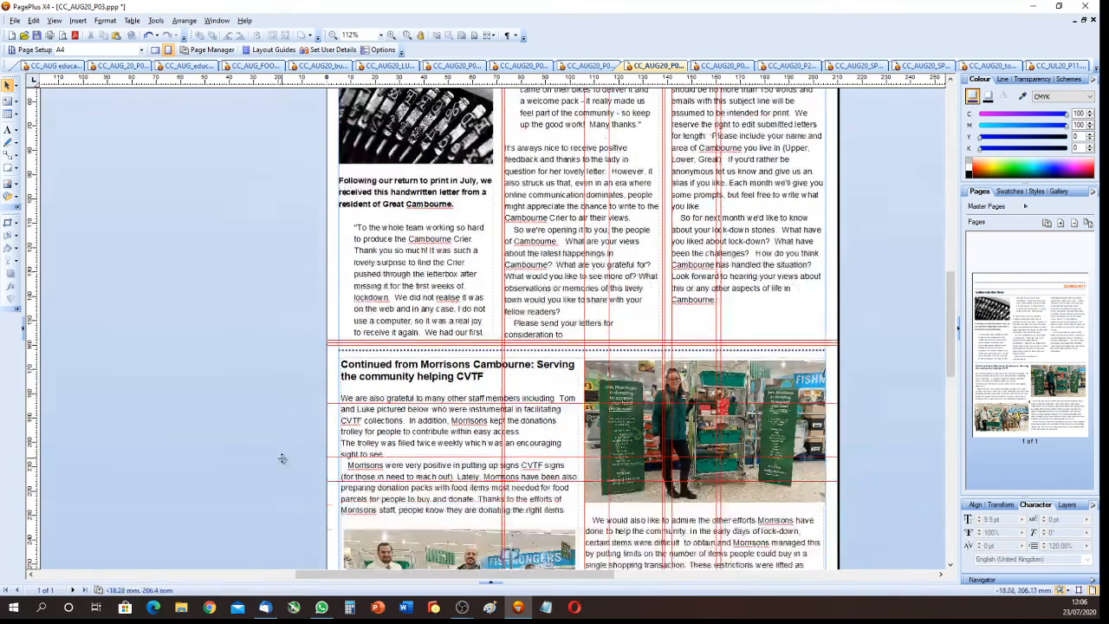
{"action": "scroll", "coordinate": [286, 459], "scroll_direction": "up", "scroll_amount": 2}
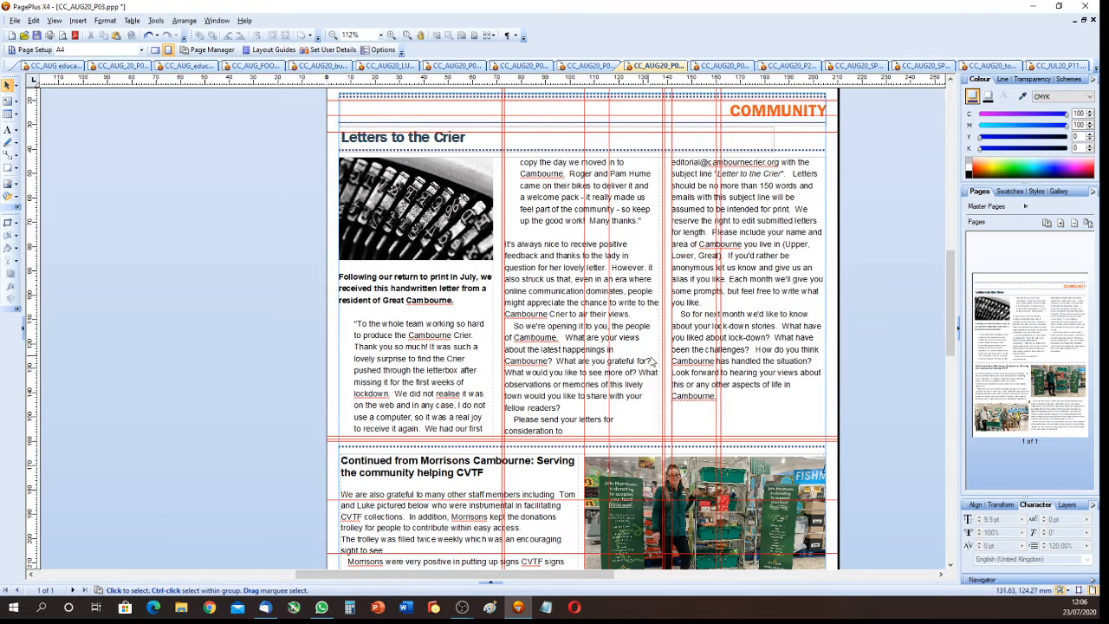
{"action": "left_click", "coordinate": [743, 397]}
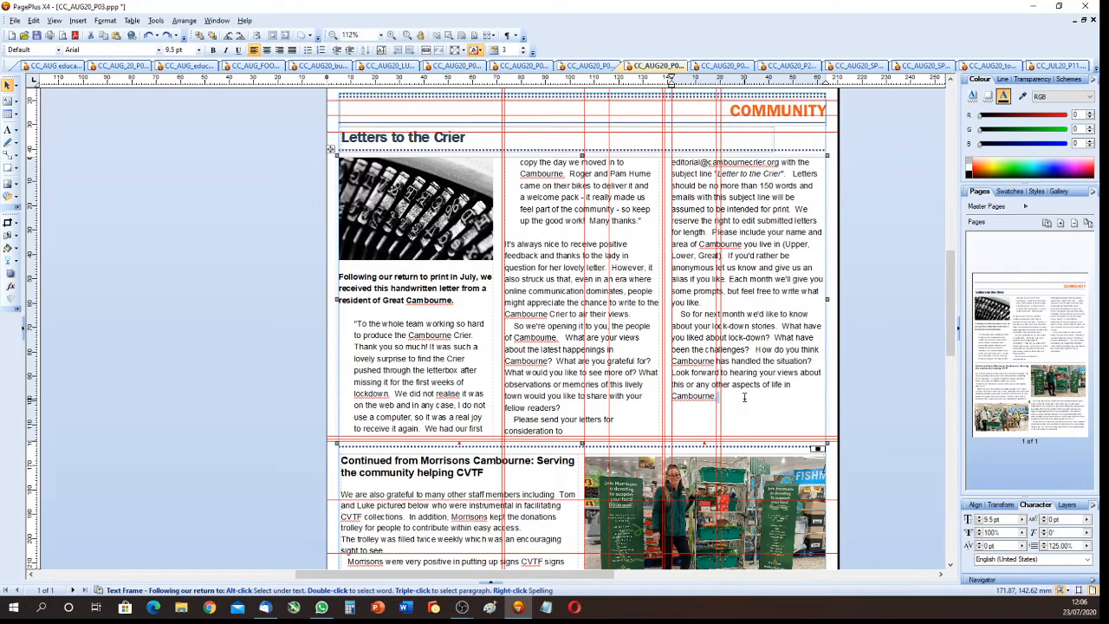
{"action": "left_click", "coordinate": [389, 199]}
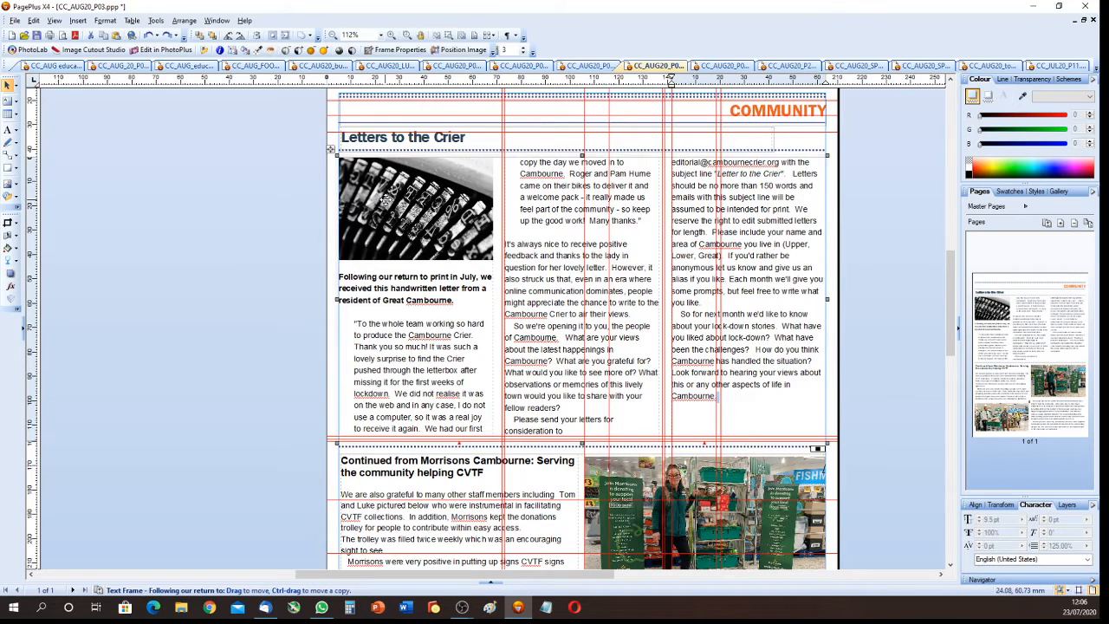
{"action": "right_click", "coordinate": [409, 205]}
{"action": "left_click", "coordinate": [377, 207]}
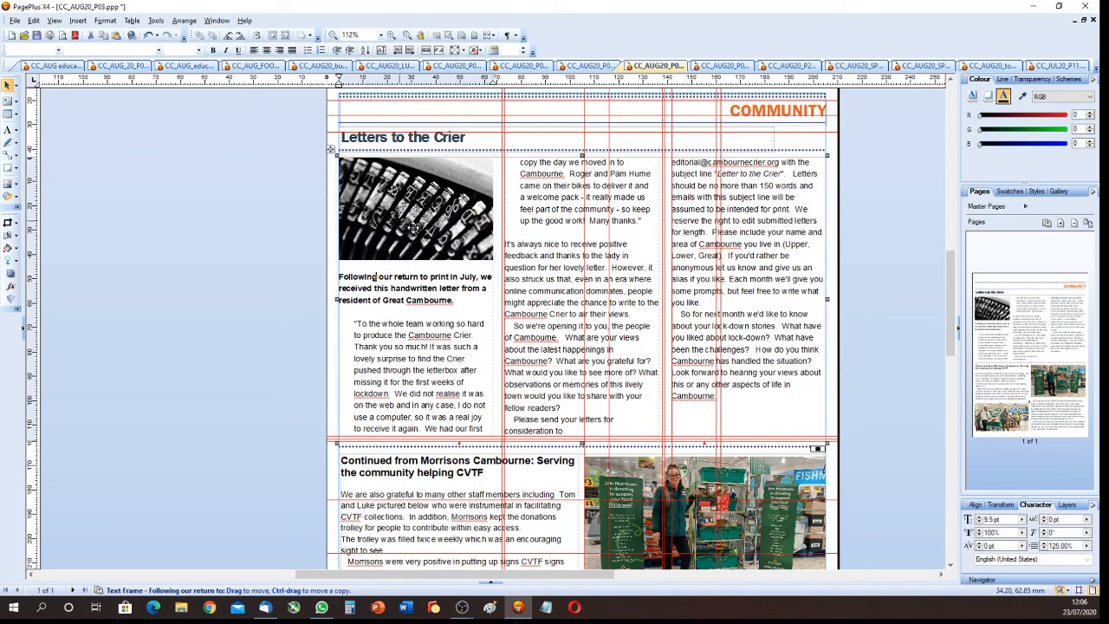
{"action": "left_click", "coordinate": [427, 229]}
{"action": "left_click", "coordinate": [461, 273]}
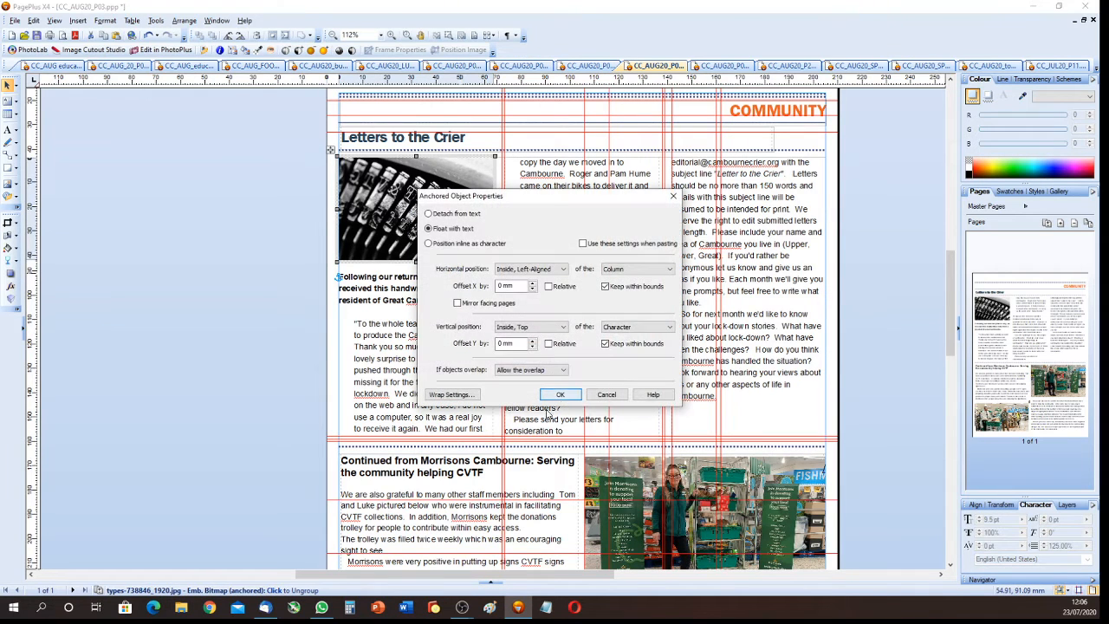
{"action": "left_click", "coordinate": [429, 214]}
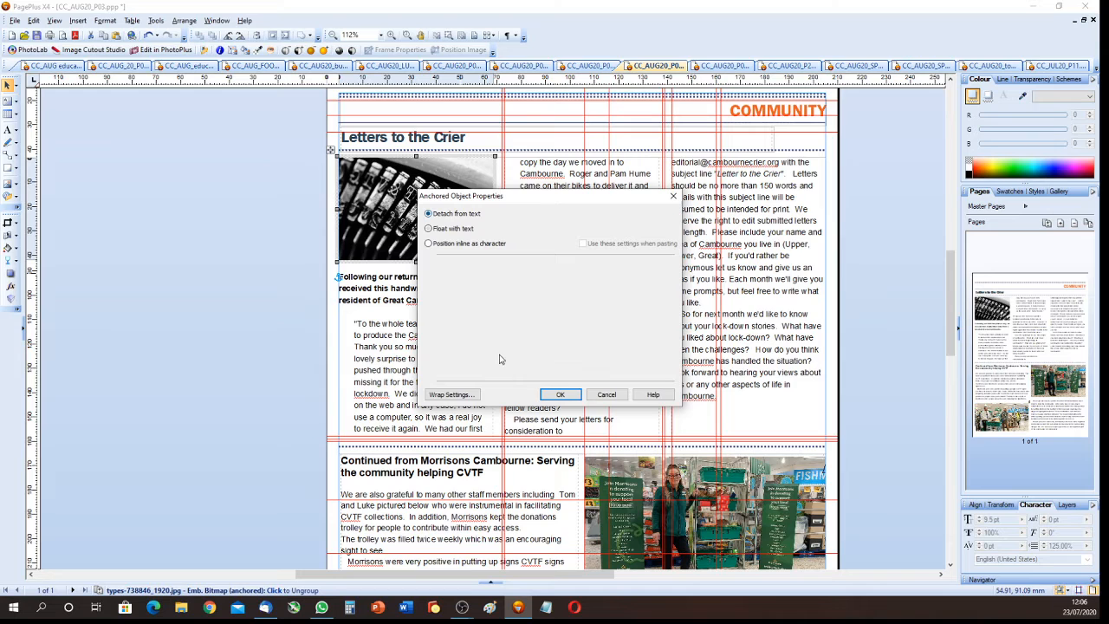
{"action": "left_click", "coordinate": [558, 395]}
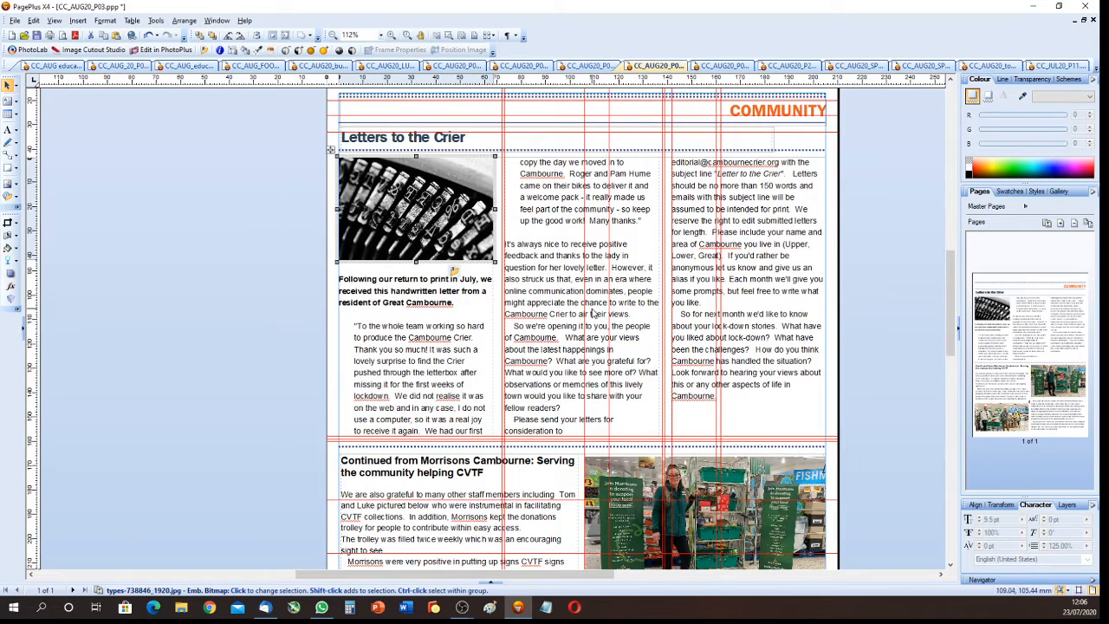
Shorten the Letters to the Crier text frame by about one line at its lower edge and save the publication
{"action": "left_click", "coordinate": [573, 273]}
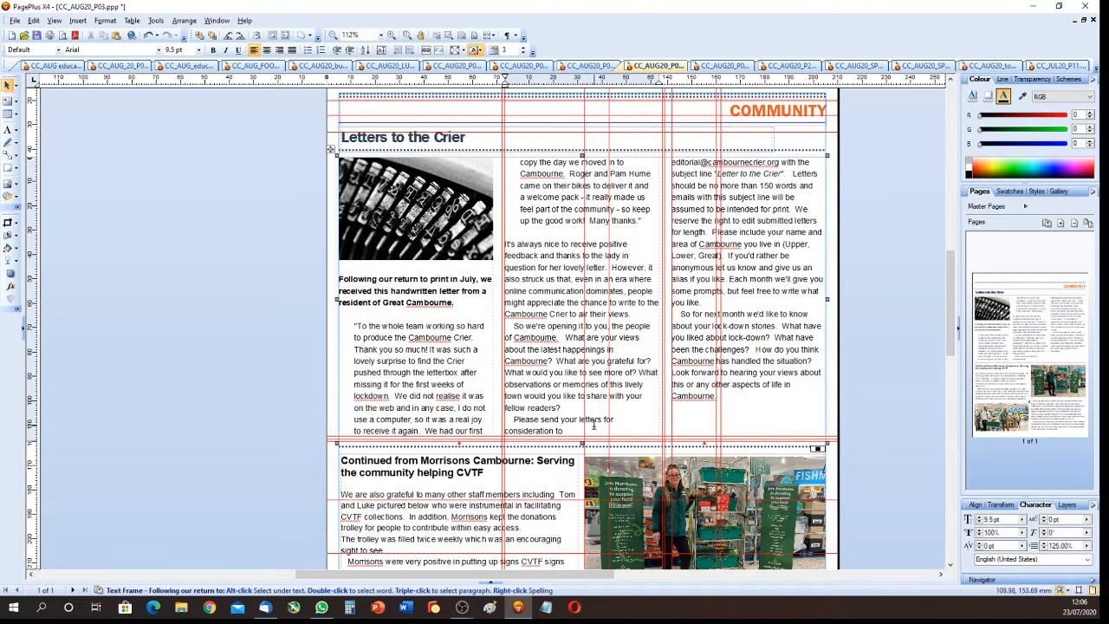
{"action": "left_click_drag", "start_coordinate": [583, 444], "coordinate": [582, 435]}
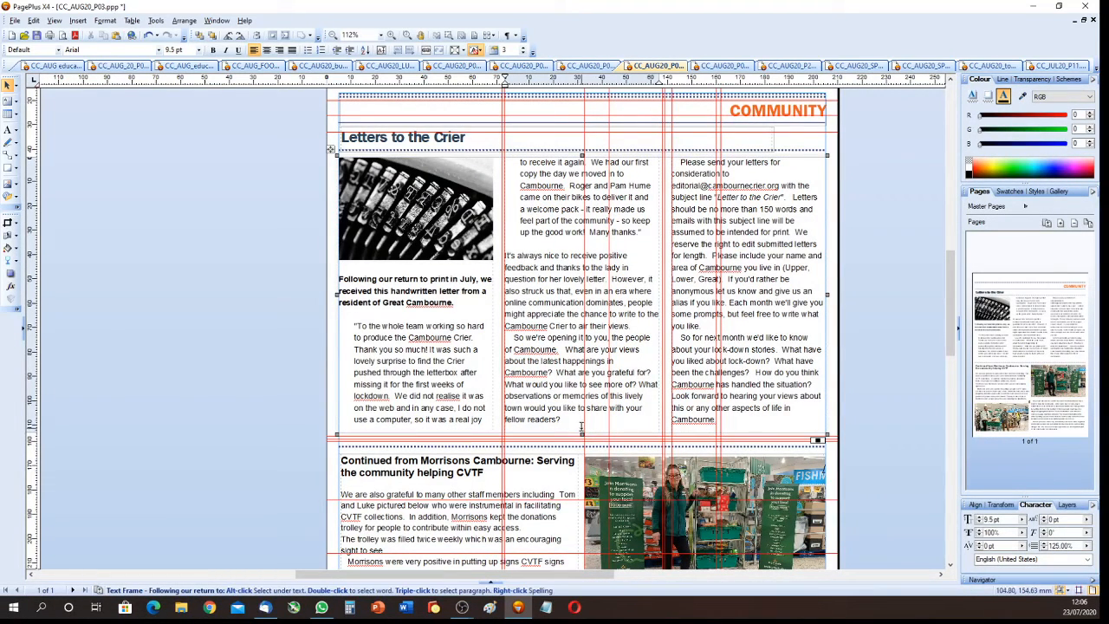
{"action": "left_click", "coordinate": [267, 413]}
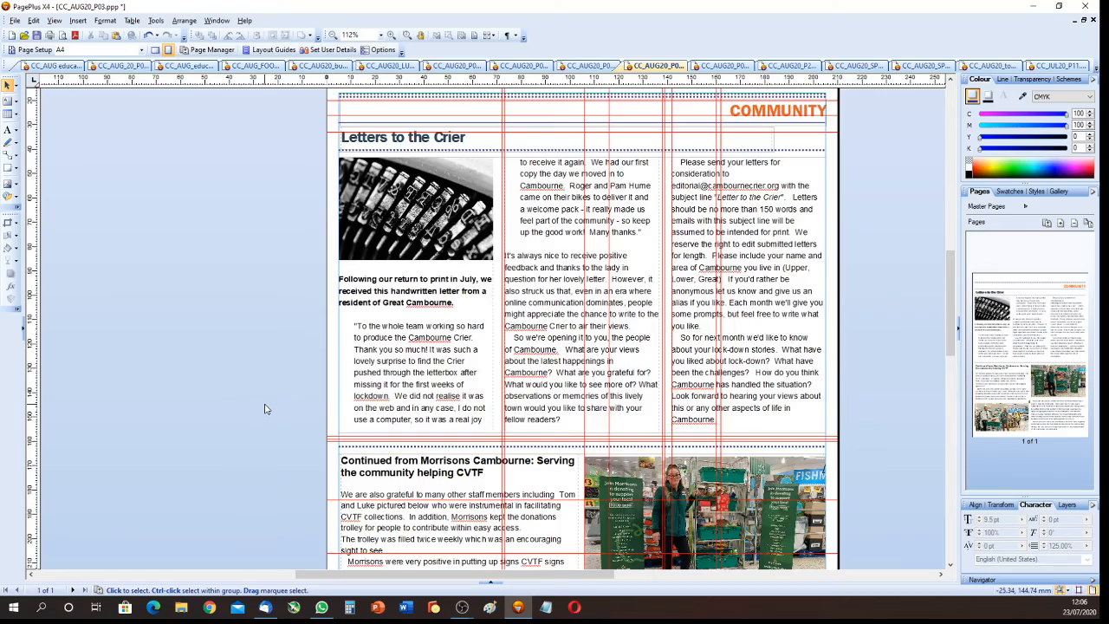
{"action": "scroll", "coordinate": [266, 408], "scroll_direction": "up", "scroll_amount": 3}
{"action": "scroll", "coordinate": [266, 408], "scroll_direction": "down", "scroll_amount": 3}
{"action": "scroll", "coordinate": [266, 408], "scroll_direction": "up", "scroll_amount": 3}
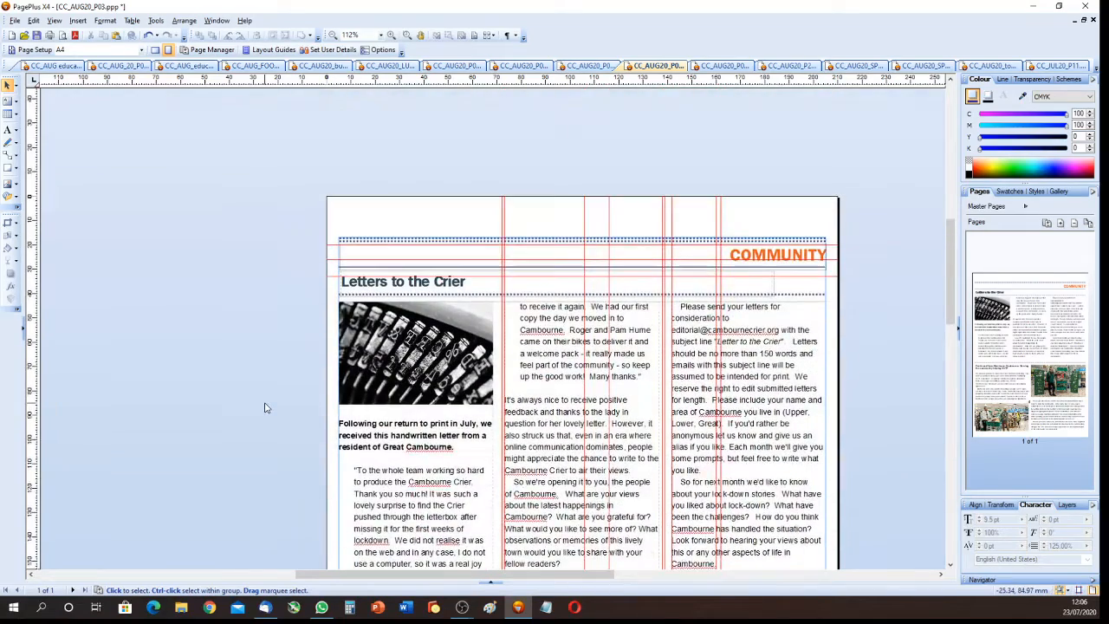
{"action": "scroll", "coordinate": [261, 380], "scroll_direction": "down", "scroll_amount": 2}
{"action": "left_click", "coordinate": [34, 35]}
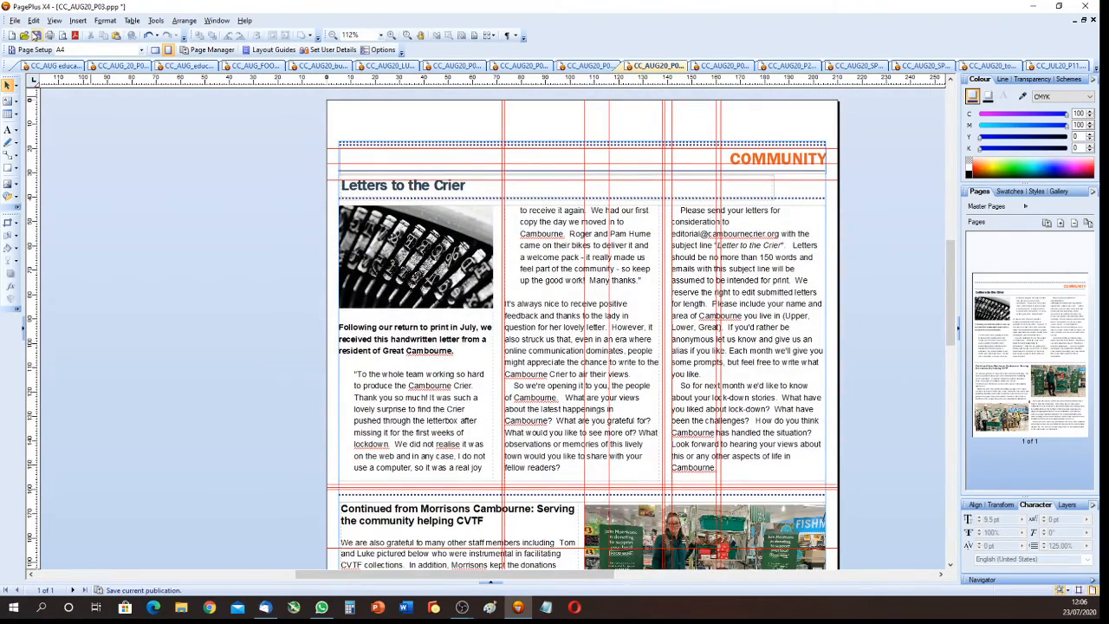
Look through the other open publications: the columnists page, the three sport pages, the town council overflow and the July science page
{"action": "left_click", "coordinate": [726, 67]}
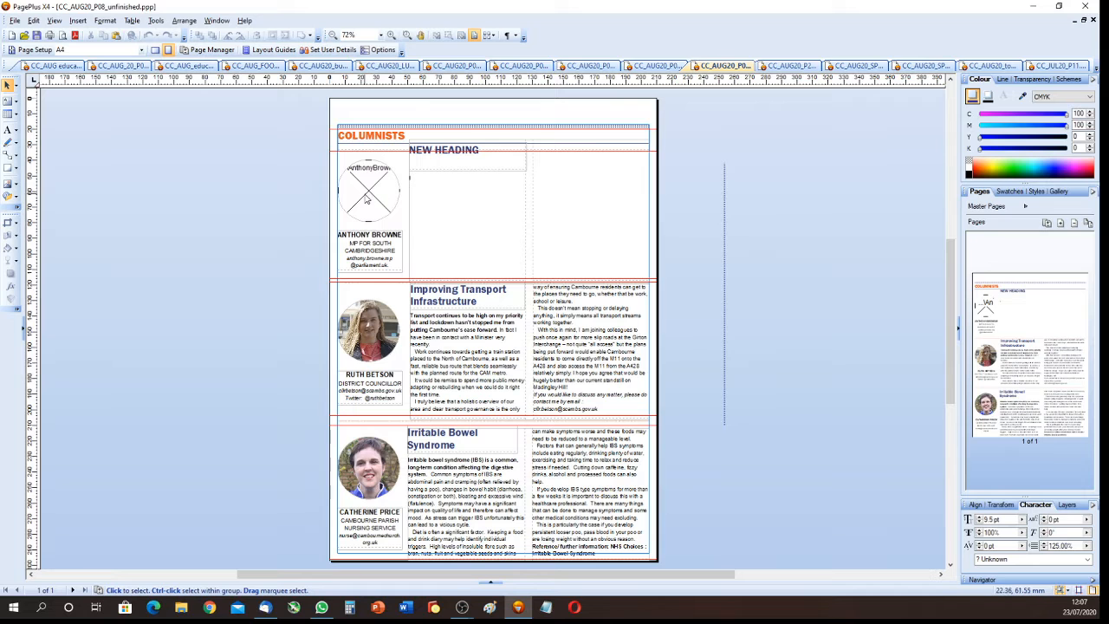
{"action": "left_click", "coordinate": [790, 65]}
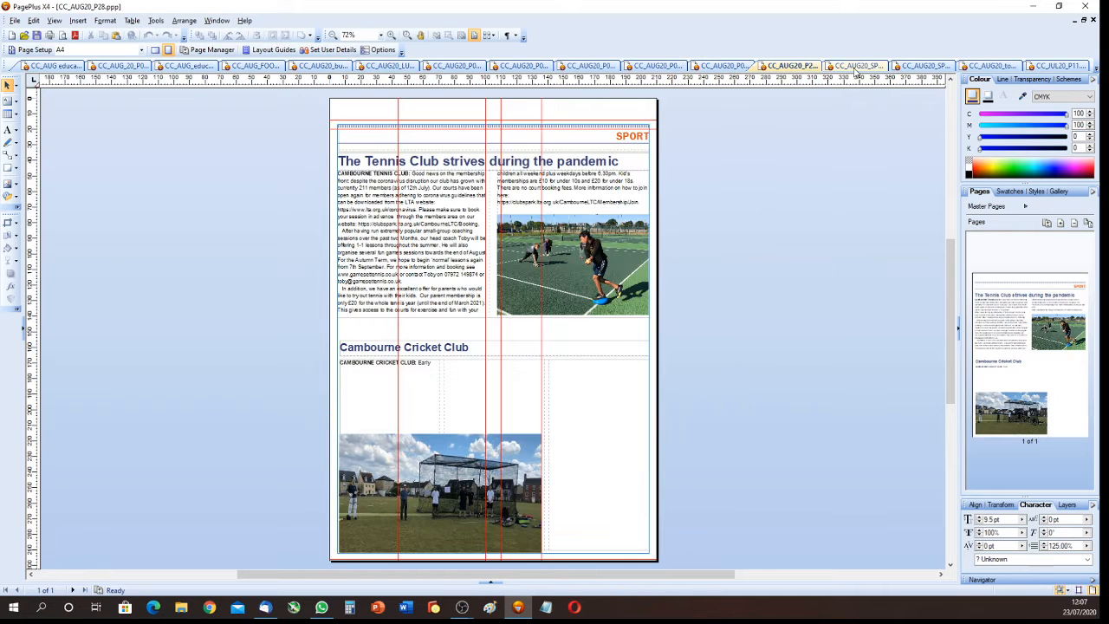
{"action": "left_click", "coordinate": [858, 69]}
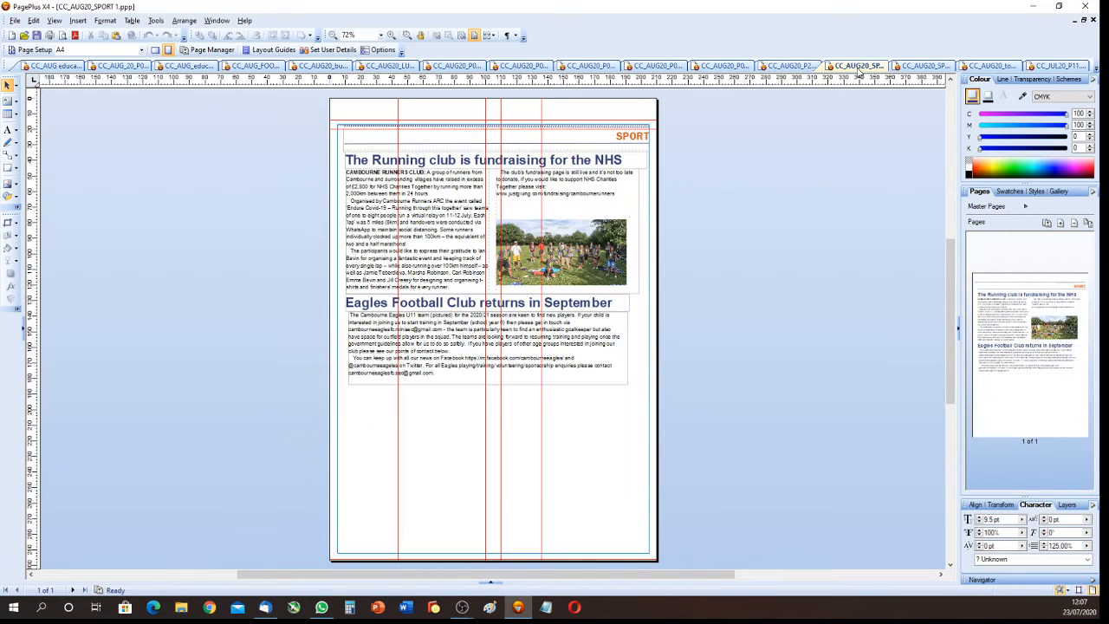
{"action": "left_click", "coordinate": [925, 67]}
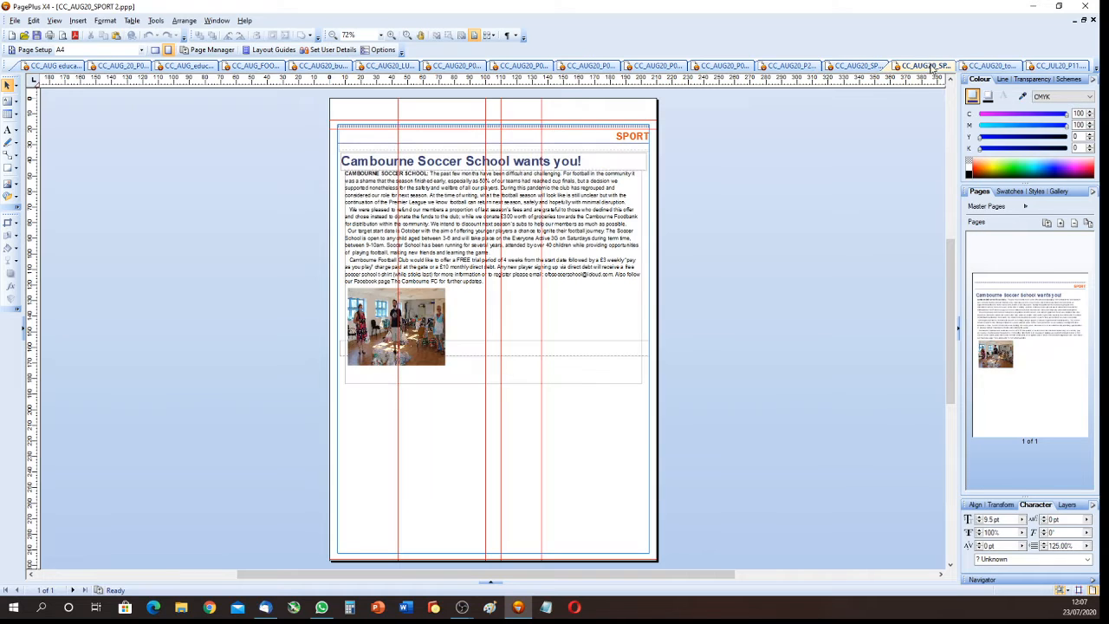
{"action": "left_click", "coordinate": [992, 67]}
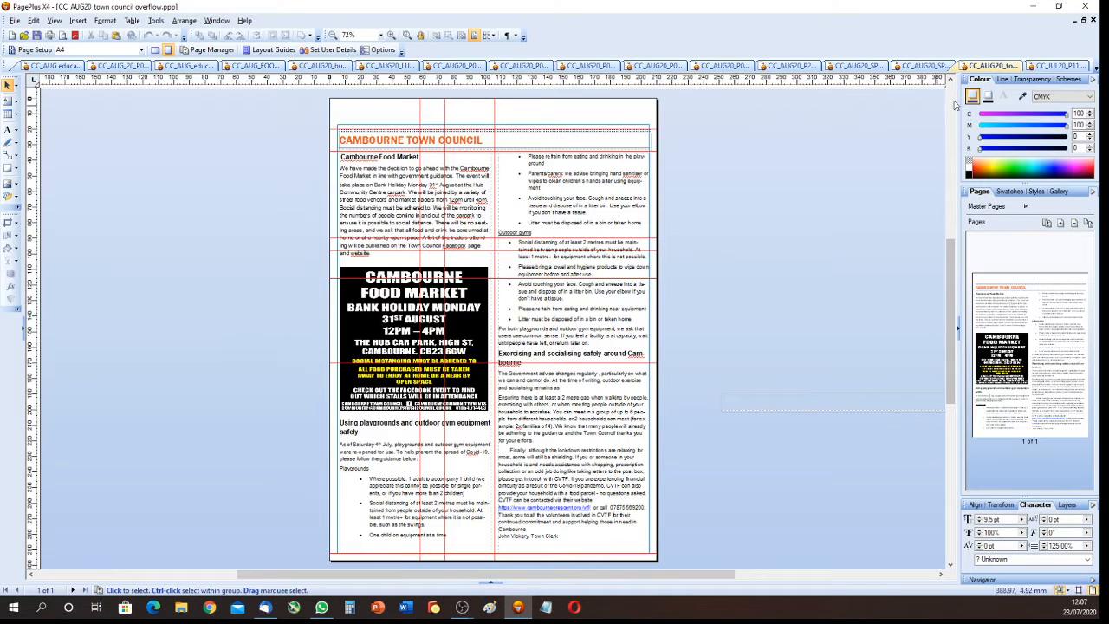
{"action": "left_click", "coordinate": [1052, 67]}
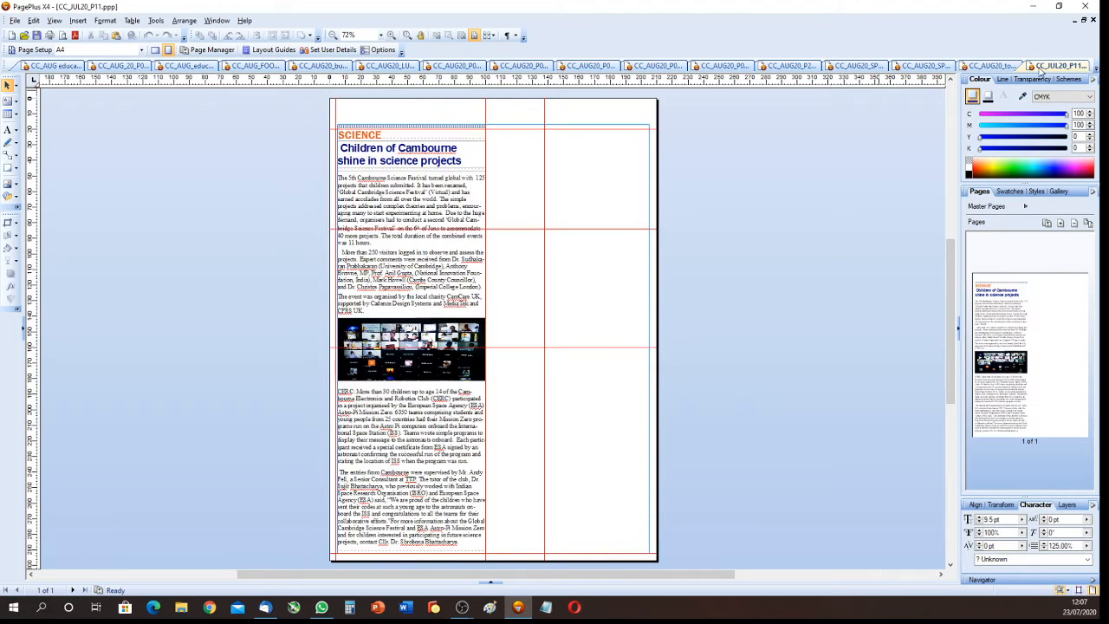
Return to page 3, then view the August front page and the Cambourne West development page
{"action": "left_click", "coordinate": [662, 69]}
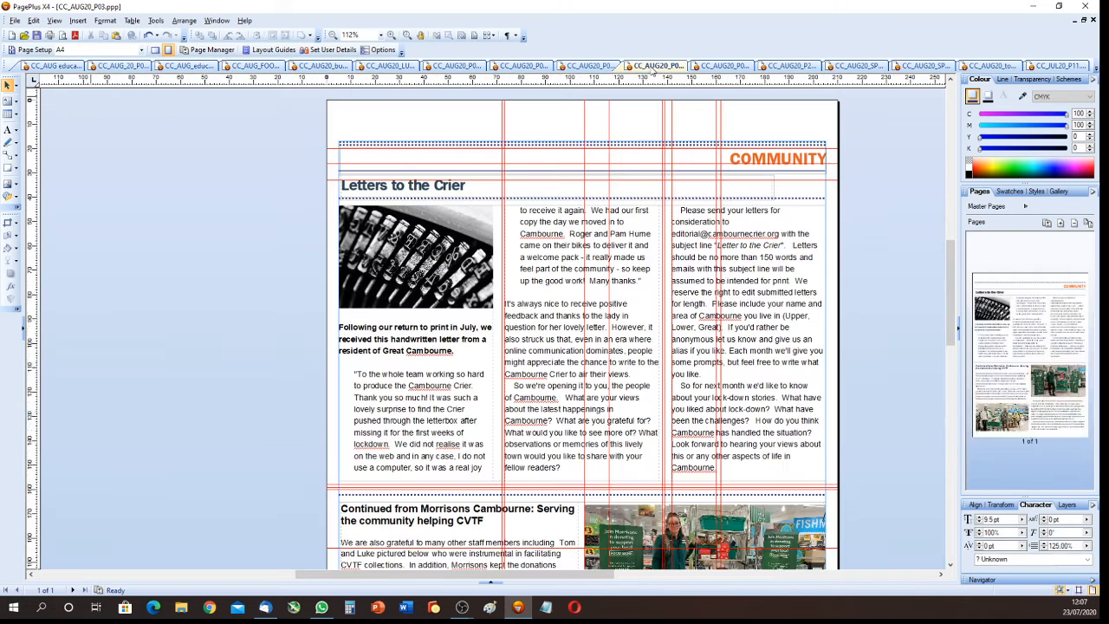
{"action": "left_click", "coordinate": [509, 70]}
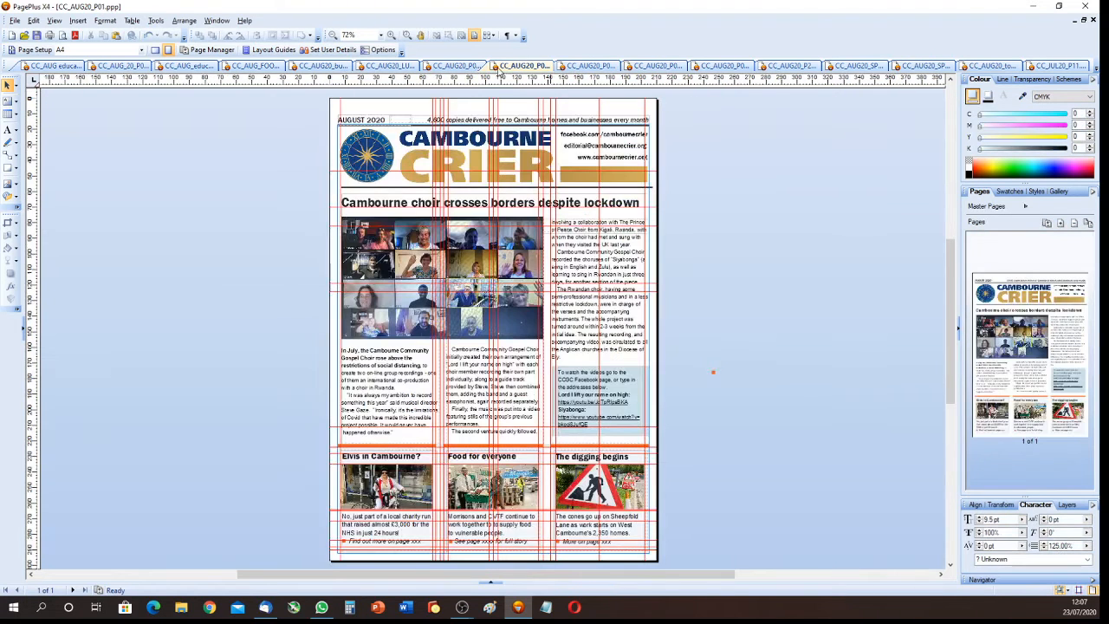
{"action": "left_click", "coordinate": [450, 70]}
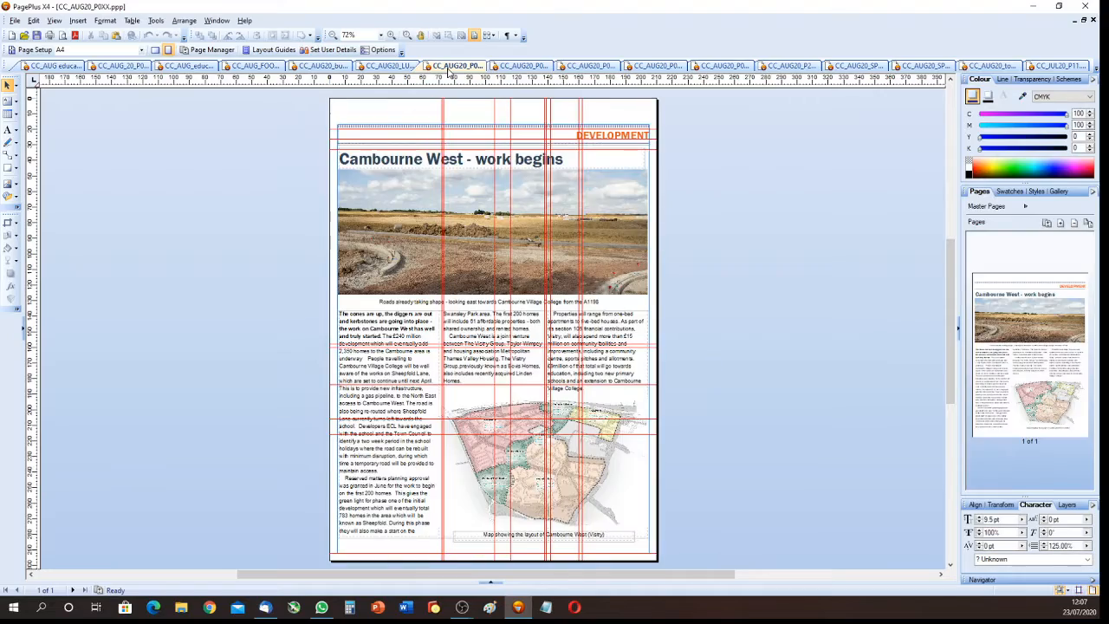
Examine the Light Up Cambourne article's text, street photo and overall page layout at different zoom levels
{"action": "left_click", "coordinate": [384, 67]}
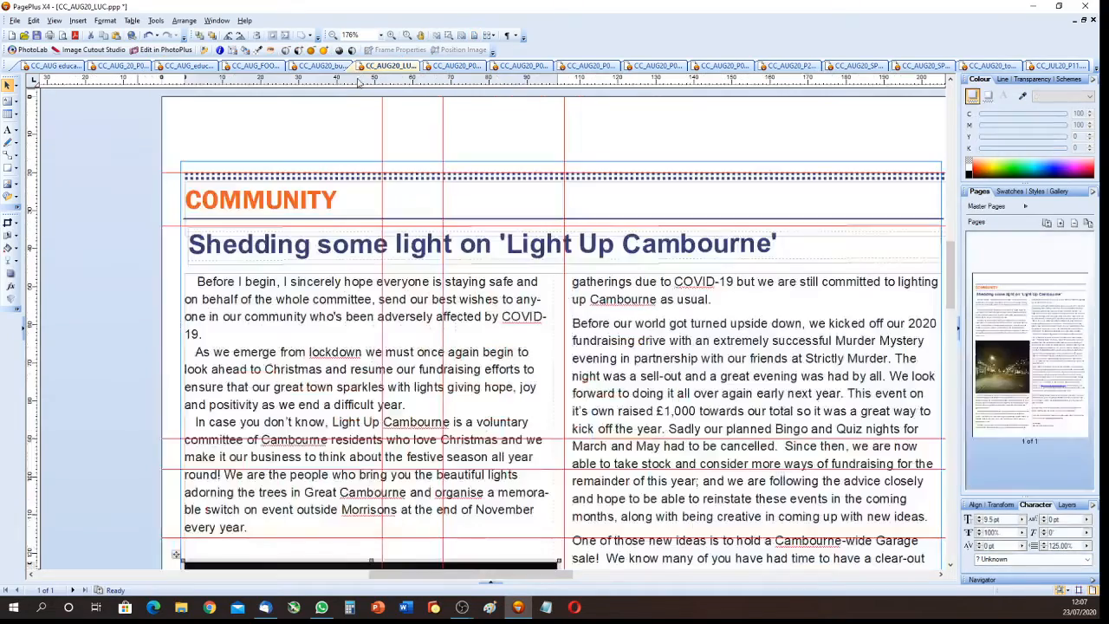
{"action": "scroll", "coordinate": [423, 327], "scroll_direction": "down", "scroll_amount": 5}
{"action": "scroll", "coordinate": [423, 327], "scroll_direction": "down", "scroll_amount": 3}
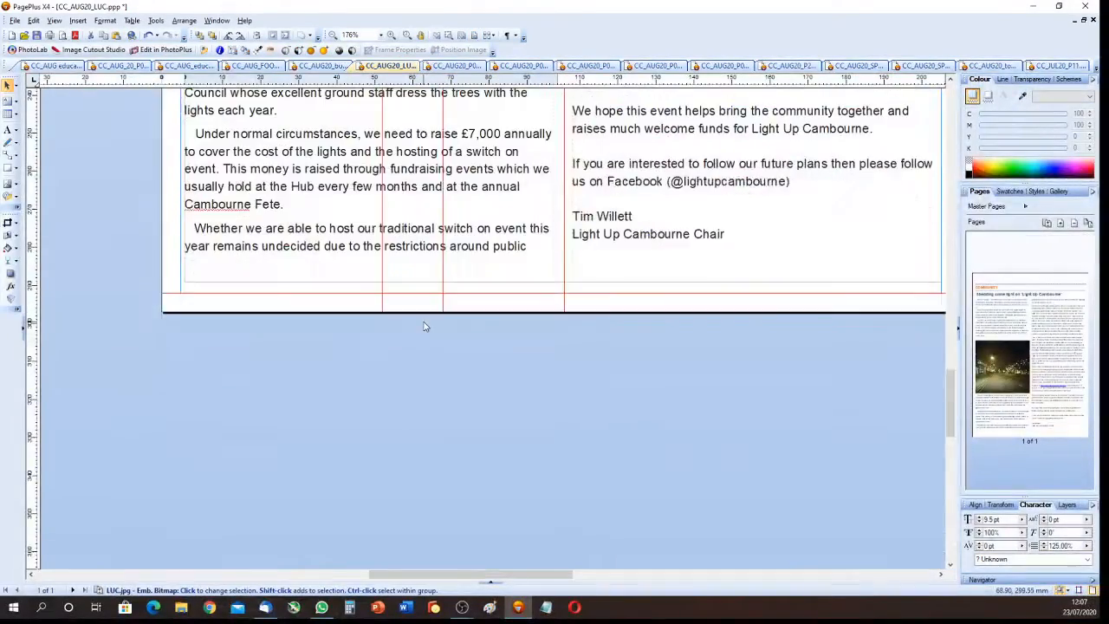
{"action": "scroll", "coordinate": [423, 327], "scroll_direction": "up", "scroll_amount": 3}
{"action": "scroll", "coordinate": [424, 326], "scroll_direction": "up", "scroll_amount": 3}
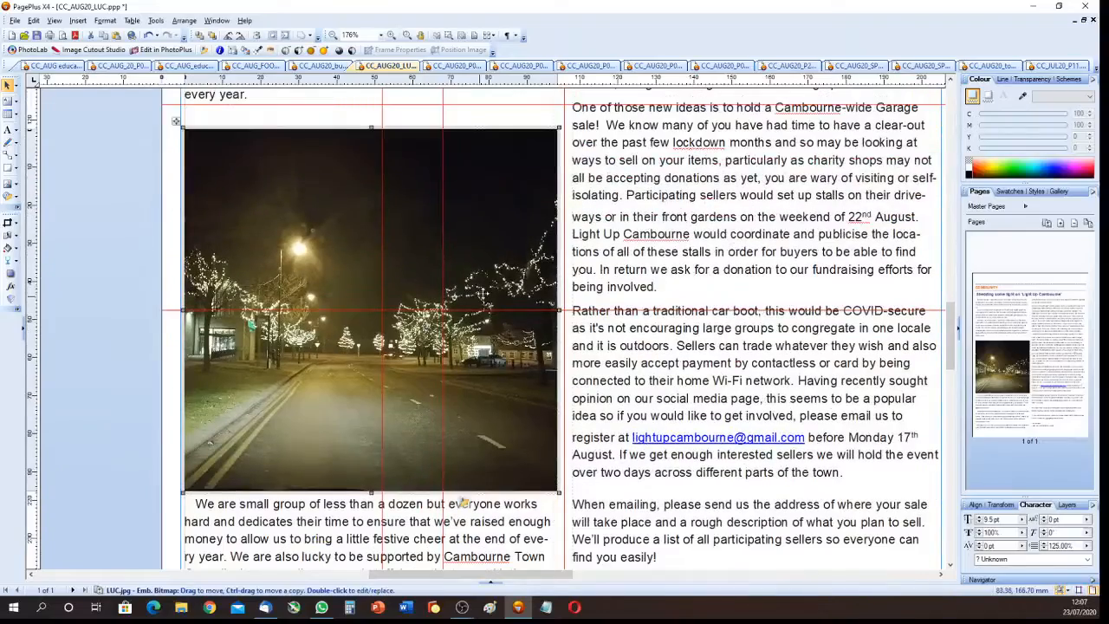
{"action": "scroll", "coordinate": [490, 287], "scroll_direction": "down", "scroll_amount": 5}
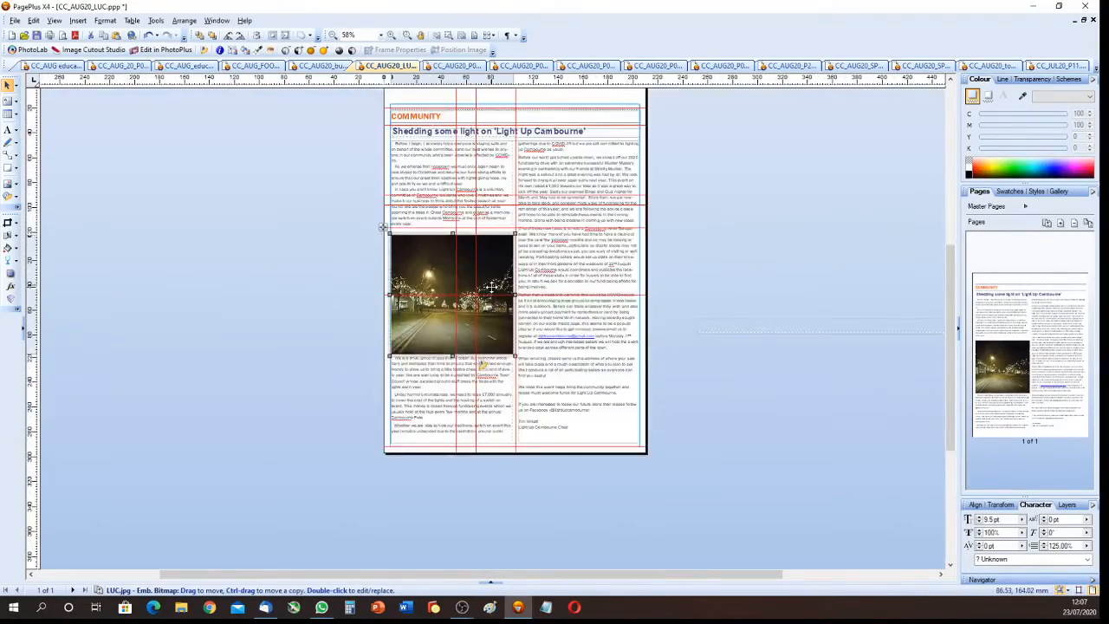
{"action": "scroll", "coordinate": [491, 287], "scroll_direction": "up", "scroll_amount": 2}
{"action": "scroll", "coordinate": [491, 286], "scroll_direction": "up", "scroll_amount": 4}
{"action": "scroll", "coordinate": [491, 287], "scroll_direction": "down", "scroll_amount": 2}
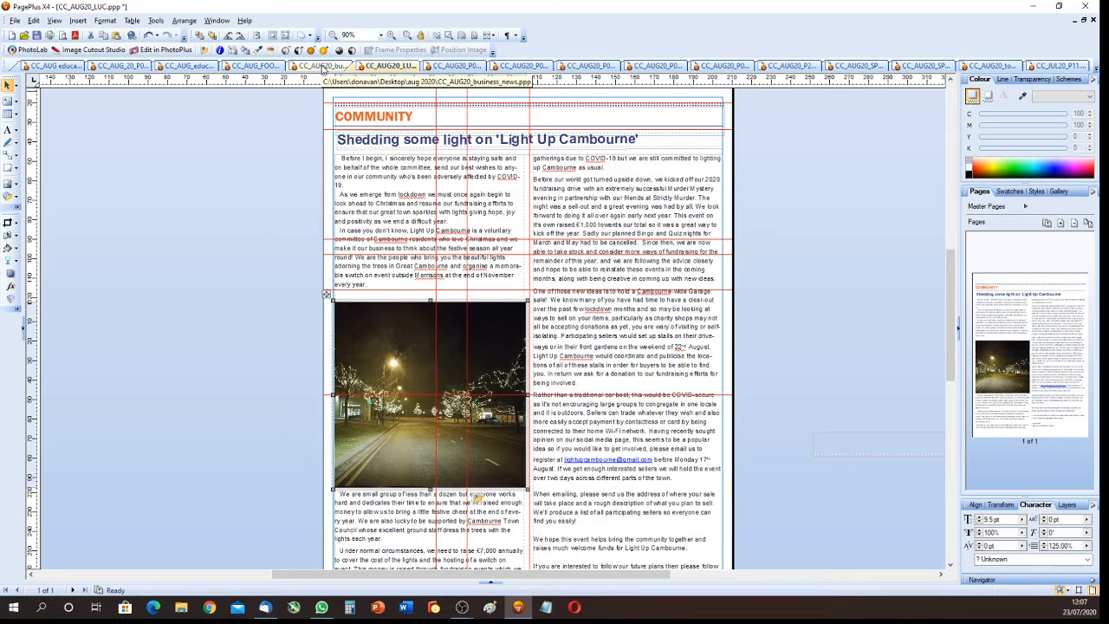
View the business news page and examine the E-Cooking and French recipe articles in CC_AUG_FOOD 1
{"action": "left_click", "coordinate": [322, 67]}
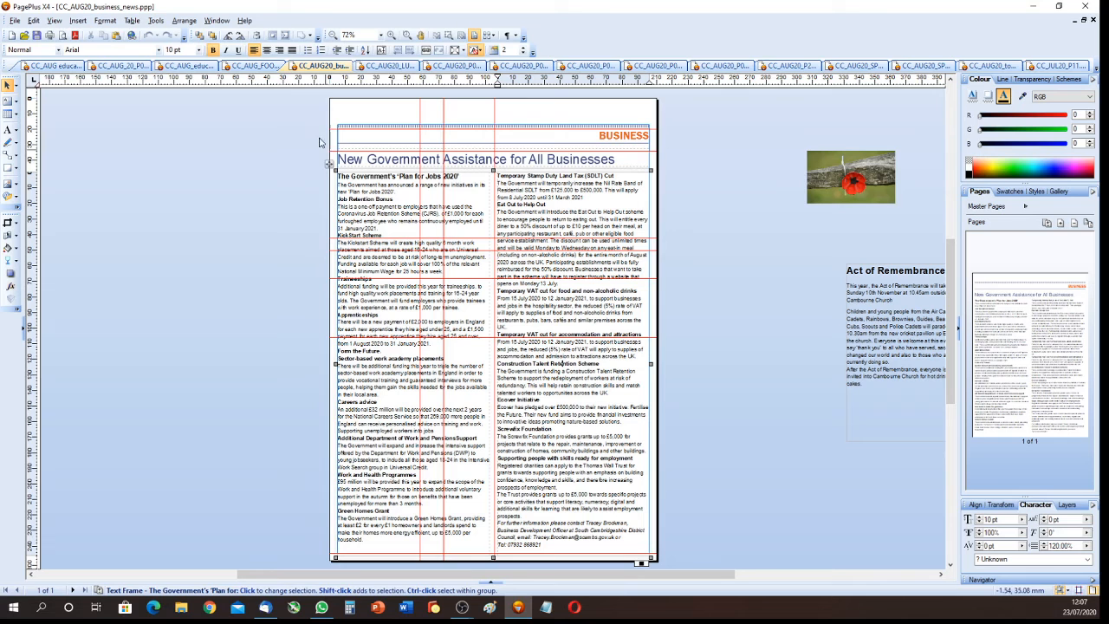
{"action": "left_click", "coordinate": [252, 67]}
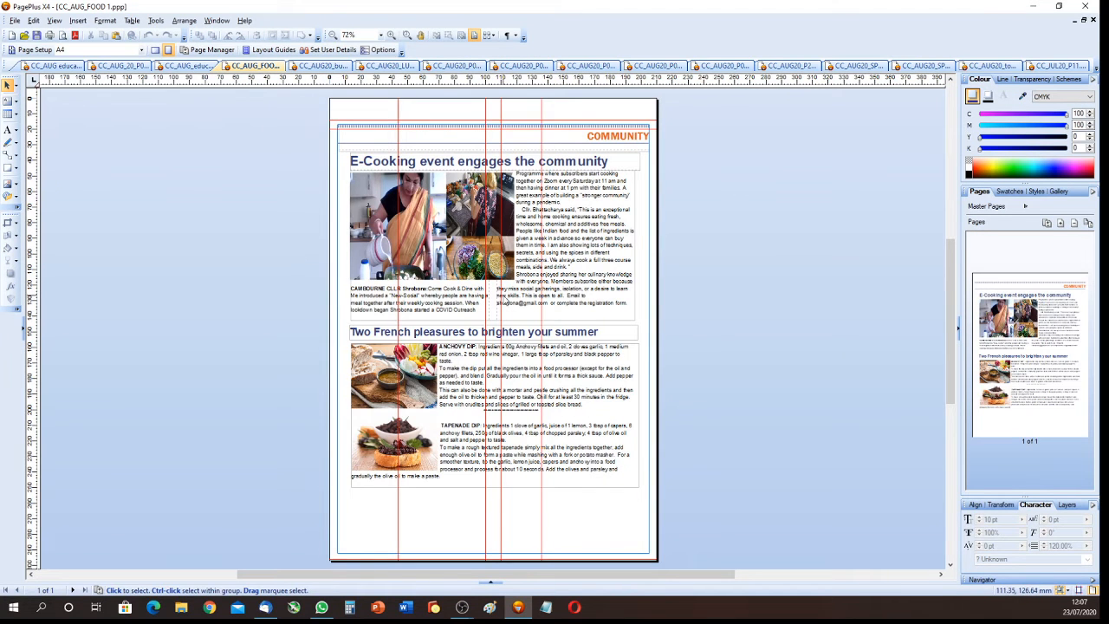
{"action": "scroll", "coordinate": [503, 304], "scroll_direction": "up", "scroll_amount": 3}
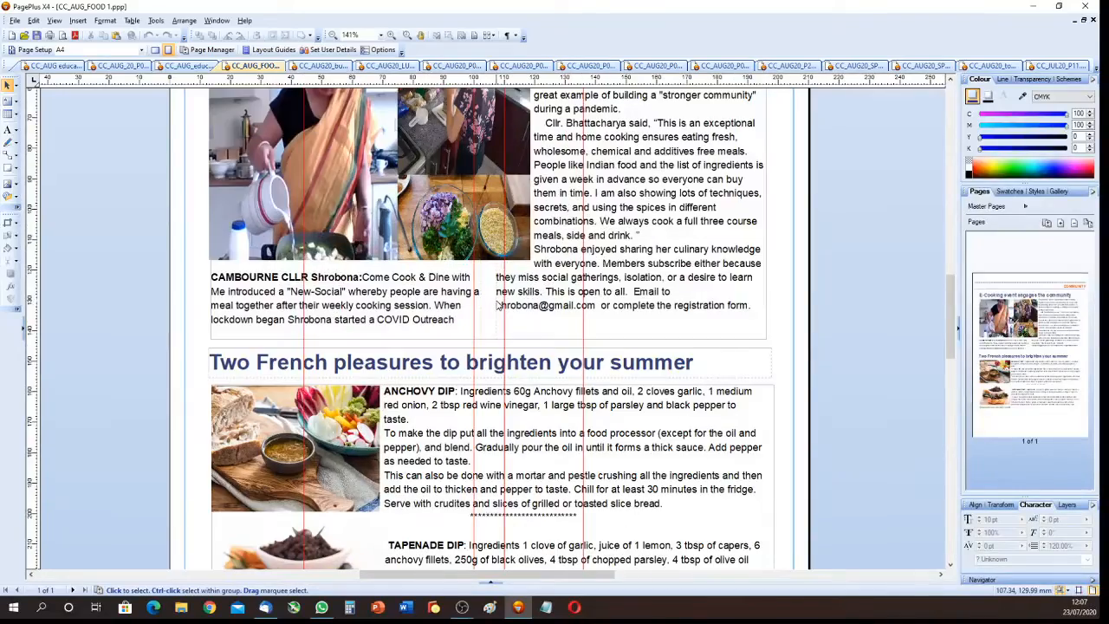
{"action": "scroll", "coordinate": [497, 304], "scroll_direction": "down", "scroll_amount": 3}
{"action": "scroll", "coordinate": [492, 303], "scroll_direction": "up", "scroll_amount": 4}
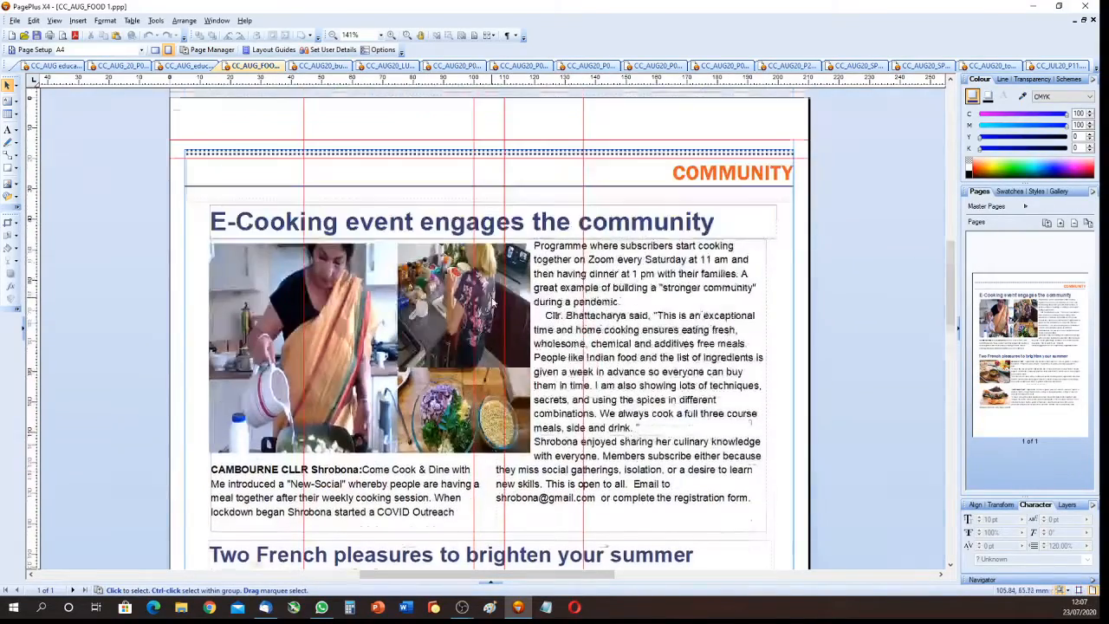
{"action": "scroll", "coordinate": [492, 302], "scroll_direction": "down", "scroll_amount": 1}
{"action": "scroll", "coordinate": [492, 302], "scroll_direction": "up", "scroll_amount": 2}
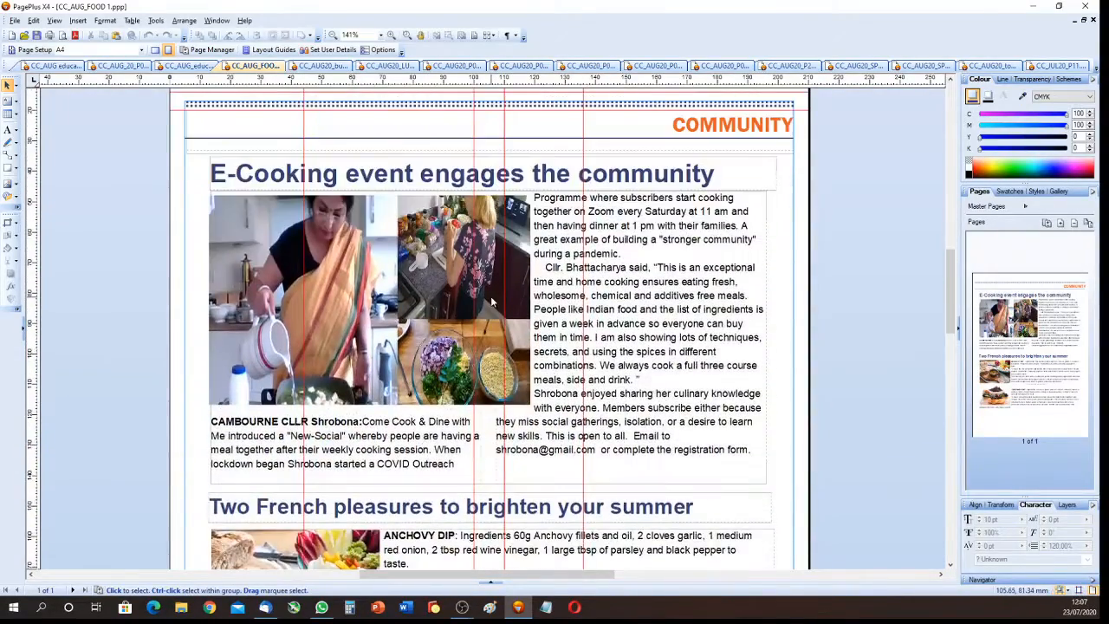
Examine the whole food page, from the E-Cooking article and its photo collage down to the French dip recipes
{"action": "scroll", "coordinate": [493, 302], "scroll_direction": "down", "scroll_amount": 6}
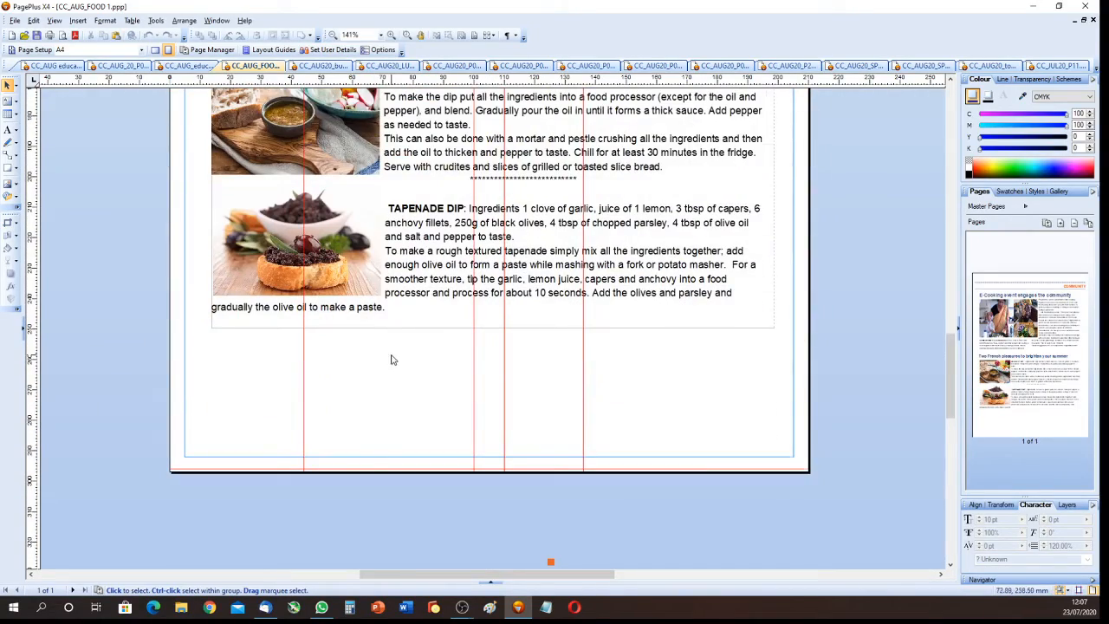
{"action": "scroll", "coordinate": [392, 355], "scroll_direction": "up", "scroll_amount": 5}
{"action": "scroll", "coordinate": [347, 264], "scroll_direction": "up", "scroll_amount": 2}
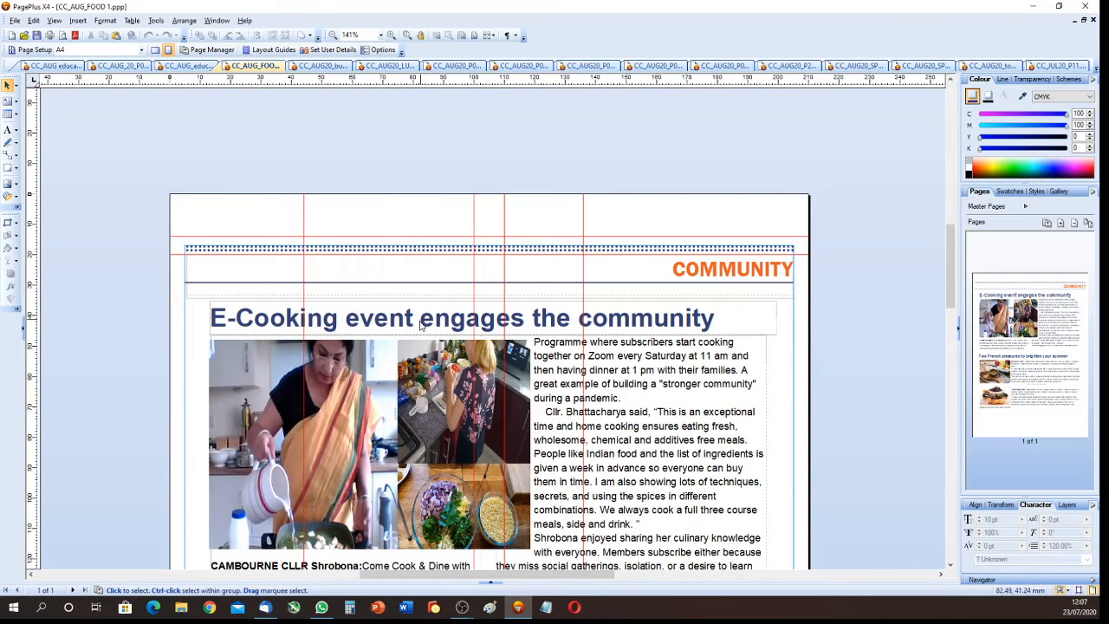
{"action": "scroll", "coordinate": [428, 340], "scroll_direction": "down", "scroll_amount": 3}
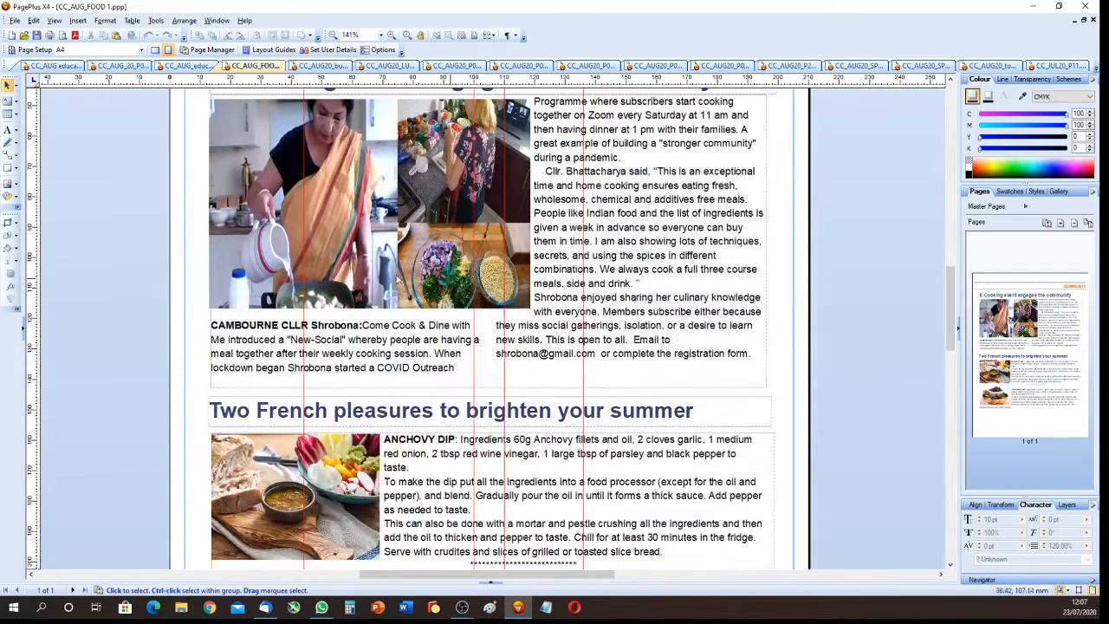
{"action": "scroll", "coordinate": [211, 372], "scroll_direction": "down", "scroll_amount": 6}
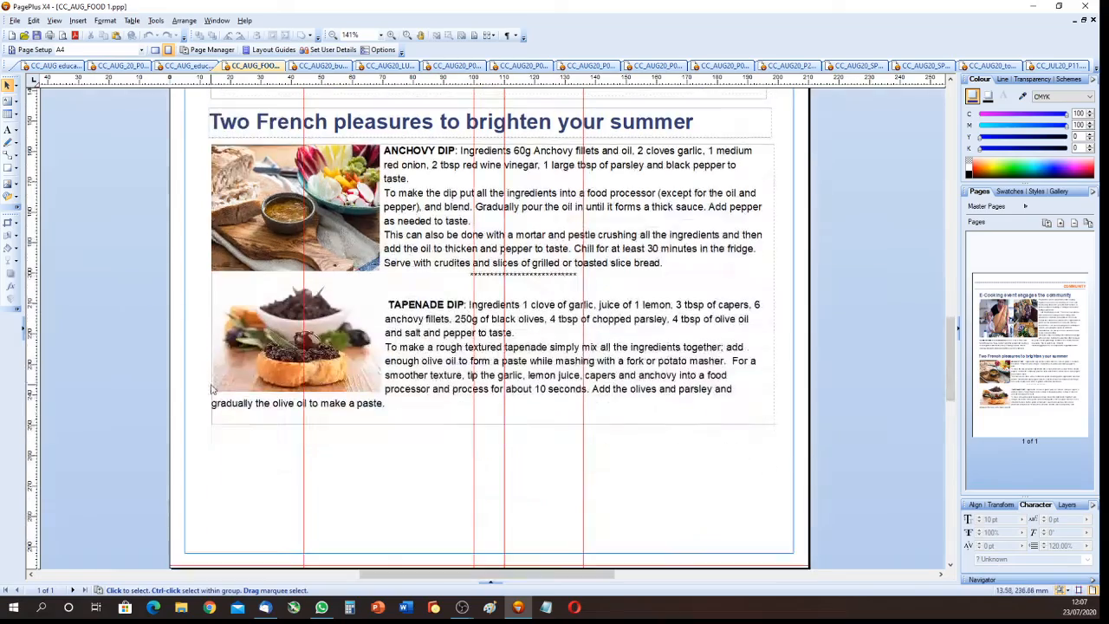
{"action": "scroll", "coordinate": [211, 373], "scroll_direction": "up", "scroll_amount": 6}
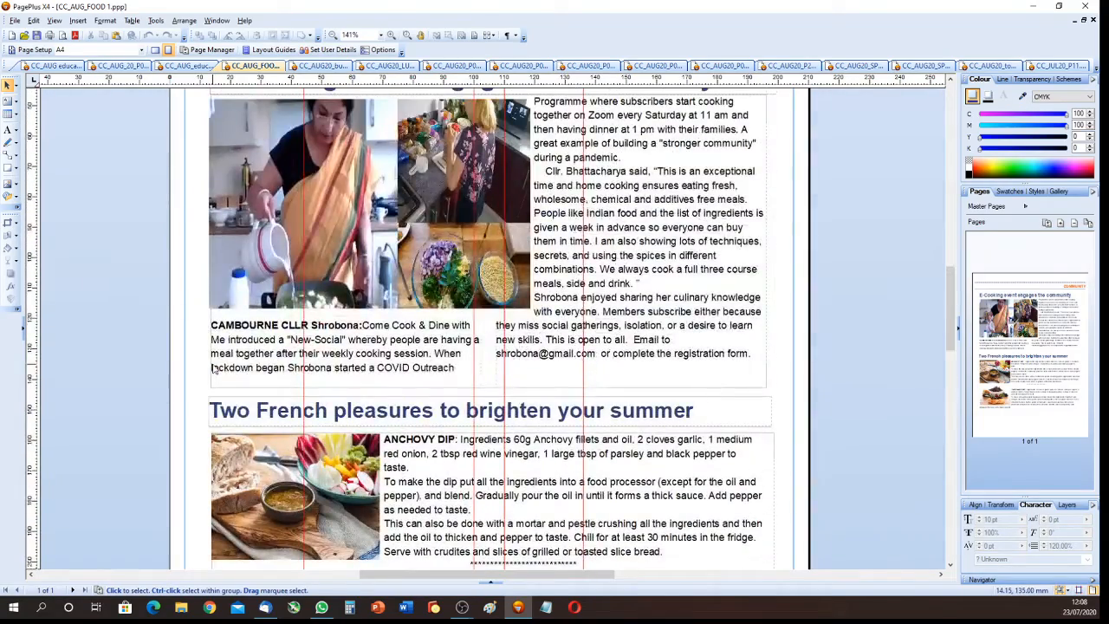
{"action": "scroll", "coordinate": [212, 368], "scroll_direction": "up", "scroll_amount": 2}
{"action": "scroll", "coordinate": [217, 361], "scroll_direction": "down", "scroll_amount": 4}
{"action": "scroll", "coordinate": [217, 360], "scroll_direction": "up", "scroll_amount": 3}
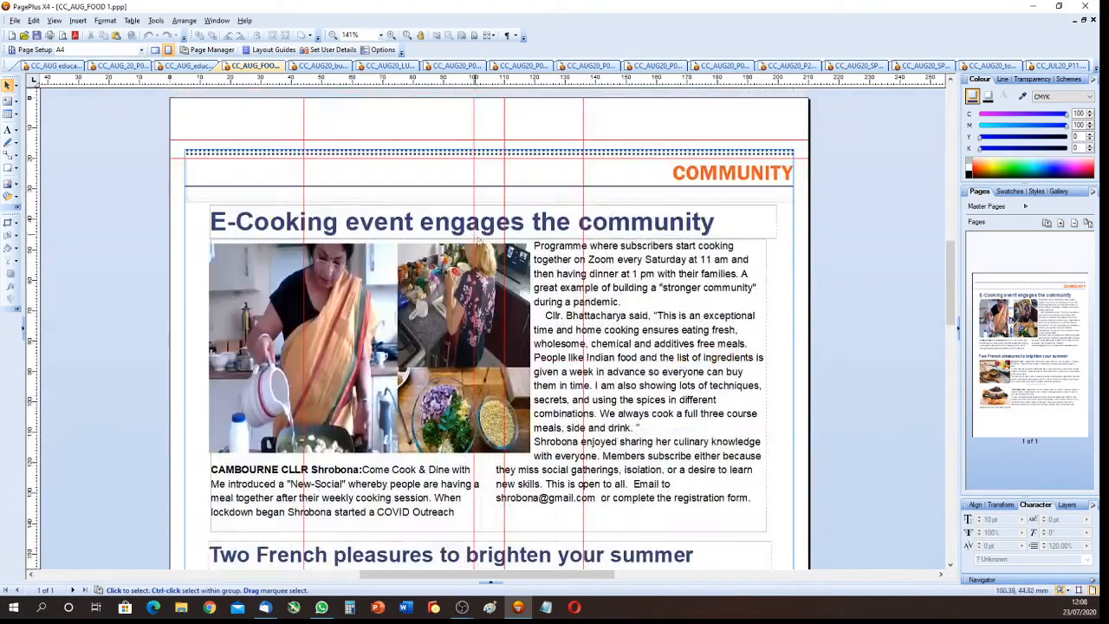
{"action": "left_click", "coordinate": [596, 297]}
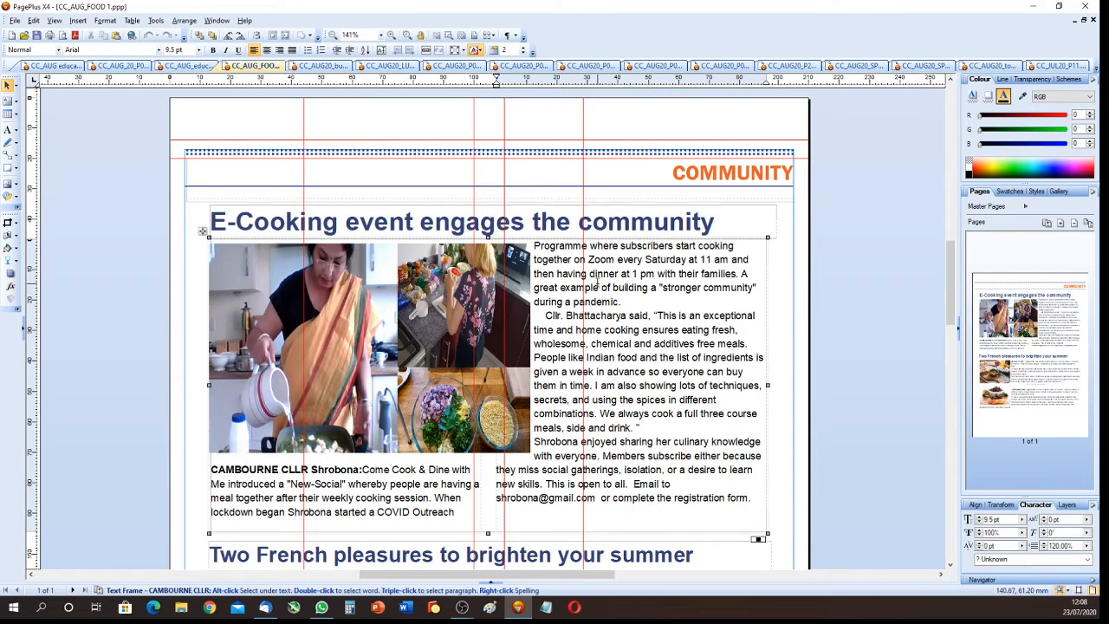
{"action": "scroll", "coordinate": [608, 322], "scroll_direction": "down", "scroll_amount": 3}
{"action": "scroll", "coordinate": [608, 322], "scroll_direction": "up", "scroll_amount": 2}
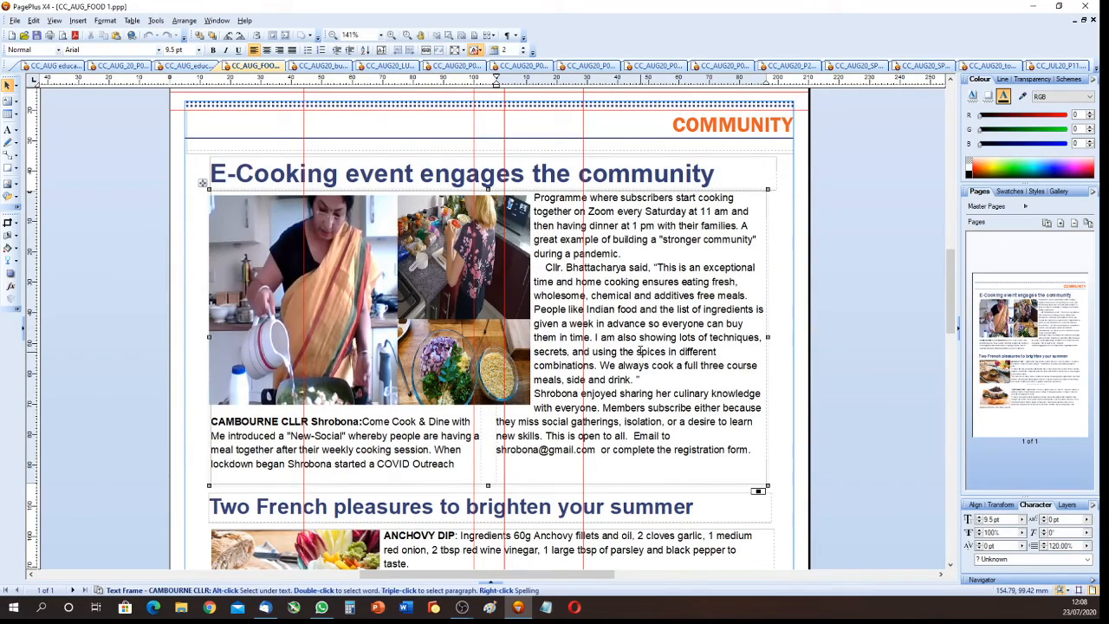
{"action": "scroll", "coordinate": [573, 355], "scroll_direction": "down", "scroll_amount": 3}
{"action": "scroll", "coordinate": [573, 356], "scroll_direction": "up", "scroll_amount": 2}
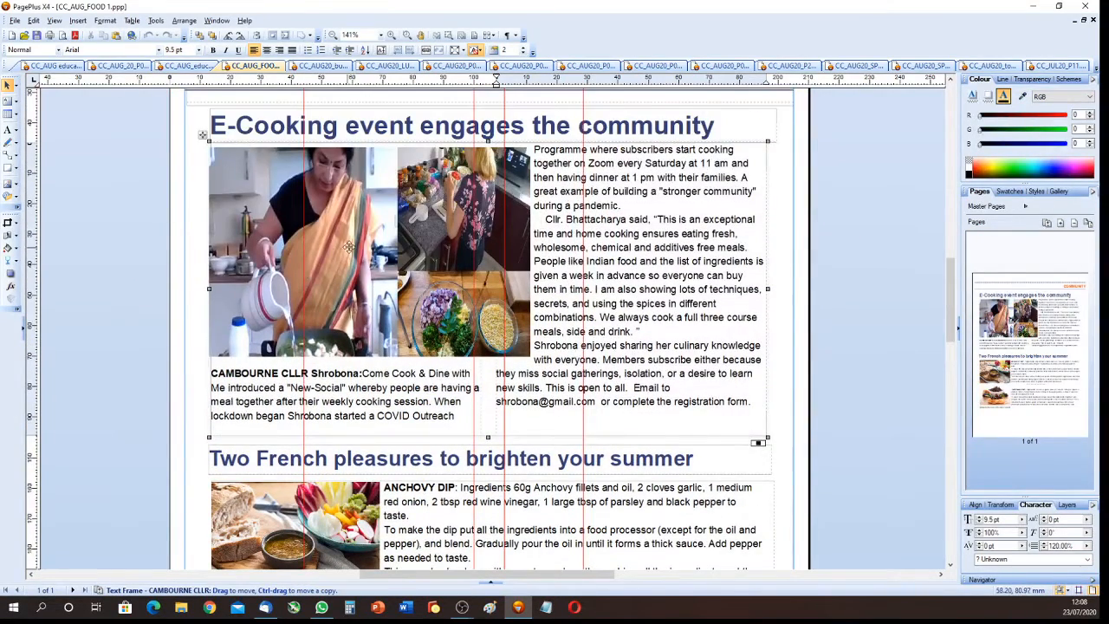
Adjust the resolution of the E-Cooking photo collage in its picture size and resolution properties
{"action": "left_click", "coordinate": [342, 247]}
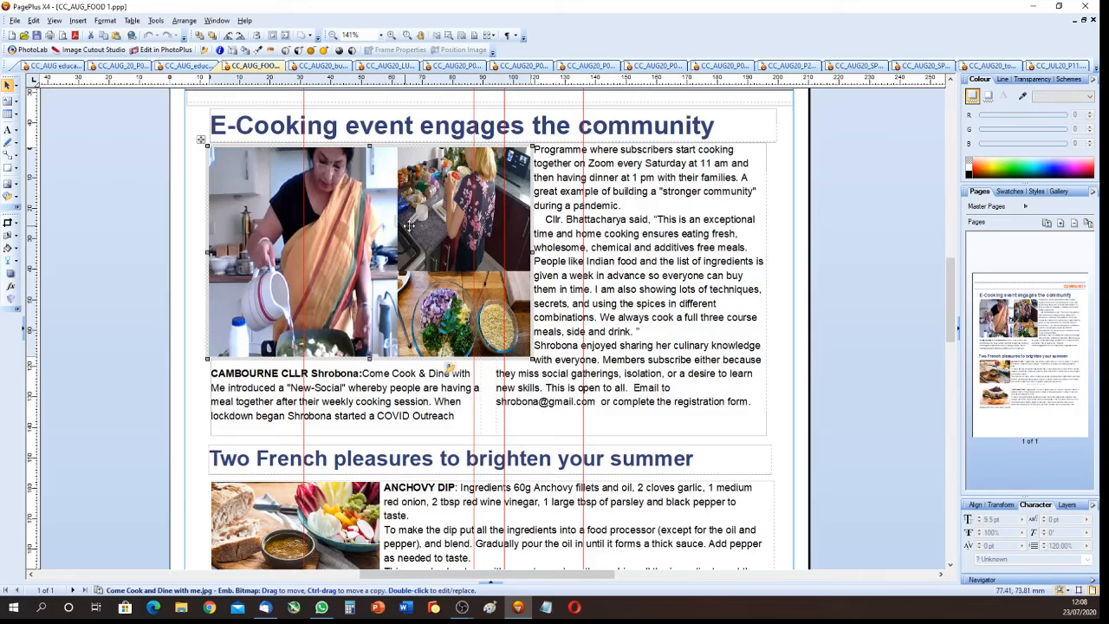
{"action": "right_click", "coordinate": [341, 250]}
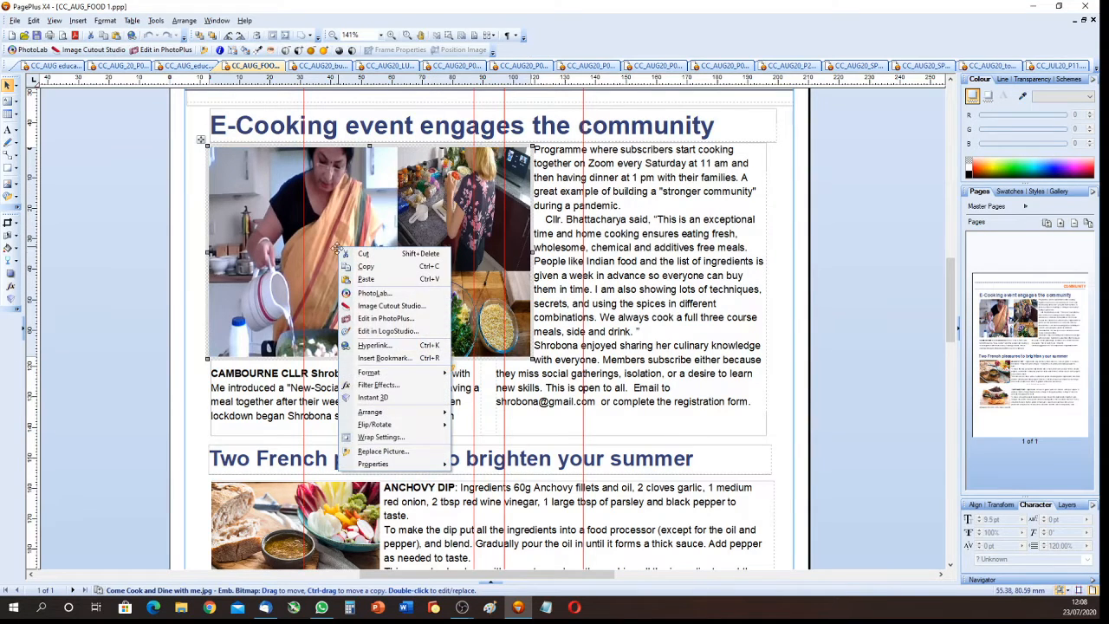
{"action": "left_click", "coordinate": [292, 287]}
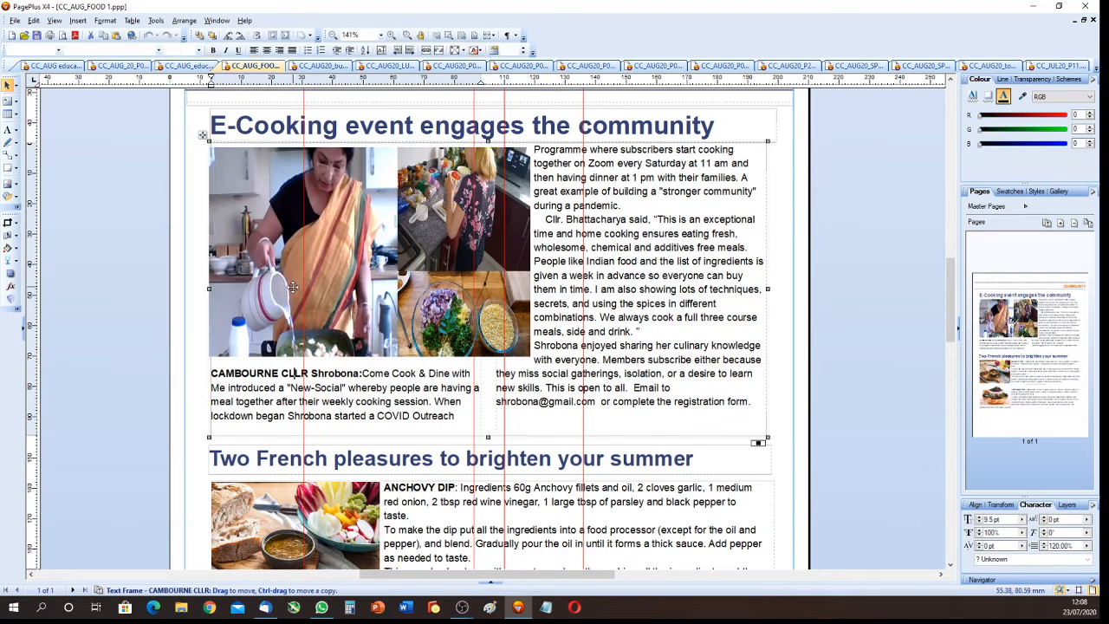
{"action": "left_click", "coordinate": [302, 288]}
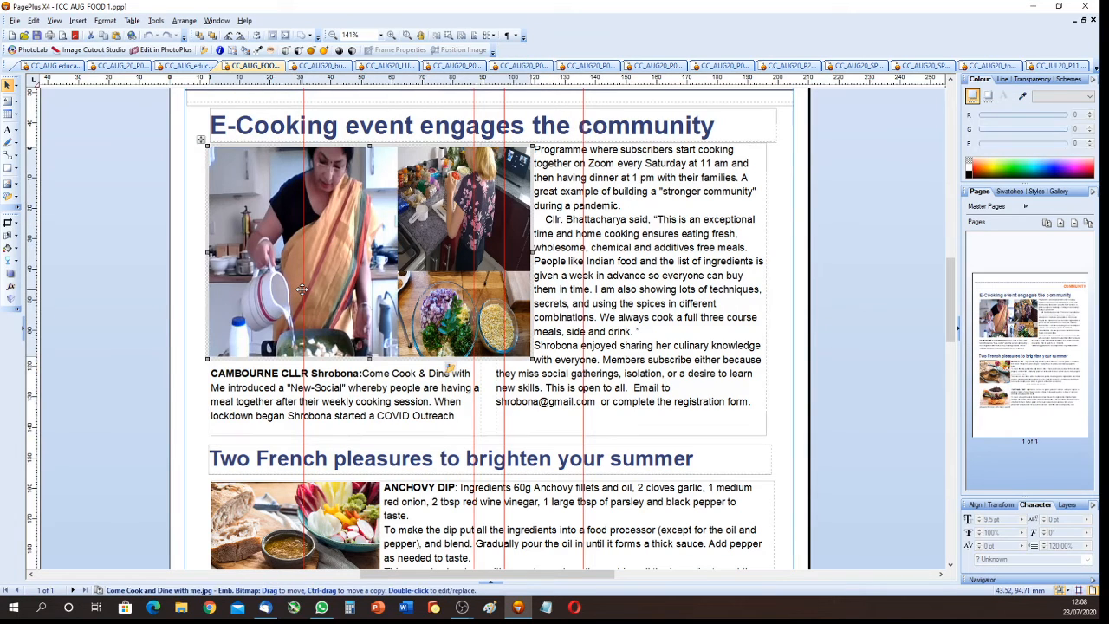
{"action": "right_click", "coordinate": [332, 285]}
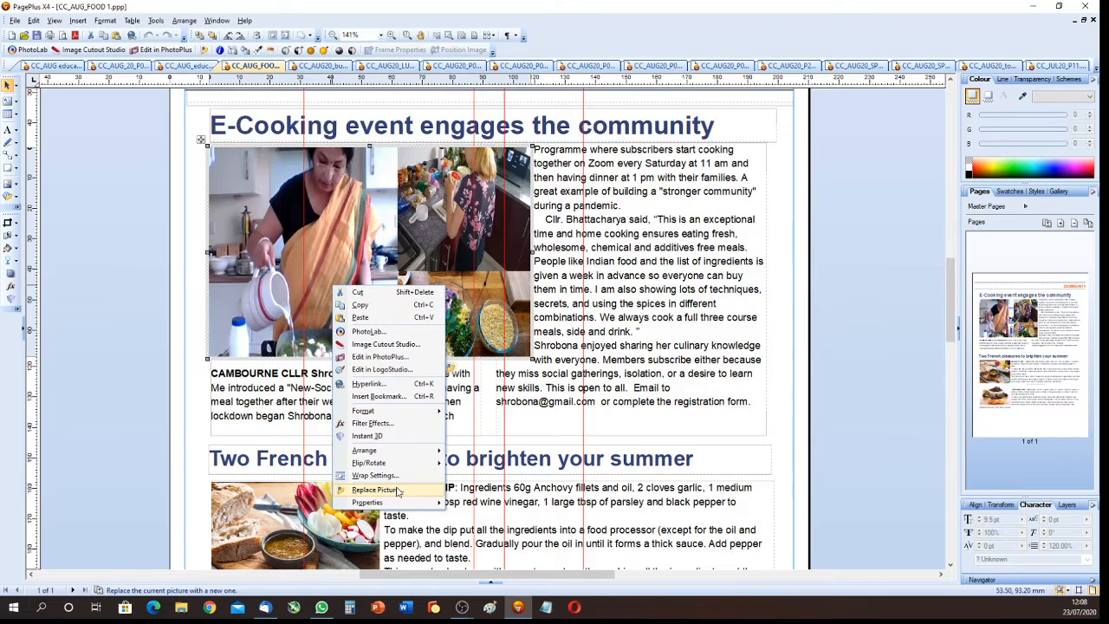
{"action": "mouse_move", "coordinate": [407, 502]}
{"action": "left_click", "coordinate": [491, 574]}
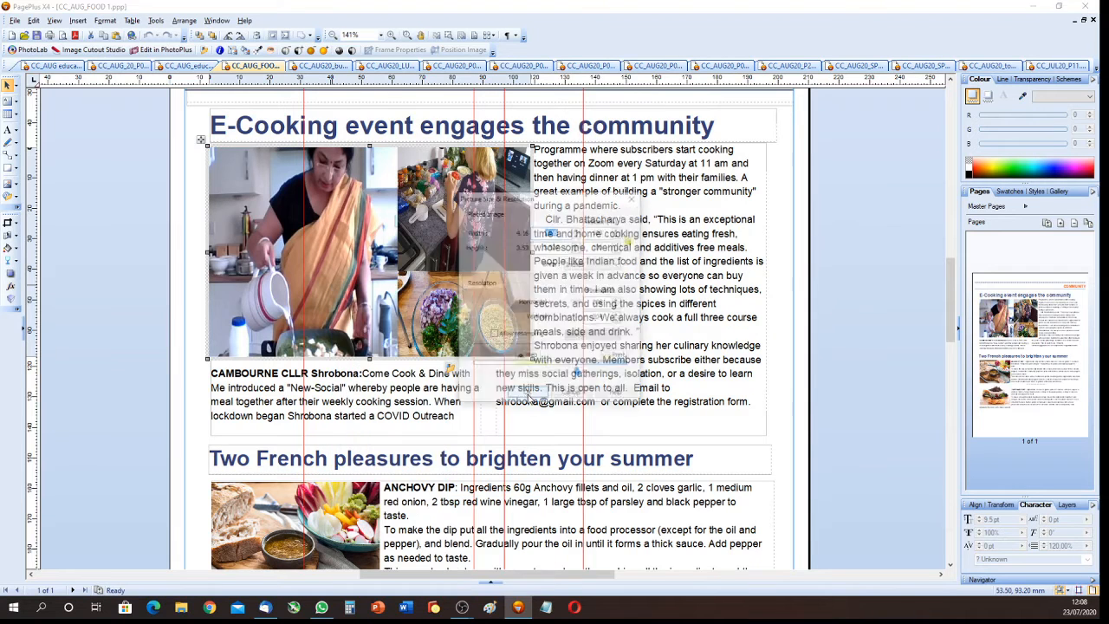
{"action": "left_click_drag", "start_coordinate": [579, 375], "coordinate": [627, 374]}
{"action": "left_click", "coordinate": [538, 398]}
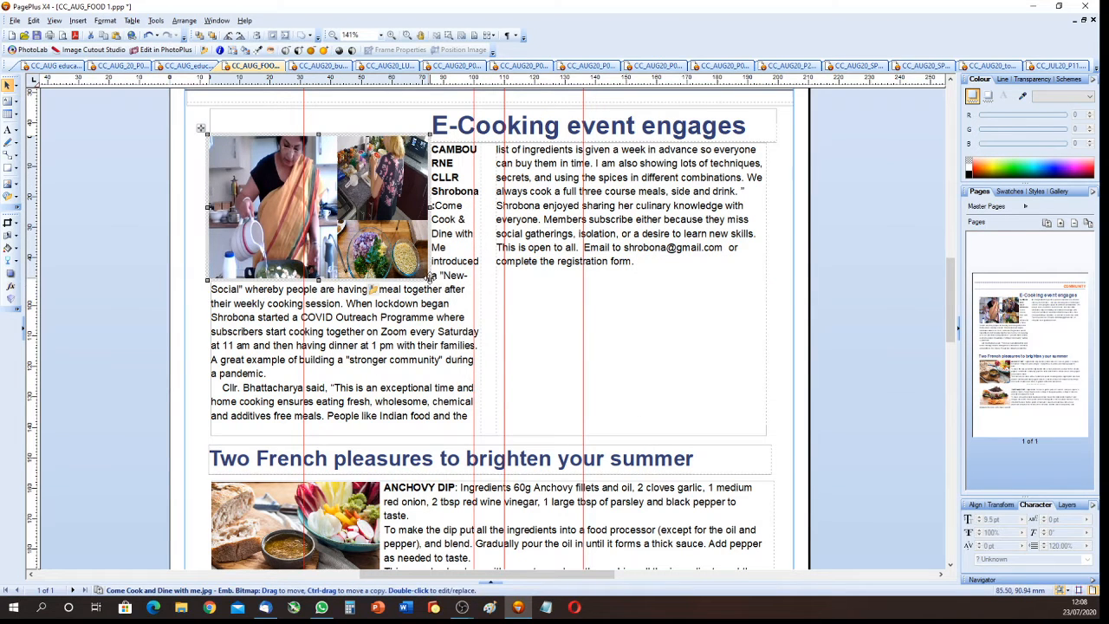
Enlarge the cooking collage to the first column's width, place it at that column's foot beneath the text, and save the publication
{"action": "left_click_drag", "start_coordinate": [431, 279], "coordinate": [465, 311]}
{"action": "left_click_drag", "start_coordinate": [350, 242], "coordinate": [348, 371]}
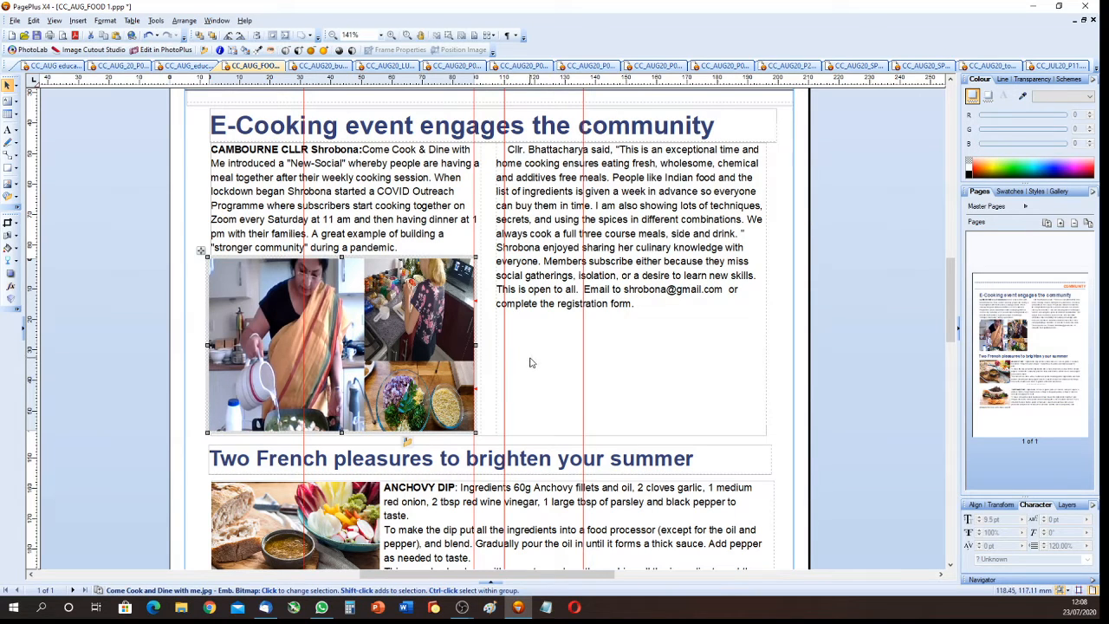
{"action": "scroll", "coordinate": [545, 355], "scroll_direction": "down", "scroll_amount": 4}
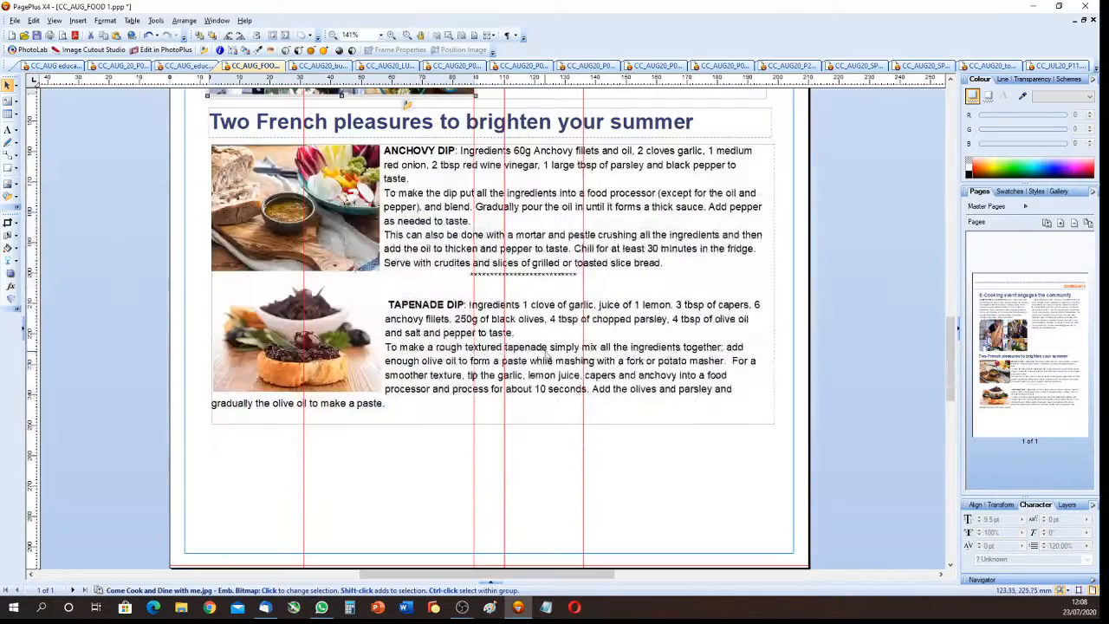
{"action": "scroll", "coordinate": [546, 354], "scroll_direction": "up", "scroll_amount": 4}
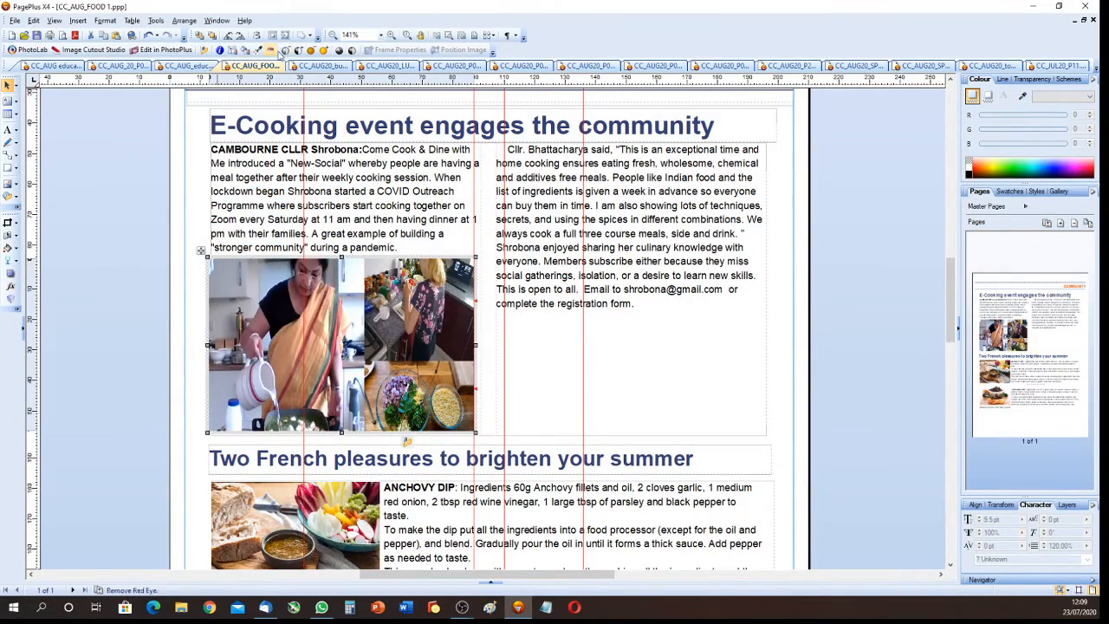
View the education page and check the linked picture frame in the Cambourne VC article
{"action": "left_click", "coordinate": [188, 65]}
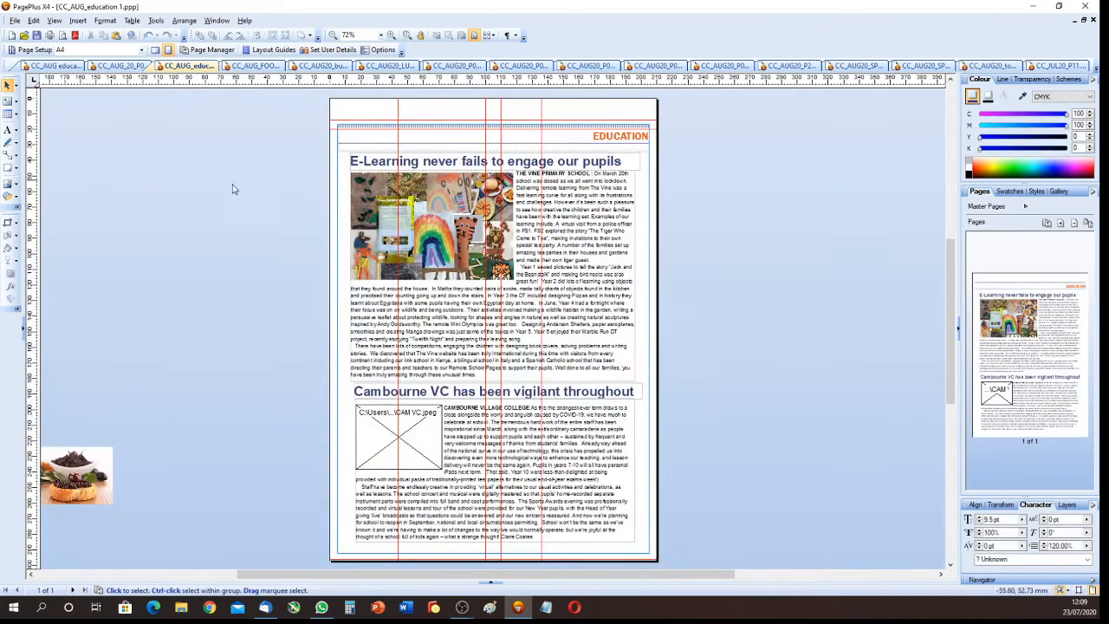
{"action": "left_click", "coordinate": [390, 446]}
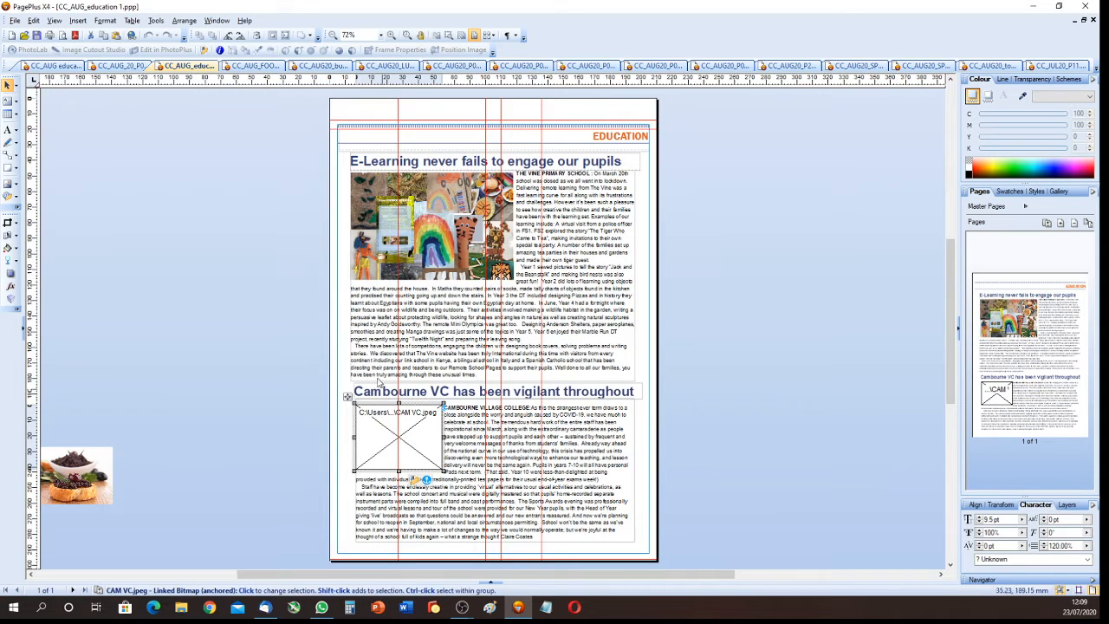
Examine the Cambourne Library page in CC_AUG_20_P04, including the opening-times table and the Library Presents article
{"action": "left_click", "coordinate": [121, 66]}
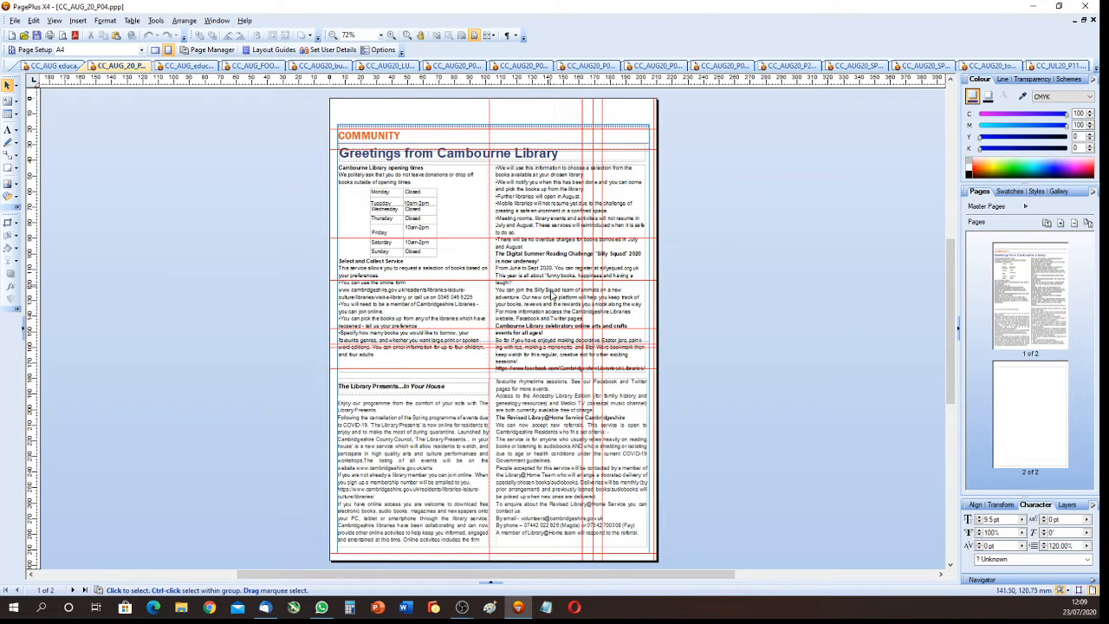
{"action": "scroll", "coordinate": [510, 316], "scroll_direction": "up", "scroll_amount": 2}
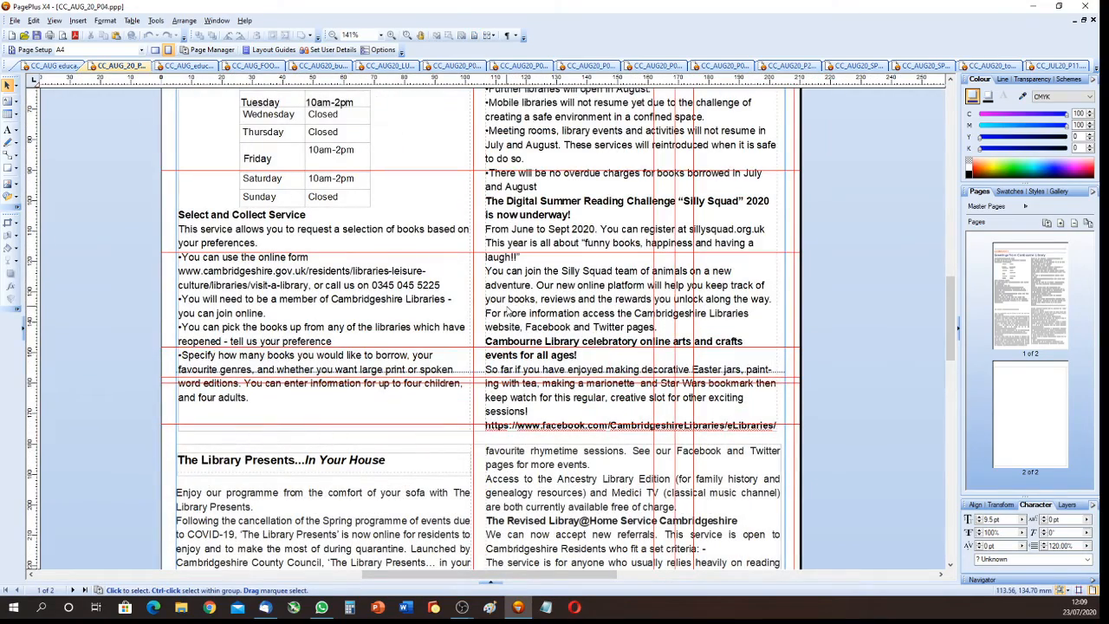
{"action": "scroll", "coordinate": [510, 316], "scroll_direction": "down", "scroll_amount": 5}
{"action": "scroll", "coordinate": [511, 317], "scroll_direction": "up", "scroll_amount": 10}
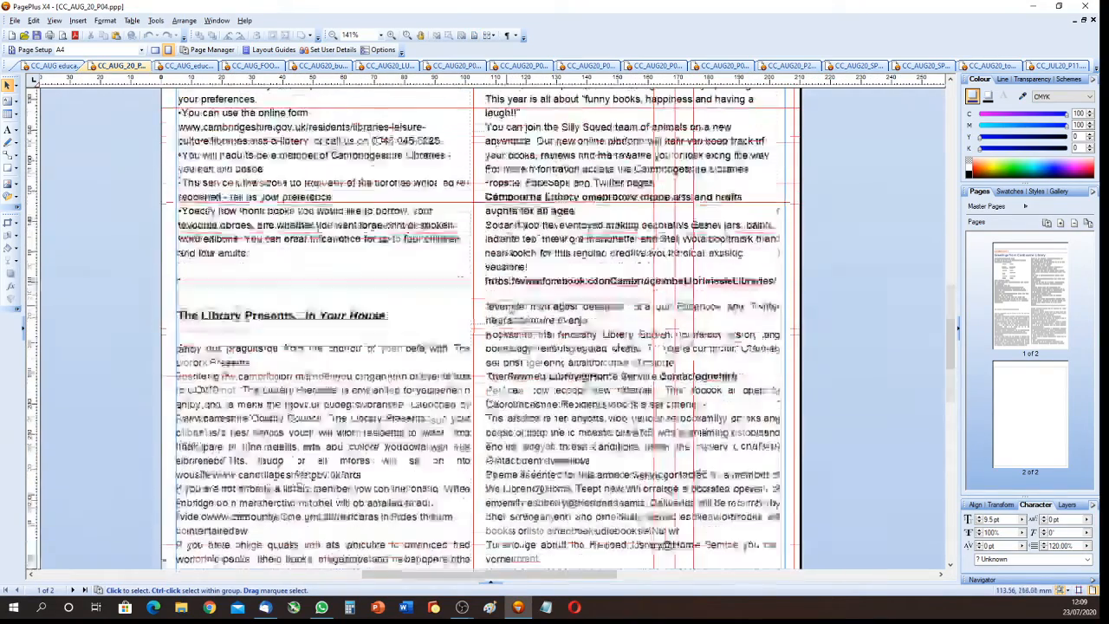
{"action": "scroll", "coordinate": [508, 310], "scroll_direction": "down", "scroll_amount": 3}
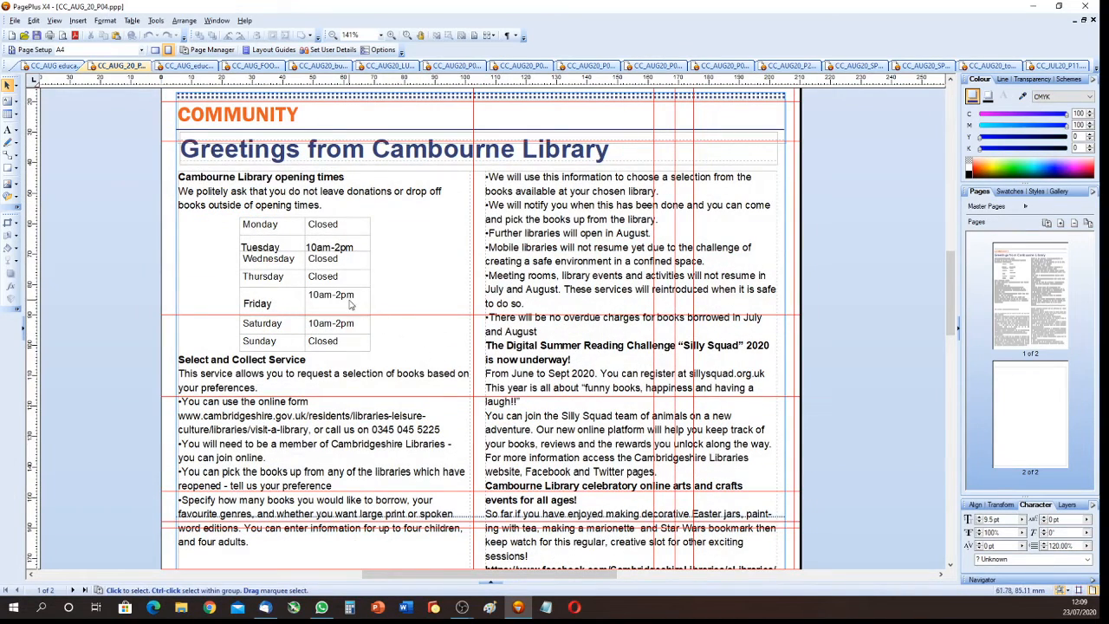
{"action": "left_click", "coordinate": [279, 268]}
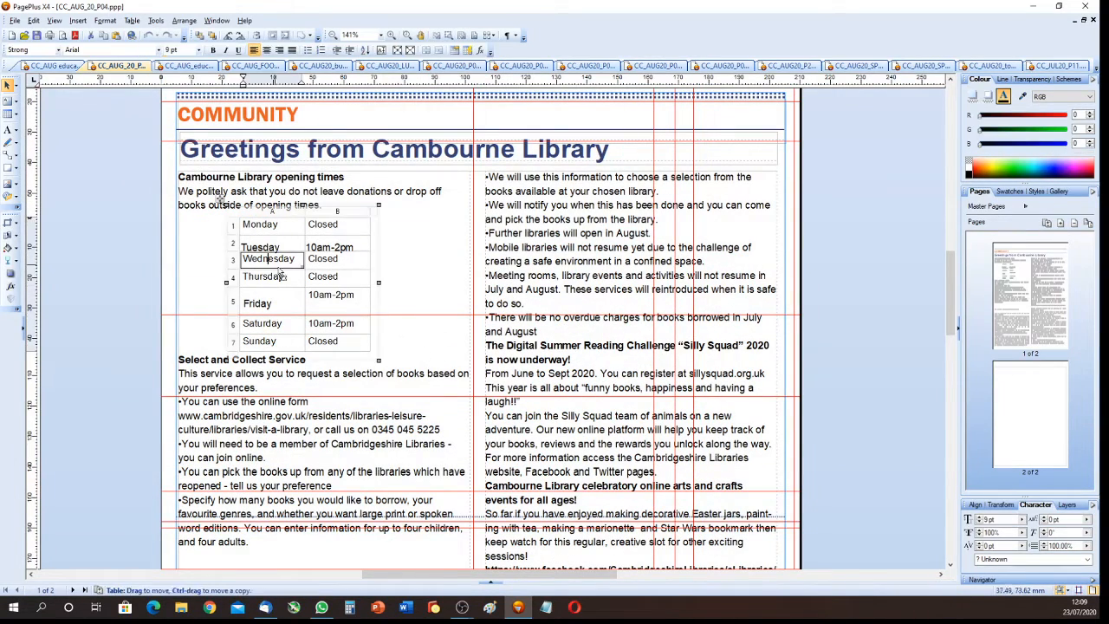
{"action": "left_click", "coordinate": [423, 278]}
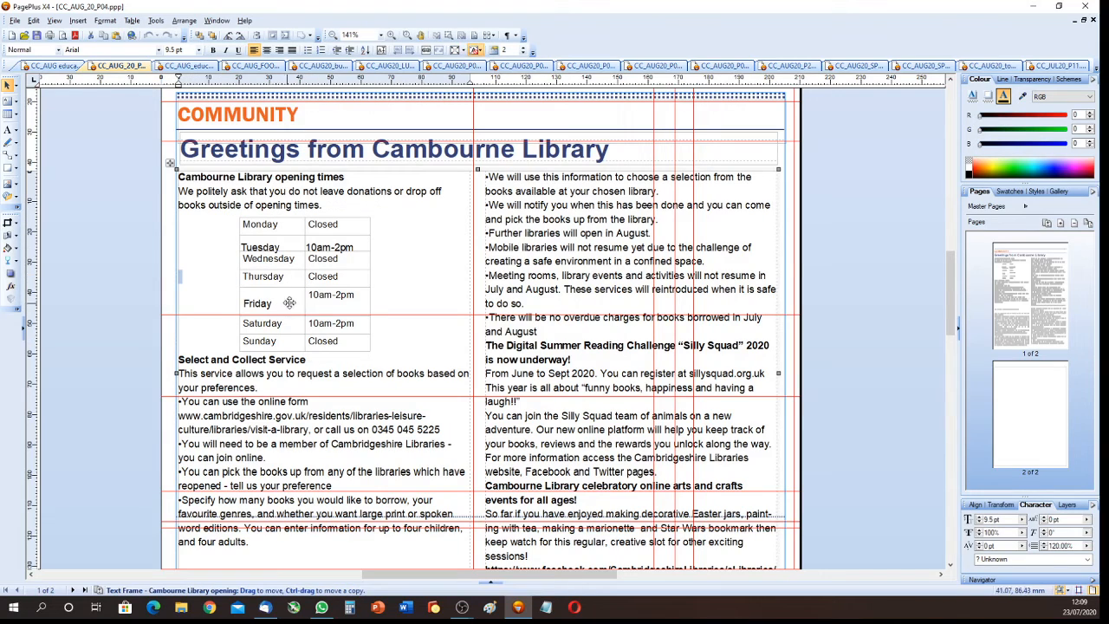
{"action": "scroll", "coordinate": [396, 312], "scroll_direction": "down", "scroll_amount": 9}
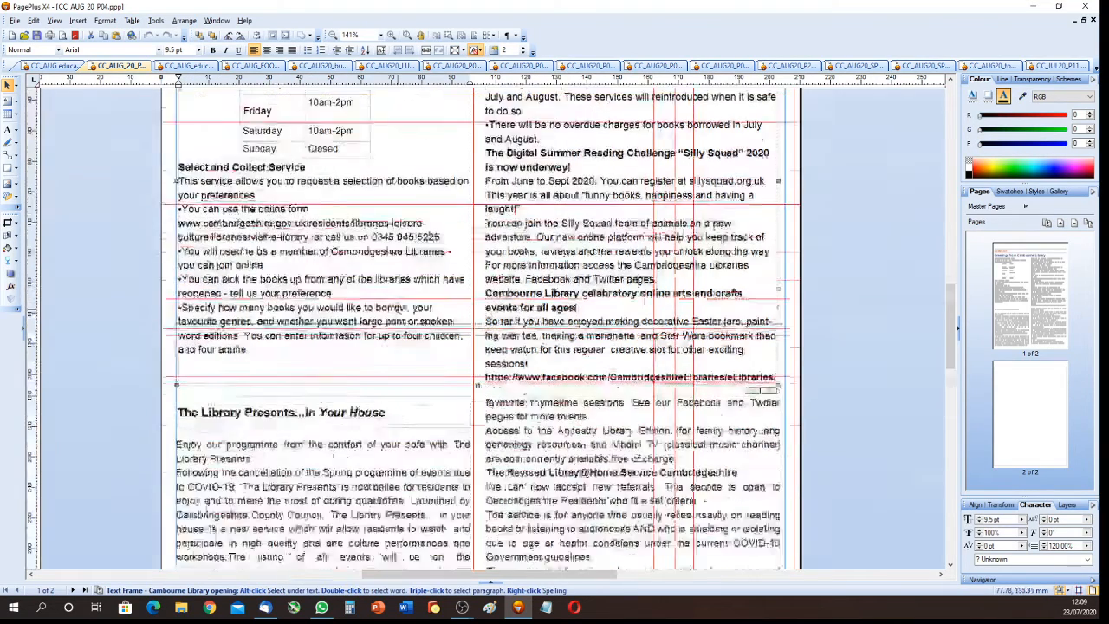
{"action": "scroll", "coordinate": [396, 312], "scroll_direction": "up", "scroll_amount": 8}
{"action": "scroll", "coordinate": [394, 308], "scroll_direction": "down", "scroll_amount": 8}
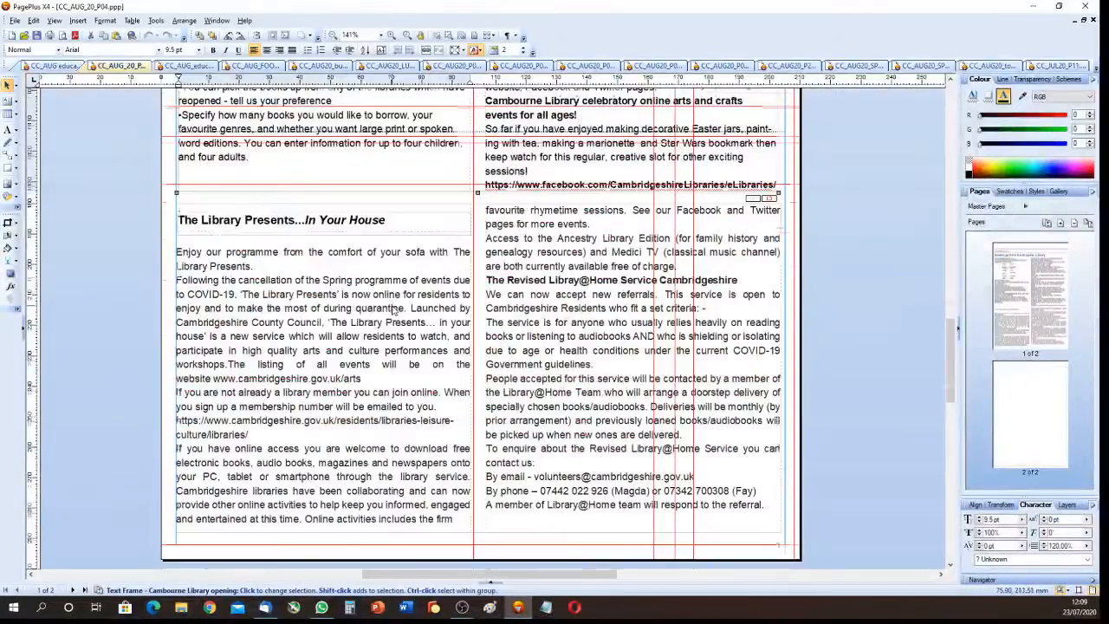
{"action": "scroll", "coordinate": [391, 304], "scroll_direction": "up", "scroll_amount": 7}
{"action": "scroll", "coordinate": [391, 303], "scroll_direction": "up", "scroll_amount": 2}
Widen the library opening-times table on both sides to about 90 mm so that it spans the first text column
{"action": "left_click", "coordinate": [318, 296]}
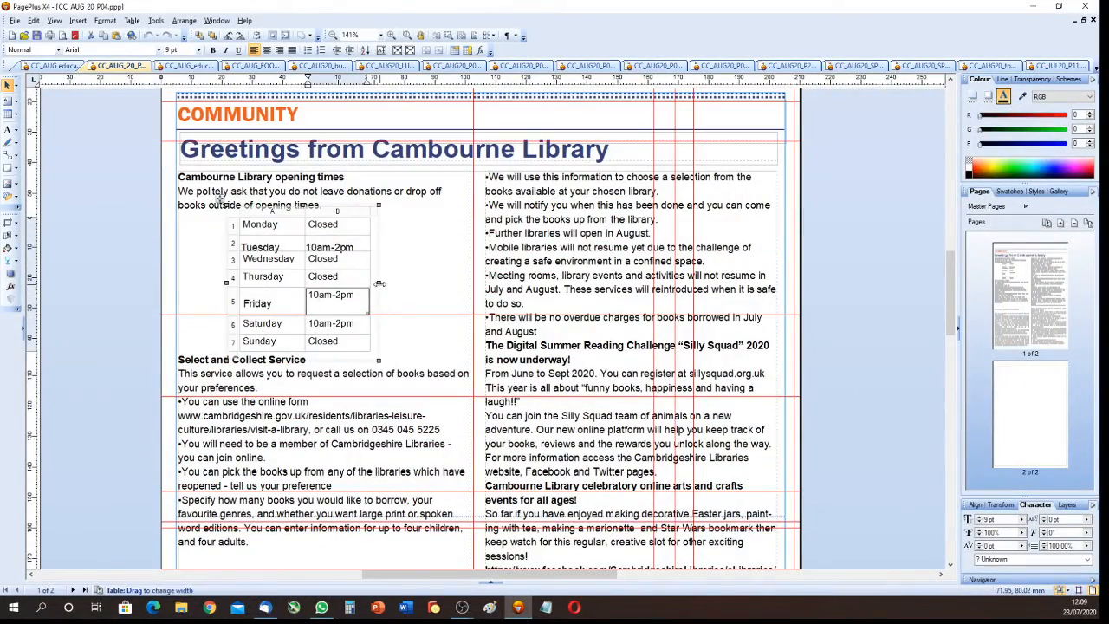
{"action": "left_click_drag", "start_coordinate": [379, 283], "coordinate": [475, 288]}
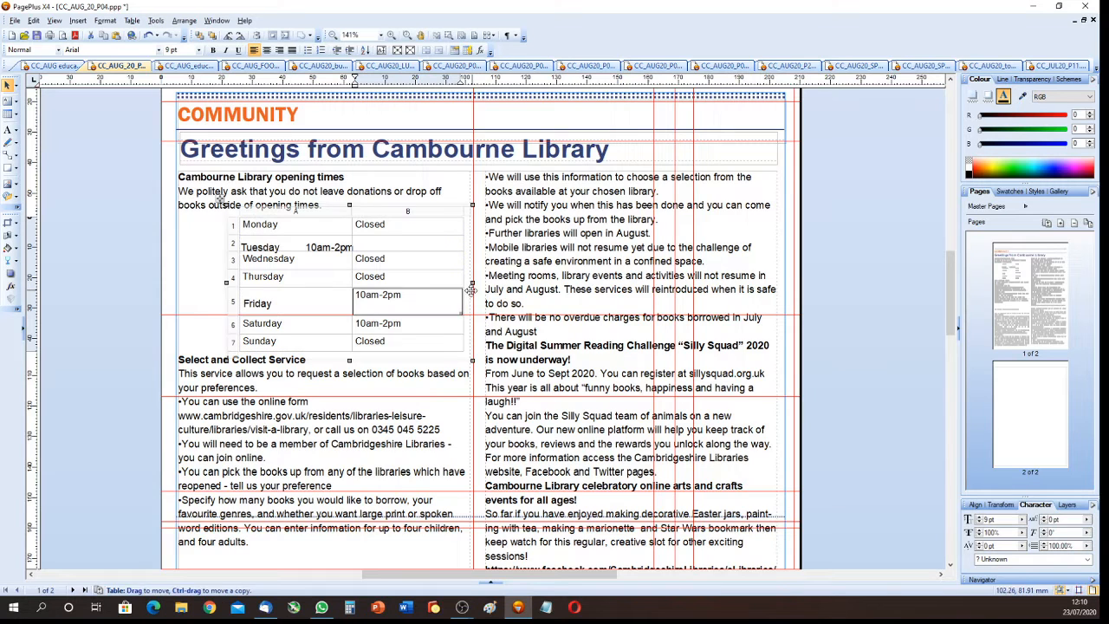
{"action": "left_click_drag", "start_coordinate": [226, 280], "coordinate": [178, 282]}
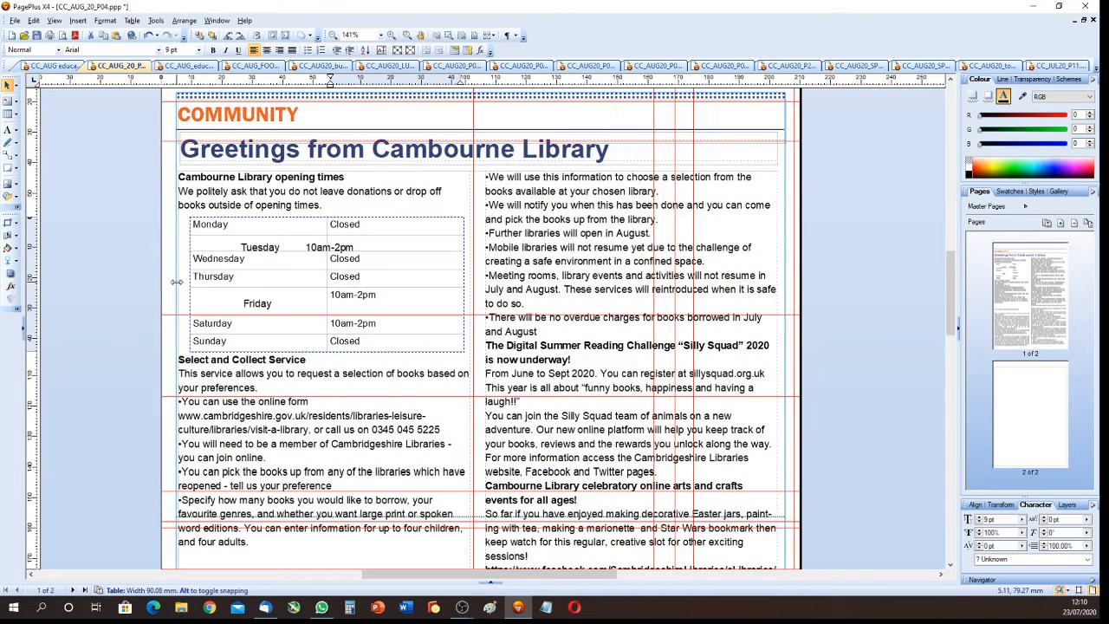
{"action": "mouse_move", "coordinate": [177, 282]}
{"action": "left_mouse_down"}
{"action": "mouse_move", "coordinate": [357, 286]}
{"action": "mouse_move", "coordinate": [176, 287]}
{"action": "left_mouse_up"}
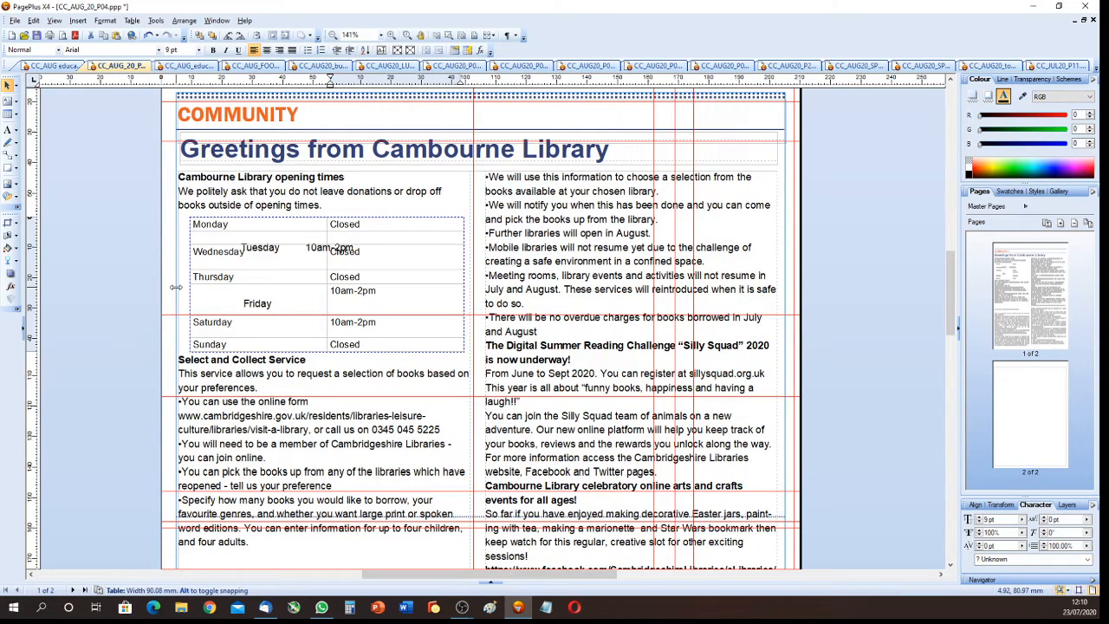
{"action": "left_click_drag", "start_coordinate": [176, 287], "coordinate": [177, 287]}
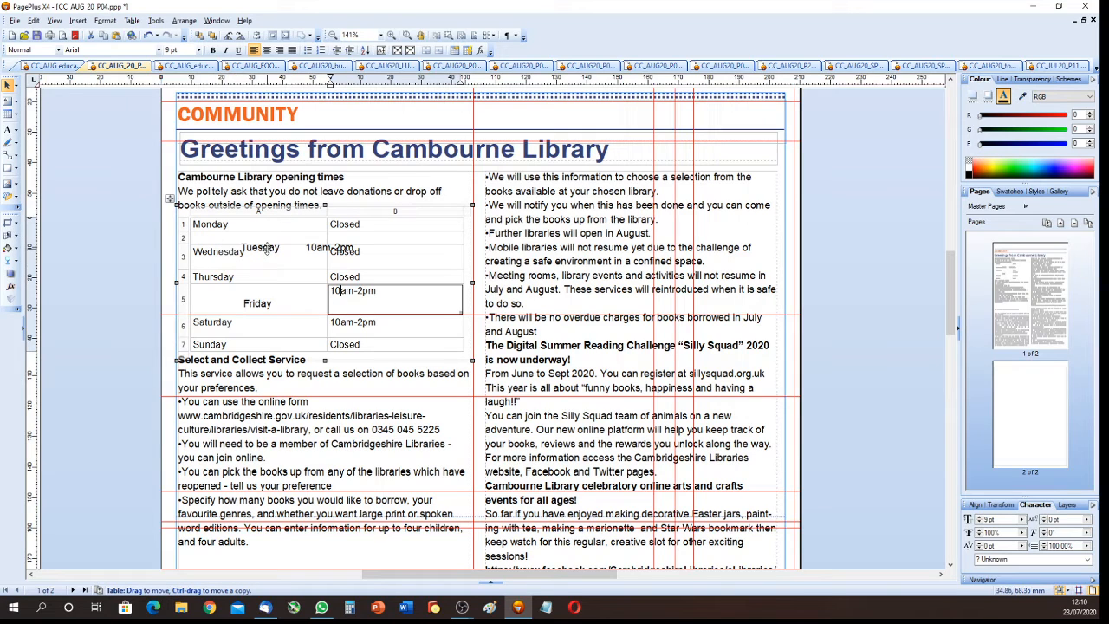
{"action": "left_click", "coordinate": [267, 247]}
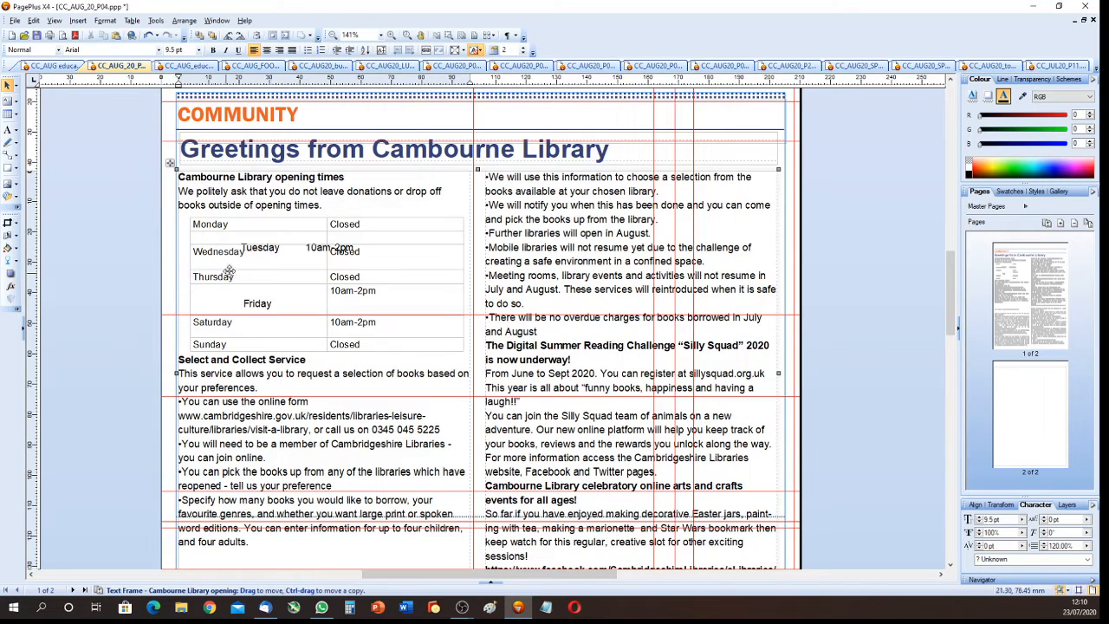
Narrow the library opening-times table from its left edge to uncover the stray Tuesday and Friday text beneath it
{"action": "left_click", "coordinate": [230, 255]}
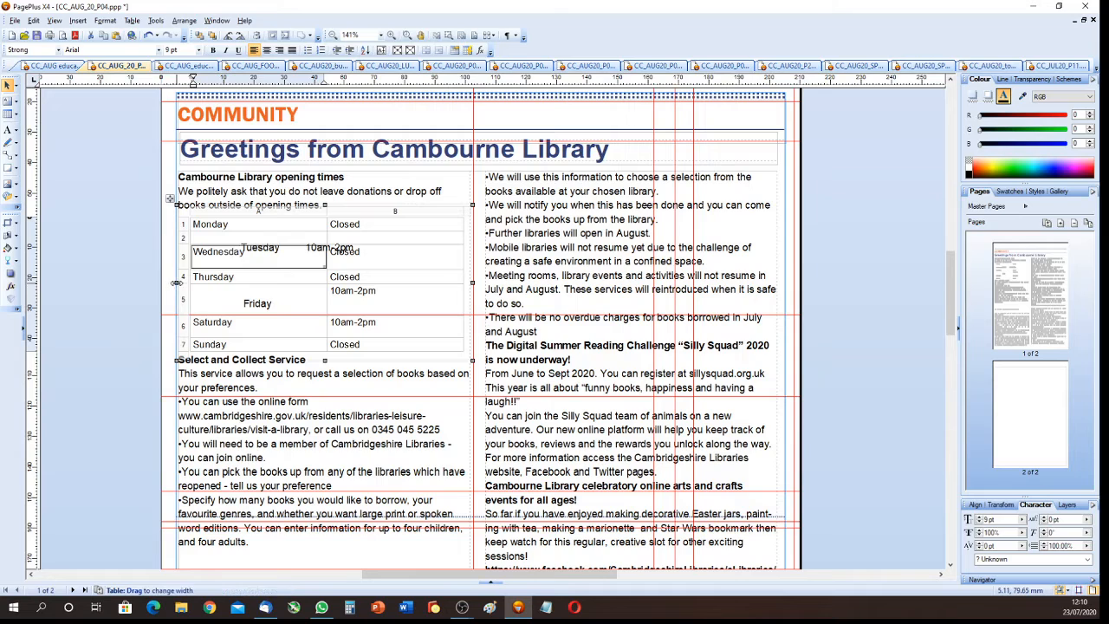
{"action": "left_click_drag", "start_coordinate": [176, 283], "coordinate": [344, 286]}
{"action": "left_click", "coordinate": [282, 247]}
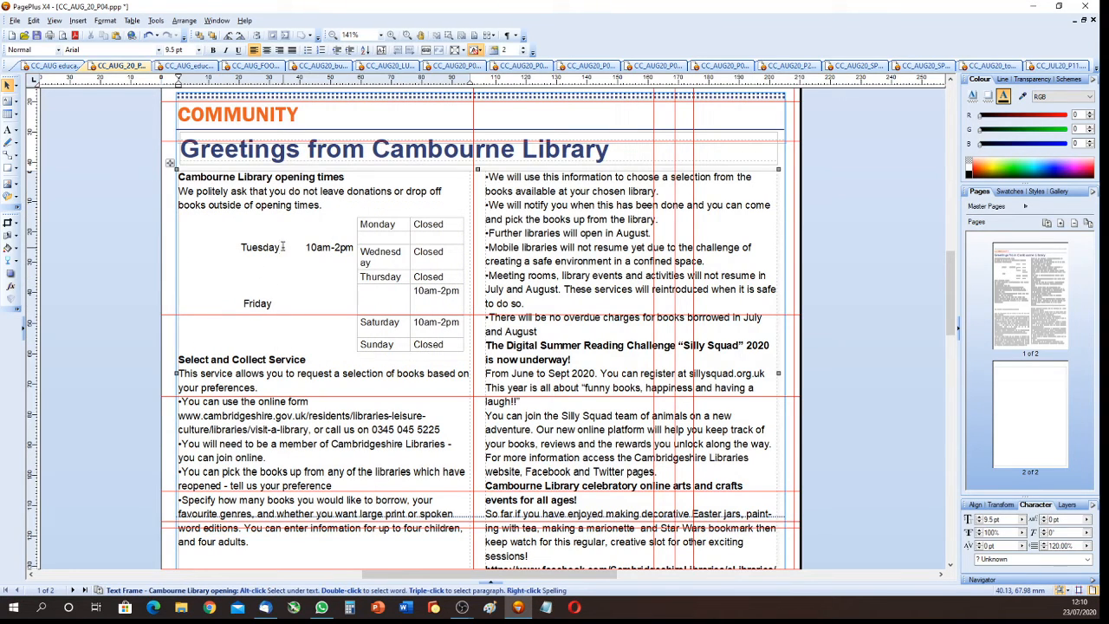
Try to move the stray word Tuesday straight into the table's empty second row, and undo the move
{"action": "left_click_drag", "start_coordinate": [283, 247], "coordinate": [239, 247]}
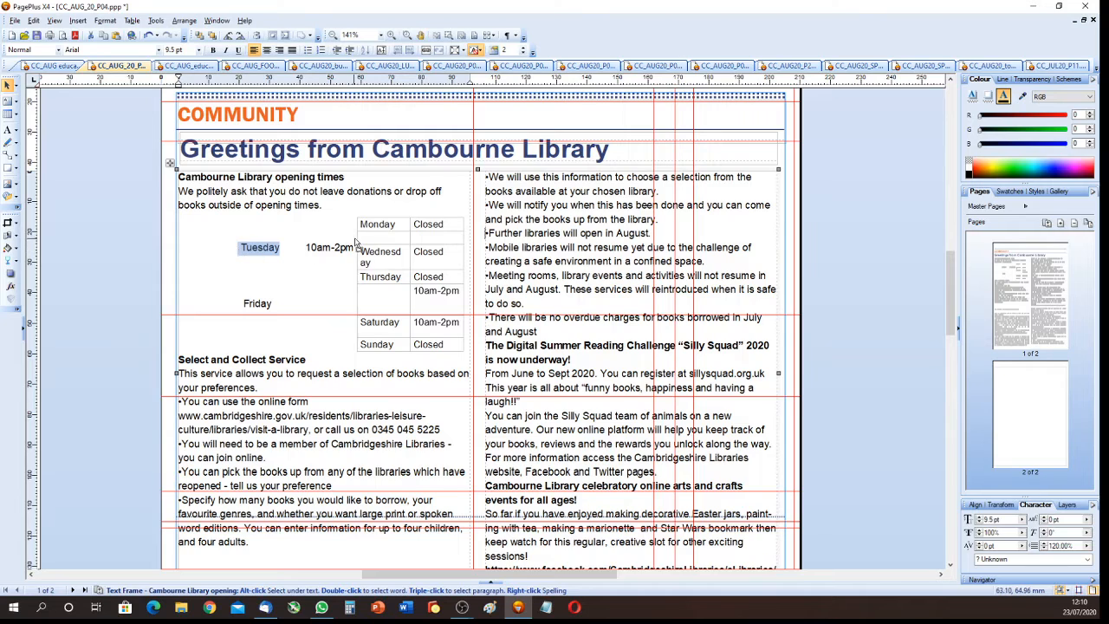
{"action": "left_click_drag", "start_coordinate": [355, 239], "coordinate": [370, 239]}
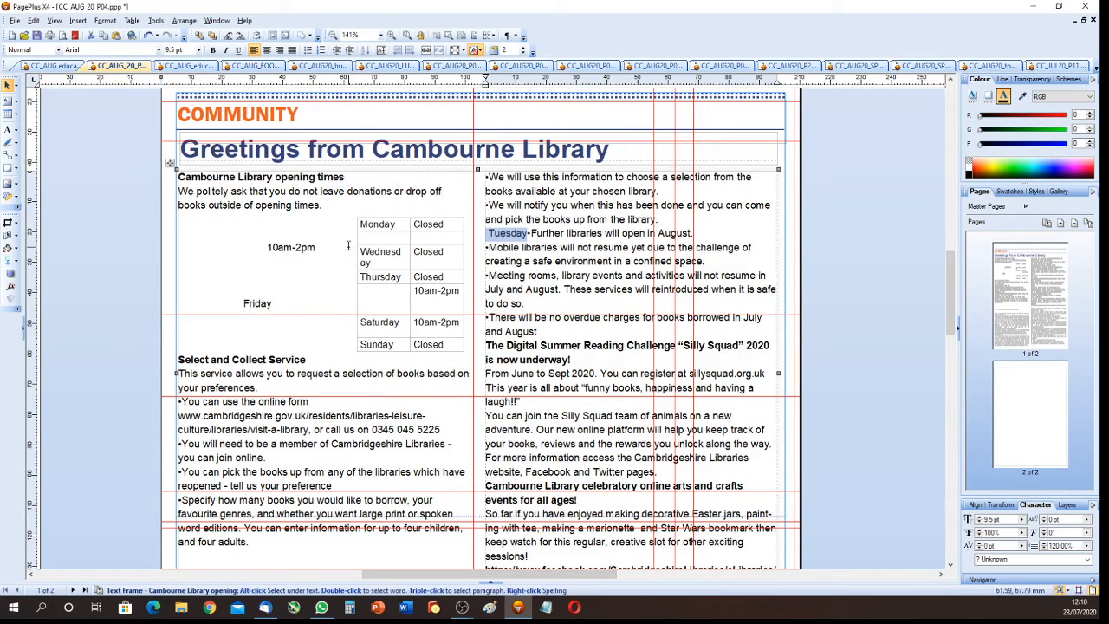
{"action": "key", "text": "ctrl+z"}
{"action": "left_click", "coordinate": [291, 267]}
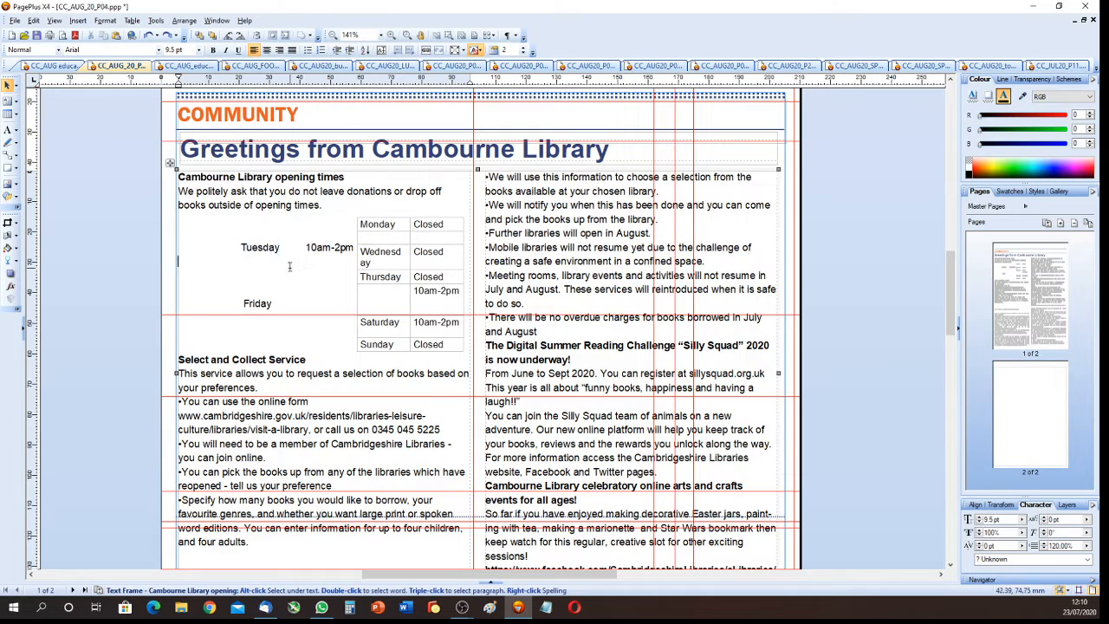
Cut the stray word Tuesday from the text frame and paste it into the first cell of the table's second row
{"action": "left_click_drag", "start_coordinate": [279, 248], "coordinate": [240, 249]}
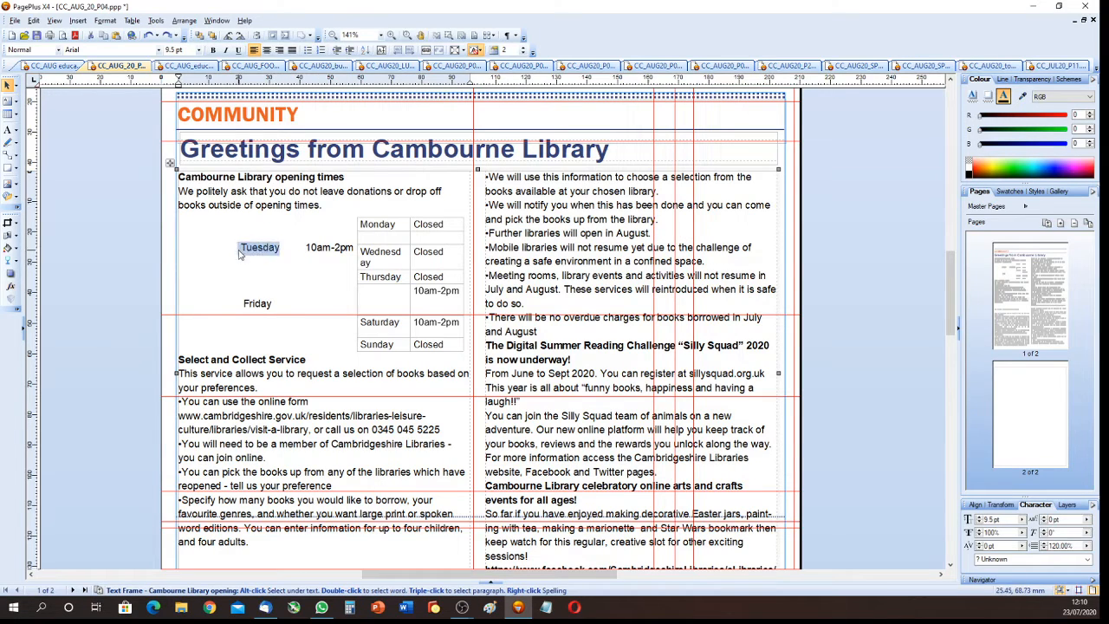
{"action": "key", "text": "ctrl+x"}
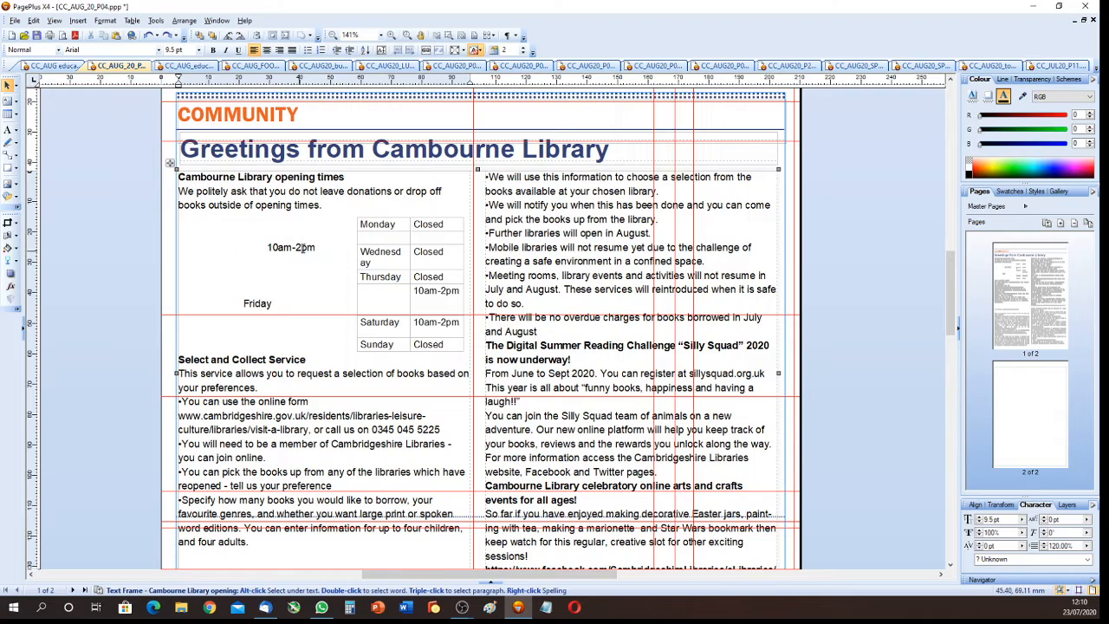
{"action": "left_click", "coordinate": [375, 238]}
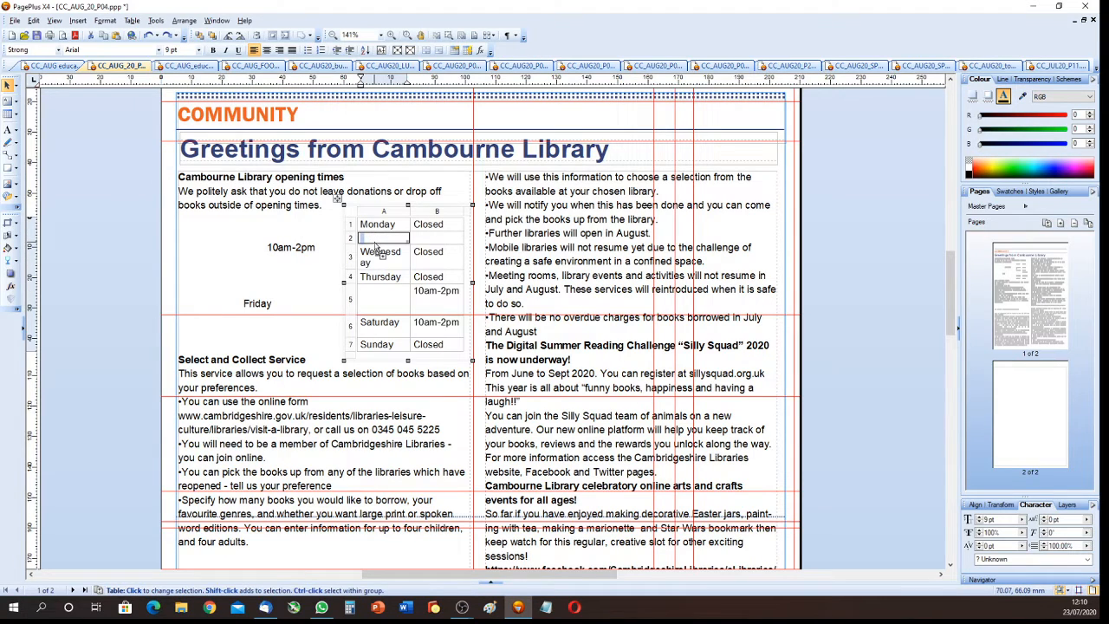
{"action": "key", "text": "ctrl+v"}
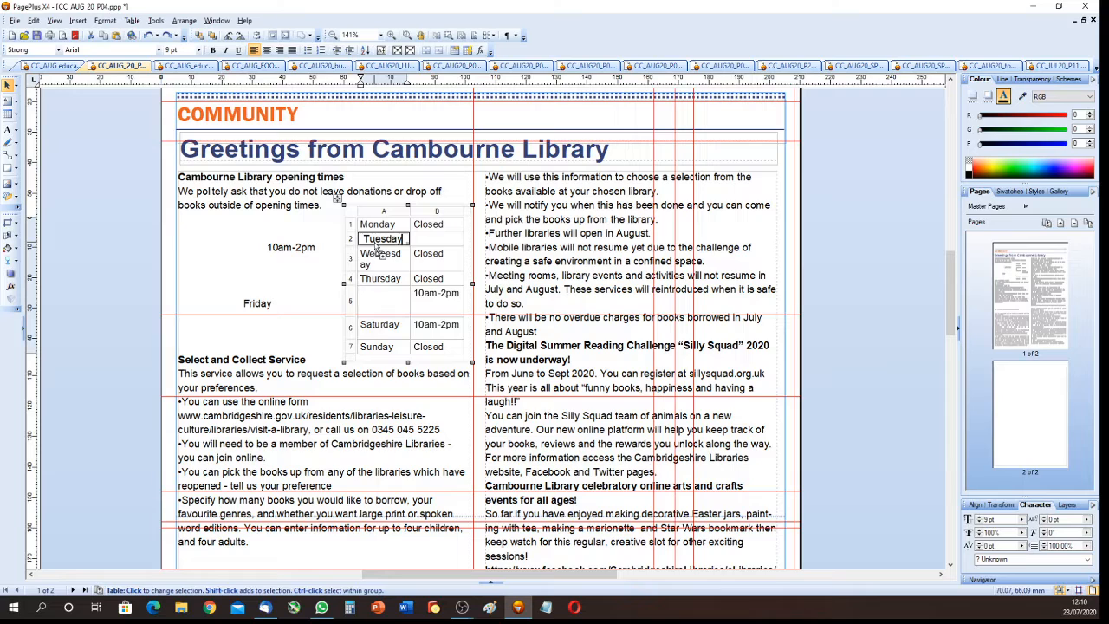
Cut the stray 10am-2pm text and paste it into the second cell of the Tuesday row
{"action": "left_click", "coordinate": [316, 247]}
{"action": "left_click_drag", "start_coordinate": [315, 247], "coordinate": [267, 250]}
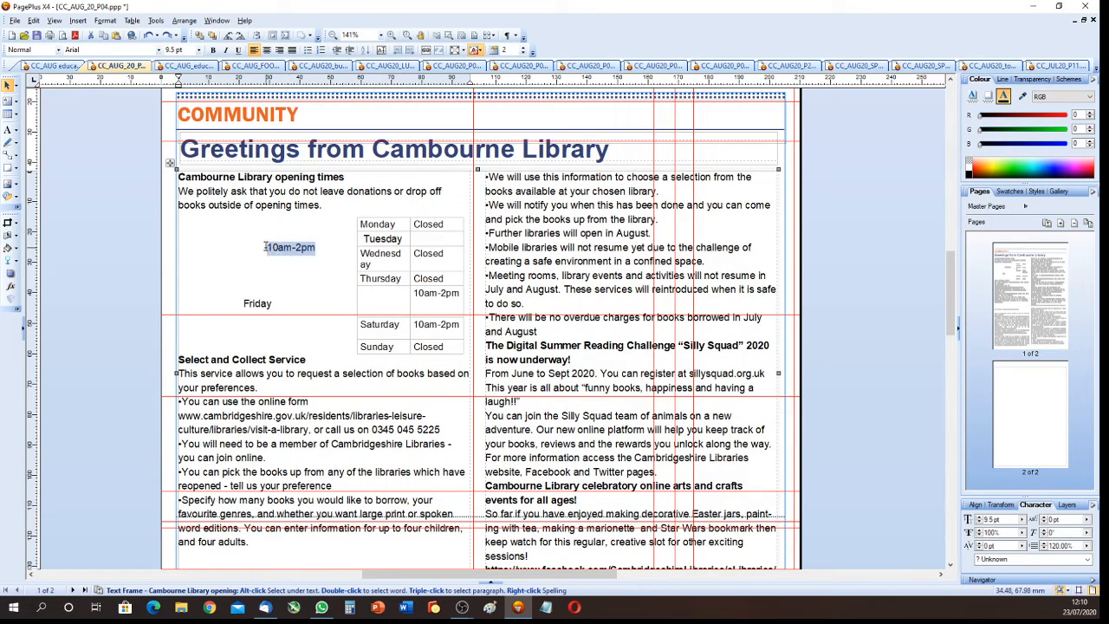
{"action": "key", "text": "ctrl+x"}
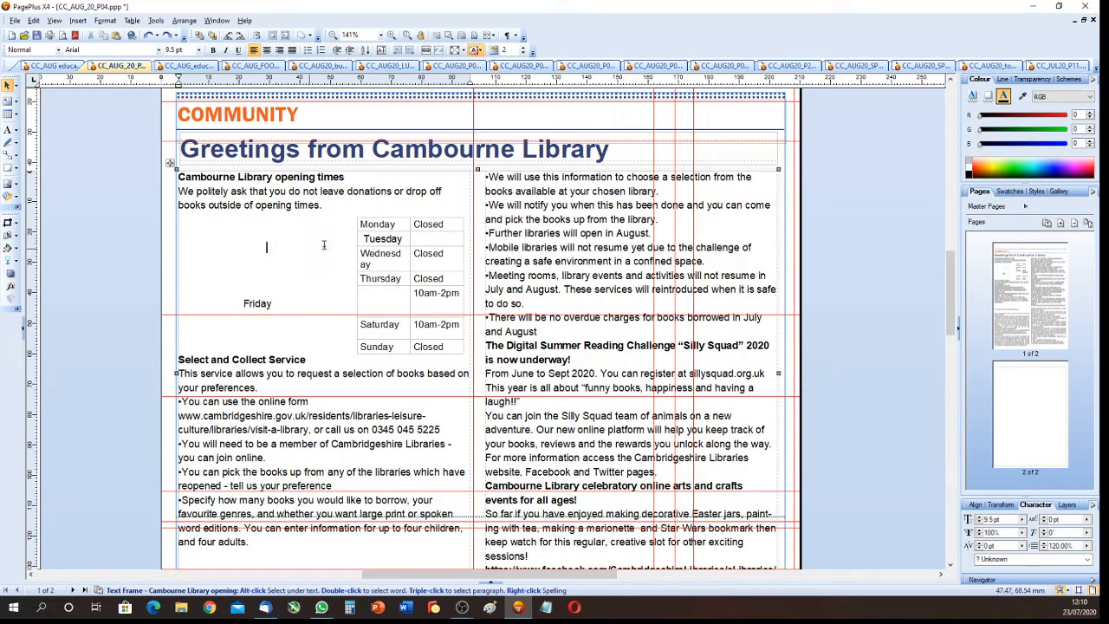
{"action": "left_click", "coordinate": [425, 239]}
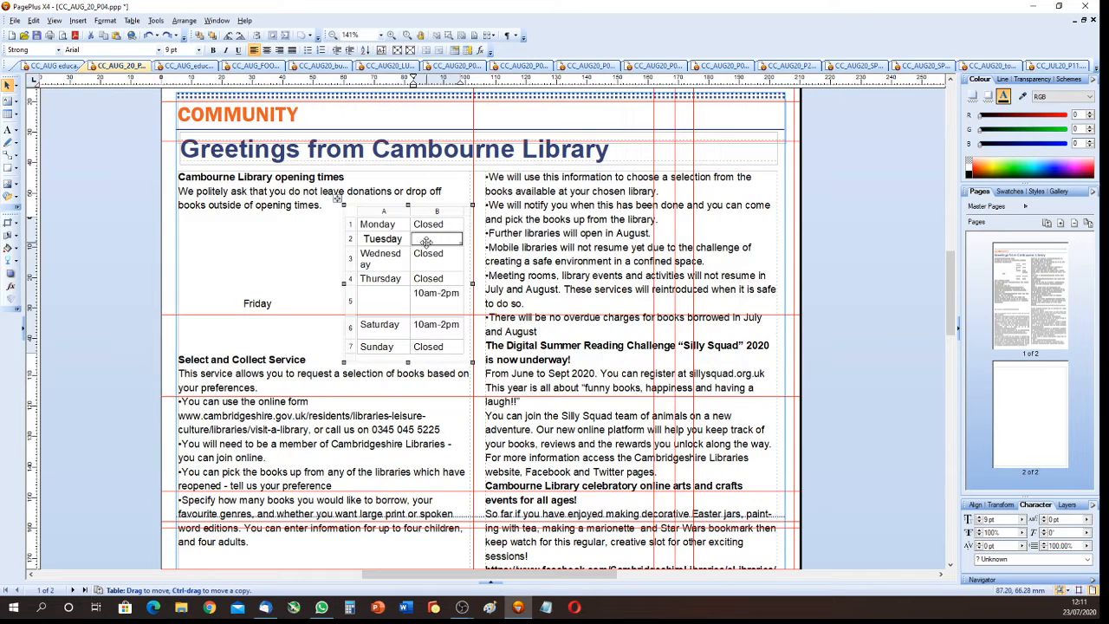
{"action": "key", "text": "ctrl+v"}
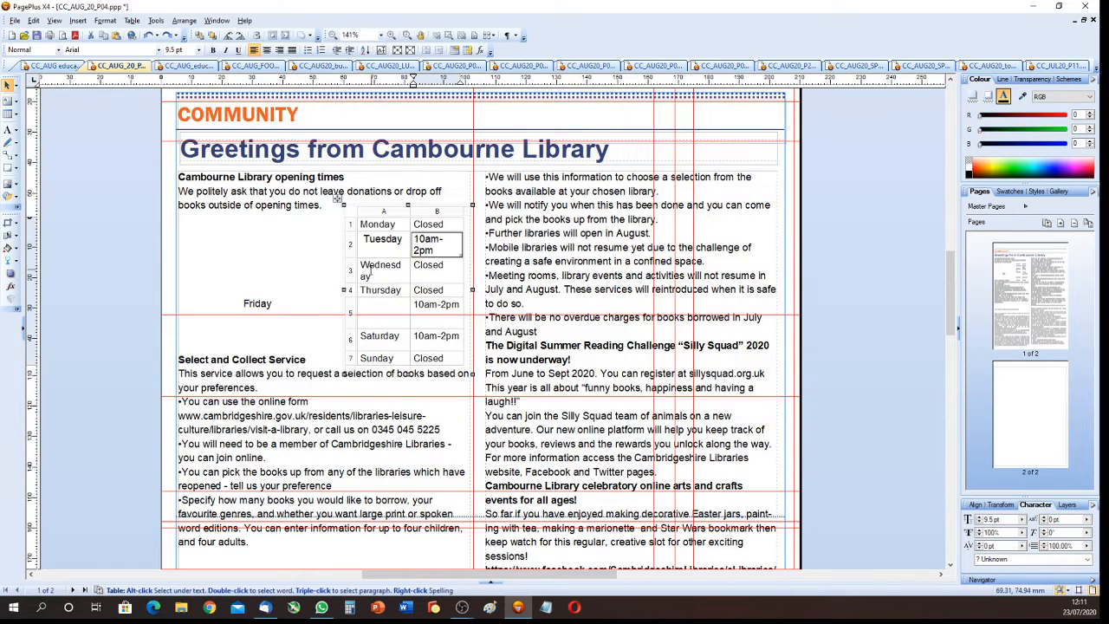
Cut the stray word Friday from the text frame and paste it into the empty first cell of the table's fifth row
{"action": "left_click", "coordinate": [276, 304]}
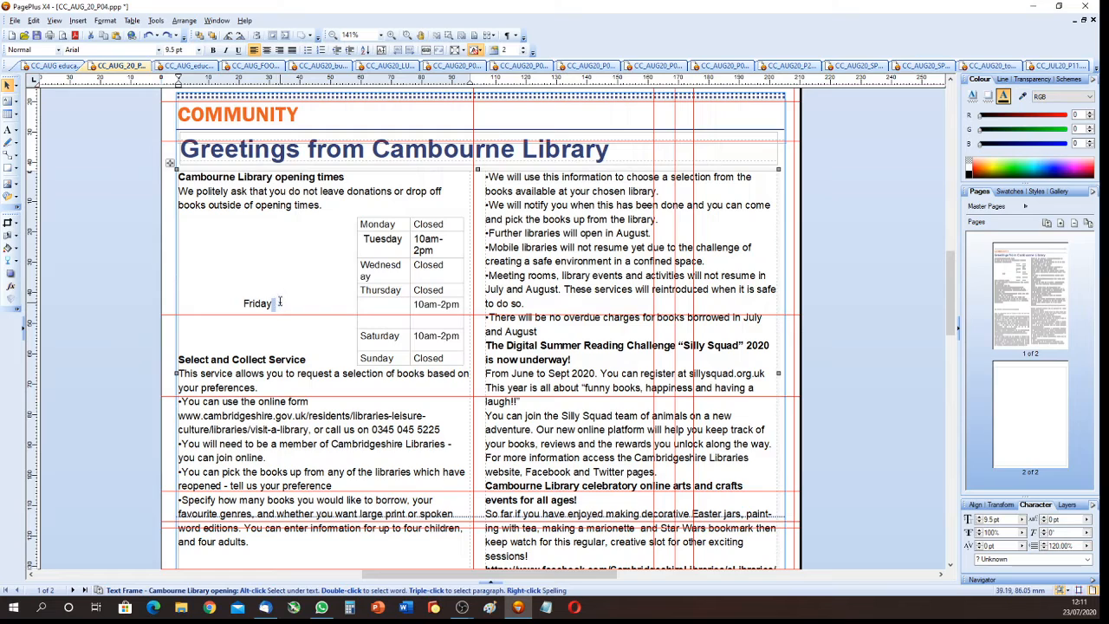
{"action": "left_click_drag", "start_coordinate": [279, 303], "coordinate": [237, 304]}
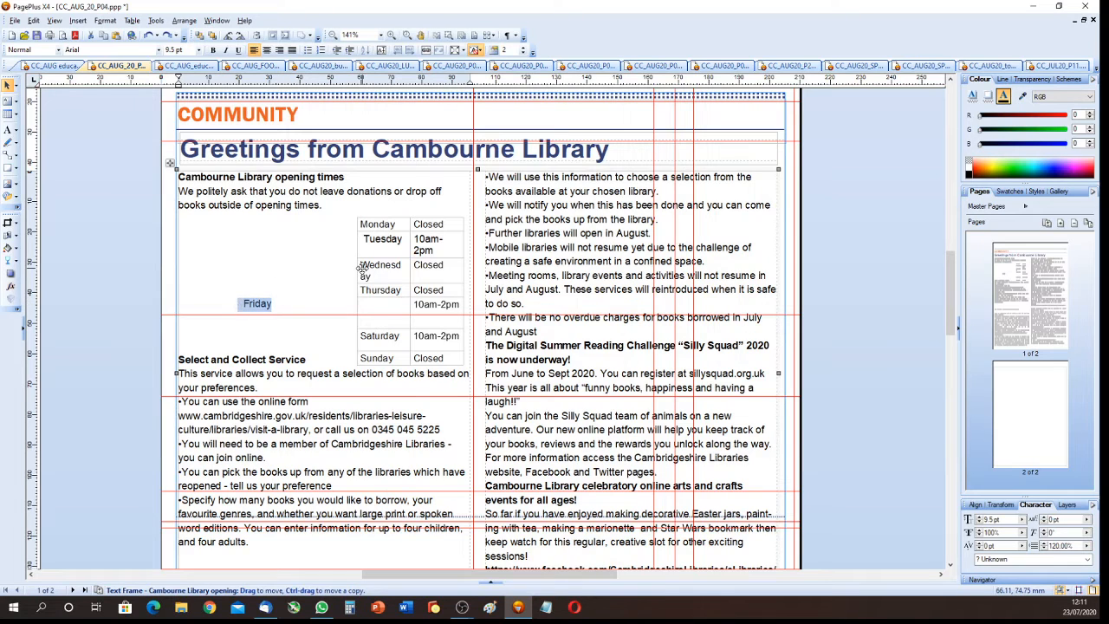
{"action": "key", "text": "ctrl+x"}
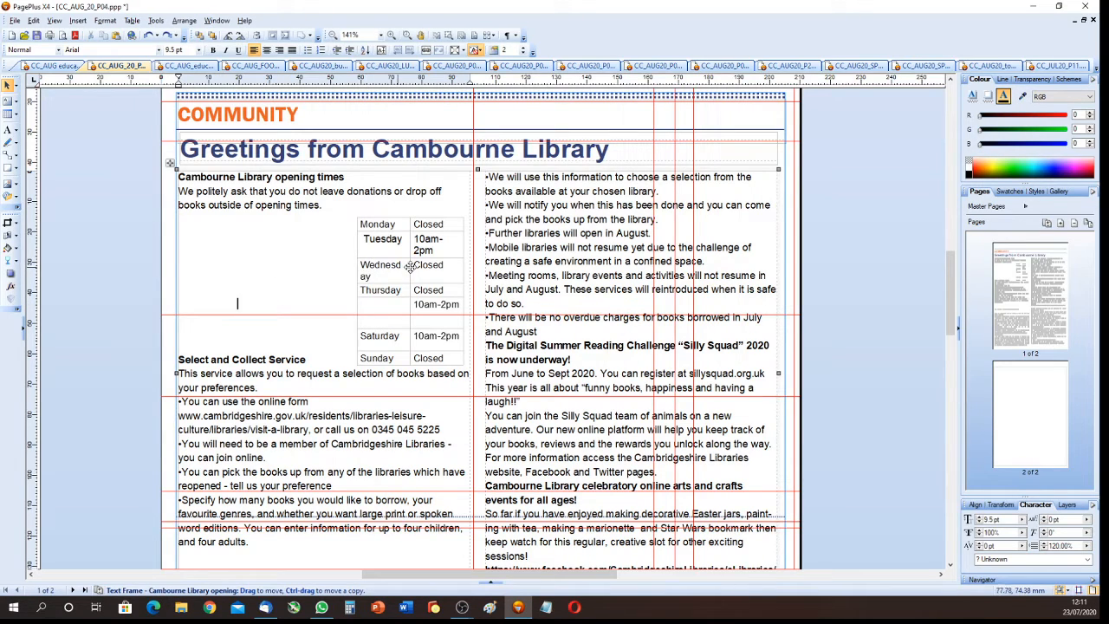
{"action": "left_click", "coordinate": [375, 312]}
{"action": "left_click", "coordinate": [374, 312]}
{"action": "left_click", "coordinate": [374, 309]}
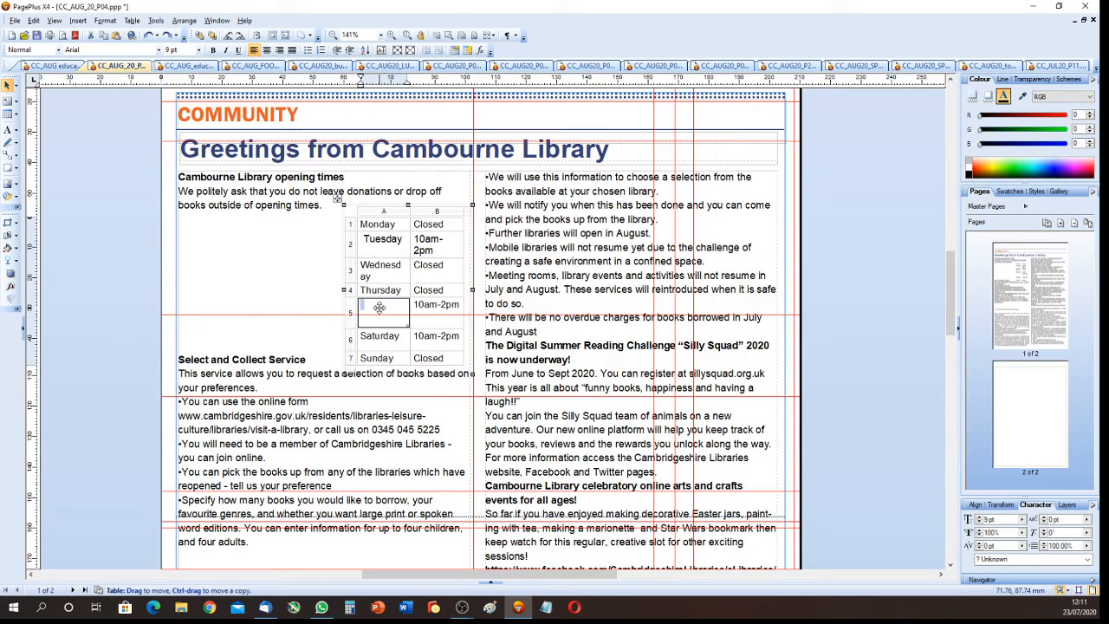
{"action": "key", "text": "ctrl+v"}
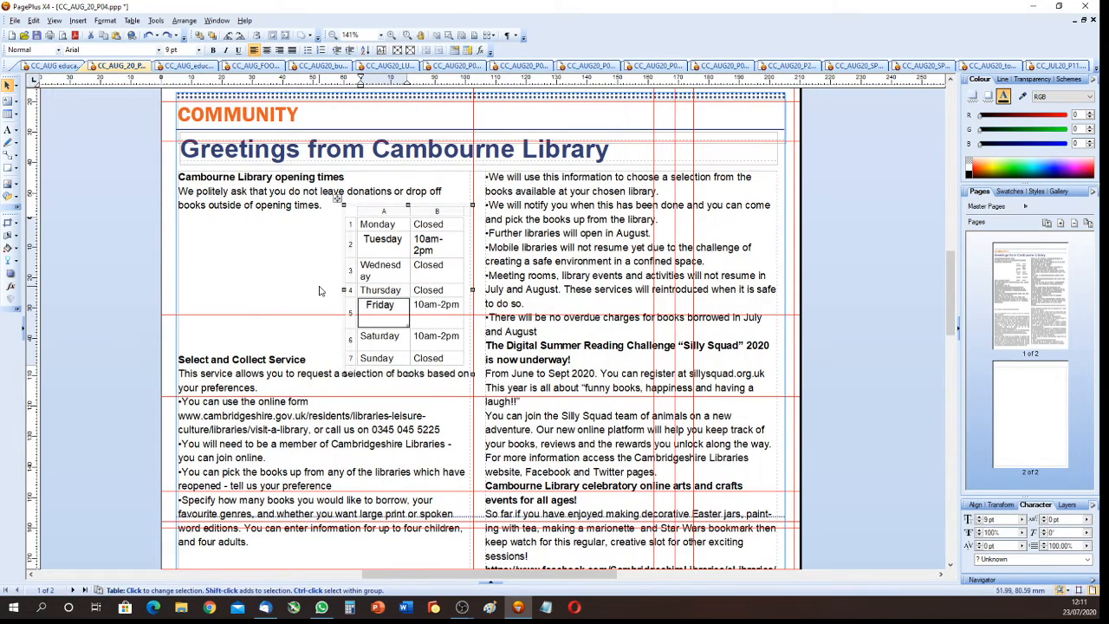
Widen the opening-times table from its left edge so that it spans the first text column again
{"action": "left_click_drag", "start_coordinate": [343, 290], "coordinate": [172, 295]}
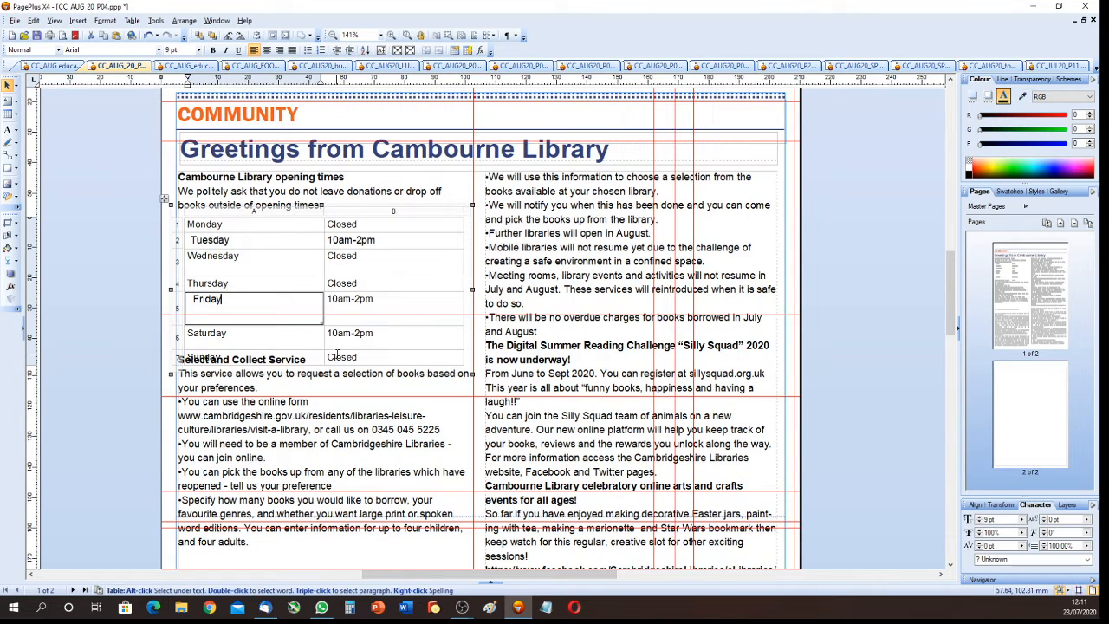
{"action": "left_click", "coordinate": [376, 308]}
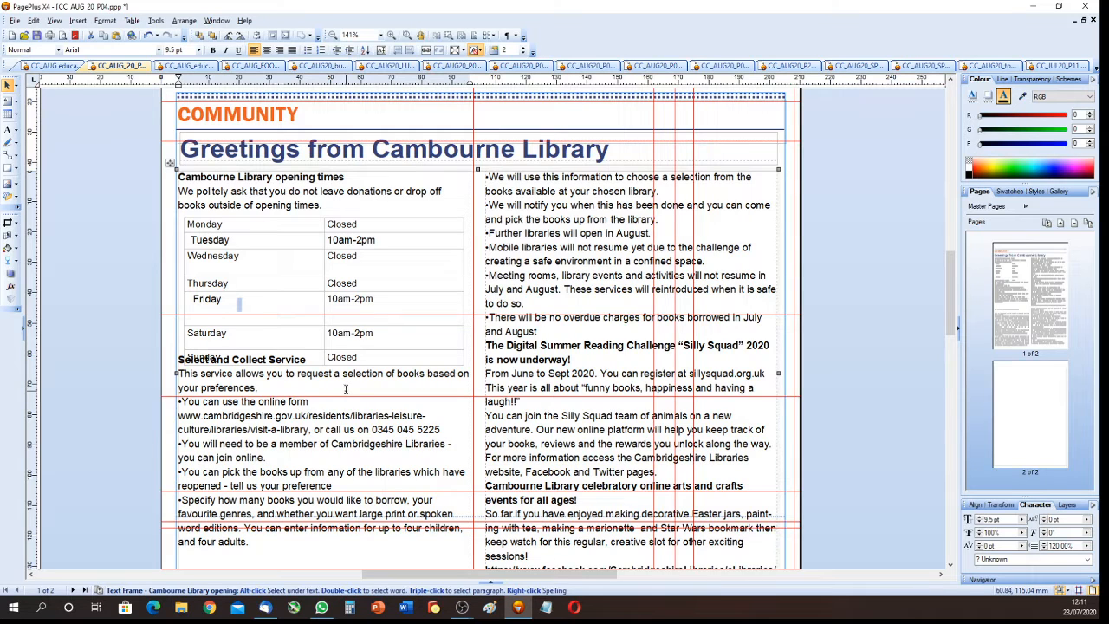
{"action": "left_click", "coordinate": [378, 270]}
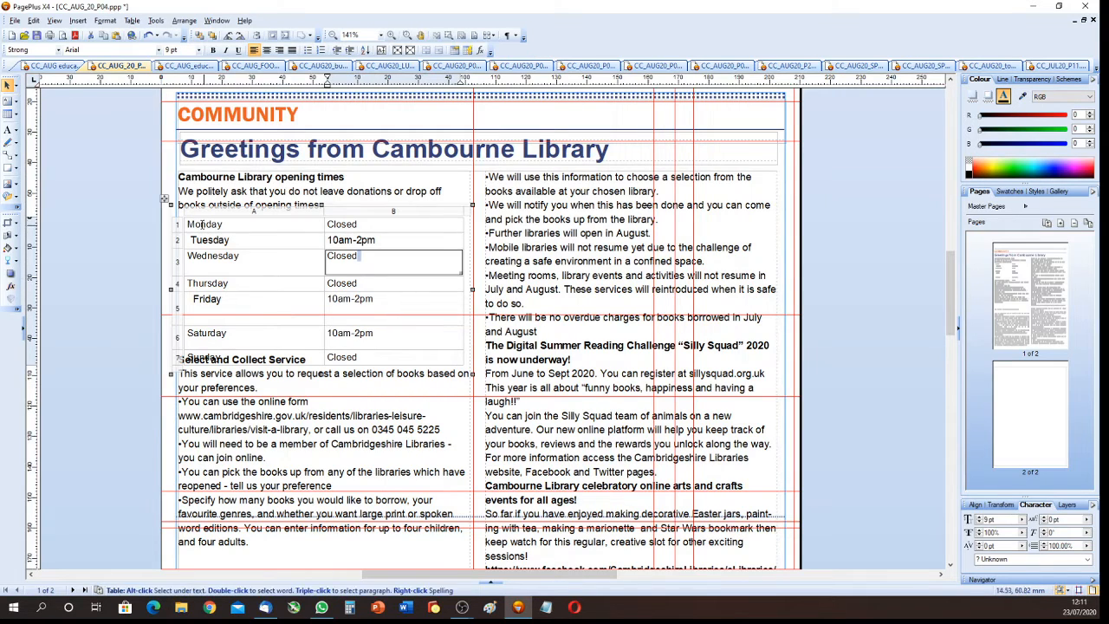
Set the opening-times table's text wrapping to Square with wrap to All
{"action": "left_click", "coordinate": [164, 199]}
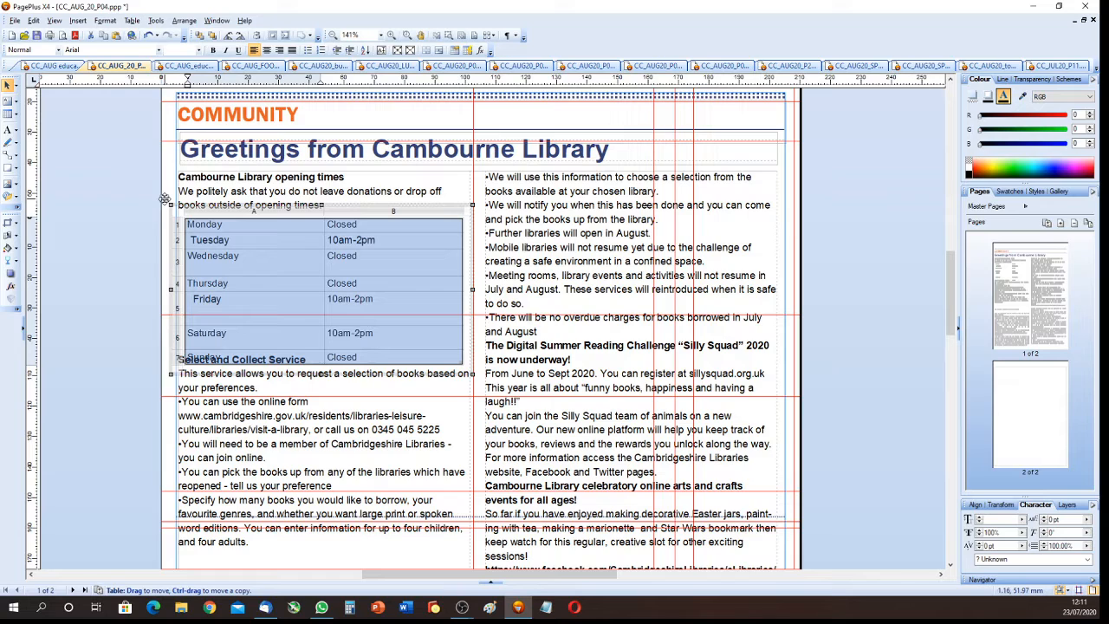
{"action": "right_click", "coordinate": [164, 199]}
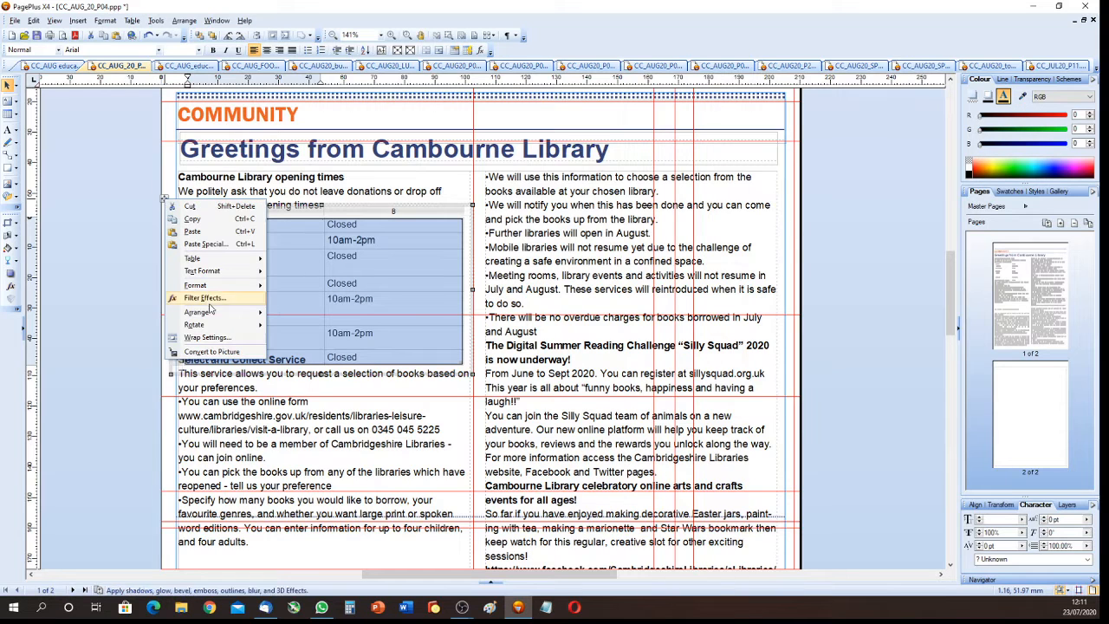
{"action": "left_click", "coordinate": [208, 337]}
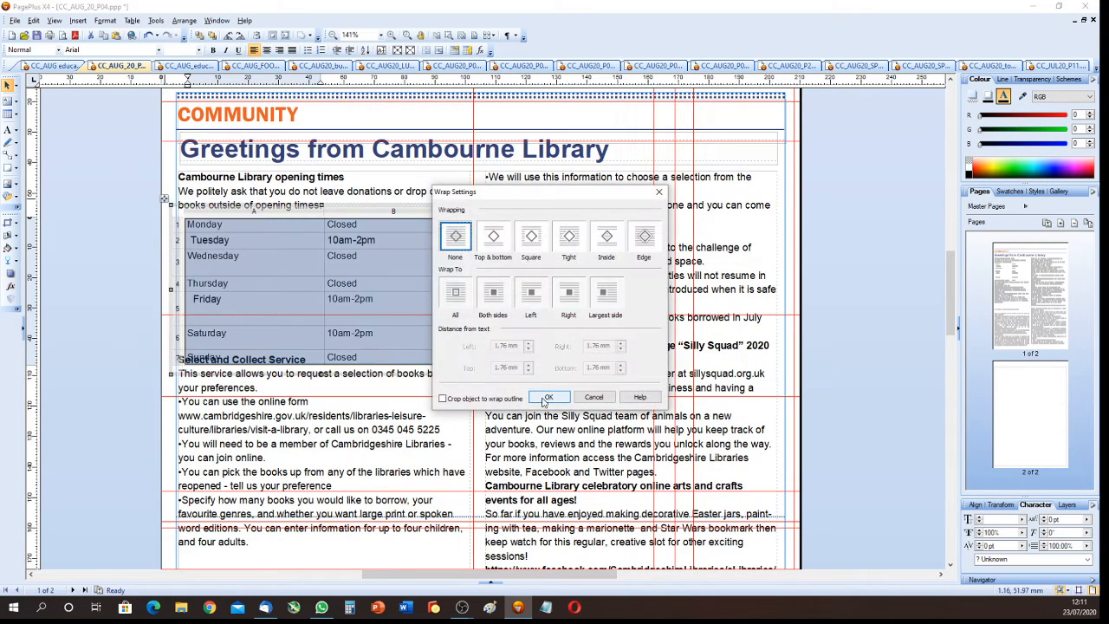
{"action": "left_click", "coordinate": [532, 243]}
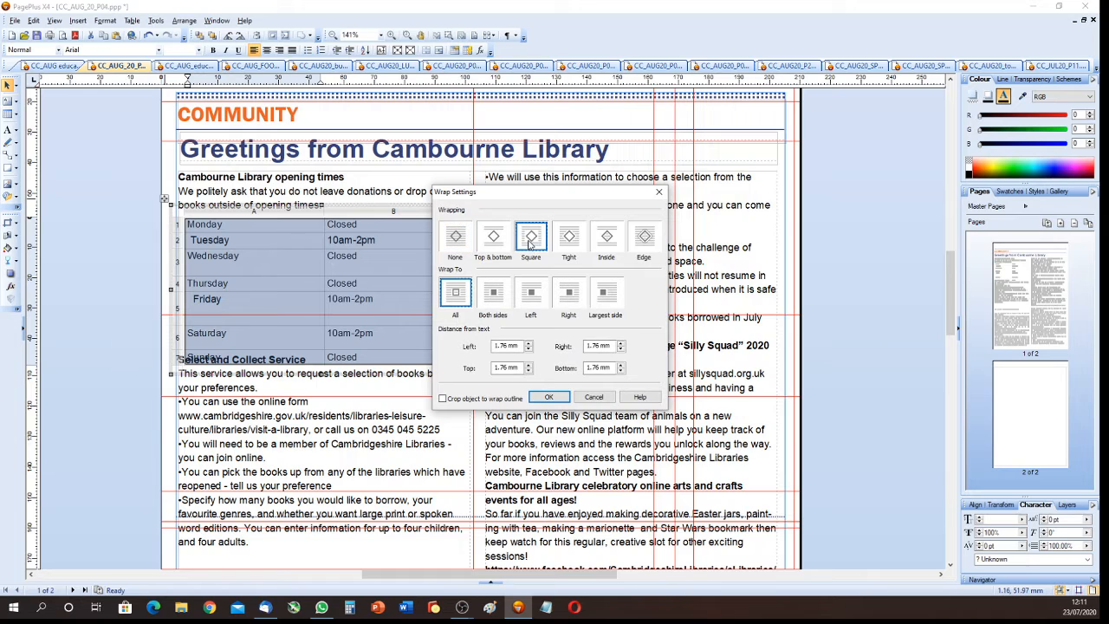
{"action": "left_click", "coordinate": [548, 396]}
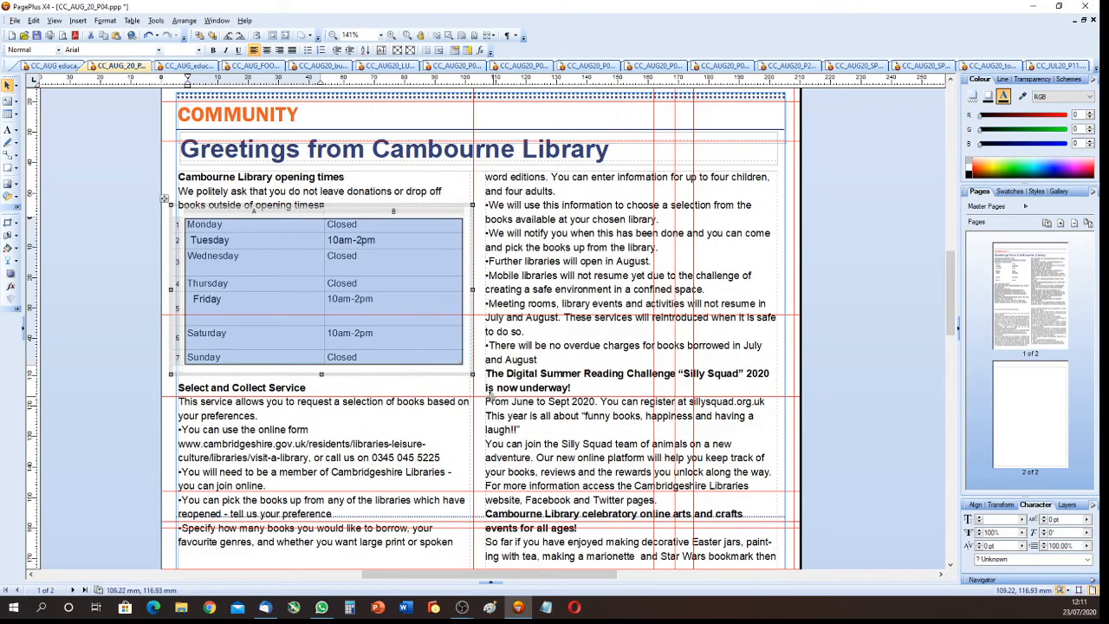
{"action": "left_click", "coordinate": [437, 404]}
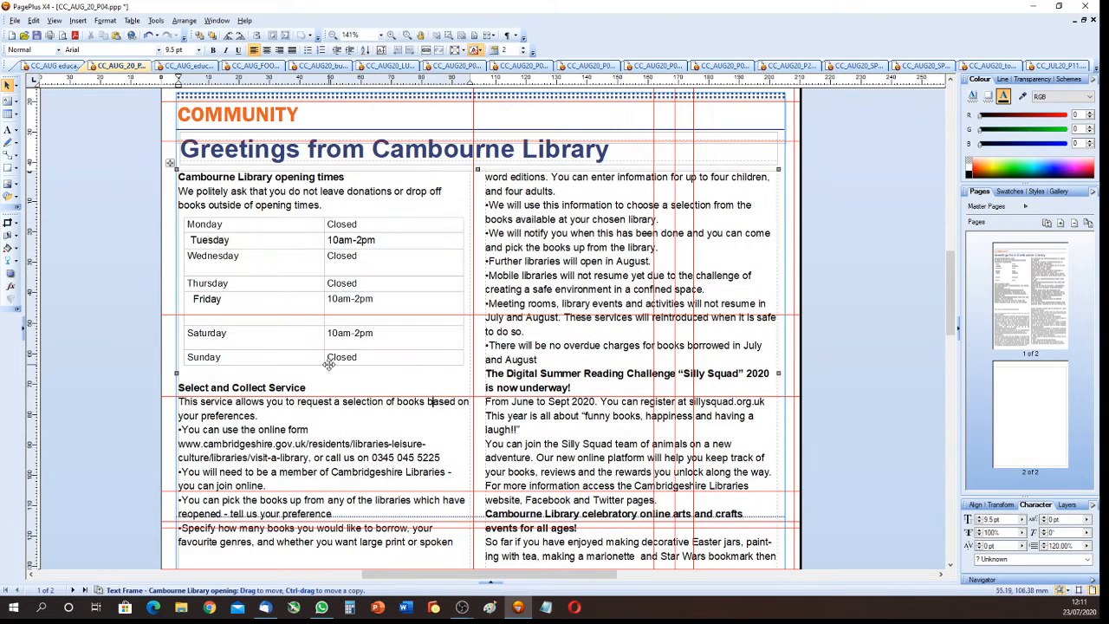
Remove the leading spaces before Friday in the table's fifth row
{"action": "left_click", "coordinate": [191, 300]}
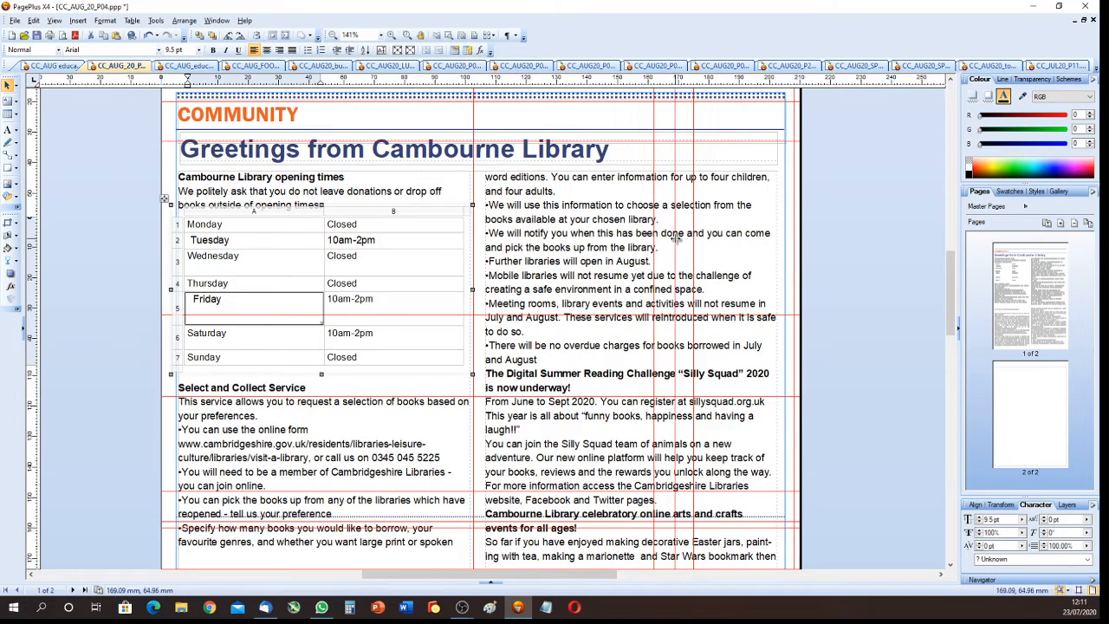
{"action": "key", "text": "Delete"}
{"action": "key", "text": "Delete"}
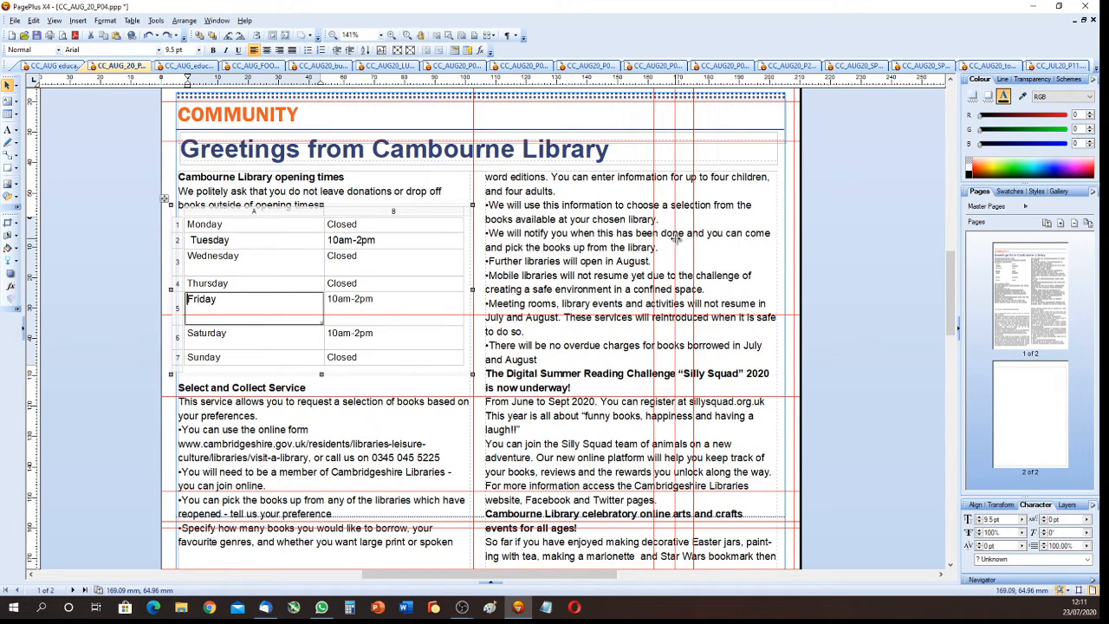
Set the point size of the whole opening-times table to 9.5 pt and deselect it
{"action": "left_click", "coordinate": [208, 283]}
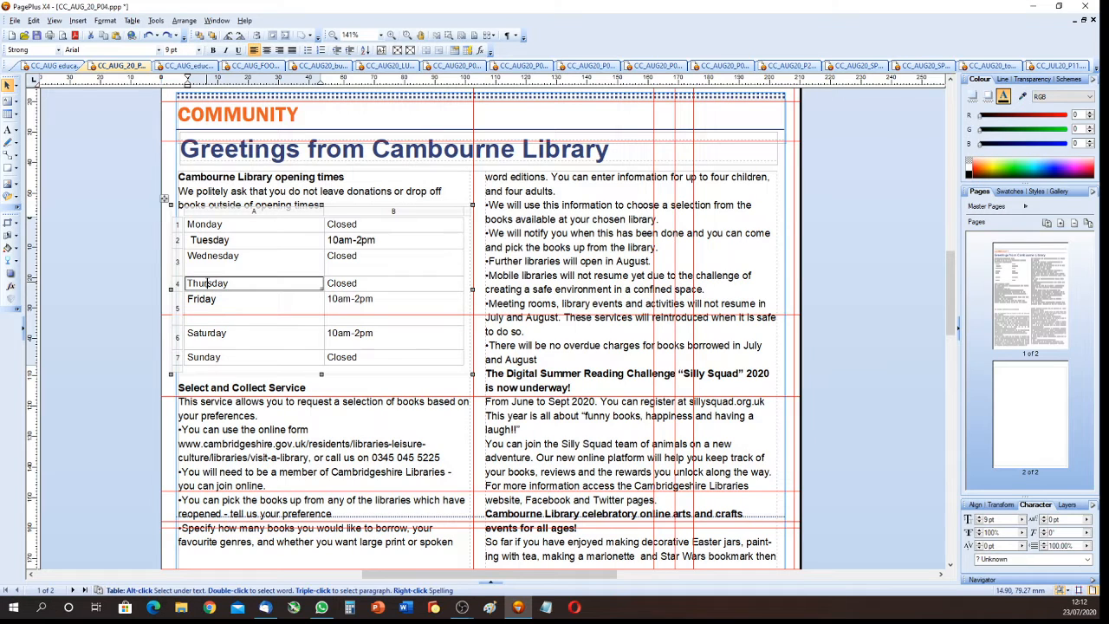
{"action": "left_click", "coordinate": [366, 357]}
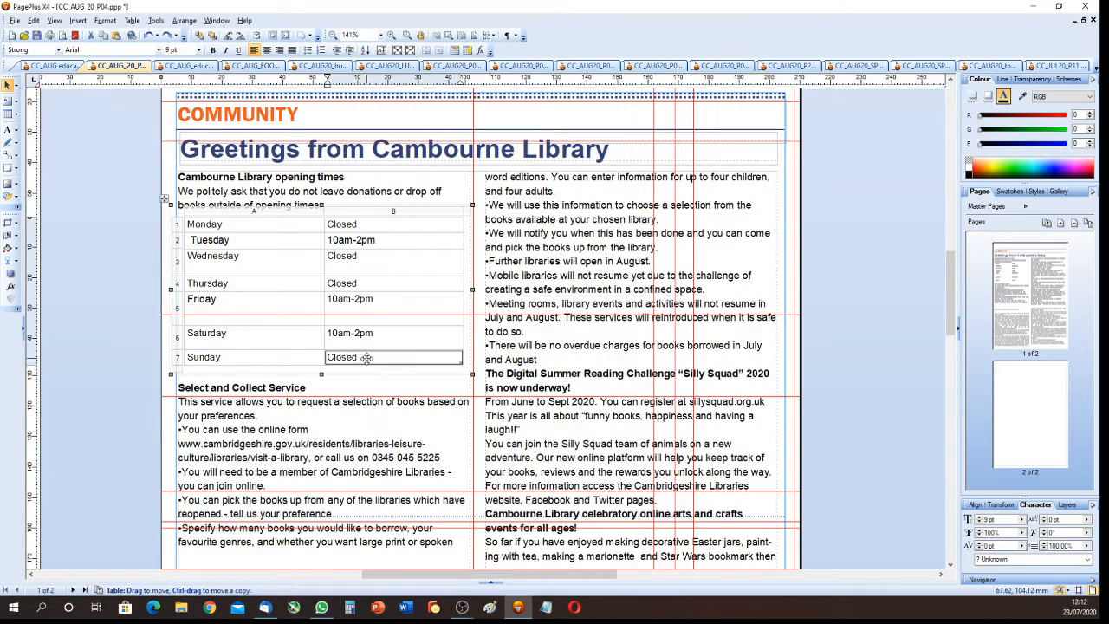
{"action": "left_click", "coordinate": [162, 199]}
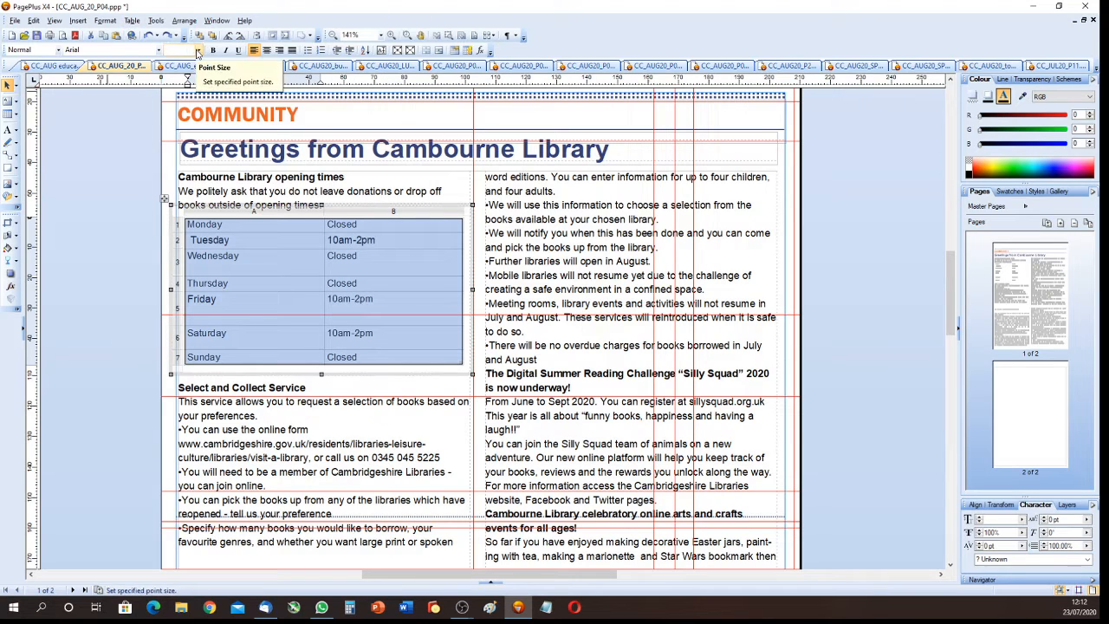
{"action": "left_click", "coordinate": [197, 52]}
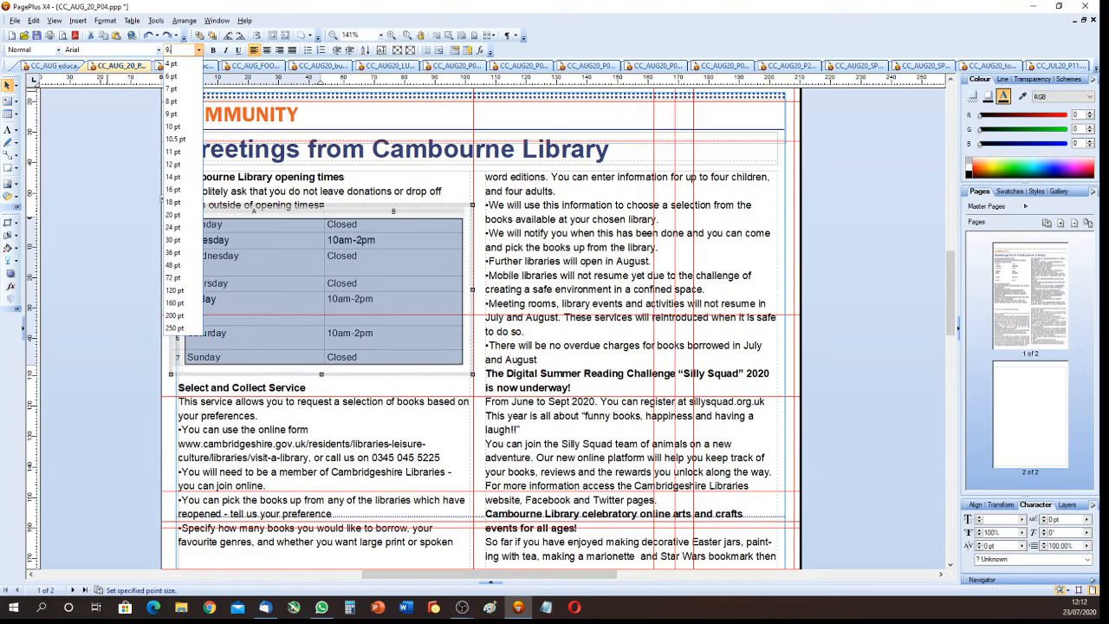
{"action": "type", "text": "9.5"}
{"action": "key", "text": "Return"}
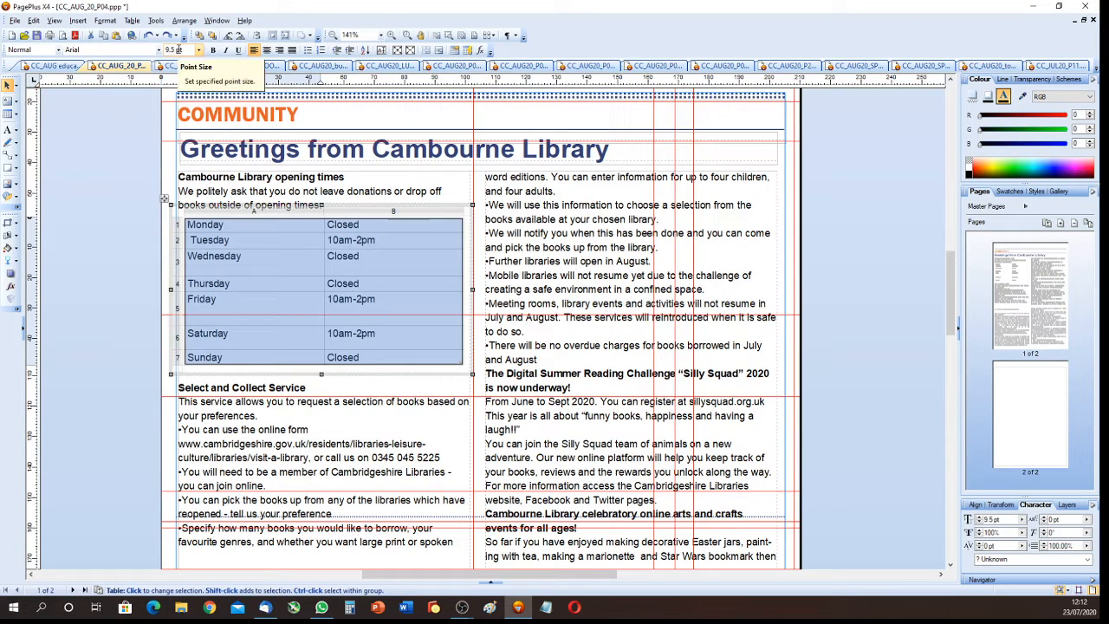
{"action": "left_click", "coordinate": [102, 241]}
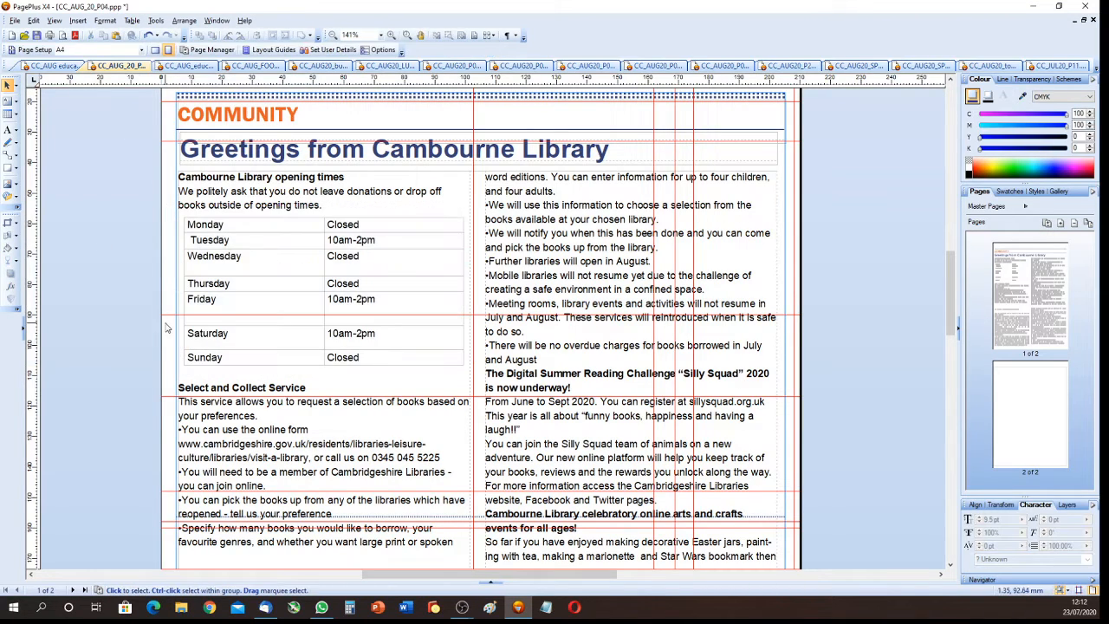
{"action": "left_click", "coordinate": [280, 269]}
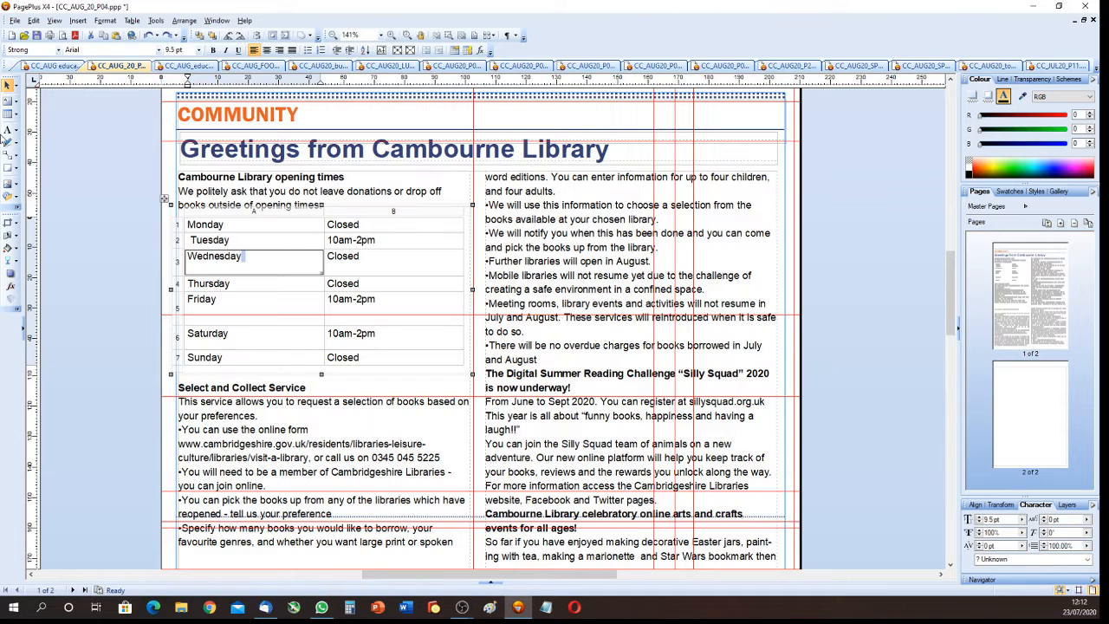
{"action": "left_click", "coordinate": [360, 256]}
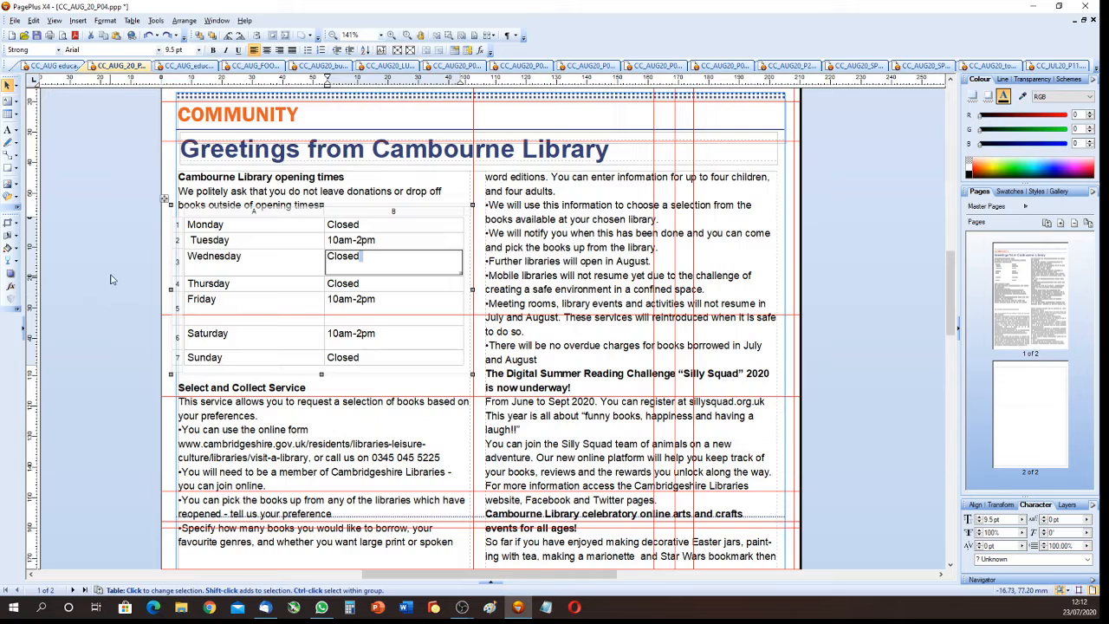
{"action": "left_click", "coordinate": [108, 372]}
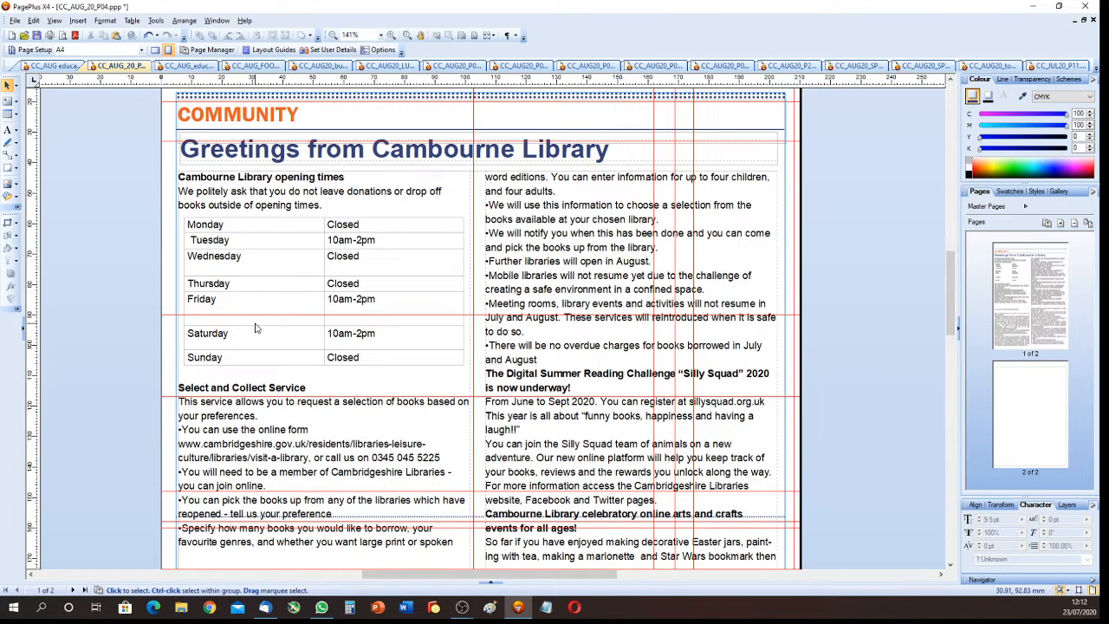
Examine how the library page's text flows through the upper and lower two-column frames and down to the page bottom
{"action": "scroll", "coordinate": [111, 364], "scroll_direction": "down", "scroll_amount": 5}
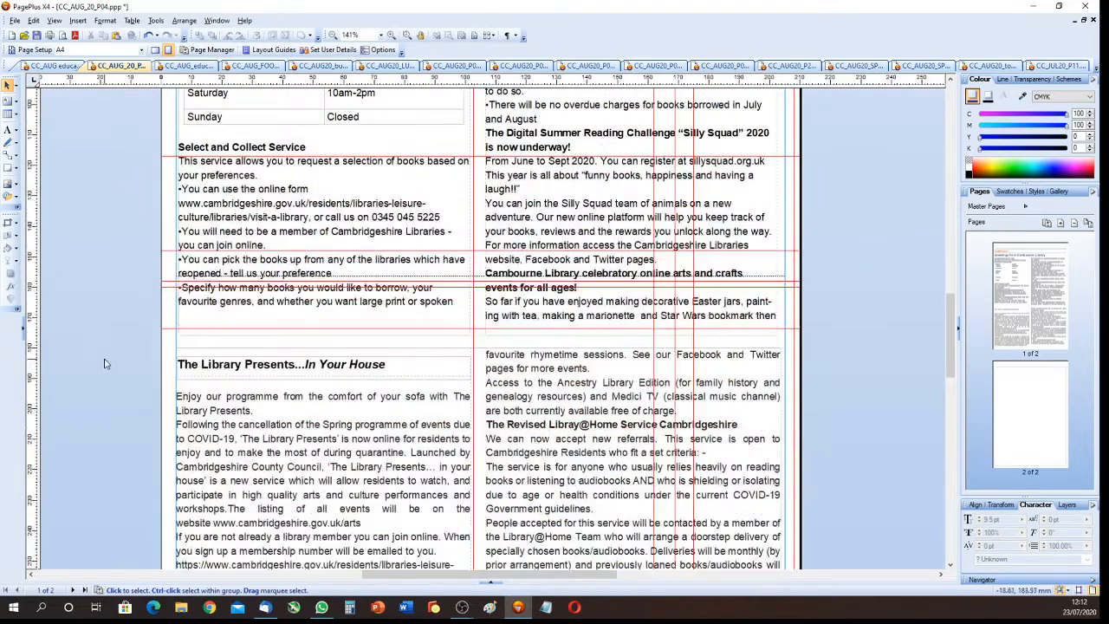
{"action": "scroll", "coordinate": [104, 364], "scroll_direction": "up", "scroll_amount": 3}
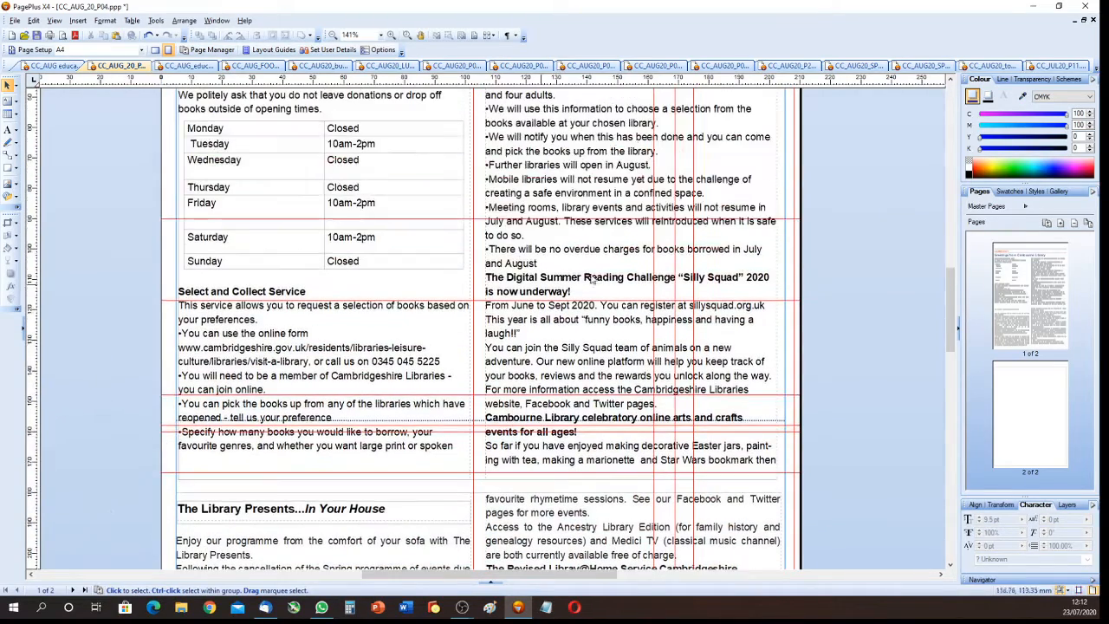
{"action": "left_click", "coordinate": [644, 265]}
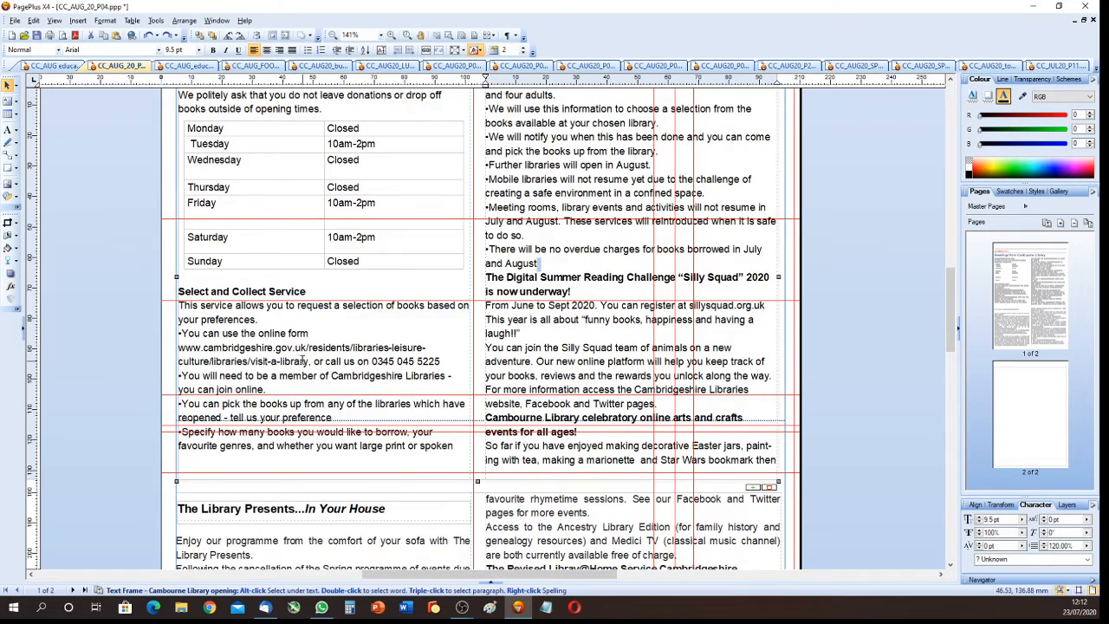
{"action": "scroll", "coordinate": [295, 362], "scroll_direction": "down", "scroll_amount": 7}
{"action": "scroll", "coordinate": [303, 365], "scroll_direction": "up", "scroll_amount": 1}
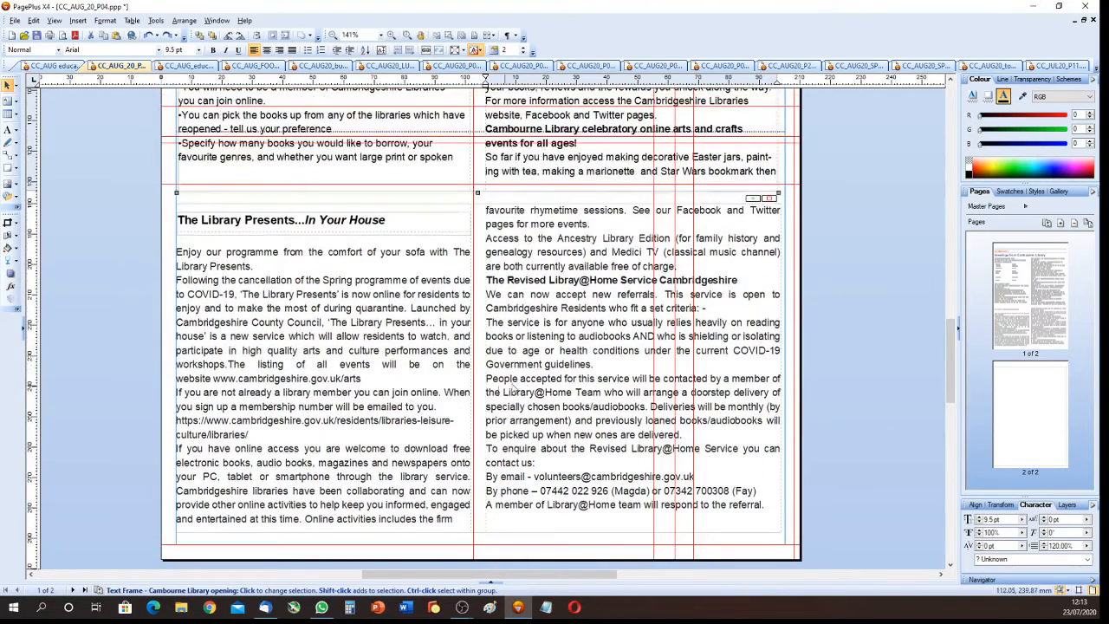
{"action": "scroll", "coordinate": [517, 291], "scroll_direction": "up", "scroll_amount": 11}
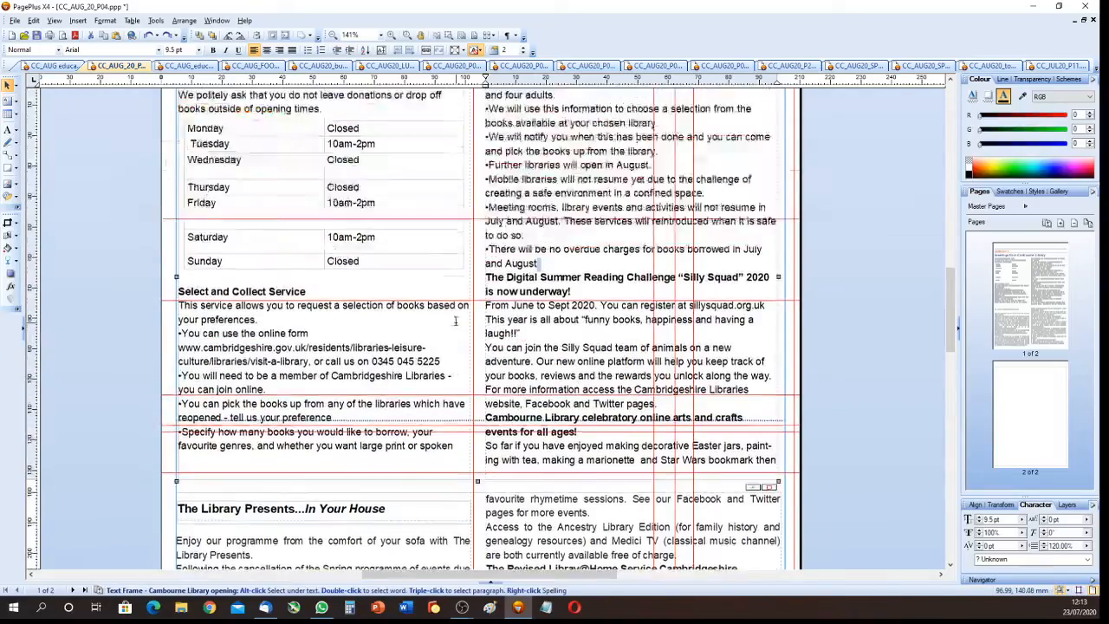
{"action": "scroll", "coordinate": [467, 327], "scroll_direction": "down", "scroll_amount": 6}
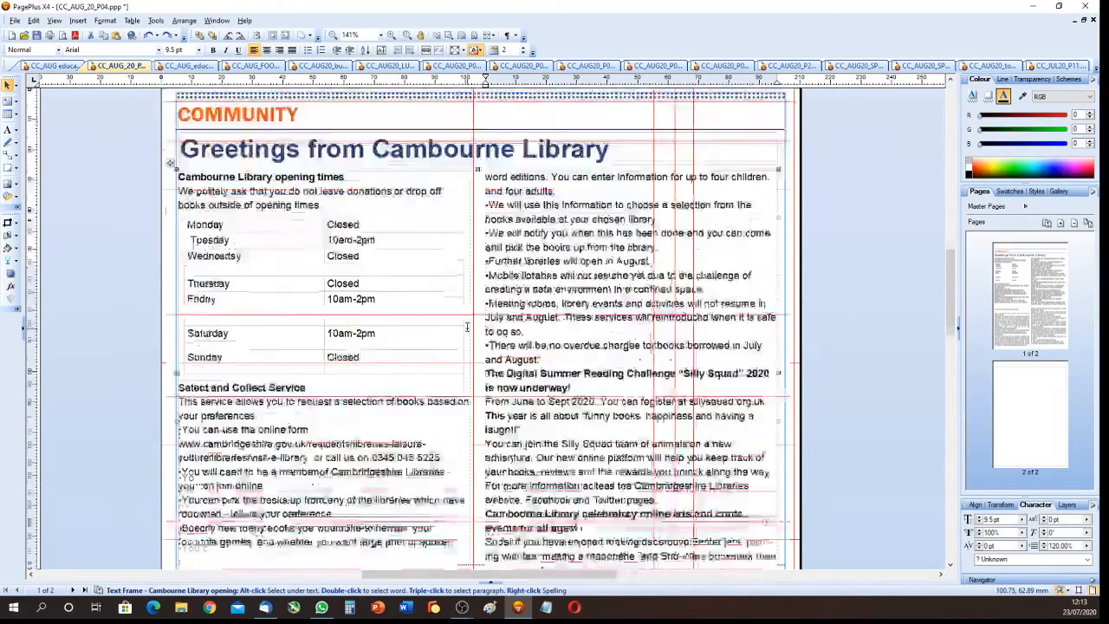
{"action": "scroll", "coordinate": [336, 289], "scroll_direction": "down", "scroll_amount": 5}
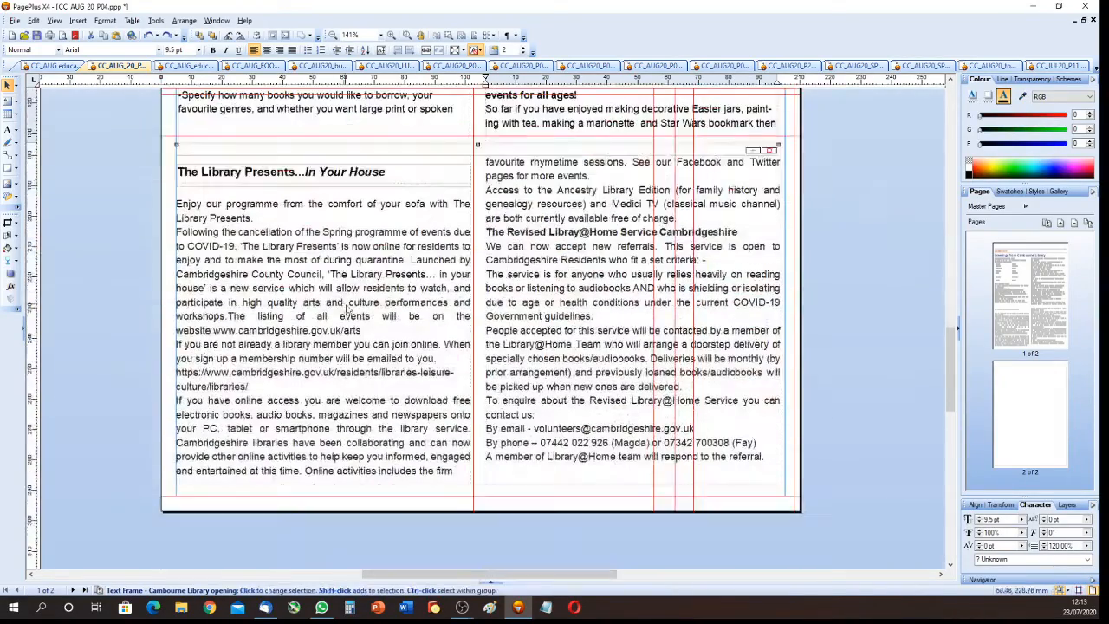
Extend the lower library text frame slightly downwards, closer to the guide near the page bottom
{"action": "left_click", "coordinate": [582, 472]}
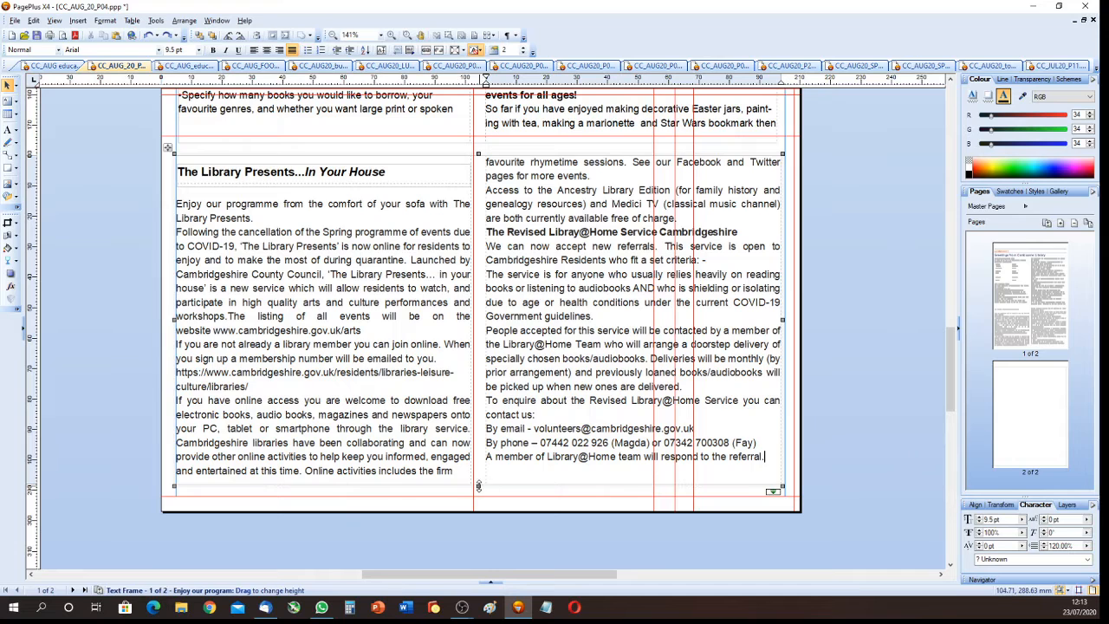
{"action": "left_click_drag", "start_coordinate": [477, 486], "coordinate": [478, 492]}
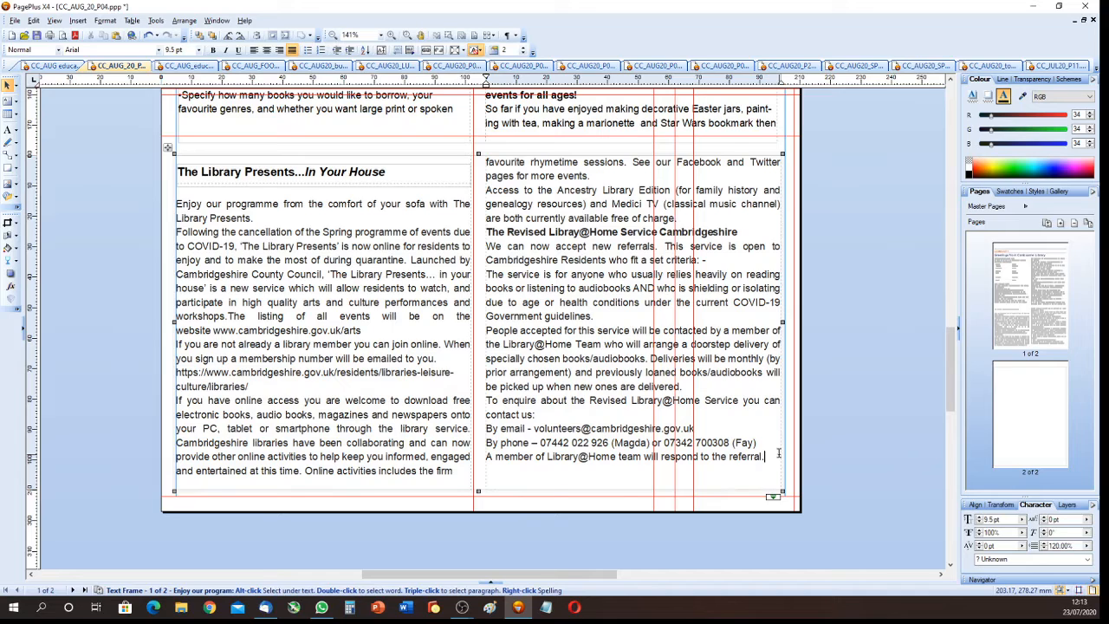
{"action": "double_click", "coordinate": [778, 453]}
{"action": "left_click", "coordinate": [418, 371]}
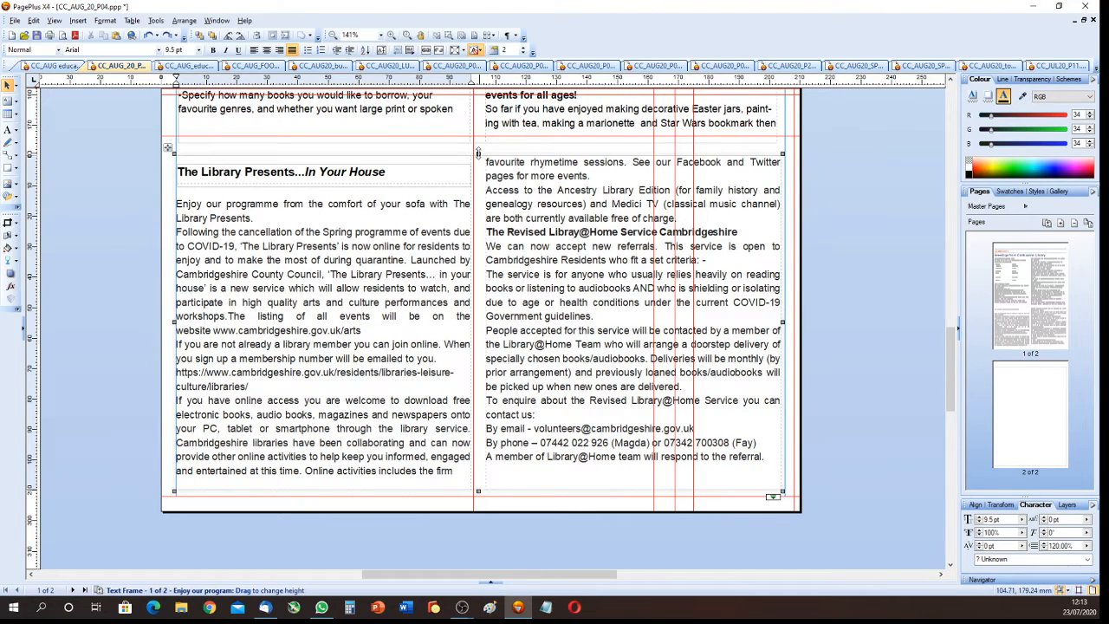
Nudge the "The Library Presents...In Your House" heading frame slightly down and extend the upper text frame to a height of about 135.5 mm
{"action": "left_click", "coordinate": [426, 170]}
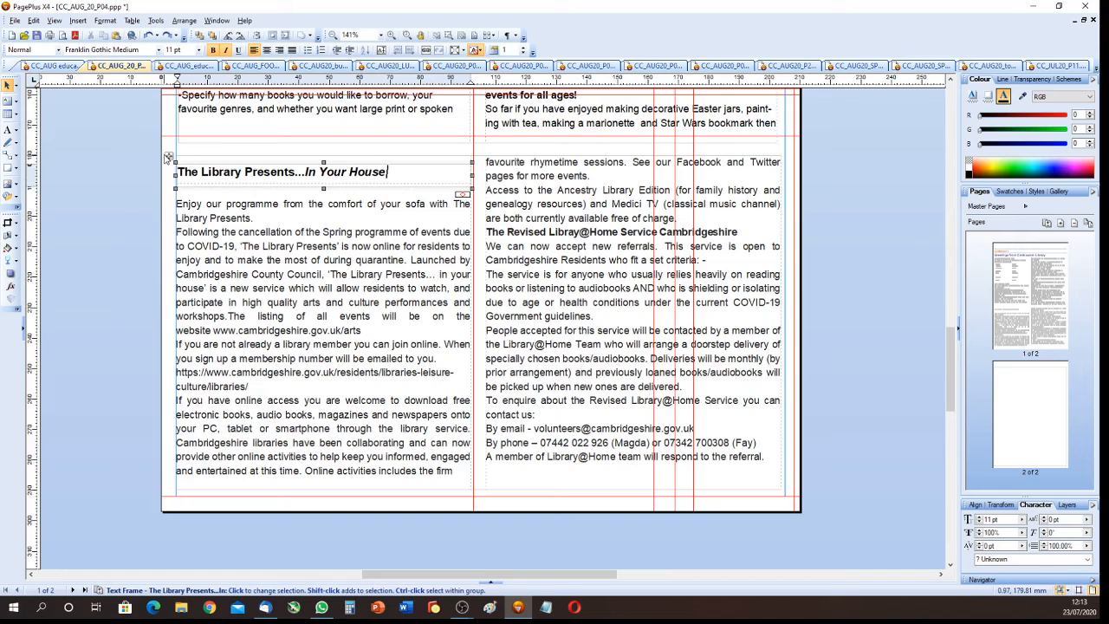
{"action": "left_click_drag", "start_coordinate": [169, 153], "coordinate": [169, 155]}
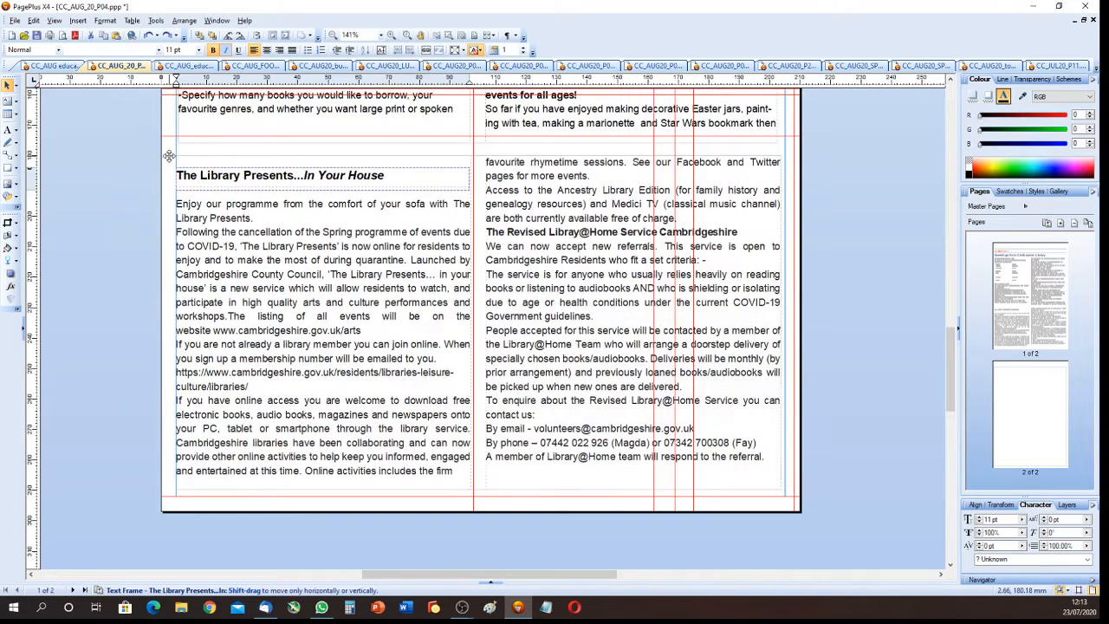
{"action": "left_click", "coordinate": [443, 117]}
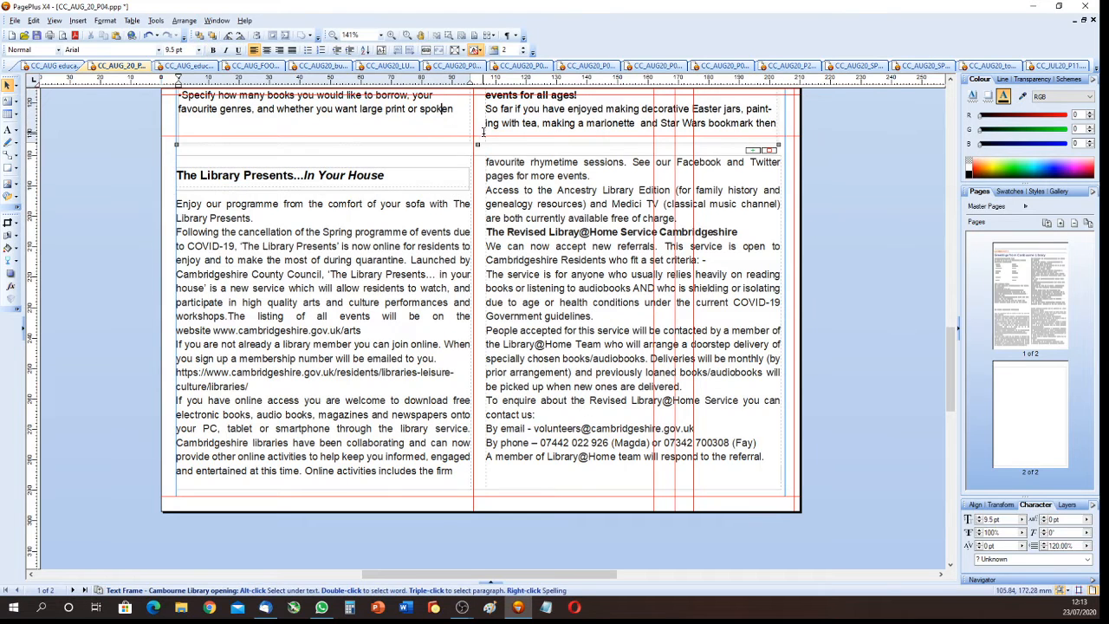
{"action": "left_click_drag", "start_coordinate": [478, 143], "coordinate": [475, 152]}
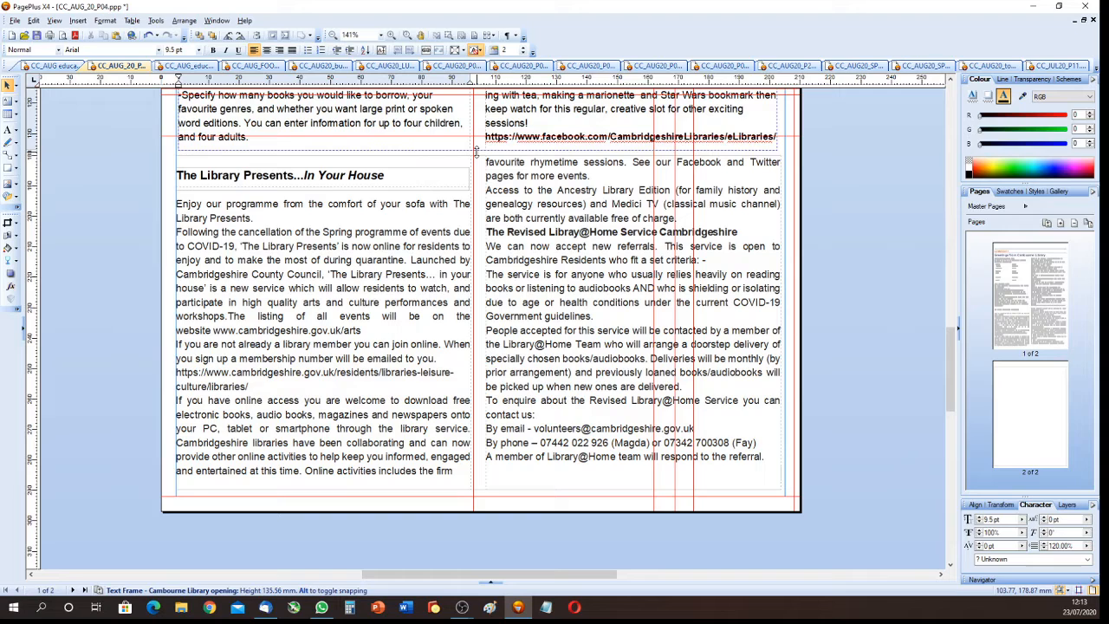
{"action": "left_click_drag", "start_coordinate": [476, 152], "coordinate": [476, 152]}
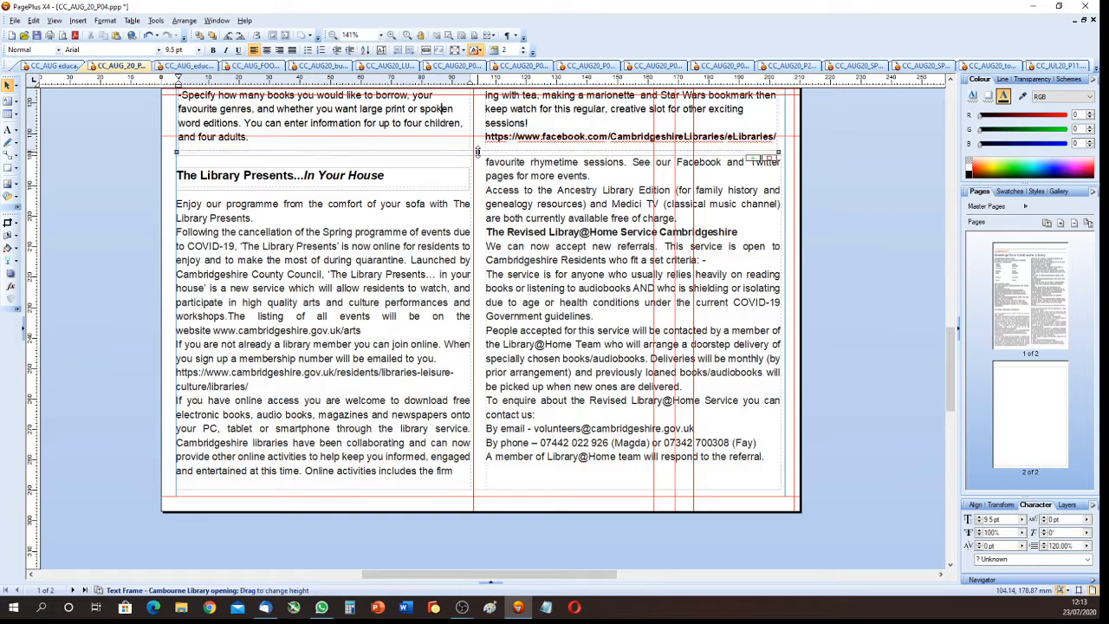
Lower the top edge of the lower text frame to the heading frame's level and extend the upper frame slightly further down
{"action": "left_click", "coordinate": [469, 155]}
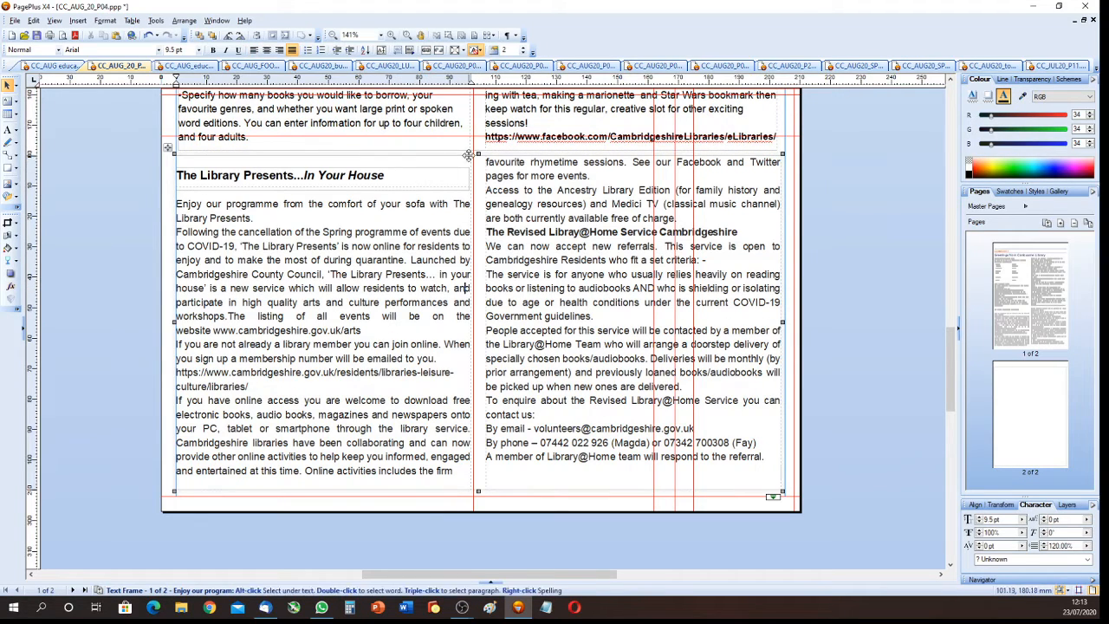
{"action": "left_click_drag", "start_coordinate": [478, 153], "coordinate": [479, 165]}
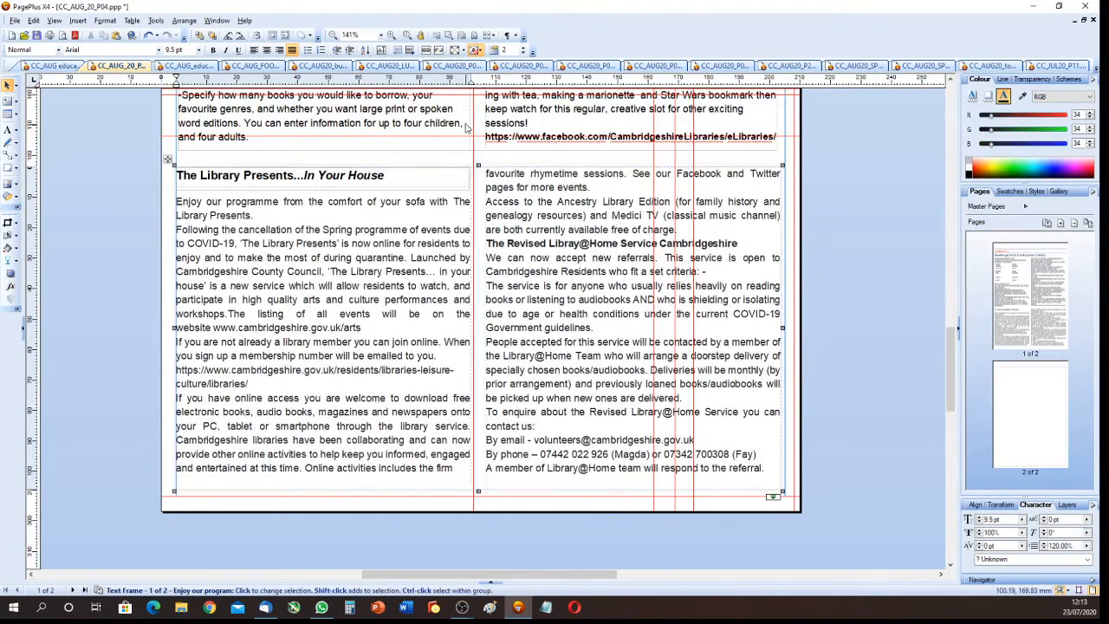
{"action": "left_click", "coordinate": [464, 123]}
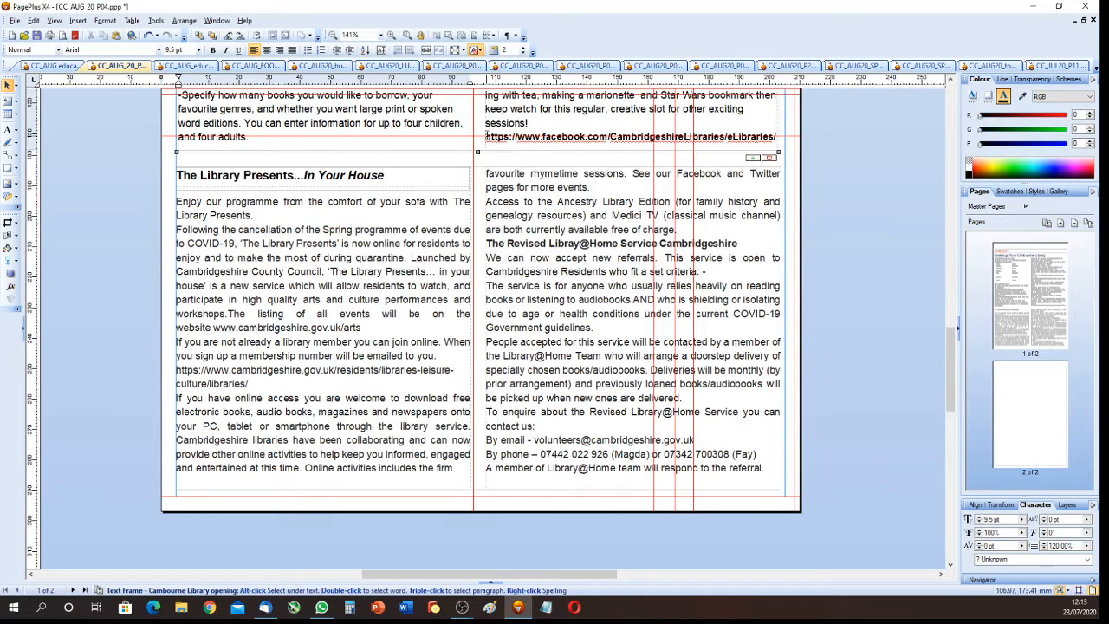
{"action": "left_click_drag", "start_coordinate": [477, 151], "coordinate": [478, 157]}
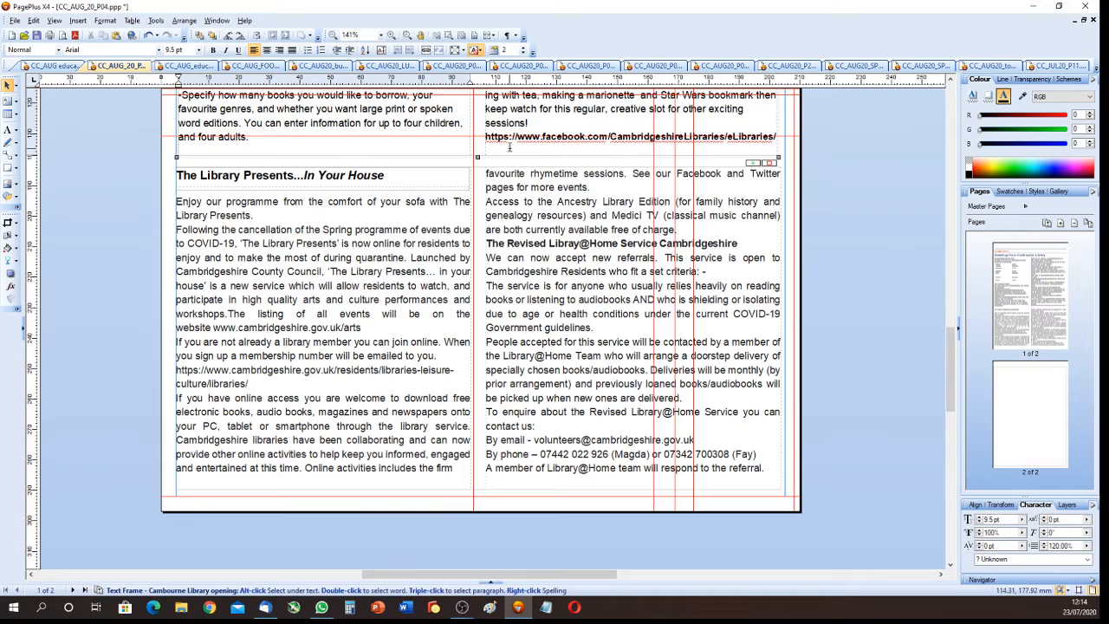
Reduce the opening-times table's height to about 47.5 mm so the Select and Collect Service text moves up beneath it
{"action": "scroll", "coordinate": [329, 284], "scroll_direction": "up", "scroll_amount": 5}
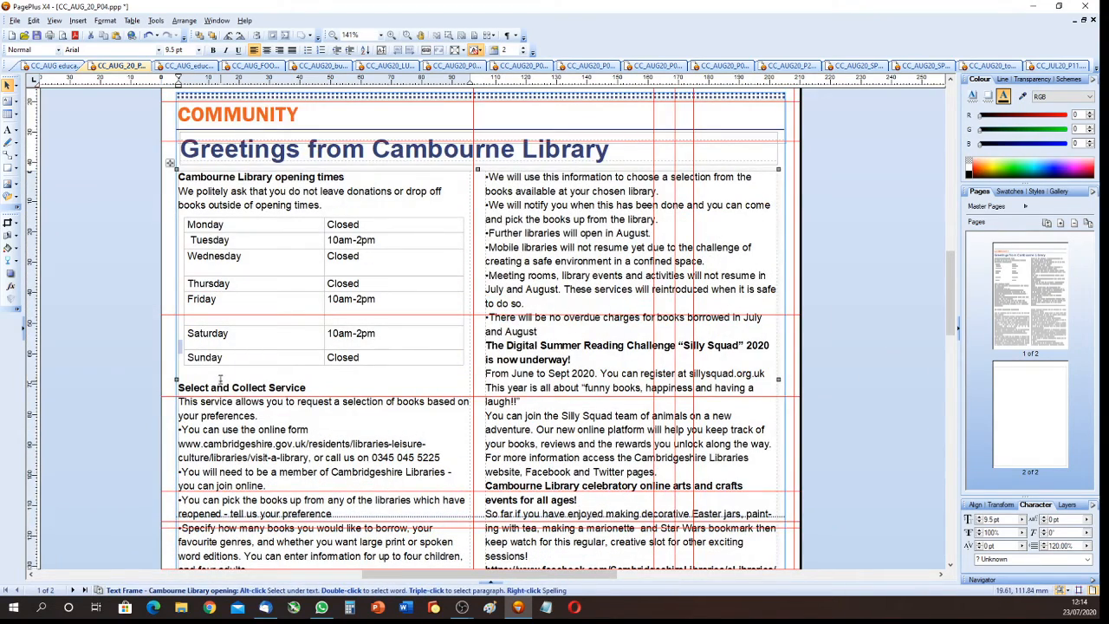
{"action": "left_click", "coordinate": [276, 289]}
{"action": "left_click_drag", "start_coordinate": [322, 377], "coordinate": [321, 370]}
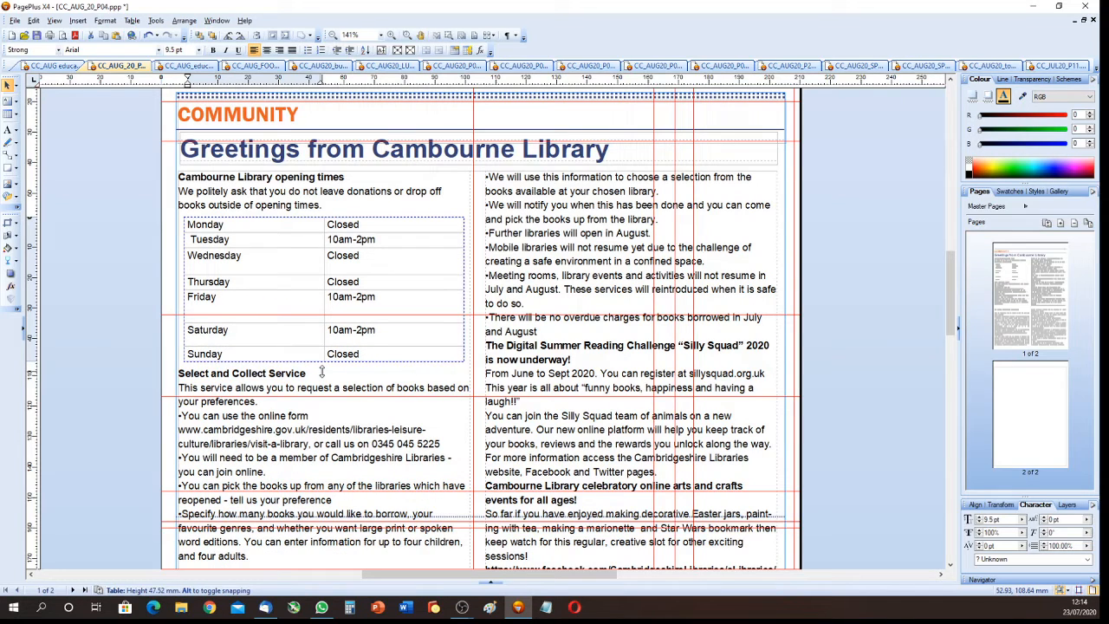
{"action": "left_click_drag", "start_coordinate": [322, 370], "coordinate": [322, 371]}
Remove the leading space before Tuesday in the opening-times table's second row and deselect the table
{"action": "left_click", "coordinate": [201, 281]}
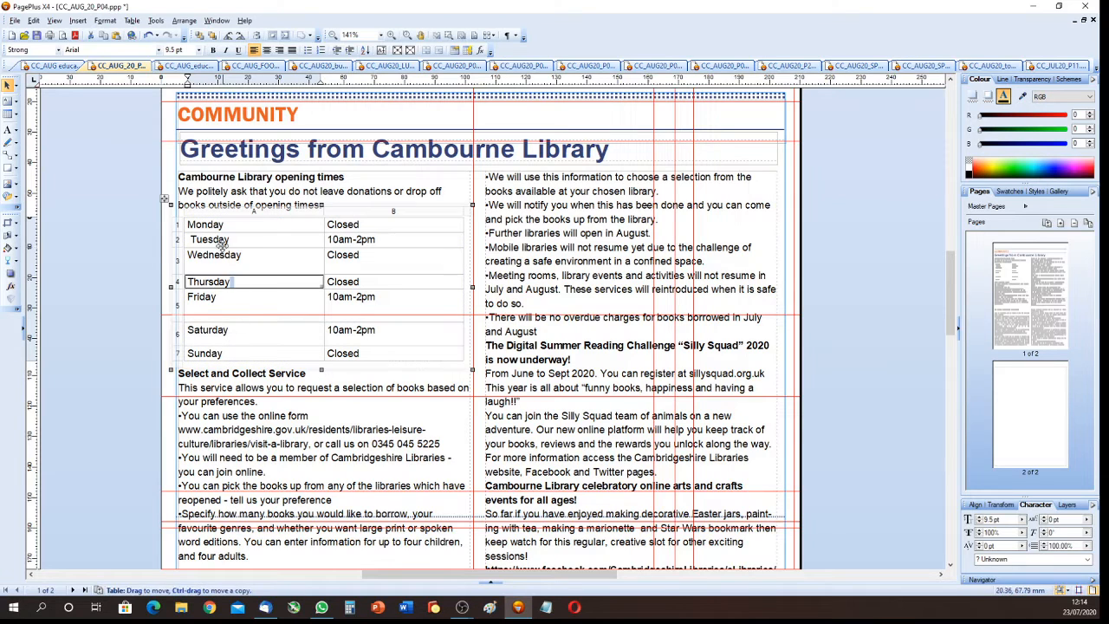
{"action": "left_click", "coordinate": [193, 239]}
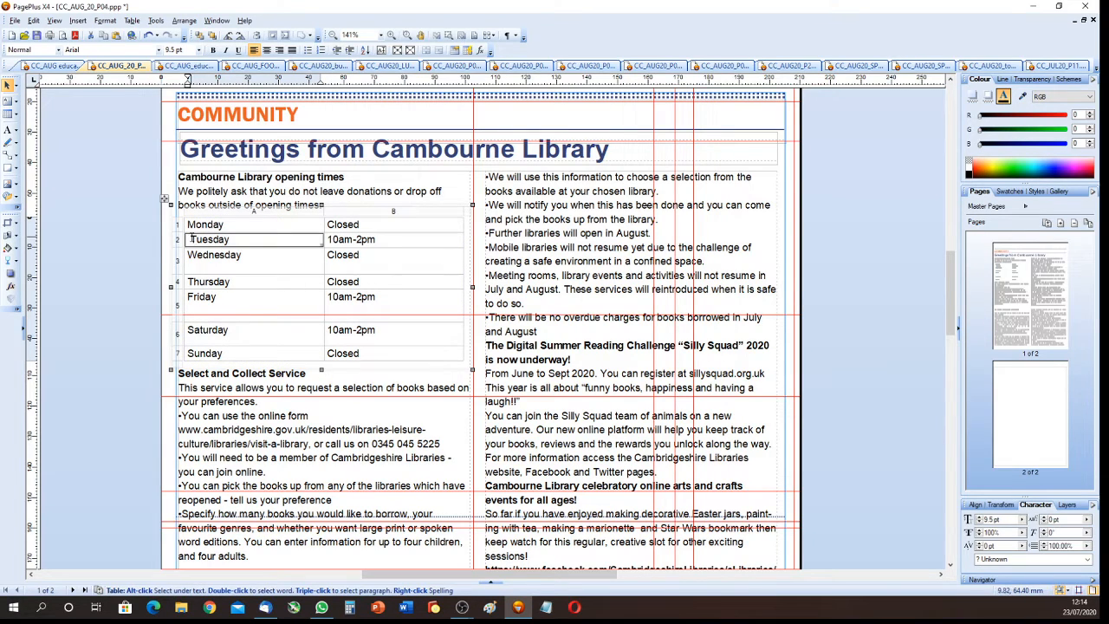
{"action": "key", "text": "BackSpace"}
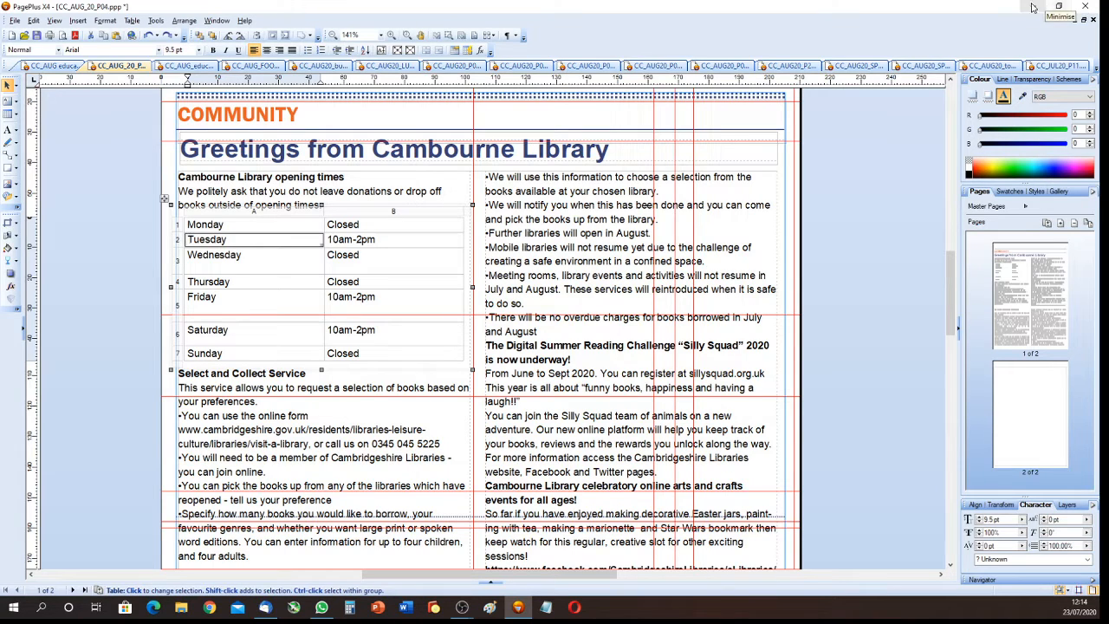
{"action": "left_click", "coordinate": [369, 415]}
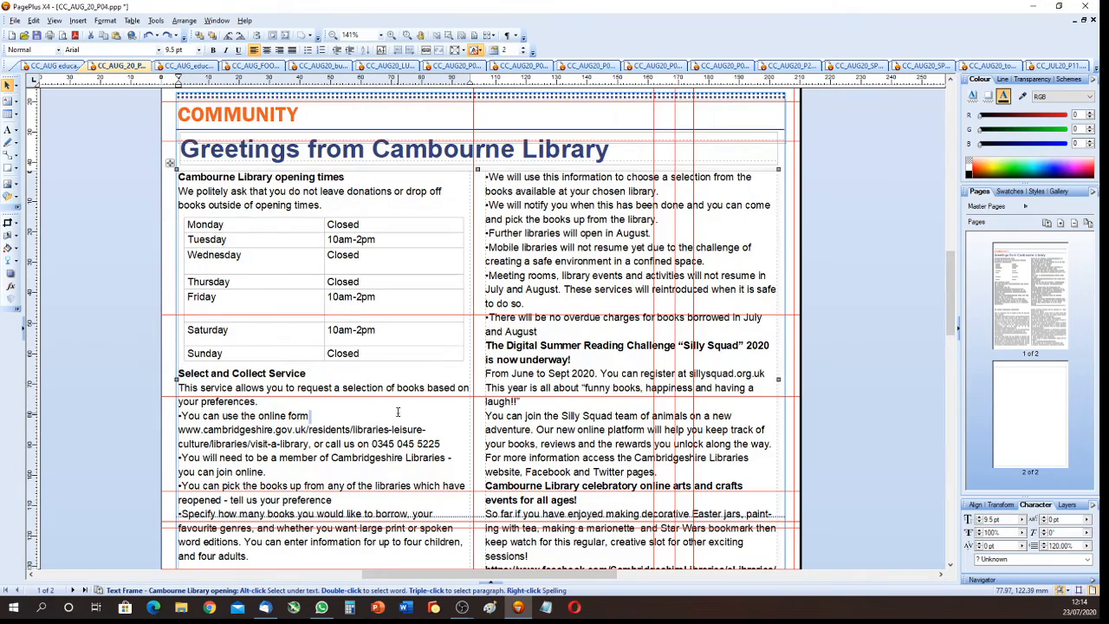
Adjust the bottom edge of the upper library text frame to a height of about 137 mm, just above the heading
{"action": "scroll", "coordinate": [397, 412], "scroll_direction": "down", "scroll_amount": 12}
{"action": "scroll", "coordinate": [693, 274], "scroll_direction": "up", "scroll_amount": 5}
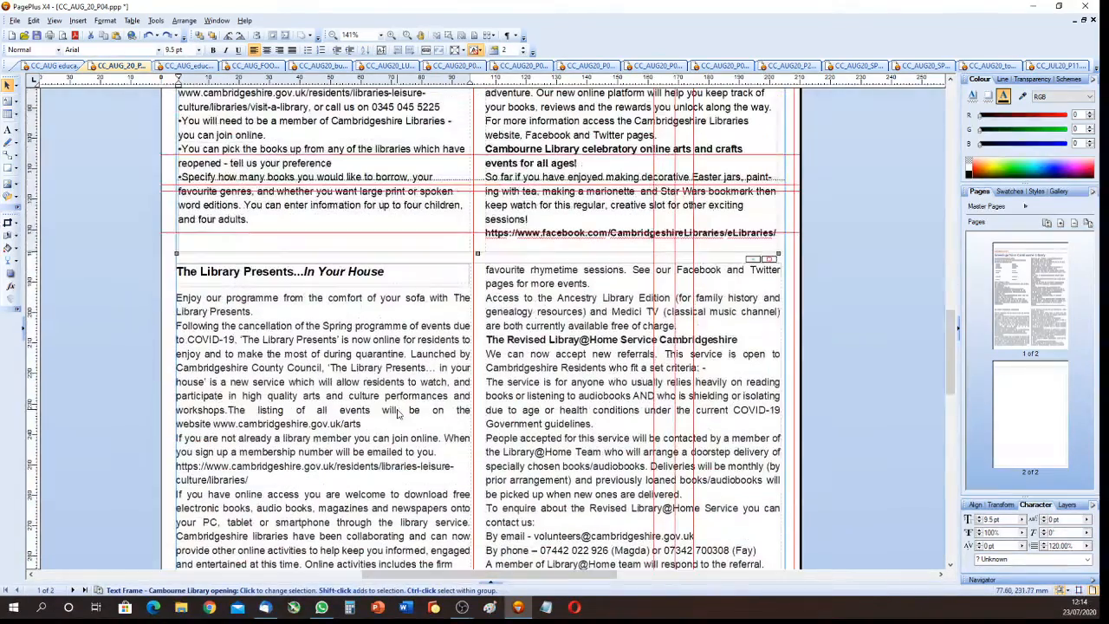
{"action": "left_click", "coordinate": [743, 206]}
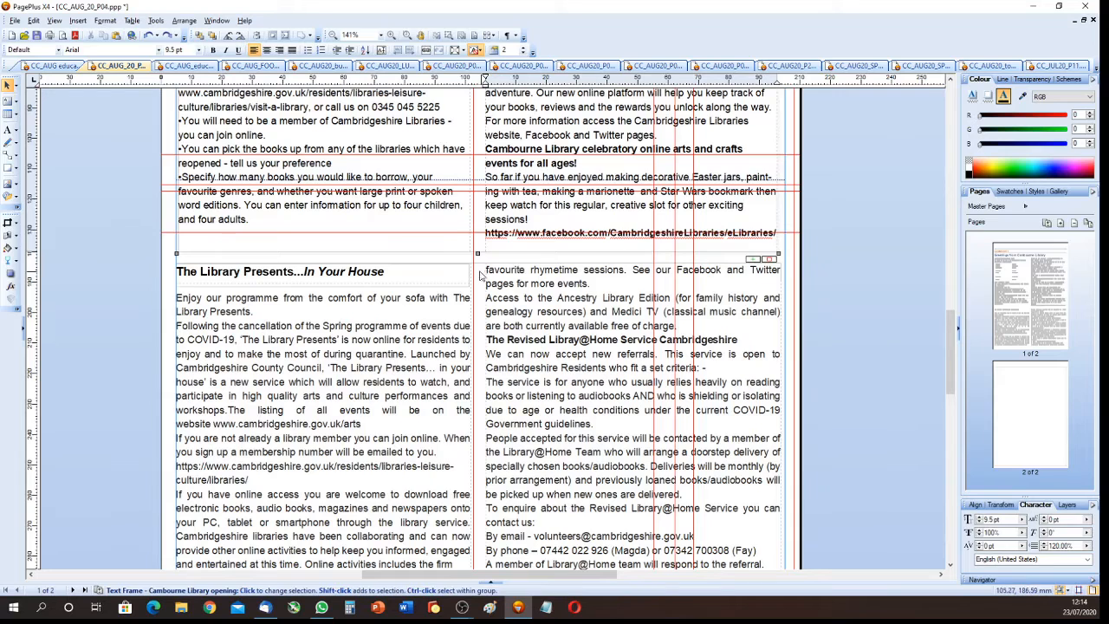
{"action": "left_click_drag", "start_coordinate": [479, 253], "coordinate": [474, 252]}
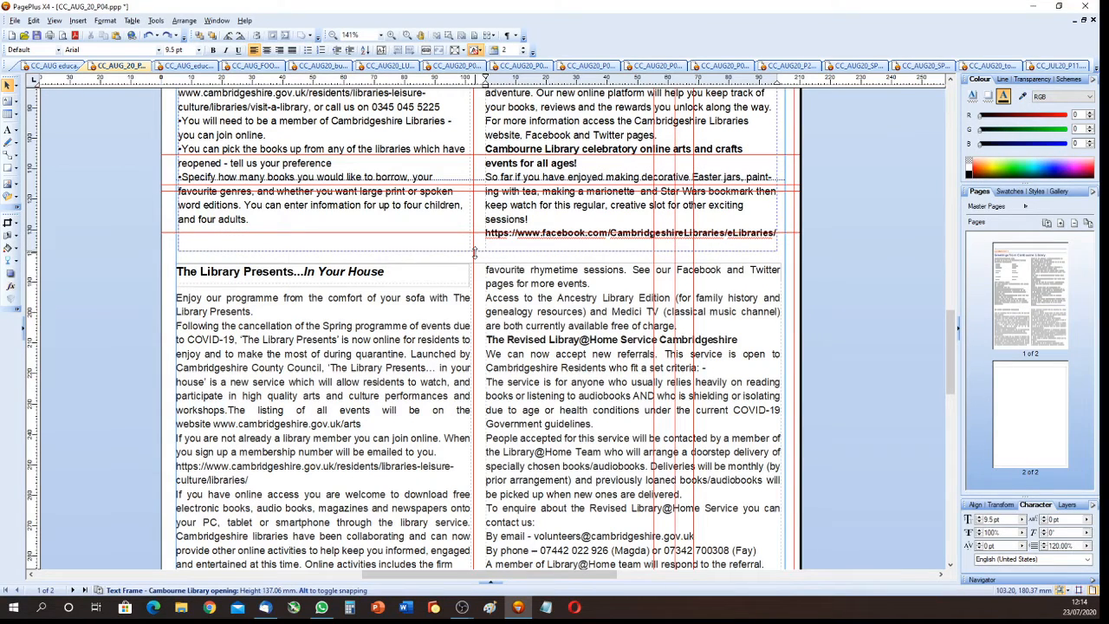
{"action": "left_click_drag", "start_coordinate": [475, 253], "coordinate": [474, 252]}
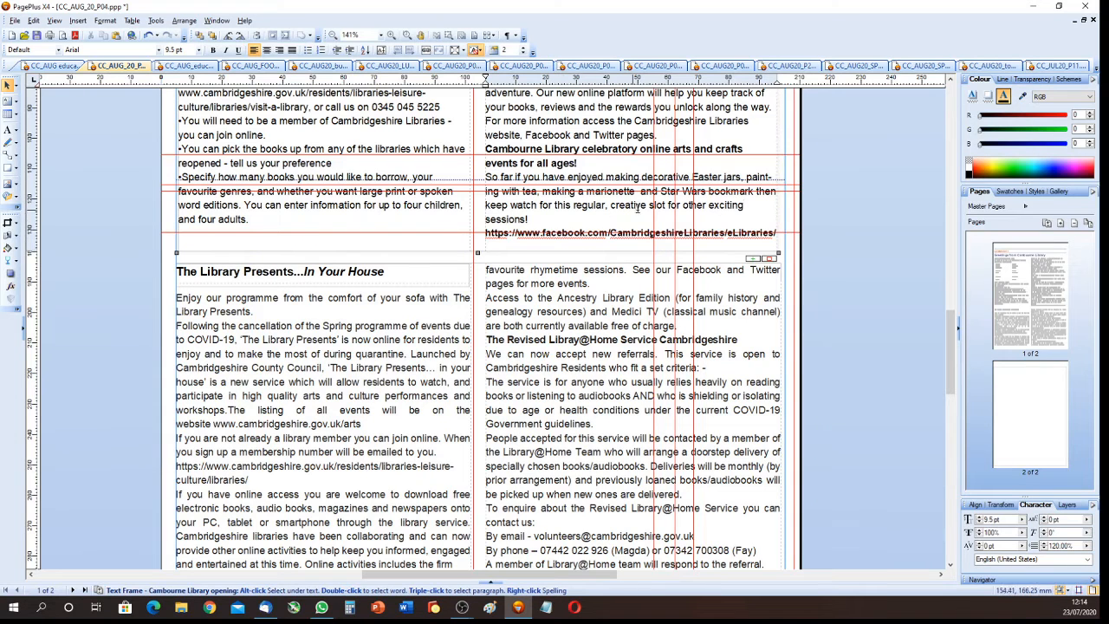
Move the top edge of the lower text frame well down, leaving a gap beneath the "The Library Presents" heading
{"action": "left_click_drag", "start_coordinate": [480, 253], "coordinate": [479, 355]}
{"action": "left_click", "coordinate": [479, 261]}
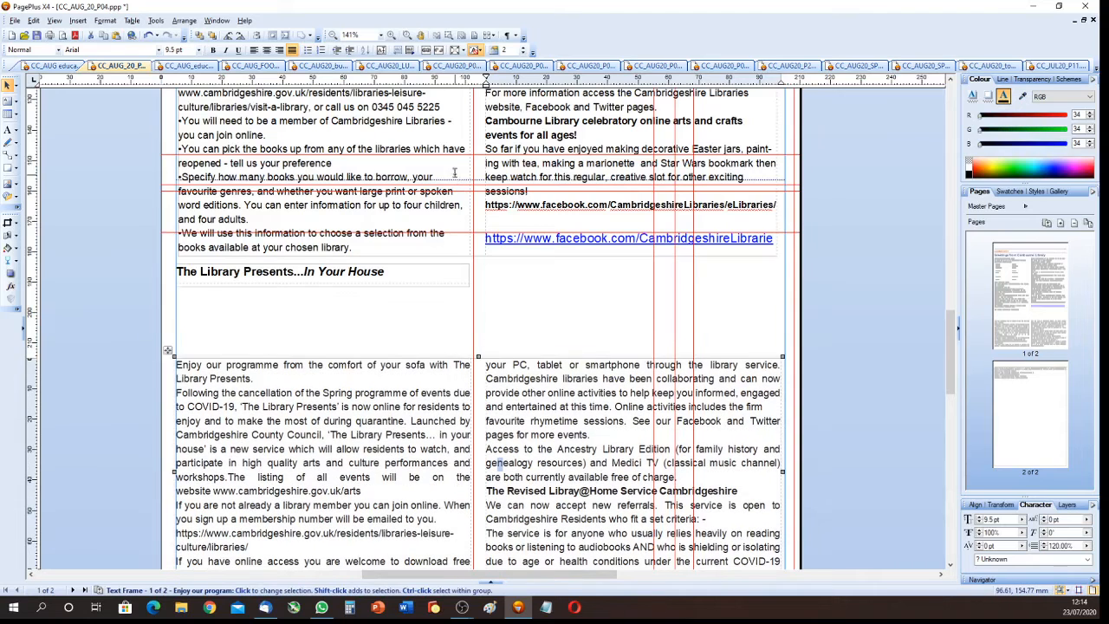
Temporarily extend the upper text frame to about 169 mm high to inspect its overflow text, and shrink it back above the heading
{"action": "left_click", "coordinate": [454, 171]}
{"action": "left_click_drag", "start_coordinate": [478, 256], "coordinate": [483, 348]}
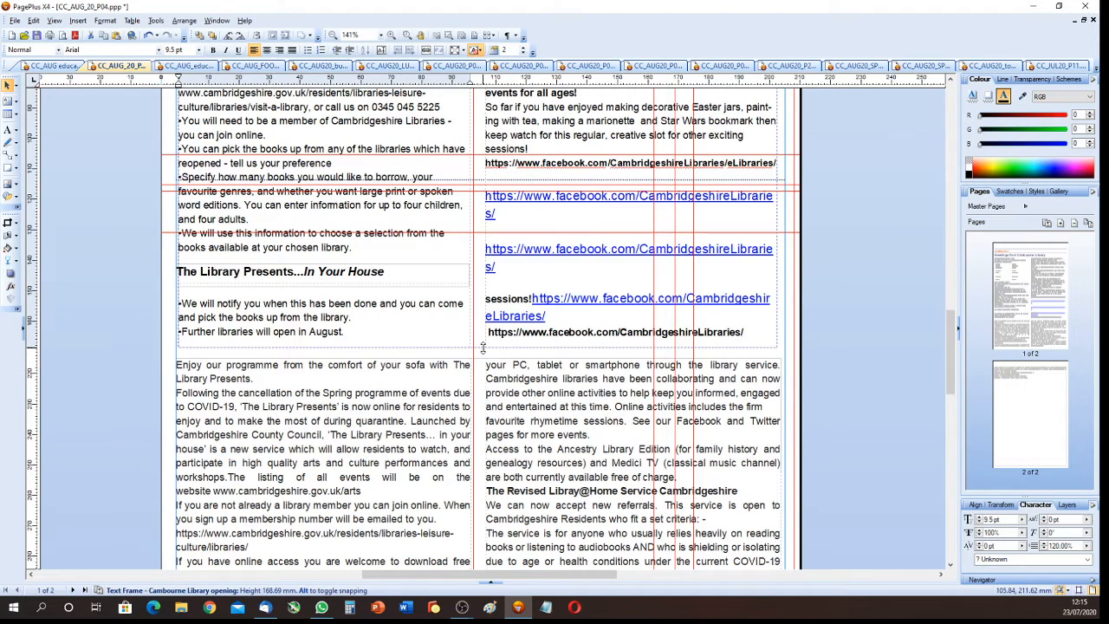
{"action": "left_click_drag", "start_coordinate": [483, 348], "coordinate": [483, 257]}
{"action": "scroll", "coordinate": [403, 247], "scroll_direction": "up", "scroll_amount": 5}
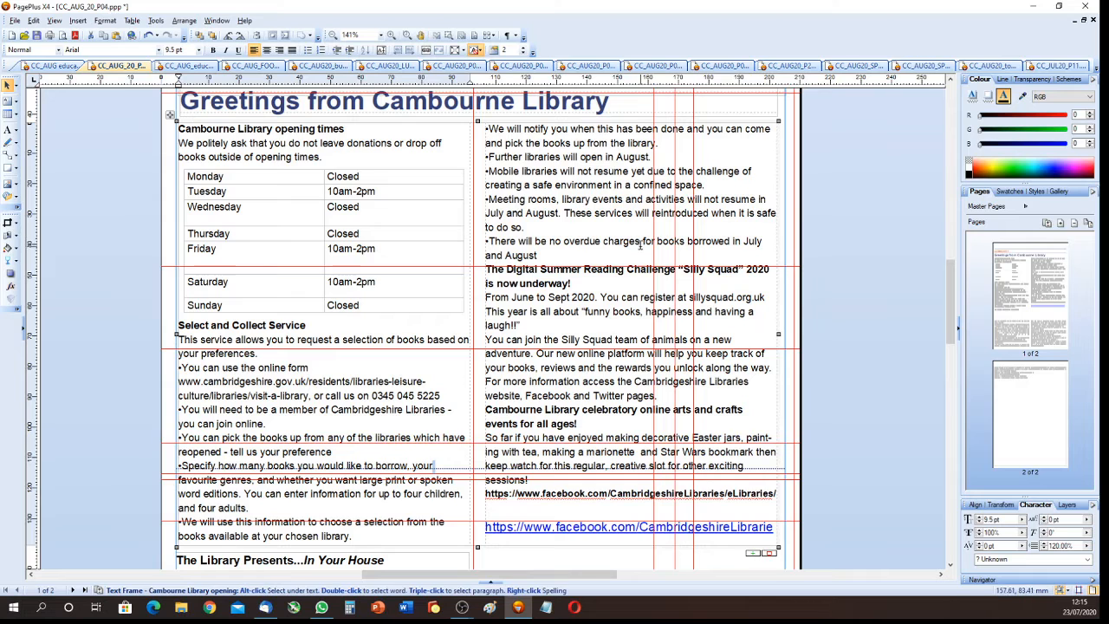
Review the Education 1 page, examining the E-Learning article with its photo collage and the Cambourne VC article with its picture placeholder
{"action": "left_click", "coordinate": [196, 67]}
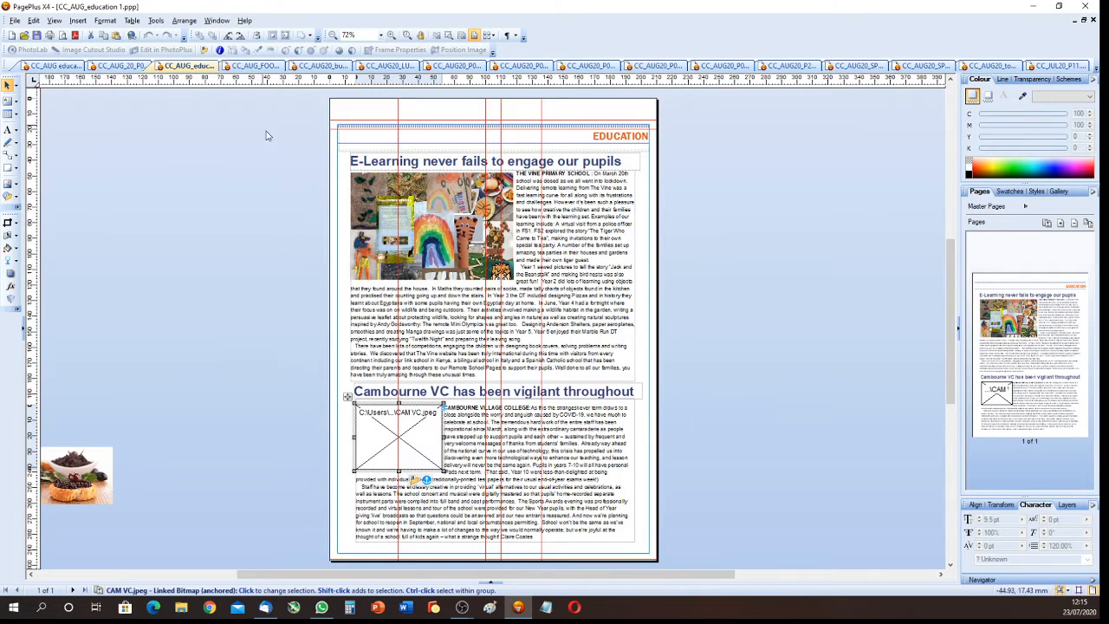
{"action": "scroll", "coordinate": [408, 321], "scroll_direction": "up", "scroll_amount": 2}
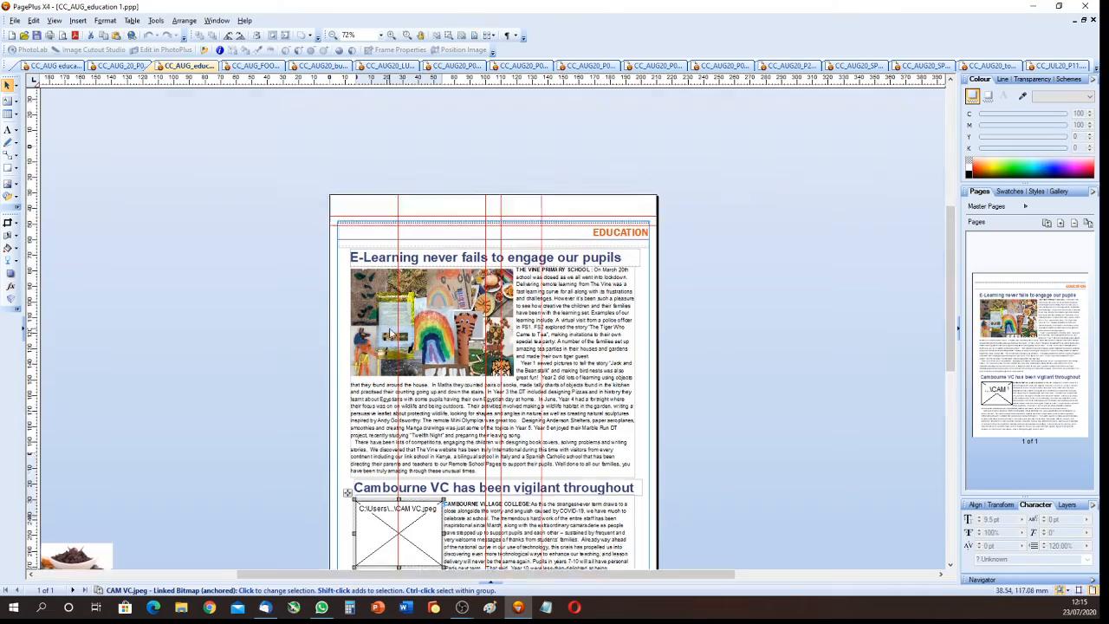
{"action": "scroll", "coordinate": [390, 325], "scroll_direction": "down", "scroll_amount": 1}
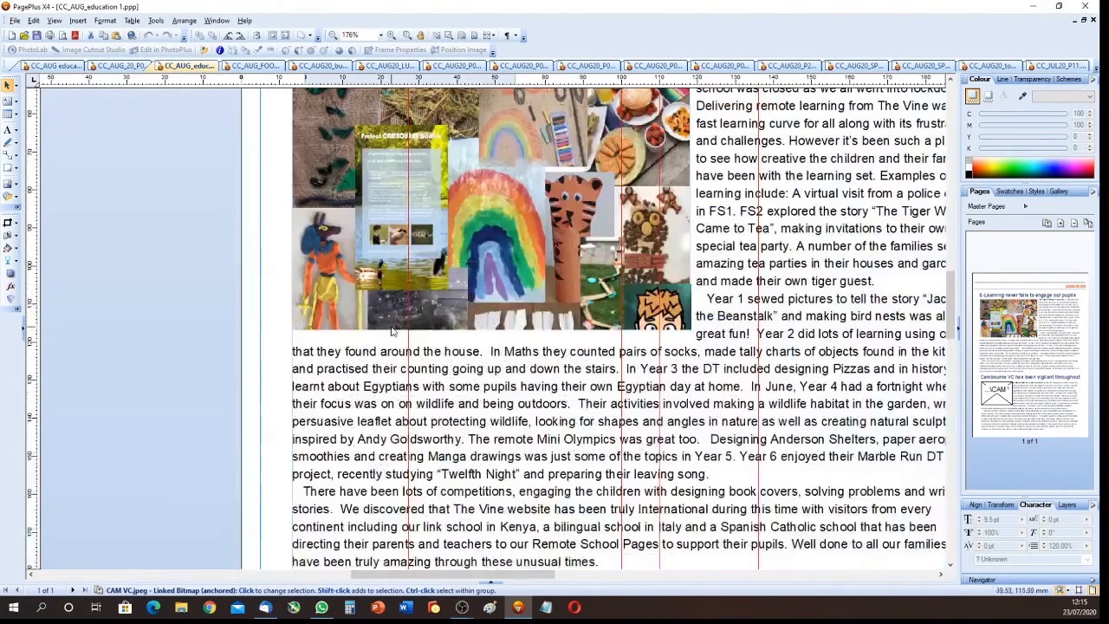
{"action": "scroll", "coordinate": [394, 327], "scroll_direction": "up", "scroll_amount": 5}
{"action": "scroll", "coordinate": [607, 329], "scroll_direction": "down", "scroll_amount": 3}
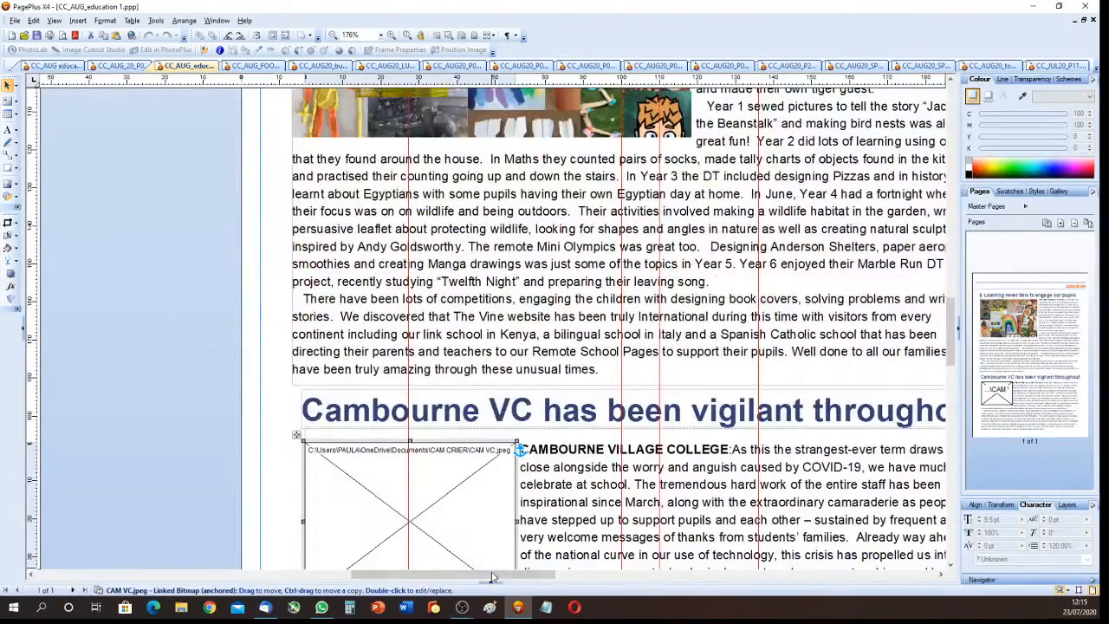
{"action": "left_click_drag", "start_coordinate": [496, 578], "coordinate": [470, 572]}
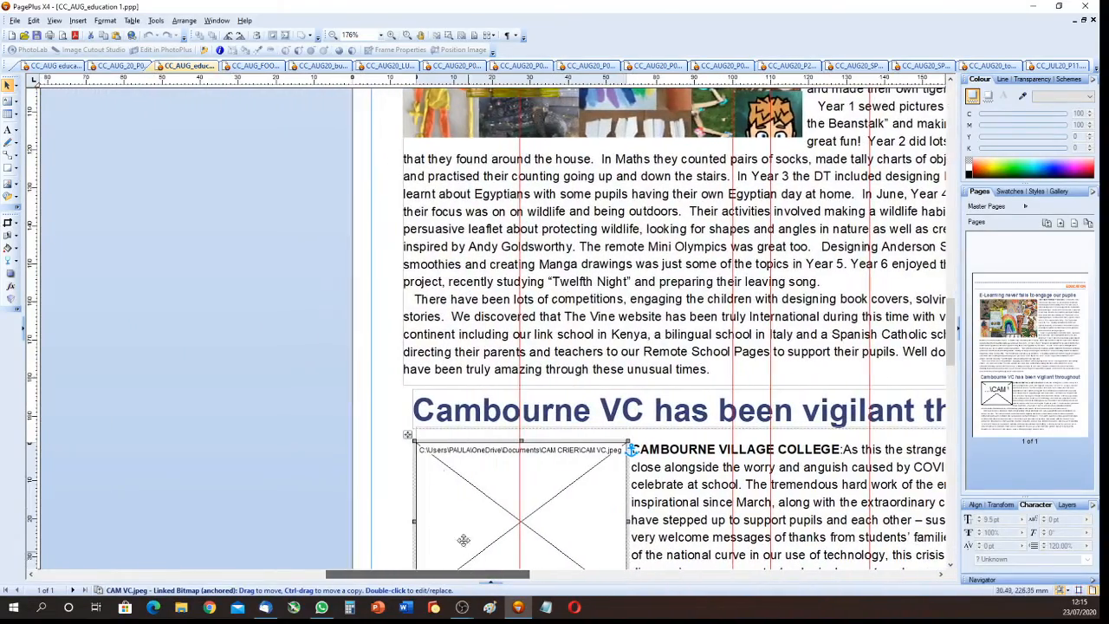
{"action": "scroll", "coordinate": [423, 460], "scroll_direction": "up", "scroll_amount": 9}
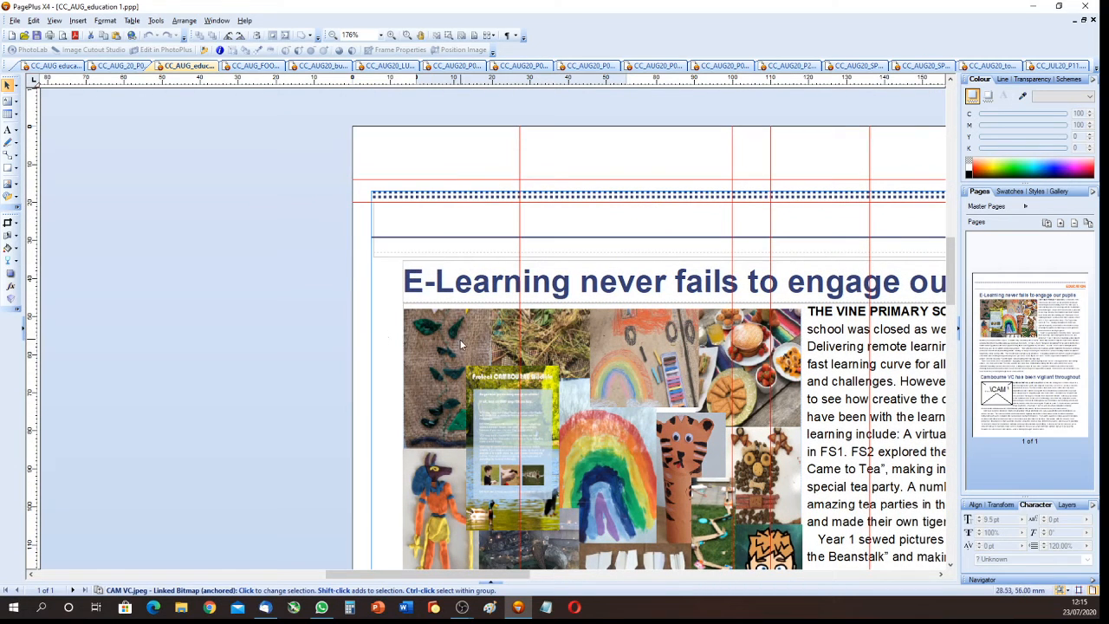
{"action": "scroll", "coordinate": [439, 356], "scroll_direction": "down", "scroll_amount": 1}
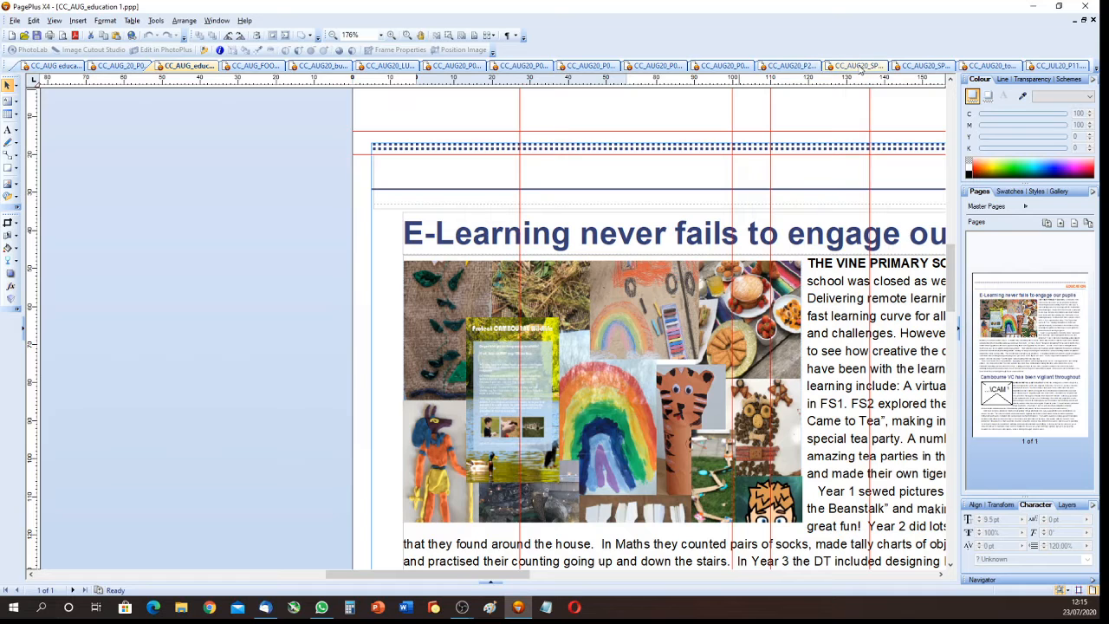
Look over the Sport 2, town council overflow and July P11 science pages, and return to the first Sport page
{"action": "left_click", "coordinate": [926, 66]}
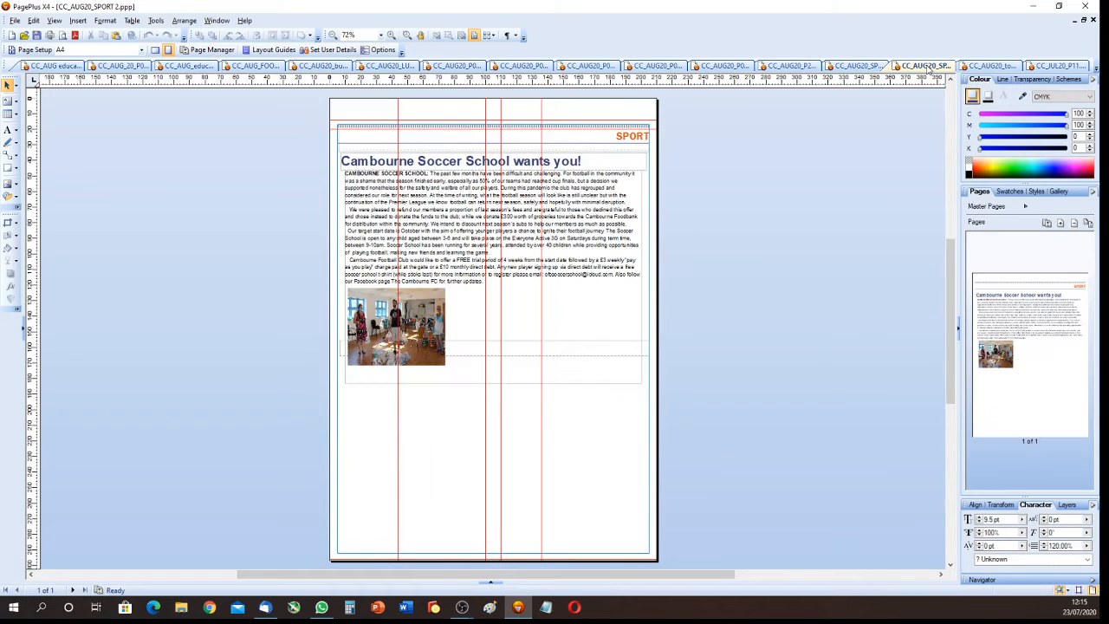
{"action": "left_click", "coordinate": [992, 66]}
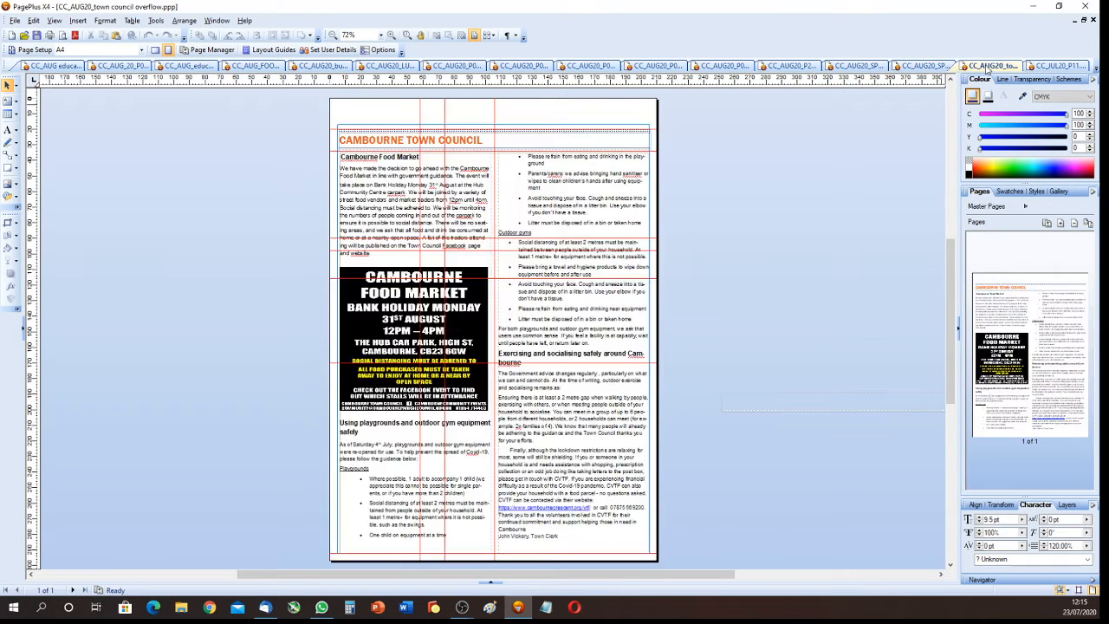
{"action": "left_click", "coordinate": [1039, 67]}
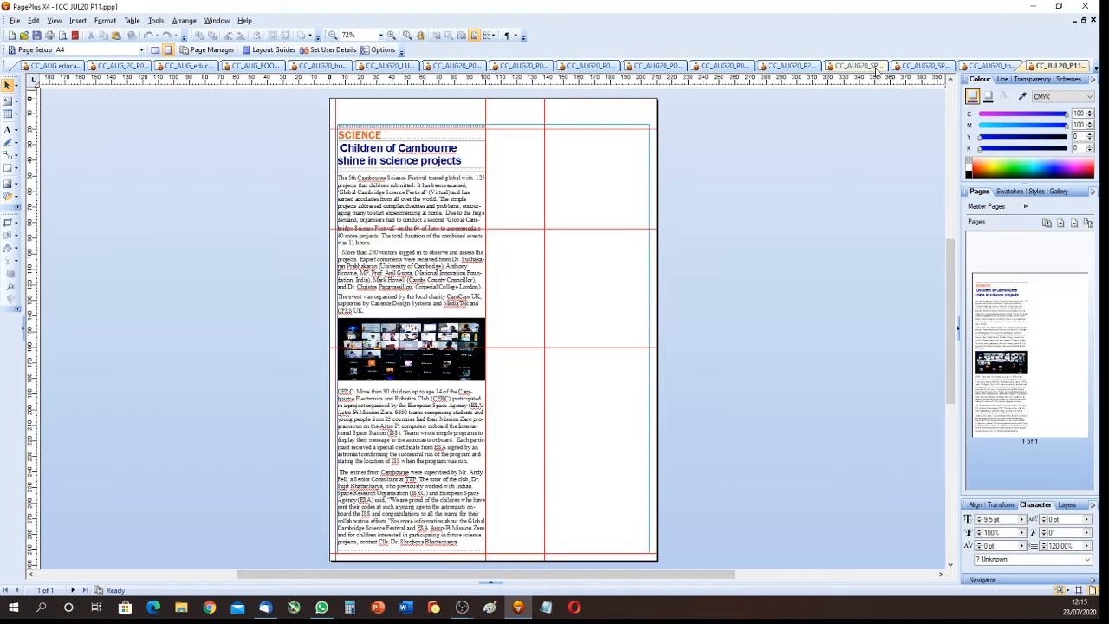
{"action": "left_click", "coordinate": [840, 68]}
Examine the Sport page P28, checking the two-column Tennis Club article frame and the Cricket Club section below it
{"action": "left_click", "coordinate": [788, 67]}
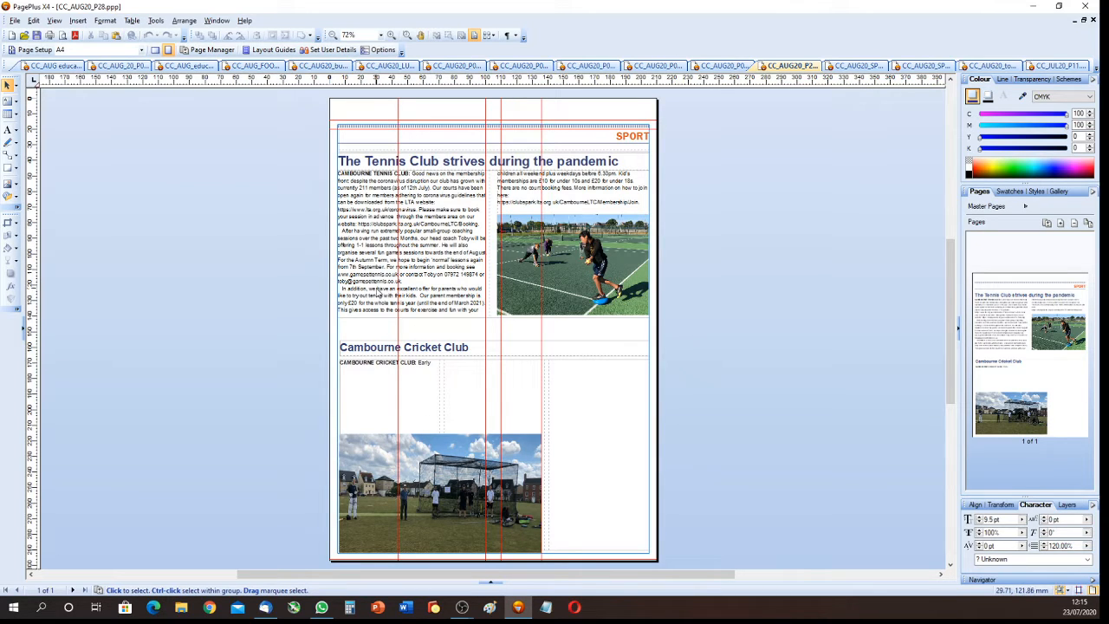
{"action": "scroll", "coordinate": [406, 294], "scroll_direction": "up", "scroll_amount": 4}
{"action": "scroll", "coordinate": [407, 297], "scroll_direction": "down", "scroll_amount": 3}
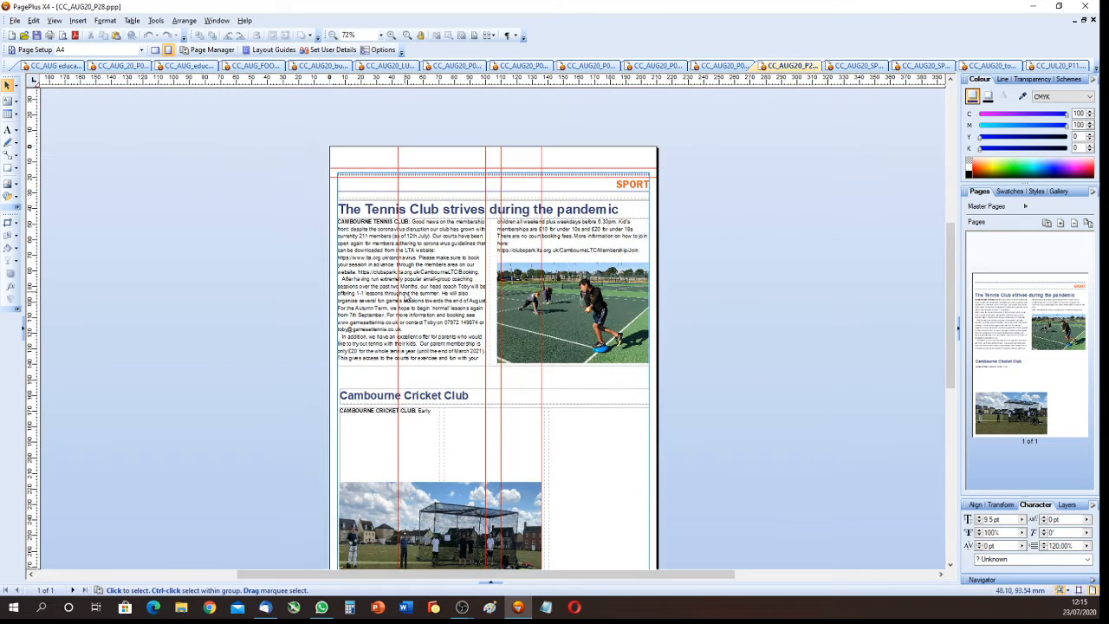
{"action": "scroll", "coordinate": [403, 297], "scroll_direction": "up", "scroll_amount": 2}
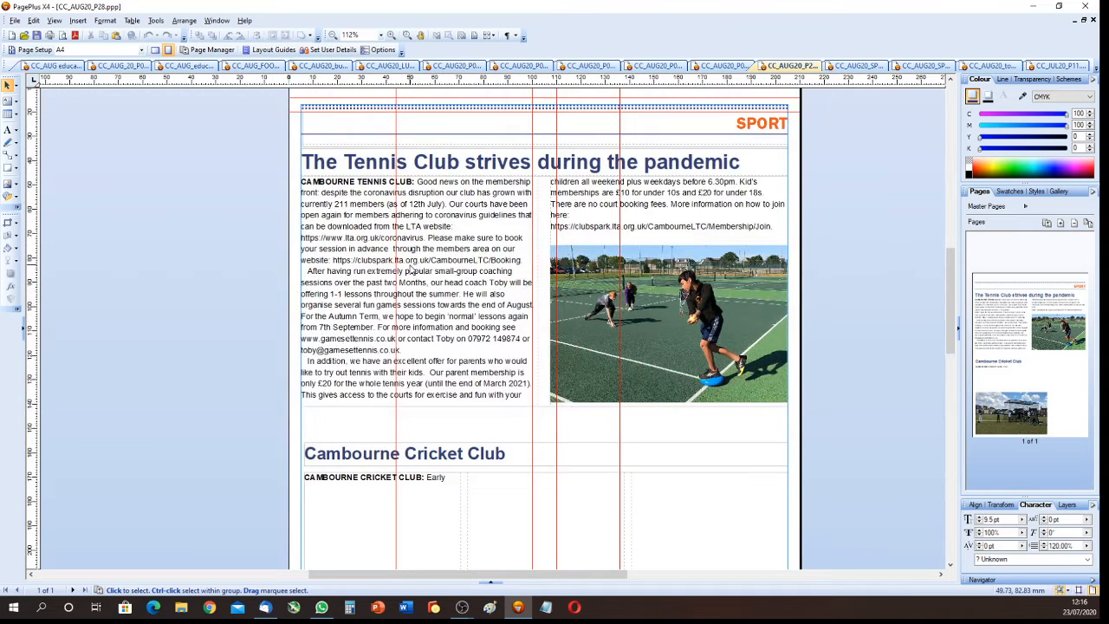
{"action": "left_click", "coordinate": [405, 268]}
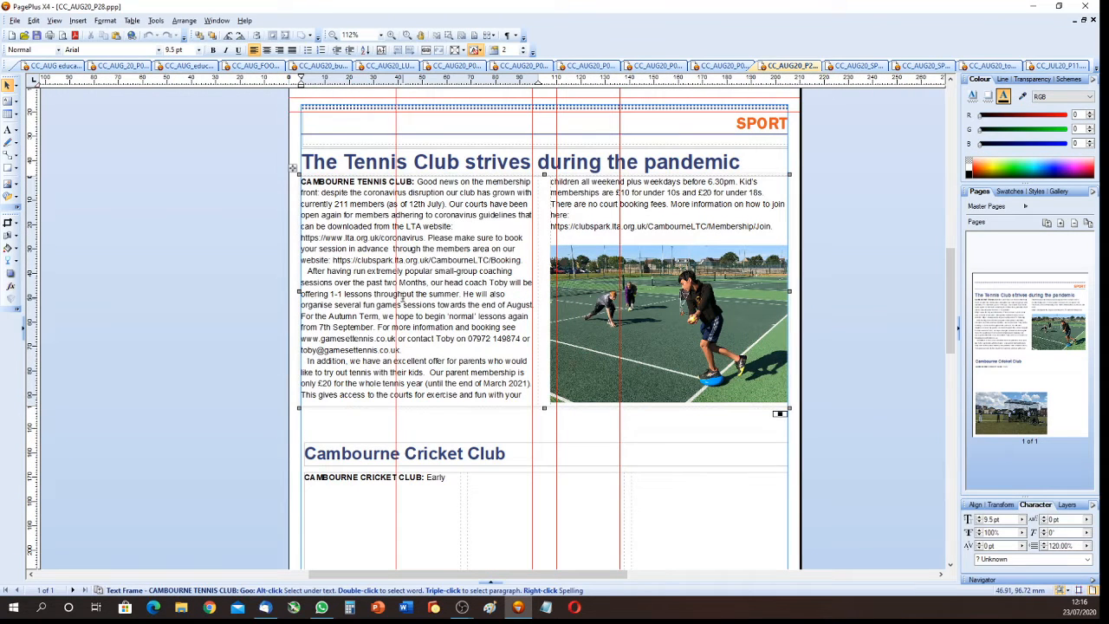
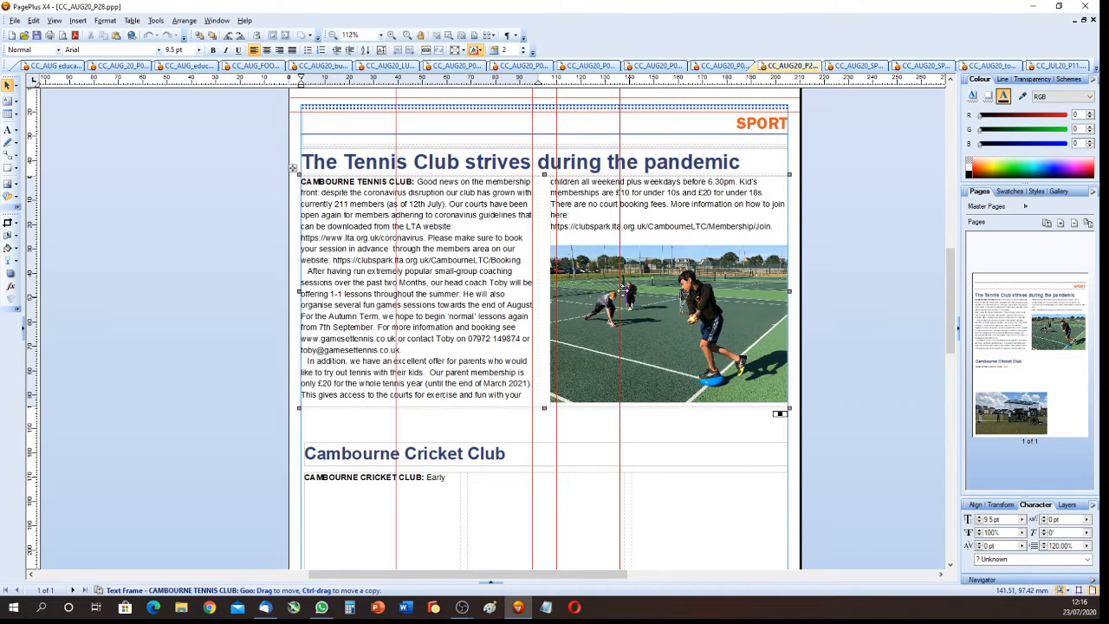
Review the Community page P03, comparing the three-column "Letters to the Crier" layout with the continued Morrisons article and its photos
{"action": "left_click", "coordinate": [654, 68]}
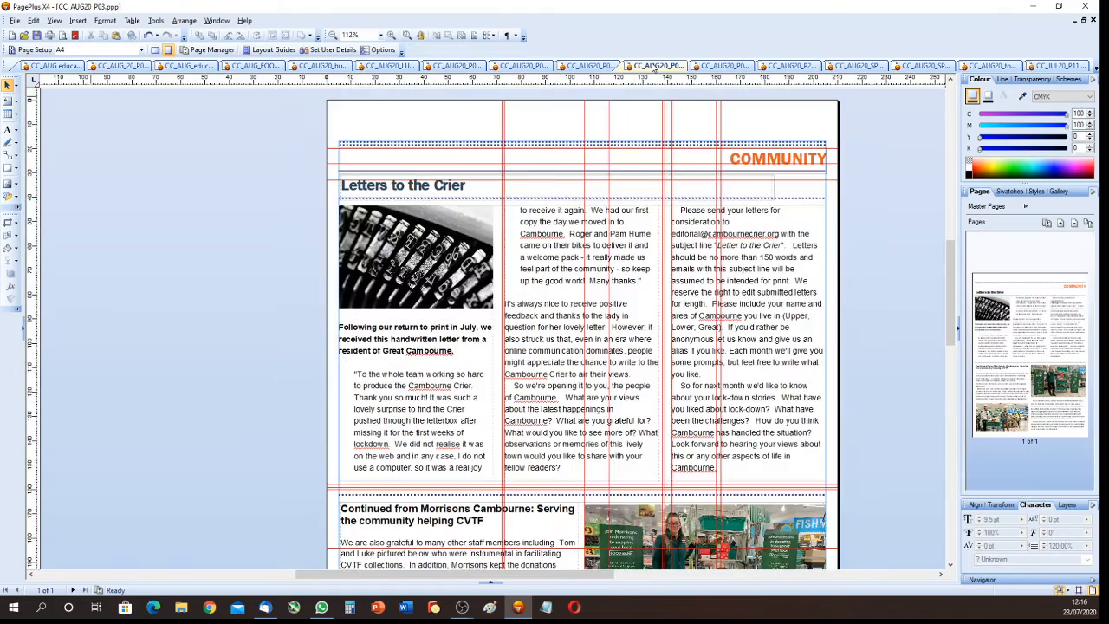
{"action": "scroll", "coordinate": [539, 259], "scroll_direction": "down", "scroll_amount": 3}
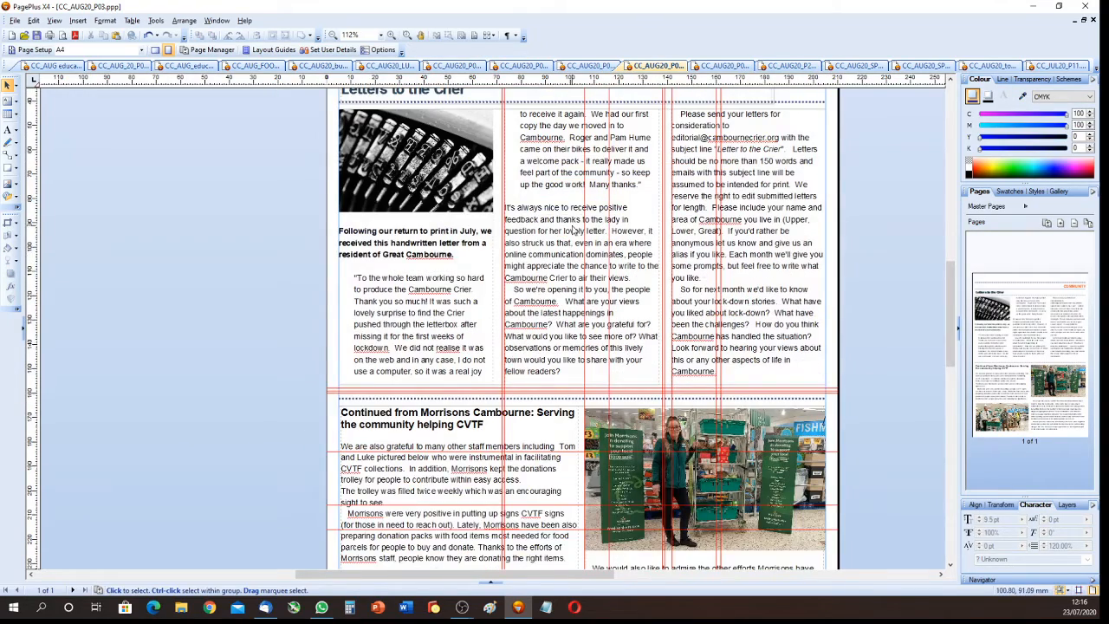
{"action": "left_click", "coordinate": [572, 229]}
{"action": "scroll", "coordinate": [572, 230], "scroll_direction": "down", "scroll_amount": 5}
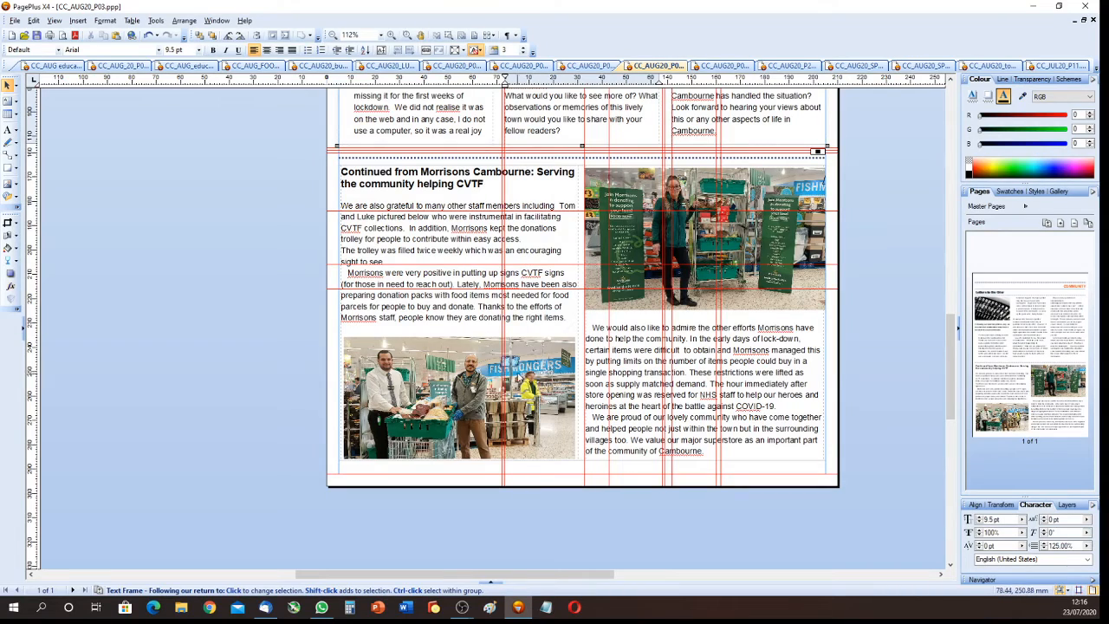
{"action": "scroll", "coordinate": [565, 403], "scroll_direction": "up", "scroll_amount": 5}
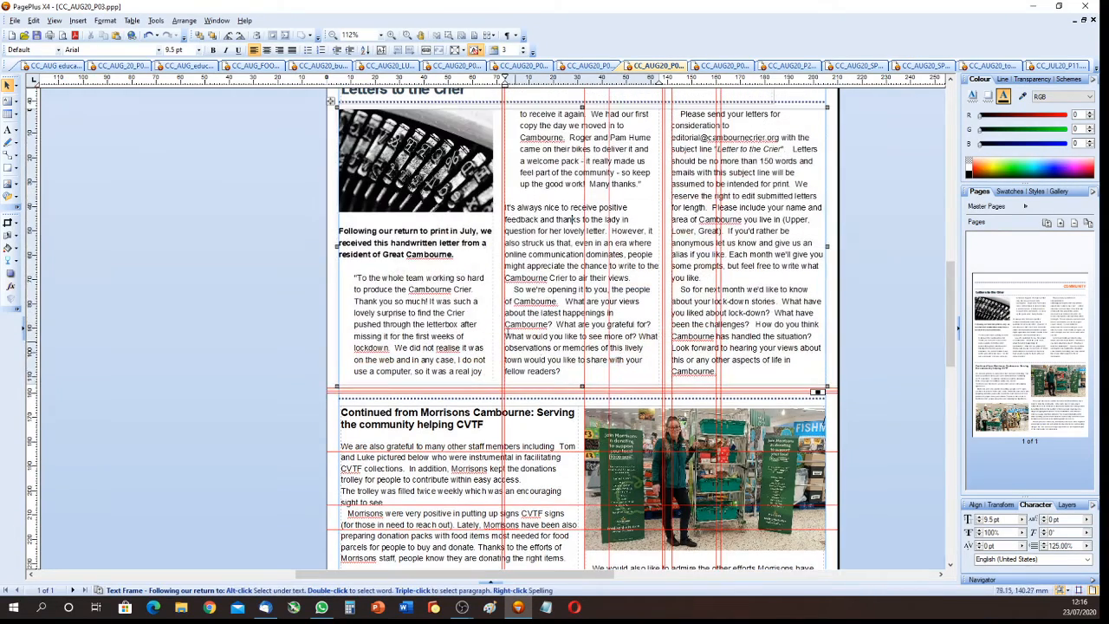
{"action": "scroll", "coordinate": [495, 316], "scroll_direction": "down", "scroll_amount": 6}
{"action": "scroll", "coordinate": [495, 316], "scroll_direction": "up", "scroll_amount": 6}
{"action": "scroll", "coordinate": [500, 303], "scroll_direction": "down", "scroll_amount": 5}
{"action": "scroll", "coordinate": [500, 303], "scroll_direction": "up", "scroll_amount": 5}
{"action": "scroll", "coordinate": [500, 304], "scroll_direction": "up", "scroll_amount": 2}
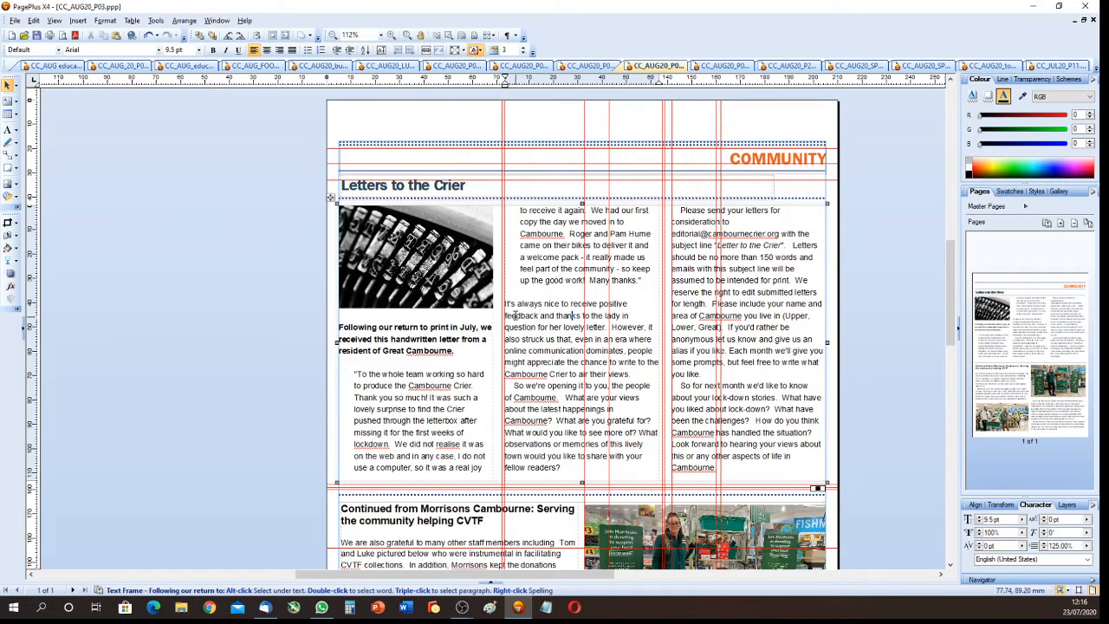
{"action": "scroll", "coordinate": [559, 290], "scroll_direction": "down", "scroll_amount": 7}
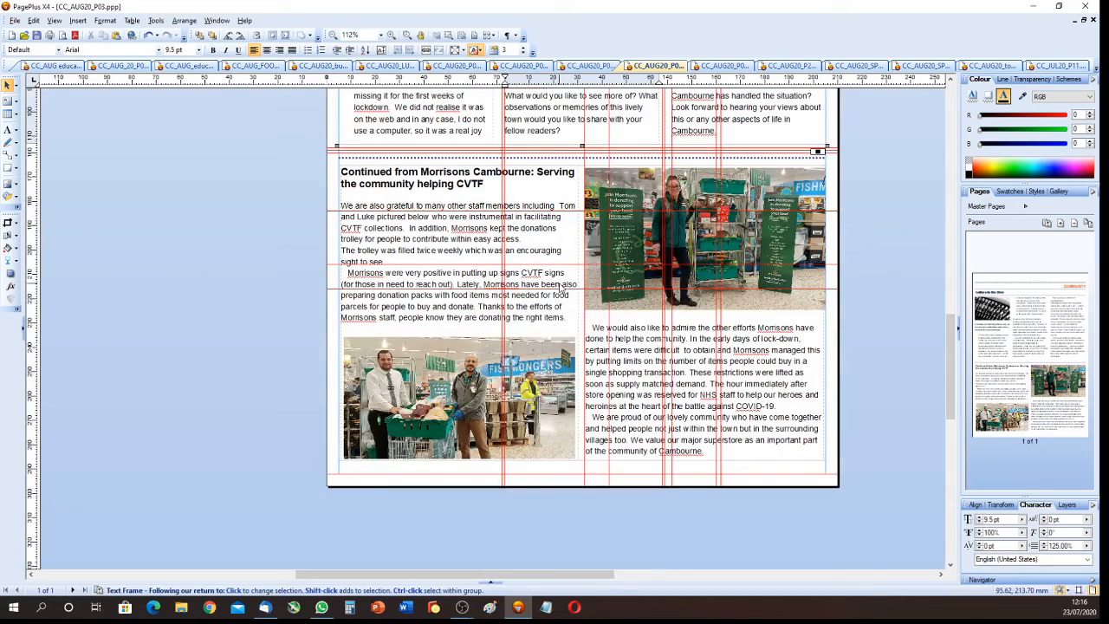
{"action": "scroll", "coordinate": [561, 290], "scroll_direction": "up", "scroll_amount": 1}
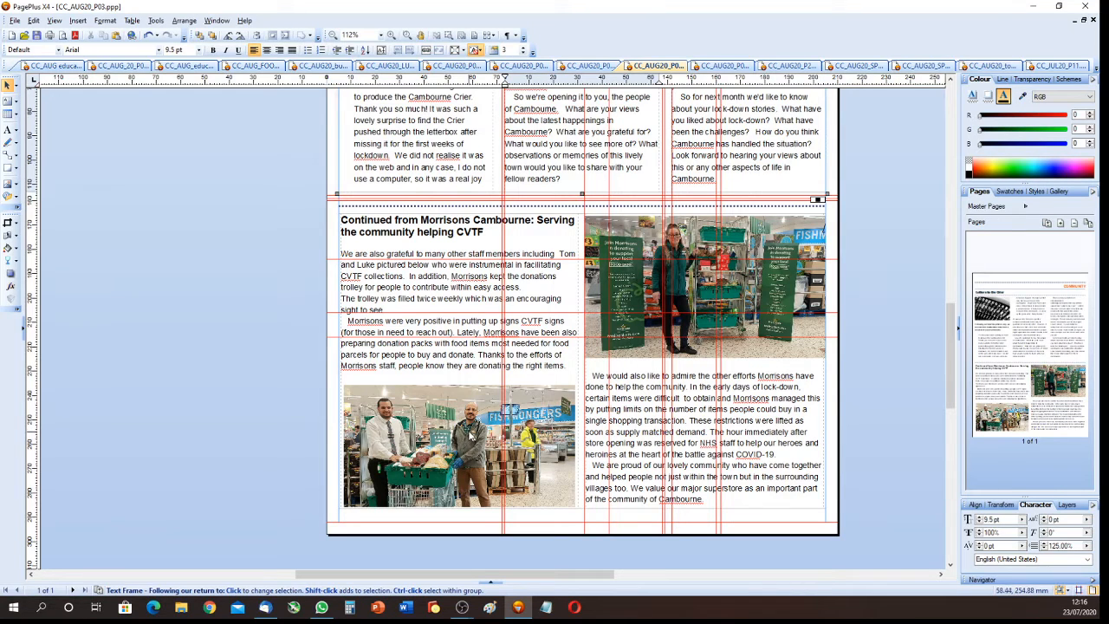
{"action": "scroll", "coordinate": [470, 433], "scroll_direction": "up", "scroll_amount": 7}
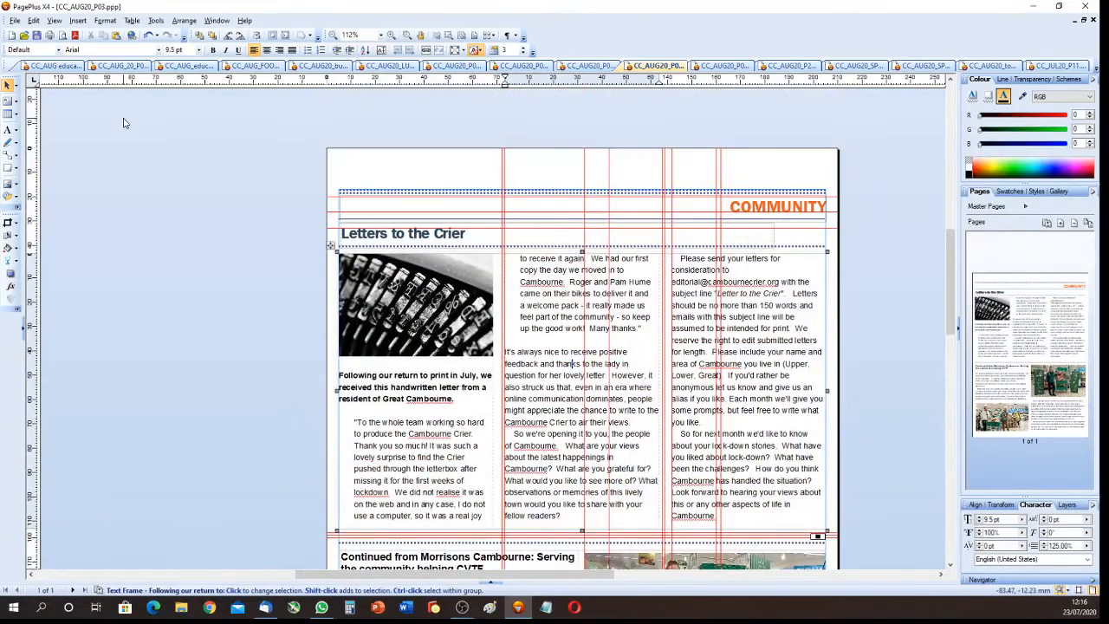
Review the Education 2 page, examining the mobile residents article and the lobbying residents article below it
{"action": "left_click", "coordinate": [30, 67]}
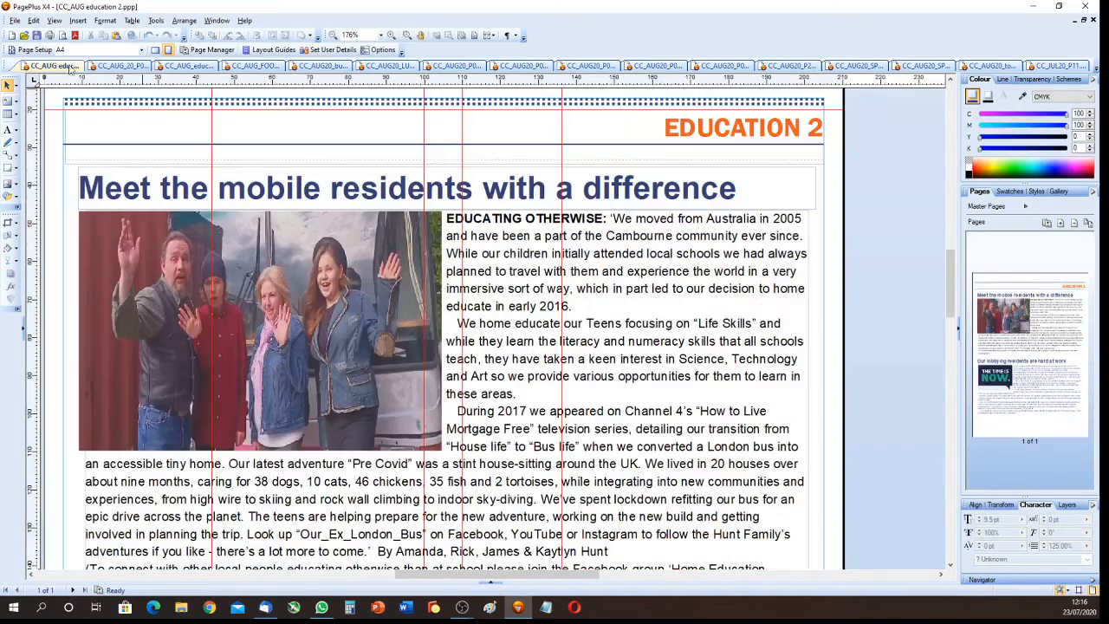
{"action": "scroll", "coordinate": [639, 284], "scroll_direction": "down", "scroll_amount": 3}
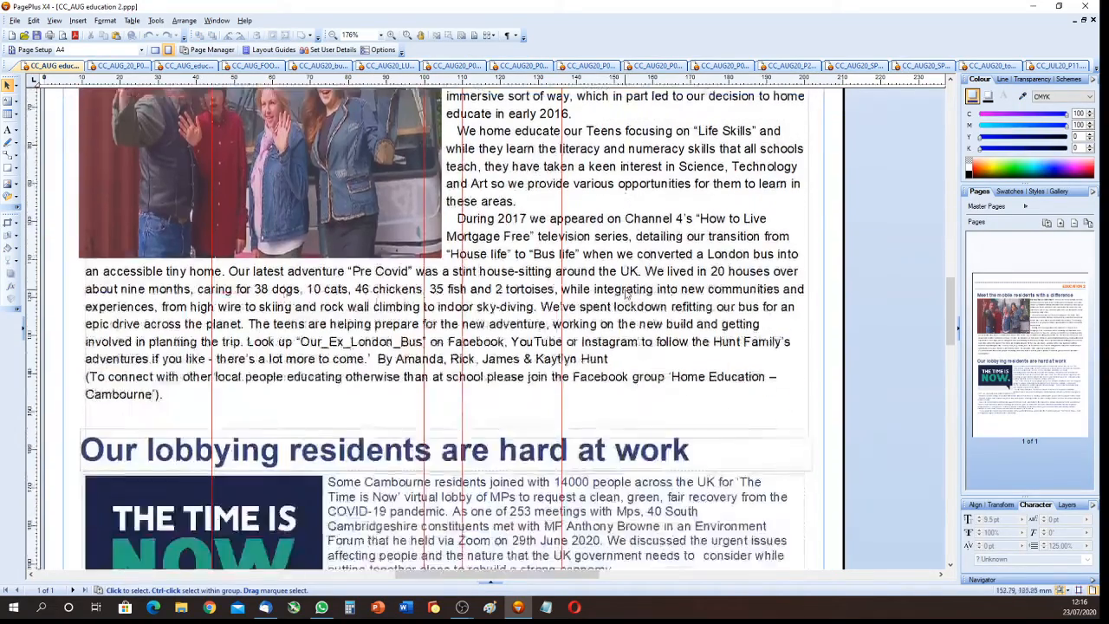
{"action": "scroll", "coordinate": [633, 289], "scroll_direction": "up", "scroll_amount": 3}
{"action": "scroll", "coordinate": [622, 296], "scroll_direction": "down", "scroll_amount": 3}
{"action": "scroll", "coordinate": [622, 296], "scroll_direction": "up", "scroll_amount": 1}
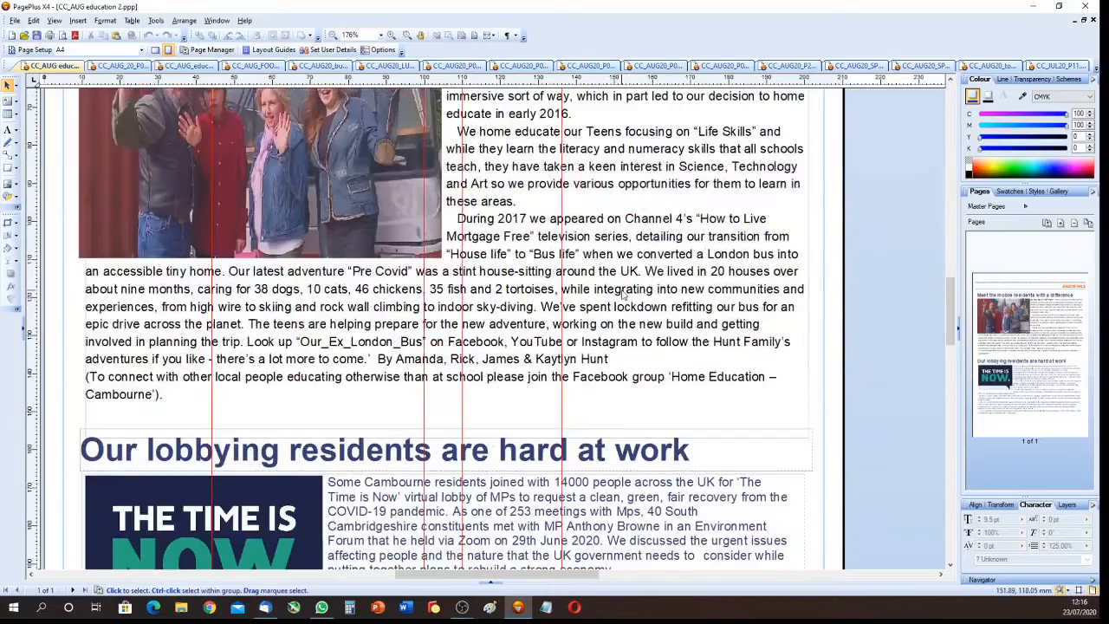
{"action": "scroll", "coordinate": [607, 299], "scroll_direction": "down", "scroll_amount": 3}
Change the text colour of the whole "Our lobbying residents are hard at work" article body to black
{"action": "left_click", "coordinate": [528, 310]}
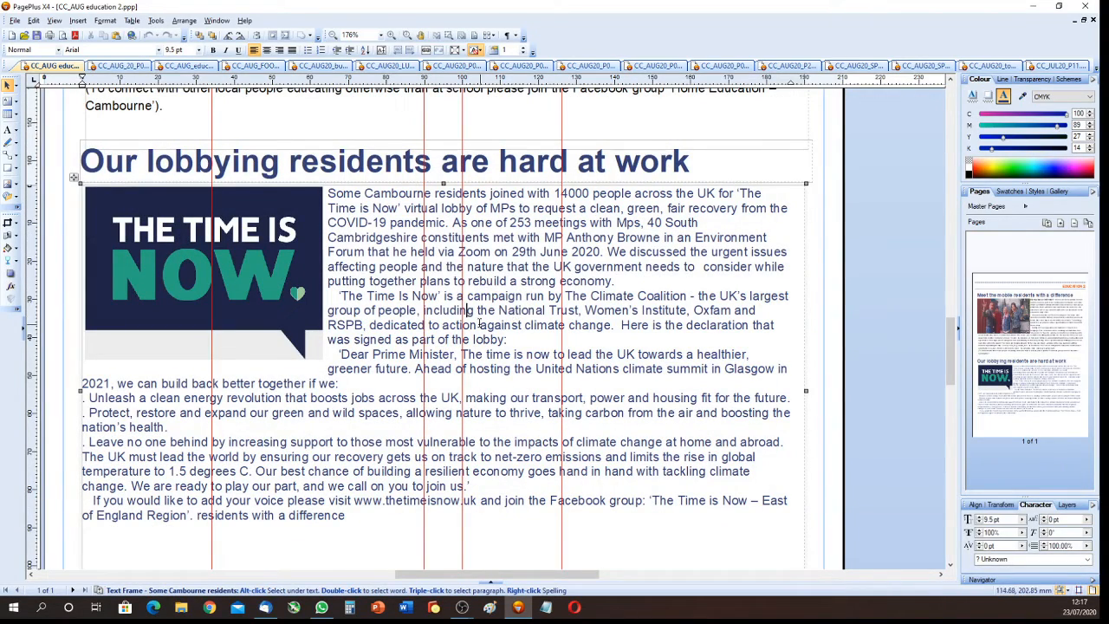
{"action": "scroll", "coordinate": [472, 325], "scroll_direction": "down", "scroll_amount": 3}
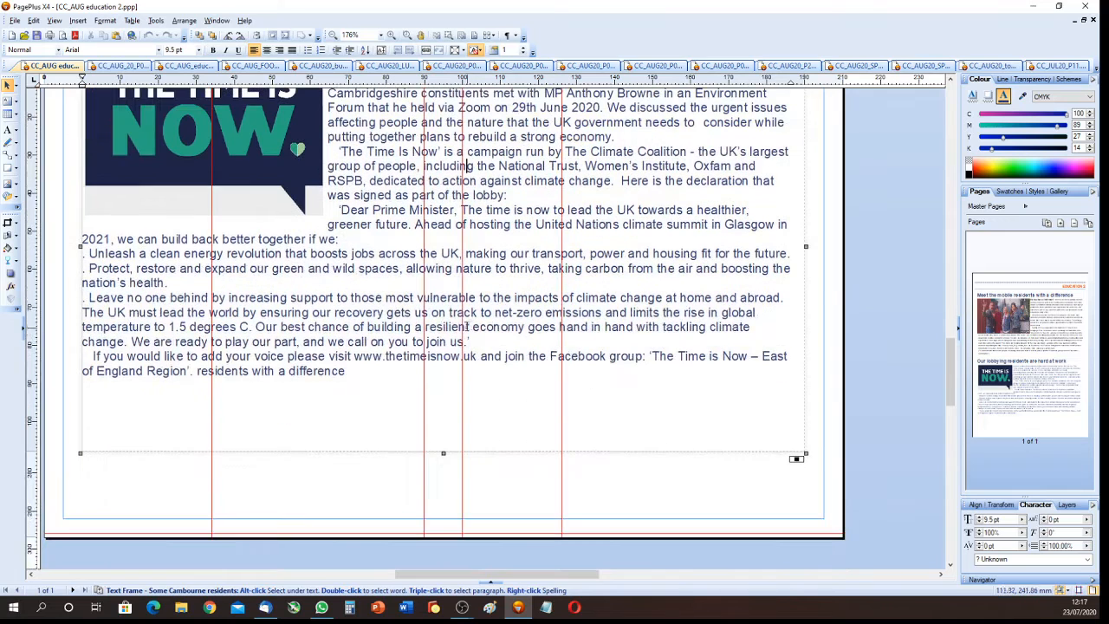
{"action": "left_click_drag", "start_coordinate": [372, 371], "coordinate": [326, 131]}
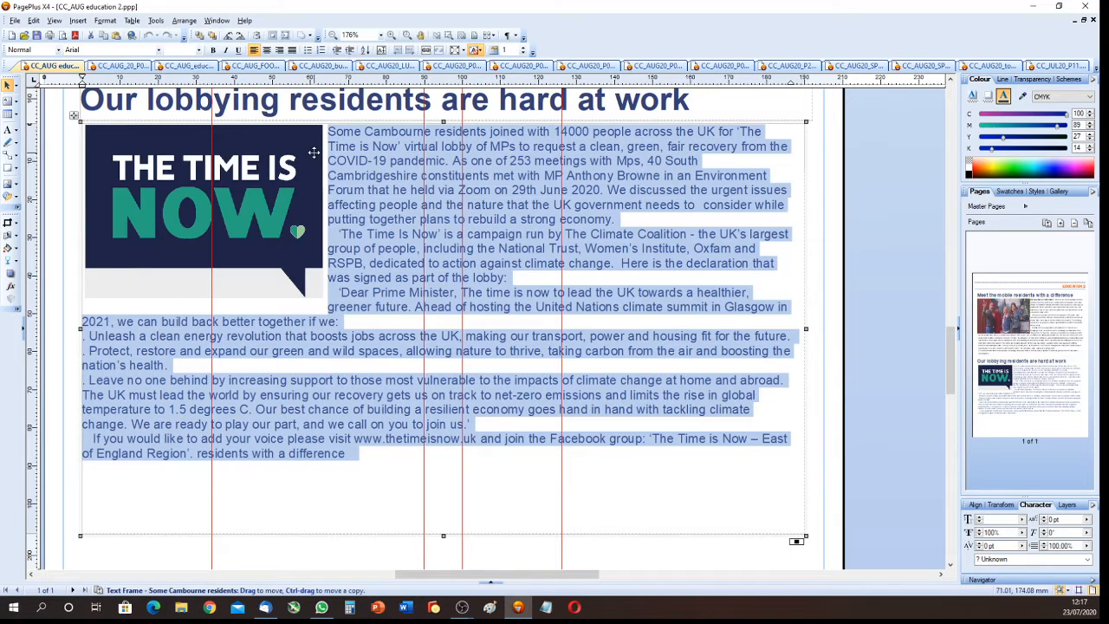
{"action": "left_click", "coordinate": [365, 173]}
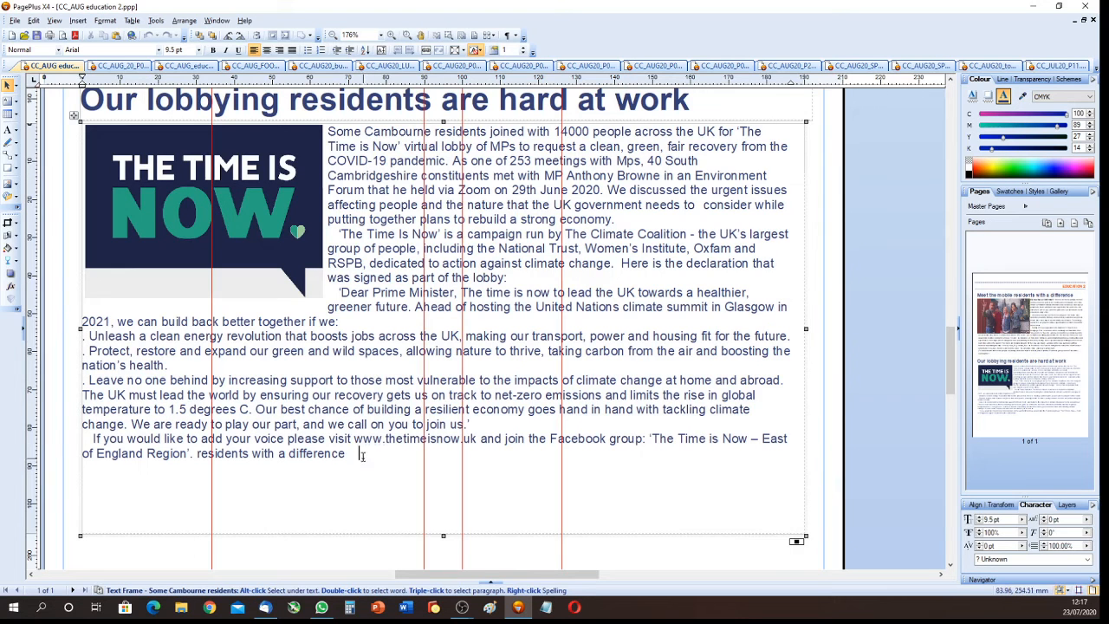
{"action": "left_click_drag", "start_coordinate": [362, 457], "coordinate": [327, 130]}
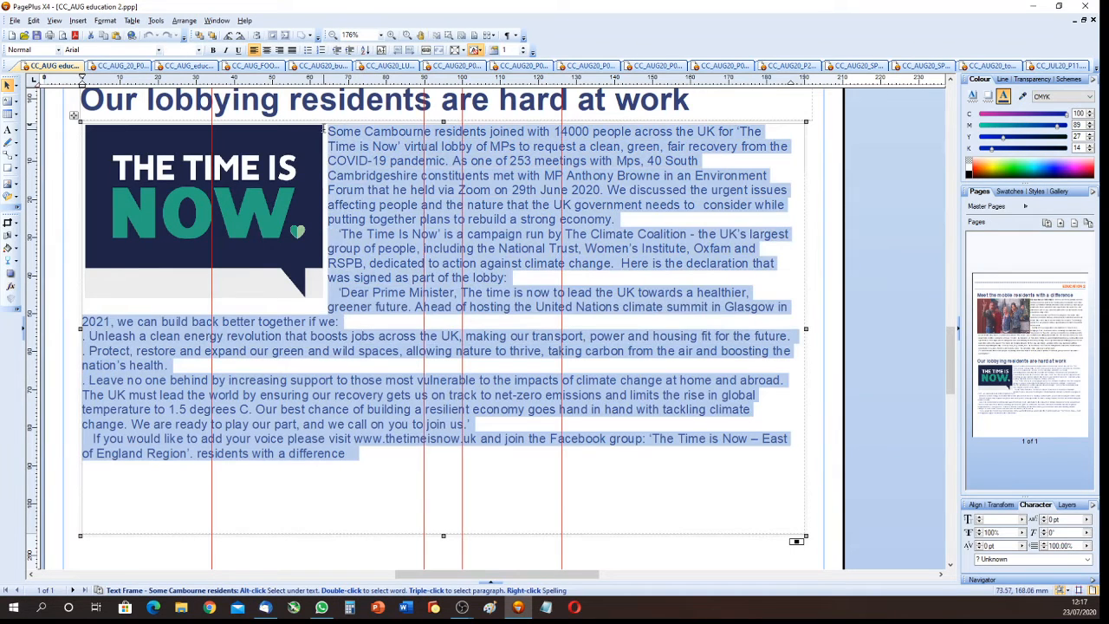
{"action": "left_click", "coordinate": [105, 21]}
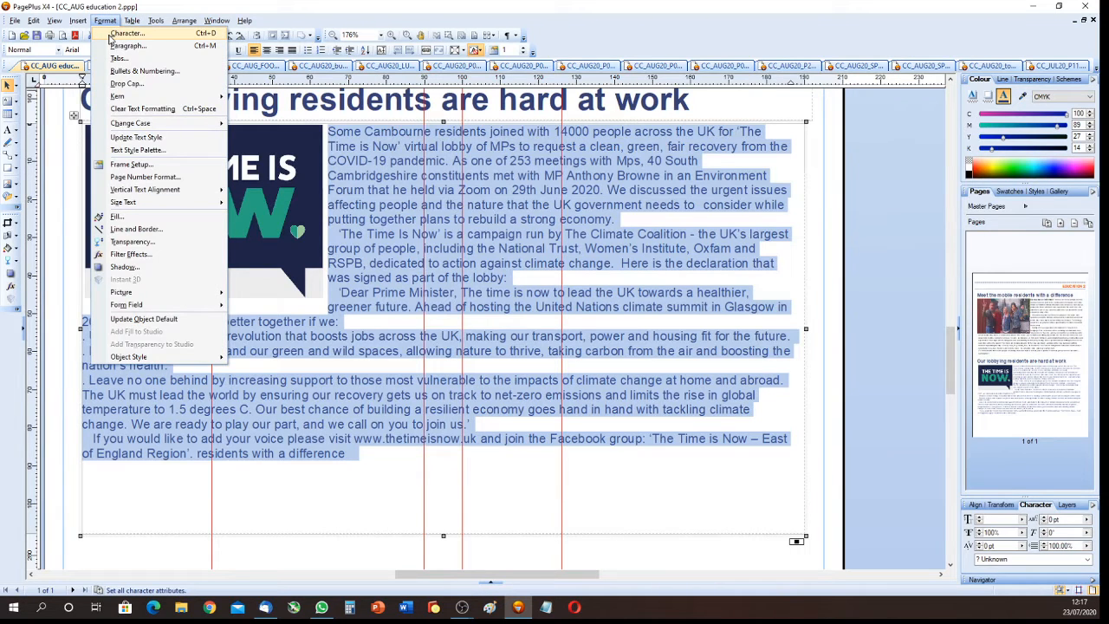
{"action": "left_click", "coordinate": [111, 35]}
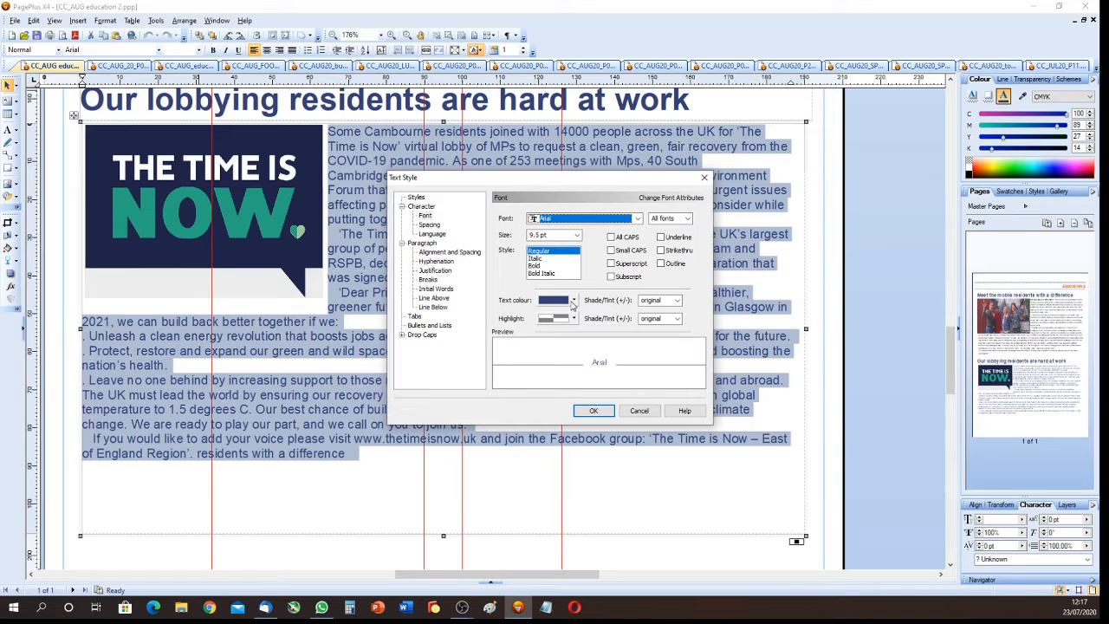
{"action": "left_click", "coordinate": [572, 301]}
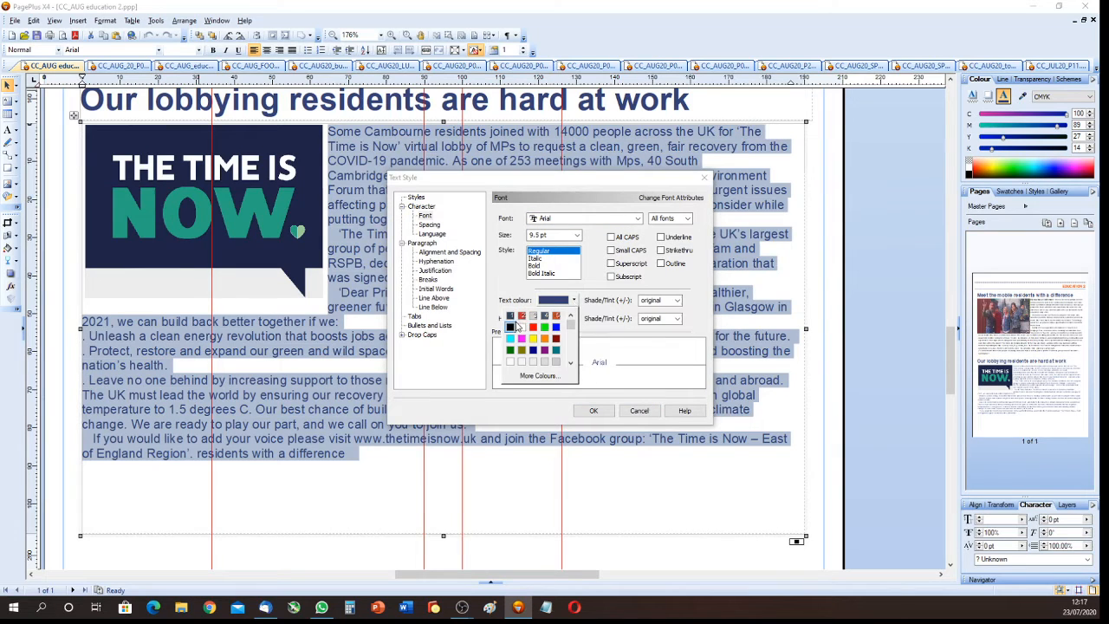
{"action": "left_click", "coordinate": [510, 315]}
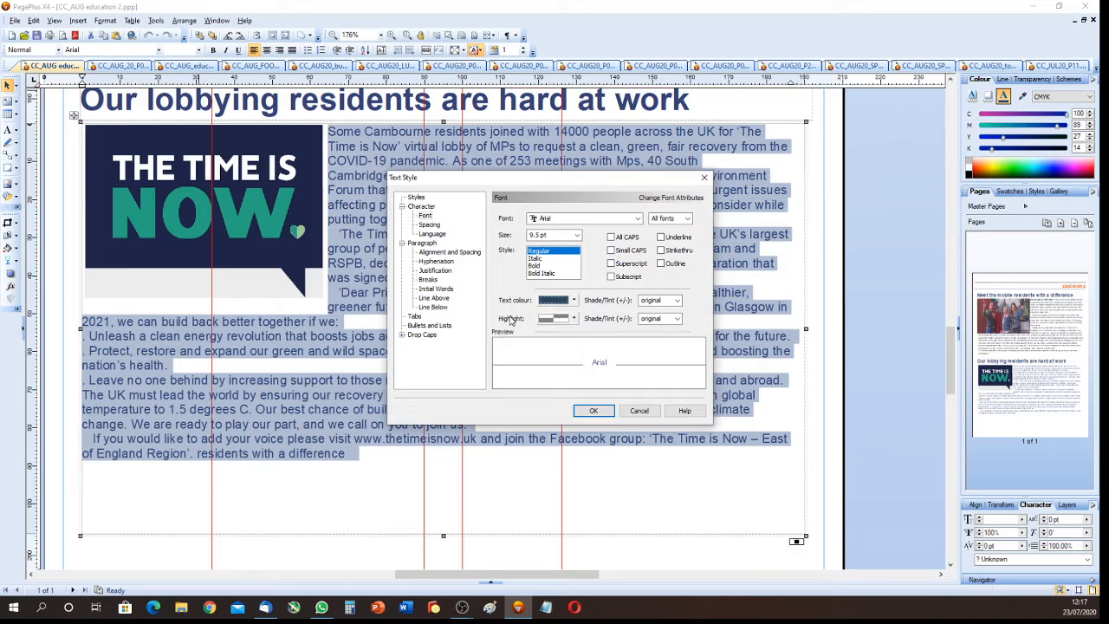
{"action": "left_click", "coordinate": [573, 301]}
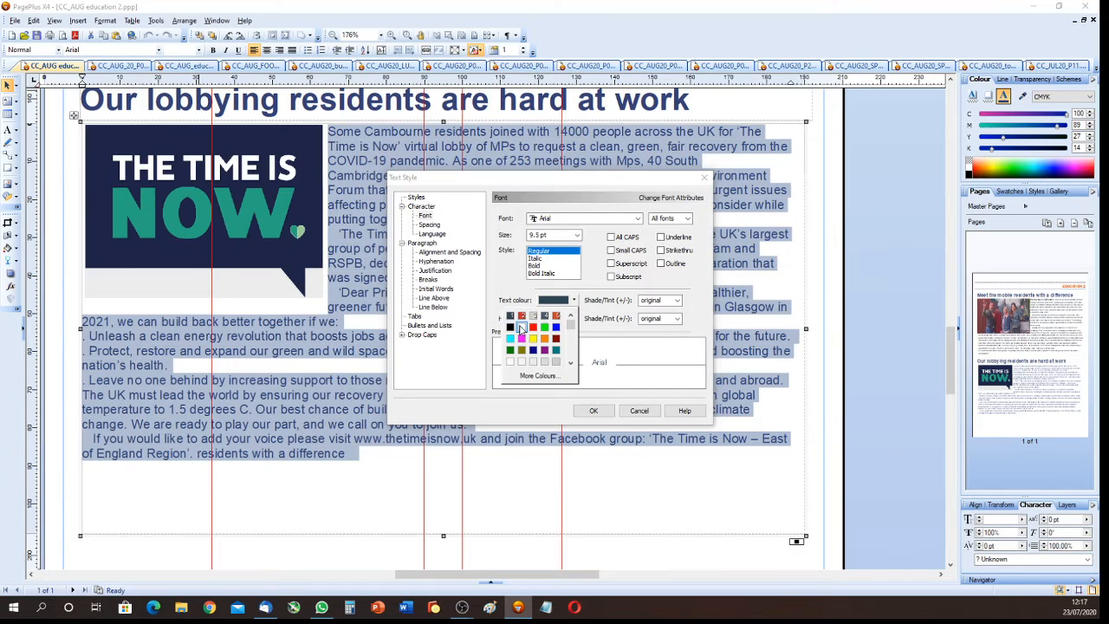
{"action": "left_click", "coordinate": [511, 331]}
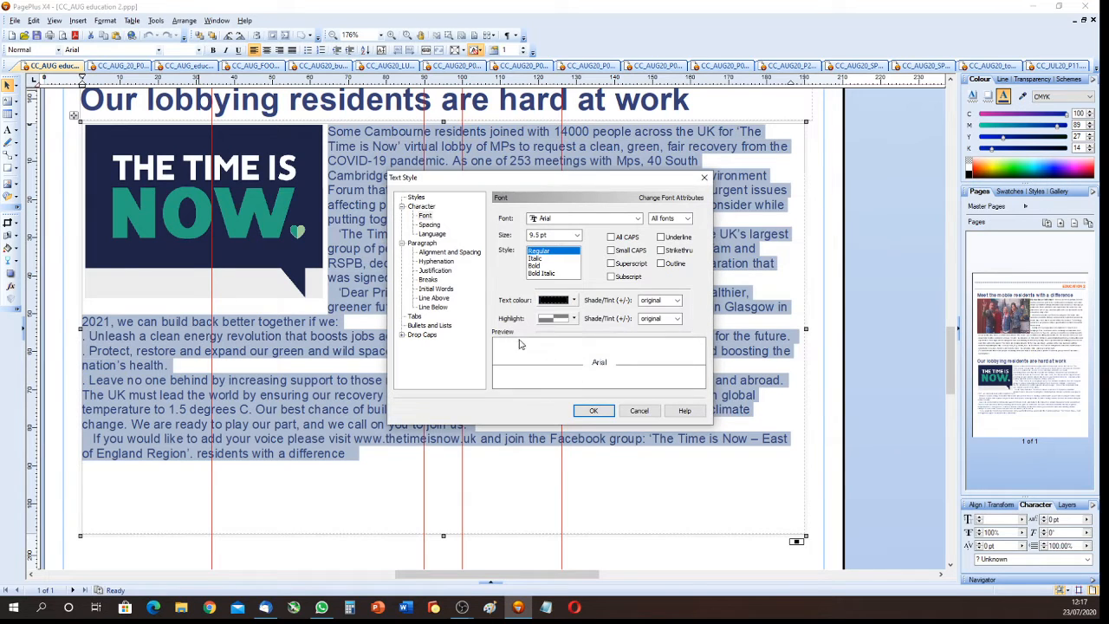
{"action": "left_click", "coordinate": [594, 411]}
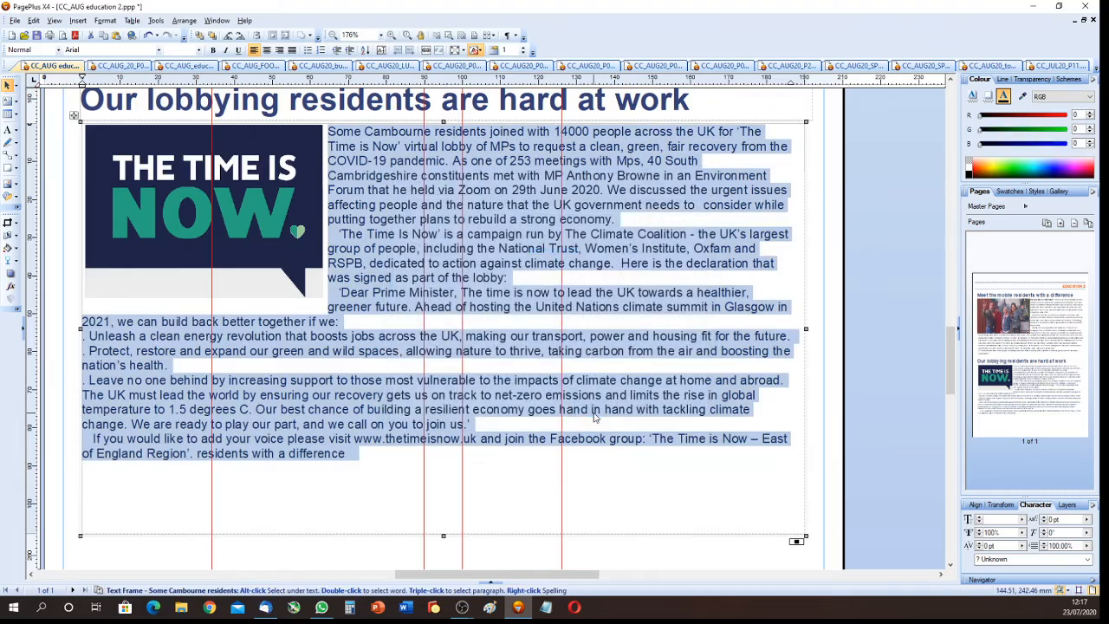
{"action": "left_click", "coordinate": [614, 464]}
Compare the lobbying article's body text with the mobile residents article above it on the Education 2 page
{"action": "scroll", "coordinate": [574, 455], "scroll_direction": "up", "scroll_amount": 5}
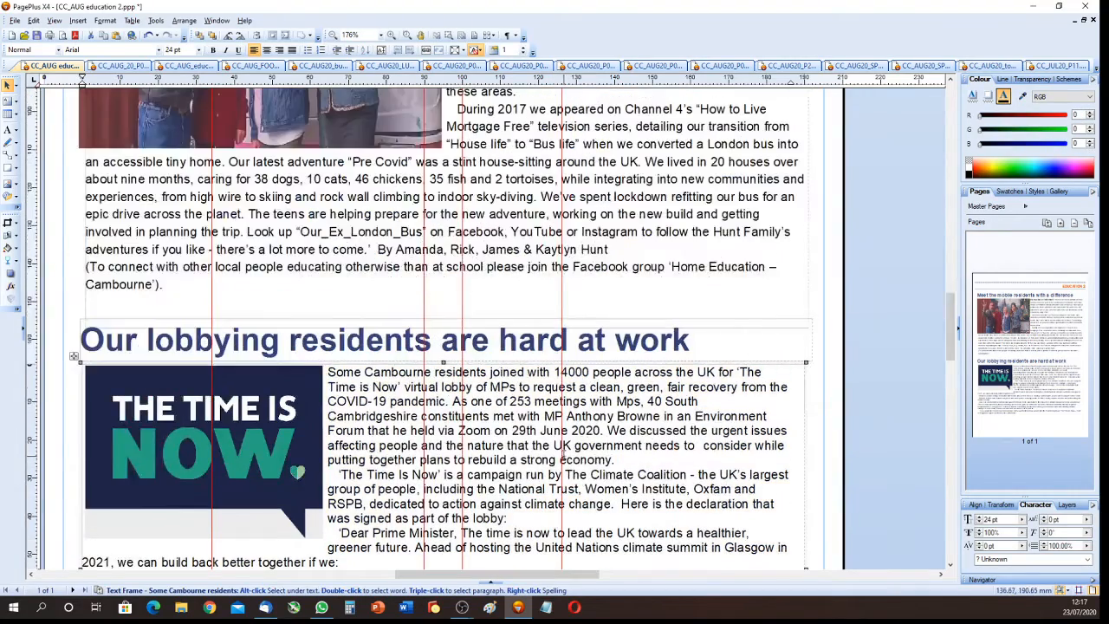
{"action": "scroll", "coordinate": [564, 455], "scroll_direction": "down", "scroll_amount": 5}
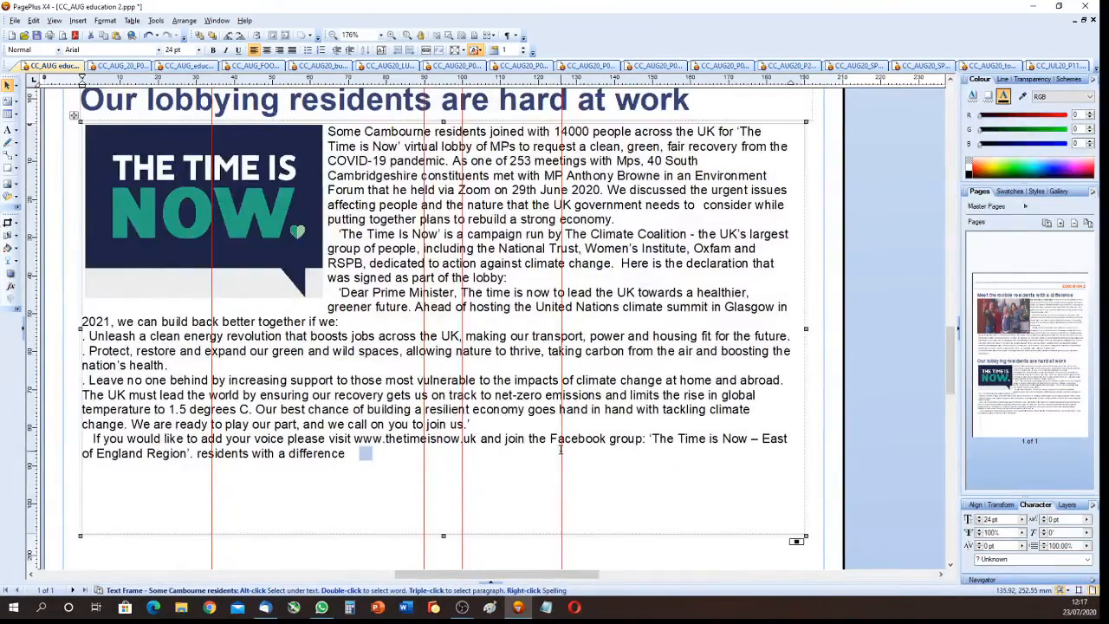
{"action": "scroll", "coordinate": [487, 445], "scroll_direction": "up", "scroll_amount": 5}
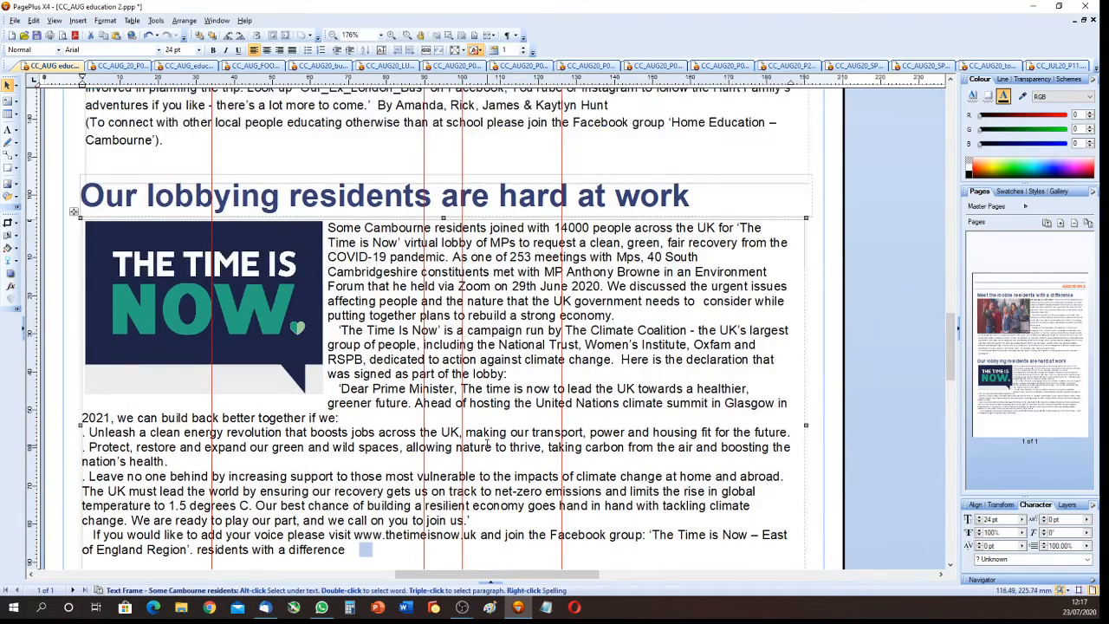
{"action": "scroll", "coordinate": [486, 444], "scroll_direction": "up", "scroll_amount": 5}
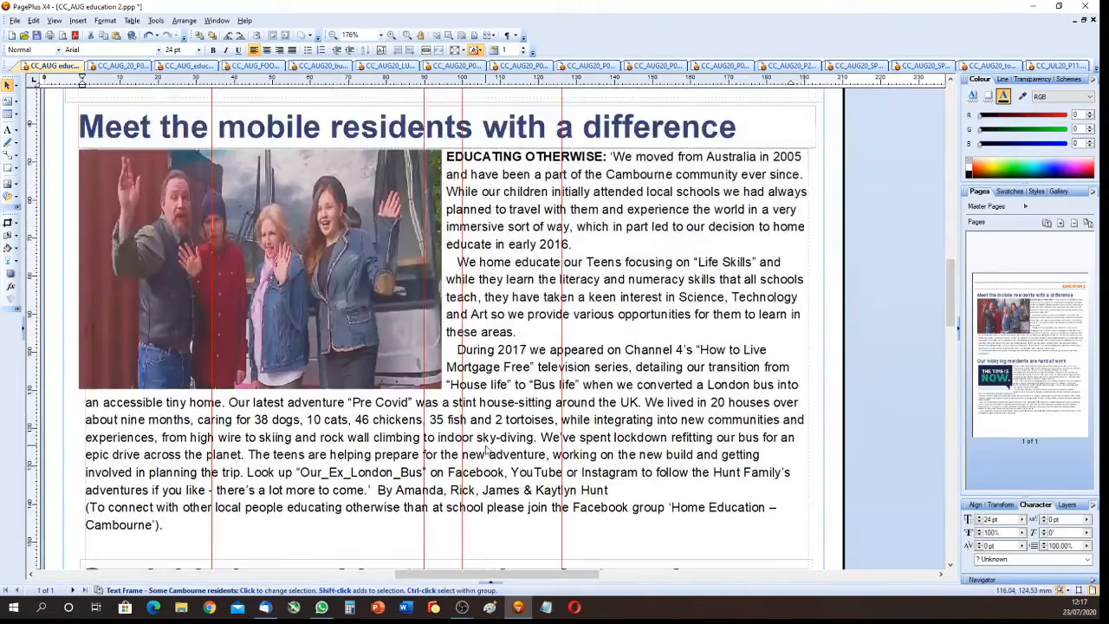
{"action": "scroll", "coordinate": [486, 445], "scroll_direction": "down", "scroll_amount": 4}
{"action": "scroll", "coordinate": [486, 444], "scroll_direction": "up", "scroll_amount": 3}
{"action": "scroll", "coordinate": [486, 450], "scroll_direction": "up", "scroll_amount": 2}
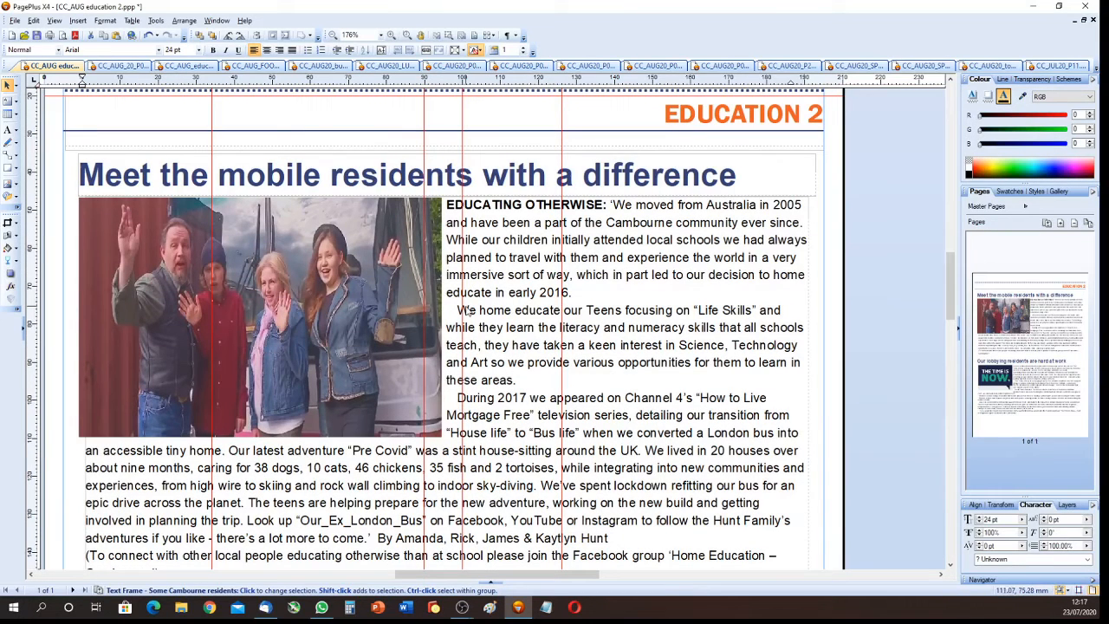
Reduce the size of the family photo in the mobile residents article using its Size and Resolution settings
{"action": "left_click", "coordinate": [280, 310]}
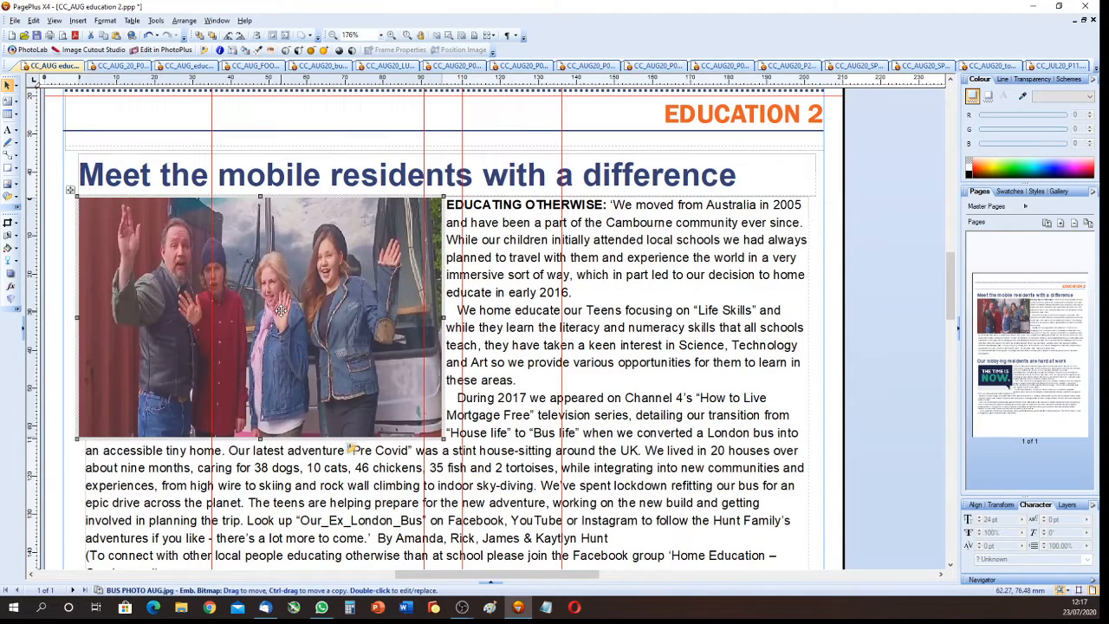
{"action": "right_click", "coordinate": [281, 310]}
{"action": "mouse_move", "coordinate": [343, 527]}
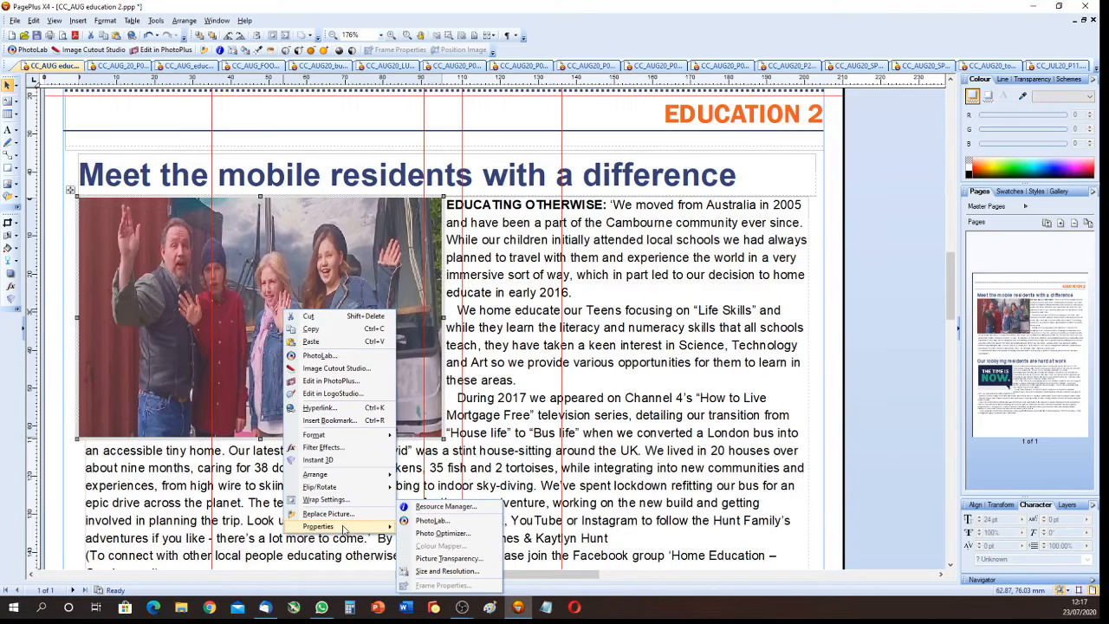
{"action": "left_click", "coordinate": [449, 572]}
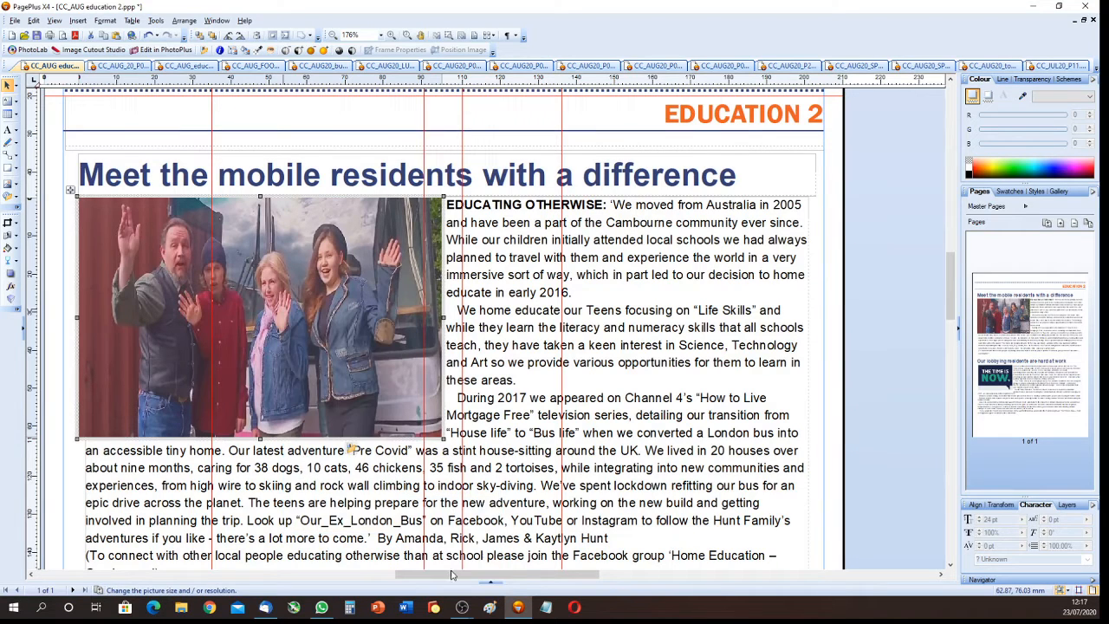
{"action": "left_click_drag", "start_coordinate": [568, 376], "coordinate": [626, 373]}
{"action": "left_click", "coordinate": [529, 395]}
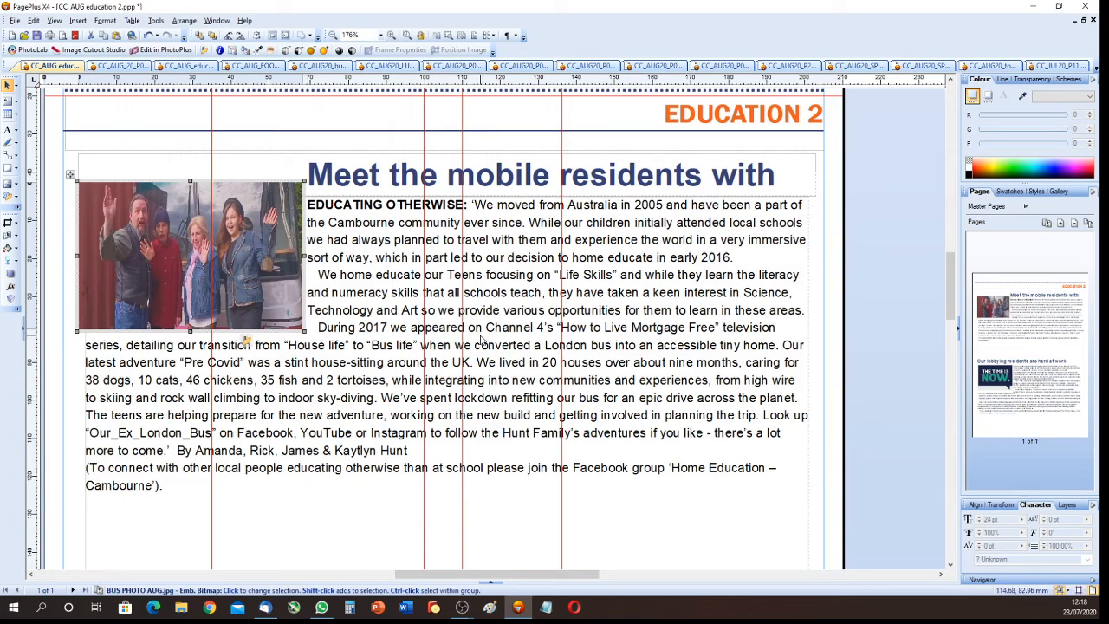
Recrop the family photo in PhotoLab, extending the crop at the top and bottom and trimming both sides
{"action": "left_click", "coordinate": [231, 251]}
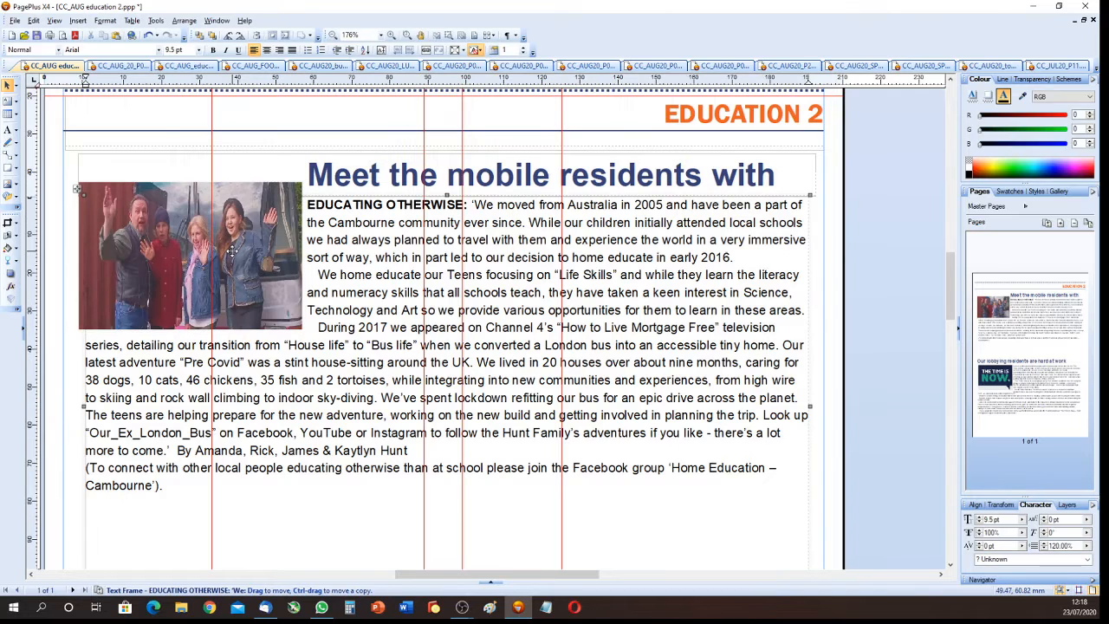
{"action": "left_click", "coordinate": [231, 251]}
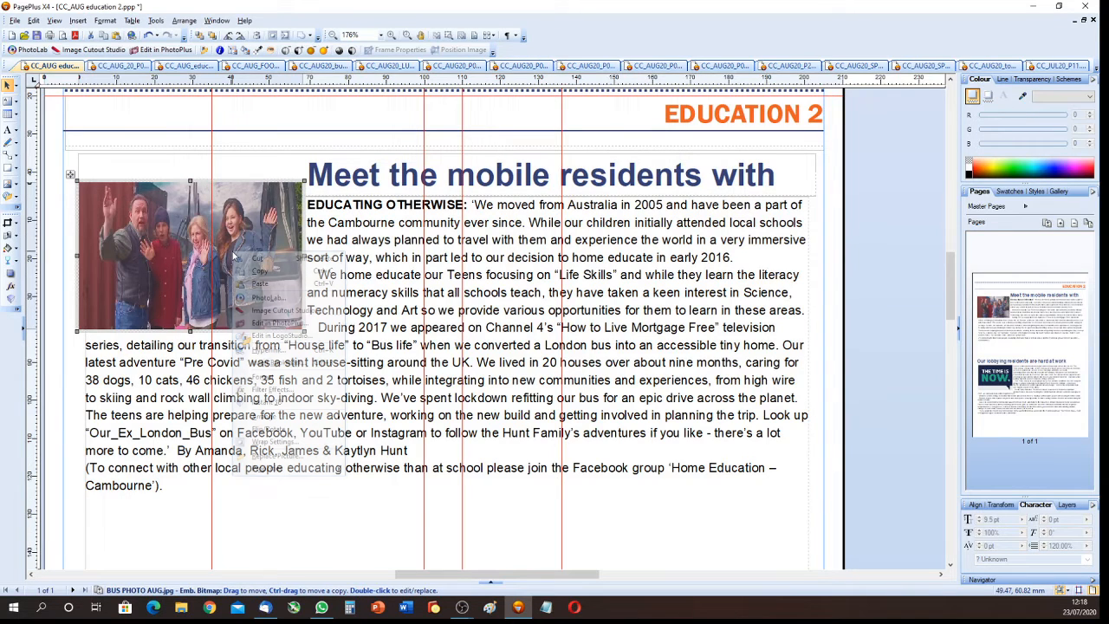
{"action": "right_click", "coordinate": [233, 250]}
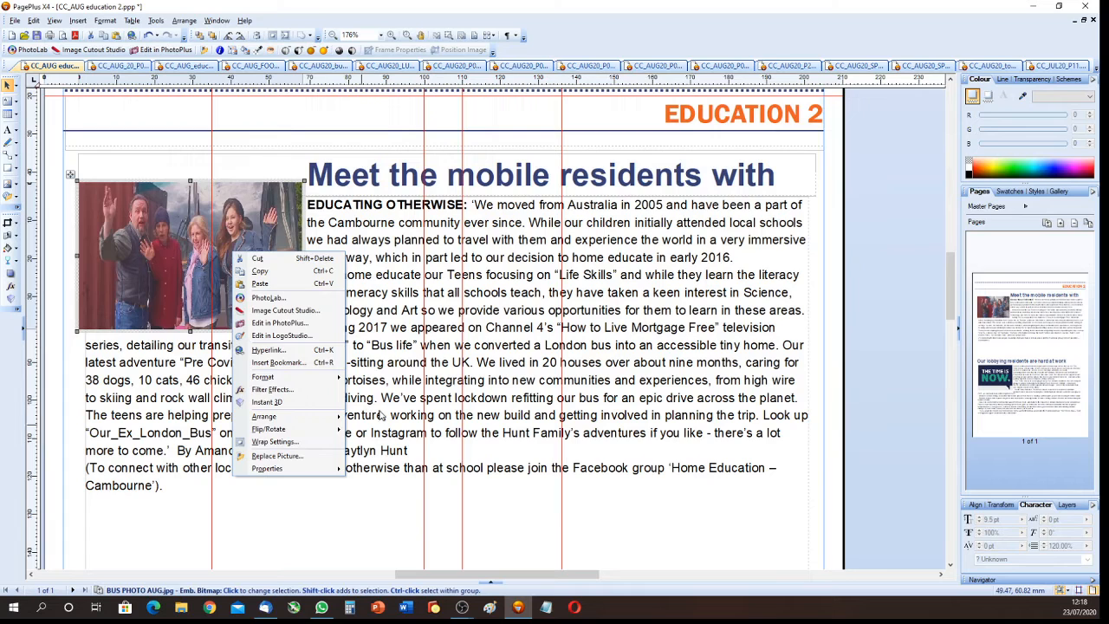
{"action": "mouse_move", "coordinate": [288, 472]}
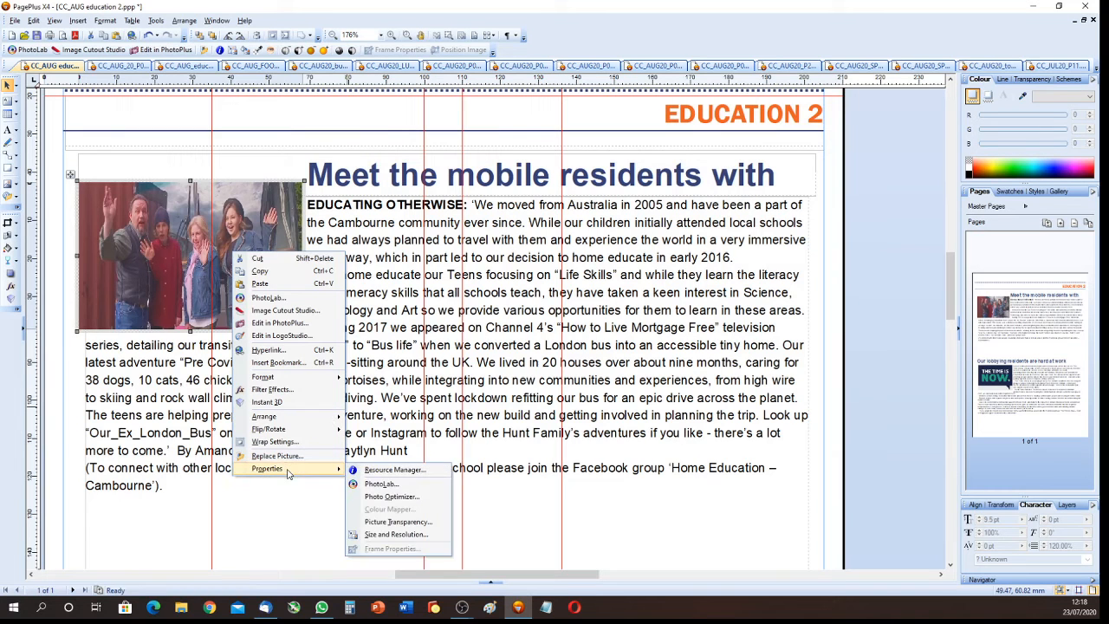
{"action": "left_click", "coordinate": [380, 483]}
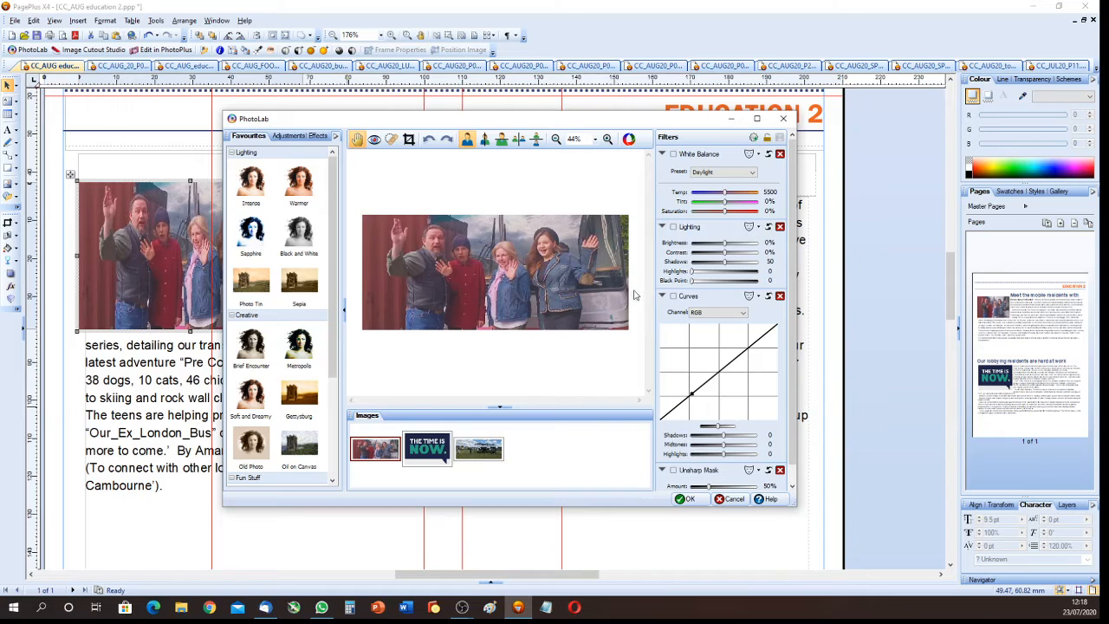
{"action": "left_click", "coordinate": [409, 139]}
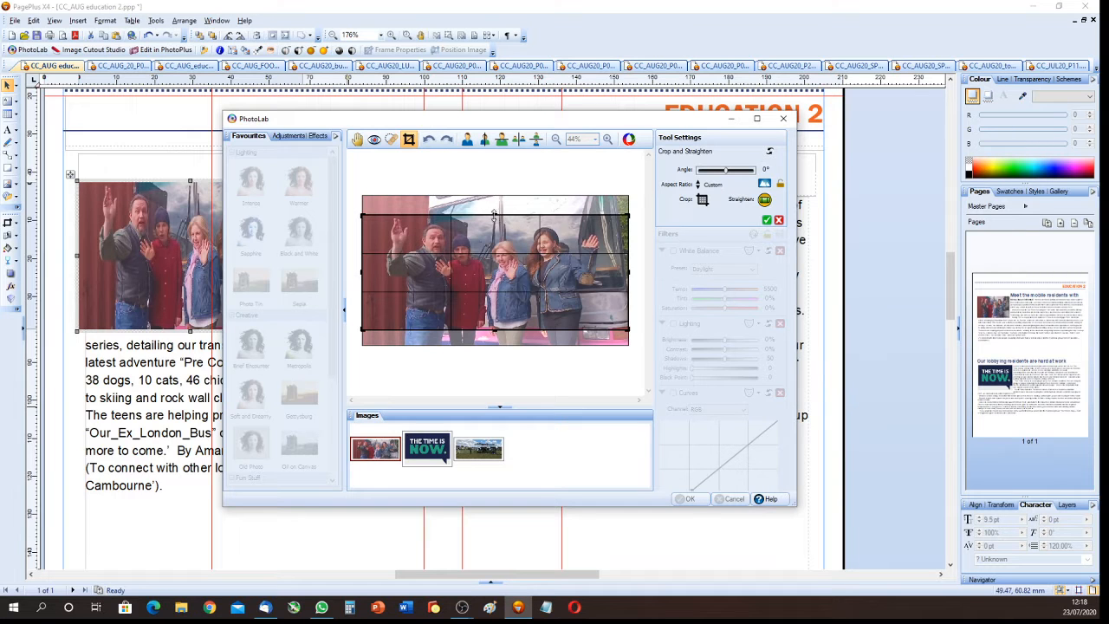
{"action": "left_click_drag", "start_coordinate": [495, 213], "coordinate": [495, 208]}
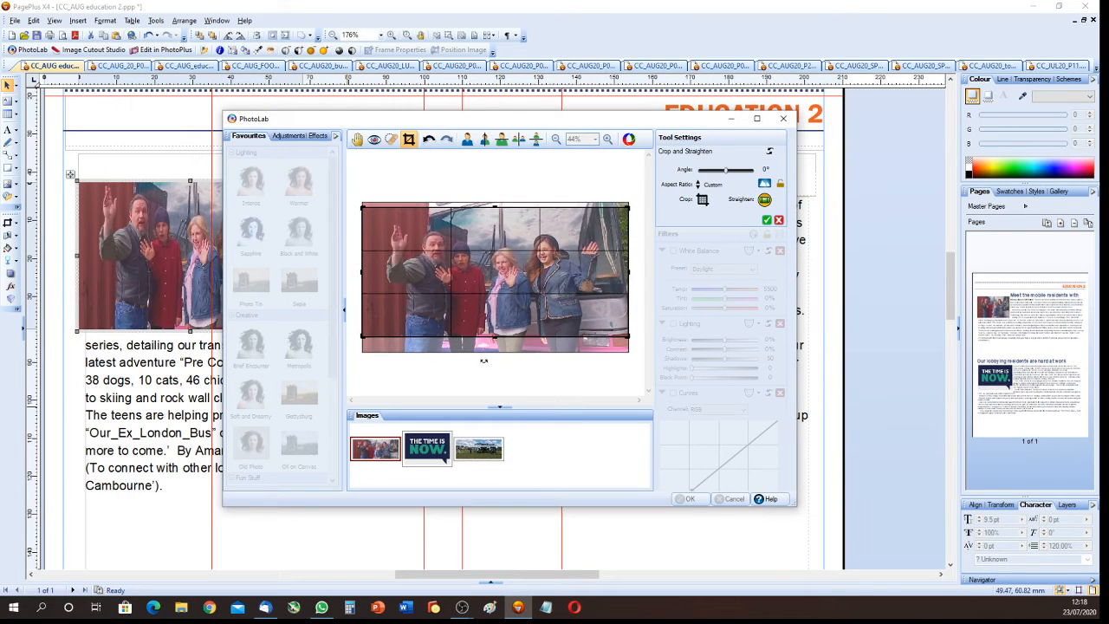
{"action": "left_click_drag", "start_coordinate": [494, 336], "coordinate": [495, 346]}
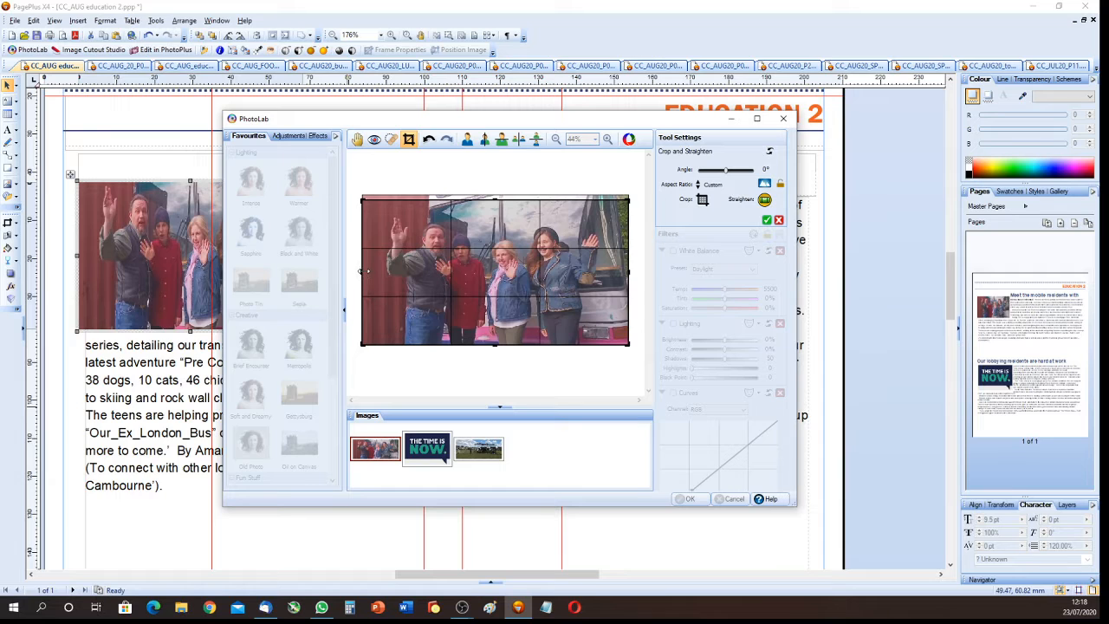
{"action": "left_click_drag", "start_coordinate": [360, 272], "coordinate": [373, 271]}
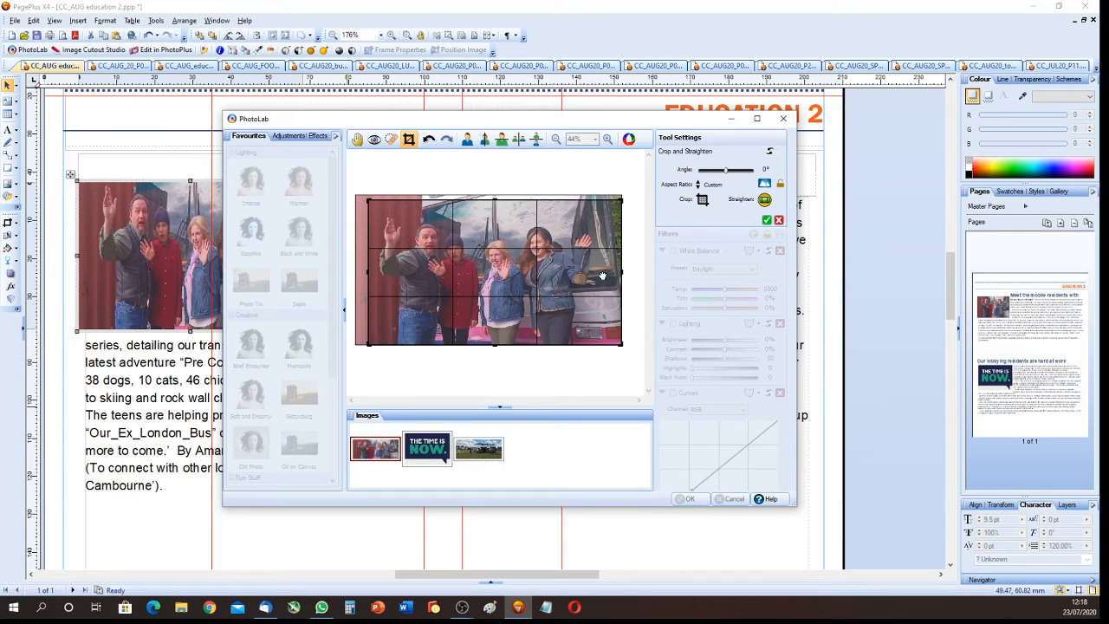
{"action": "left_click_drag", "start_coordinate": [618, 274], "coordinate": [604, 274]}
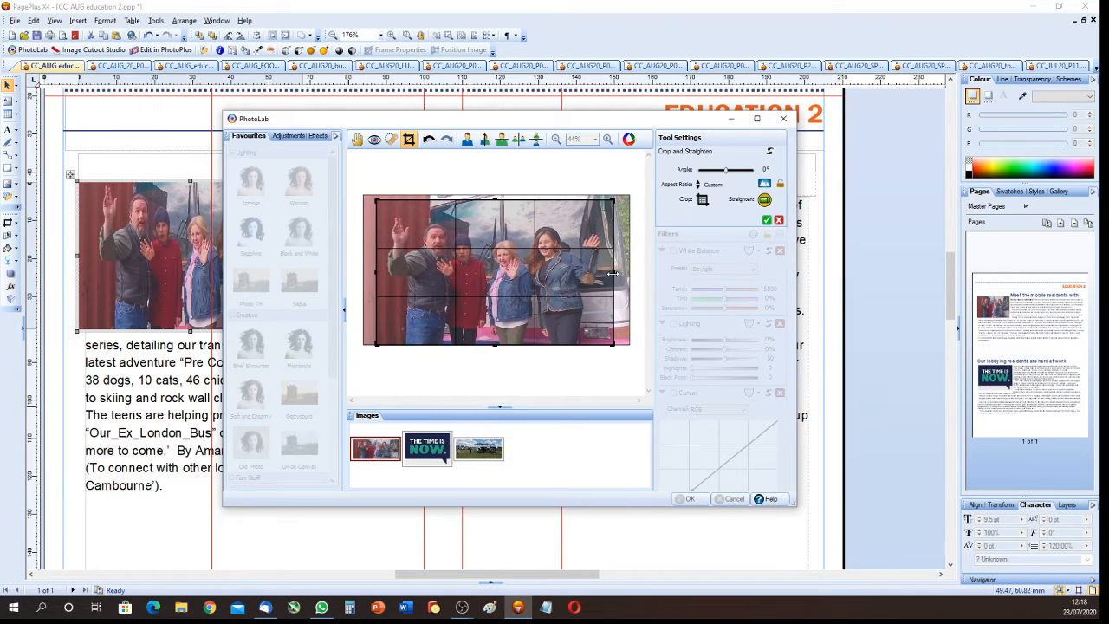
{"action": "left_click", "coordinate": [767, 221]}
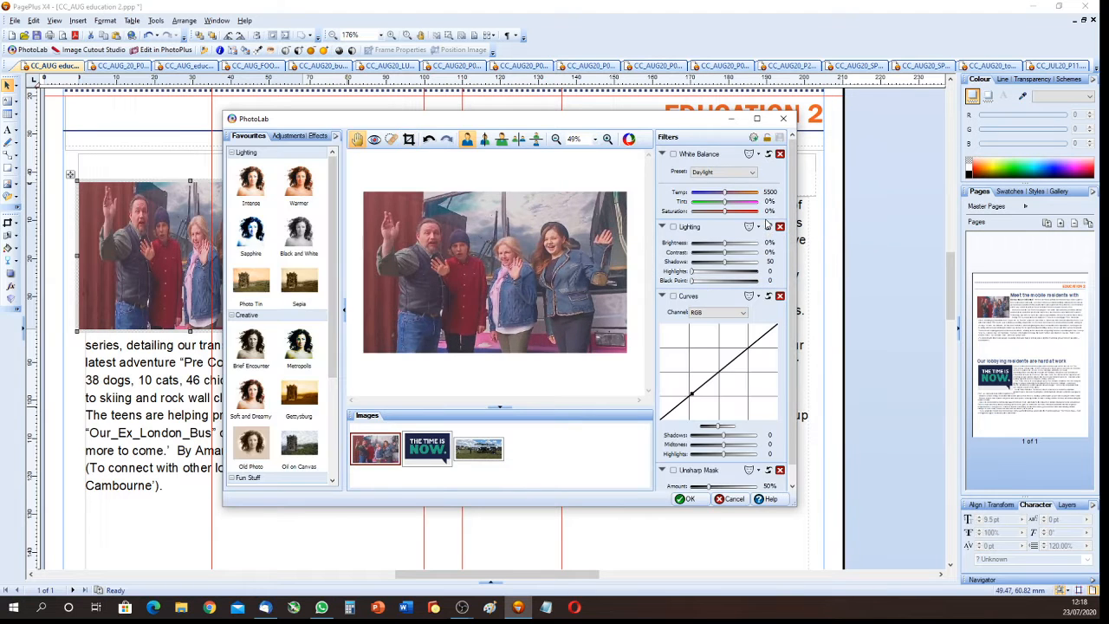
{"action": "left_click", "coordinate": [687, 500]}
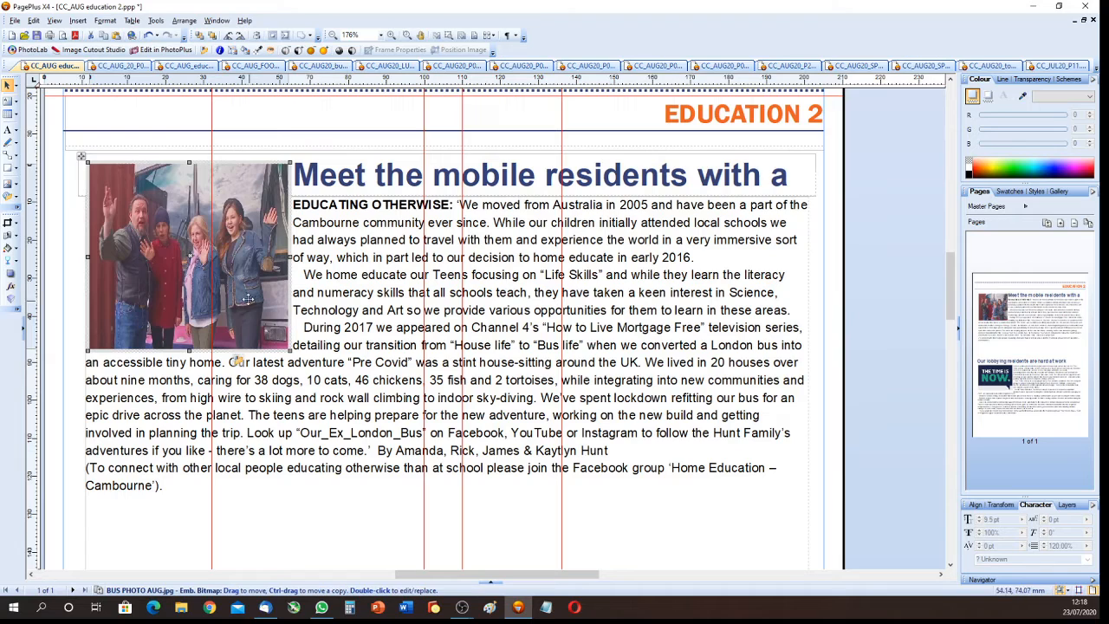
Move the cropped family photo directly below the "Meet the mobile residents with a difference" headline, against the article's left edge
{"action": "left_click", "coordinate": [153, 263]}
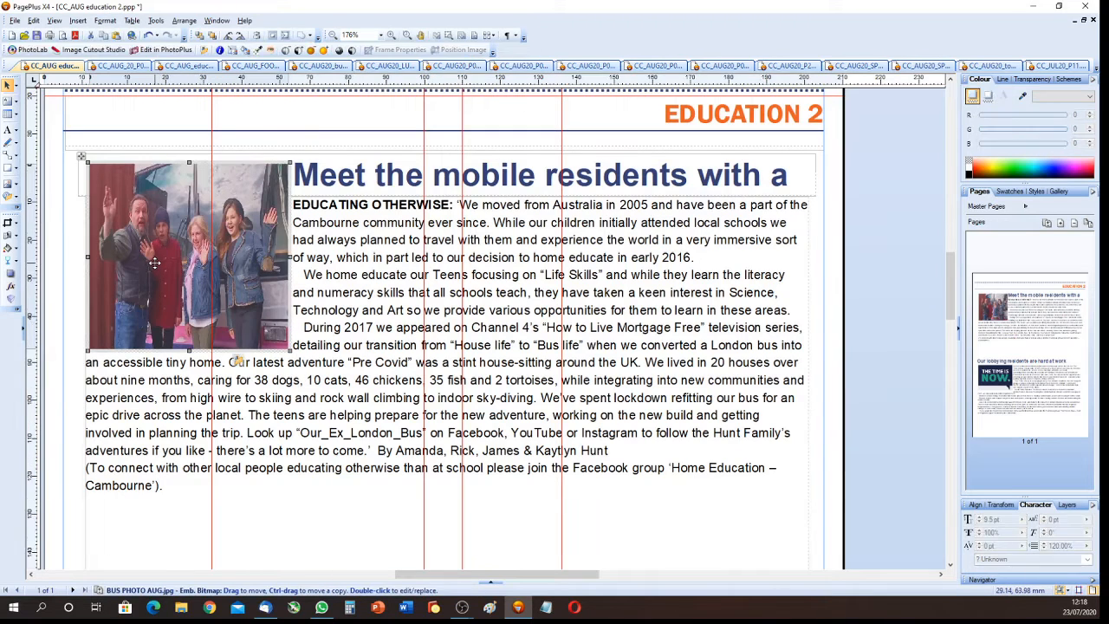
{"action": "left_click", "coordinate": [153, 263]}
{"action": "left_click_drag", "start_coordinate": [153, 263], "coordinate": [143, 298]}
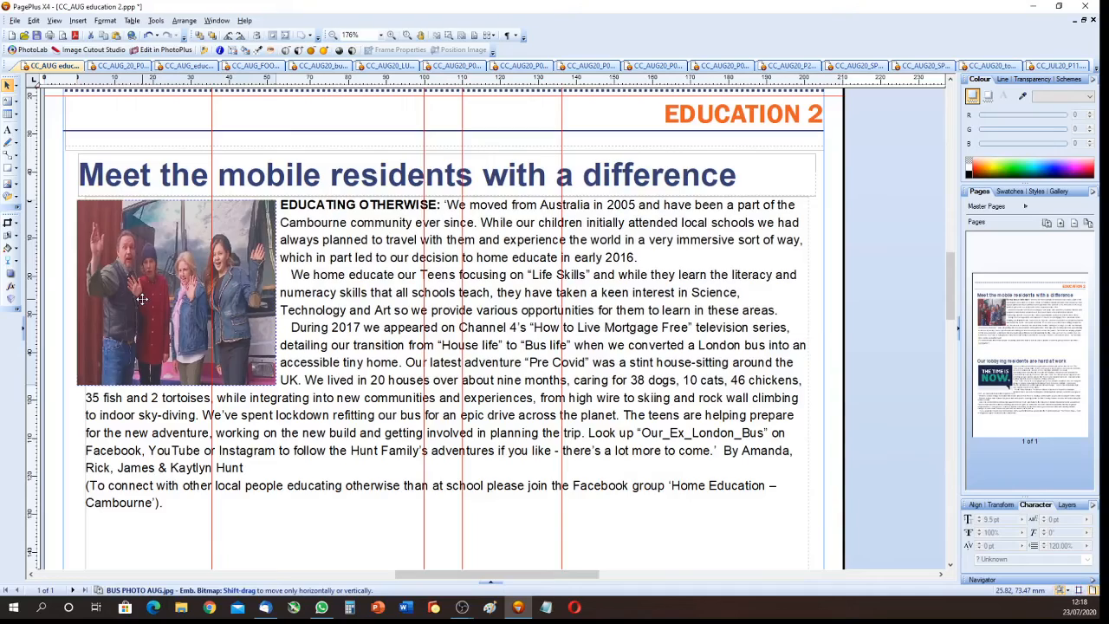
Enlarge the family photo in the mobile residents article proportionally to about 84 by 78 mm, keeping its upper-left corner in place
{"action": "scroll", "coordinate": [151, 315], "scroll_direction": "down", "scroll_amount": 5}
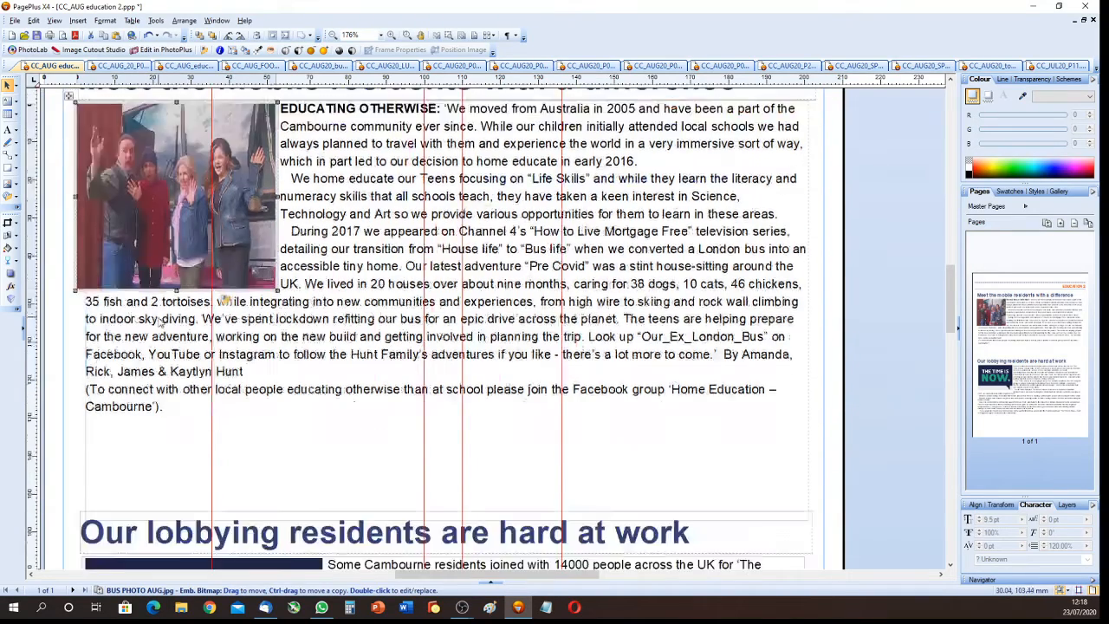
{"action": "scroll", "coordinate": [160, 322], "scroll_direction": "up", "scroll_amount": 4}
{"action": "scroll", "coordinate": [159, 322], "scroll_direction": "up", "scroll_amount": 1}
{"action": "scroll", "coordinate": [211, 314], "scroll_direction": "down", "scroll_amount": 1}
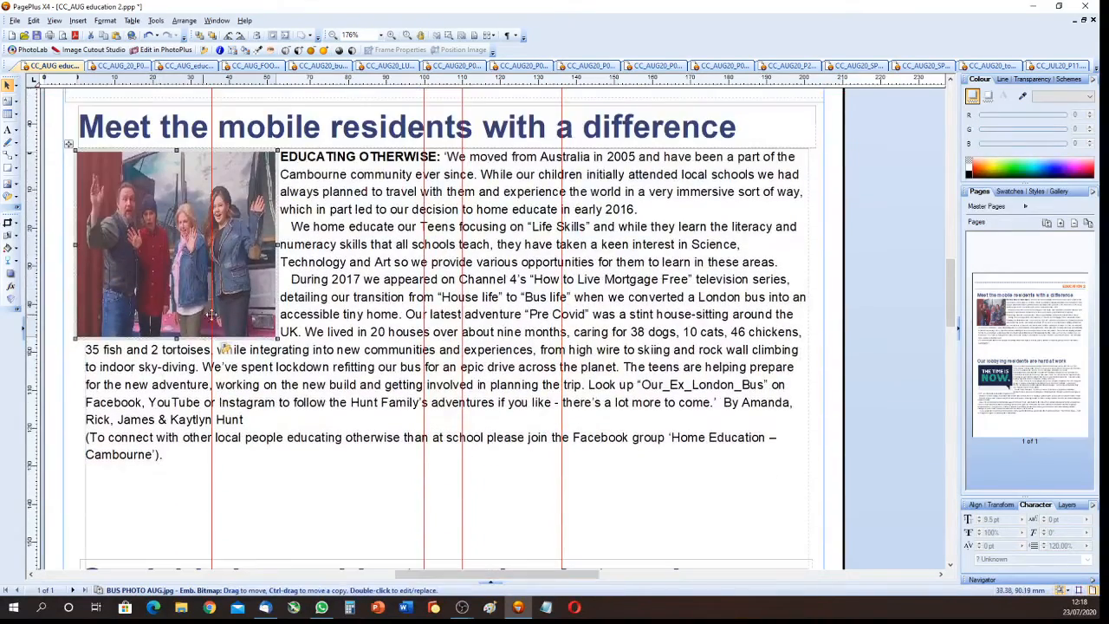
{"action": "left_click_drag", "start_coordinate": [274, 338], "coordinate": [444, 449]}
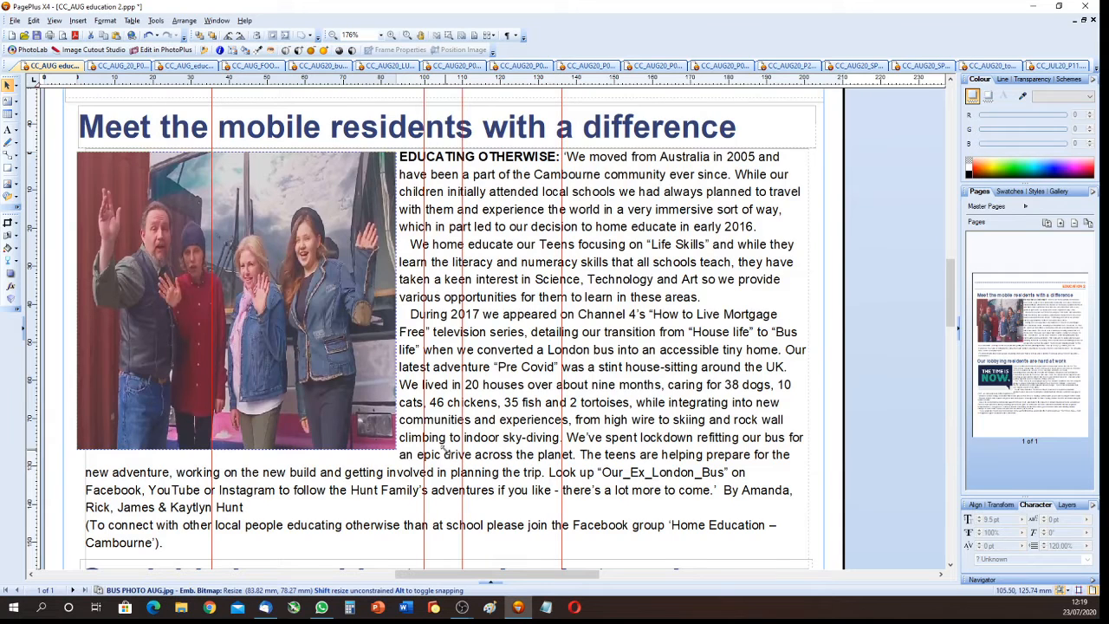
{"action": "left_click_drag", "start_coordinate": [444, 449], "coordinate": [442, 450]}
{"action": "left_click", "coordinate": [619, 388]}
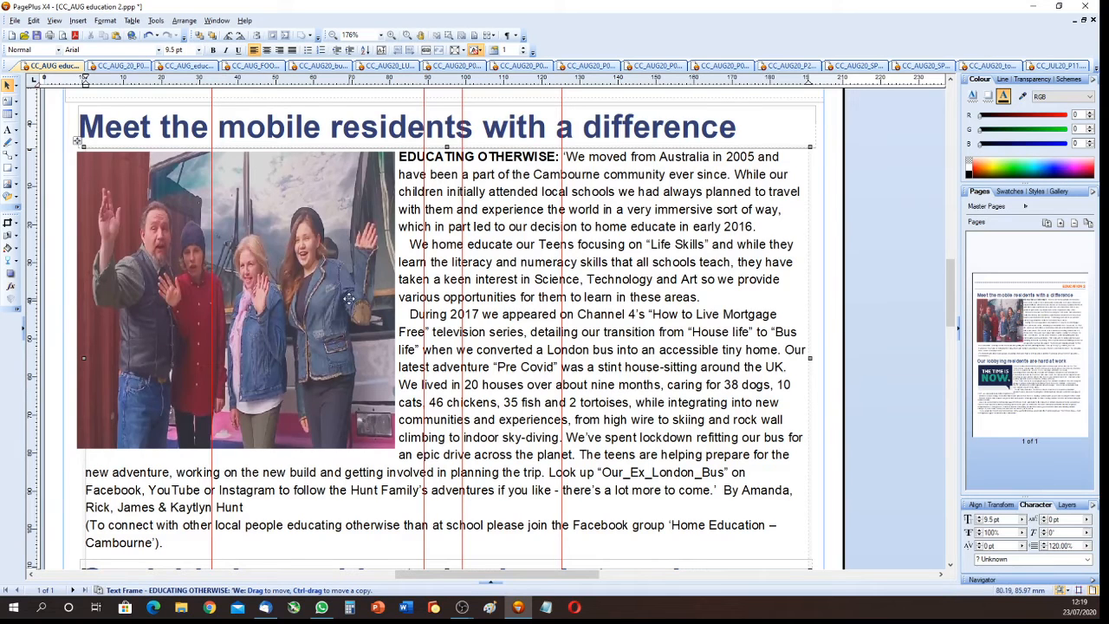
Widen the family photo to about 92 mm by extending its right edge, and reduce its height to about 76 mm
{"action": "left_click", "coordinate": [312, 297]}
{"action": "left_click_drag", "start_coordinate": [396, 299], "coordinate": [427, 297]}
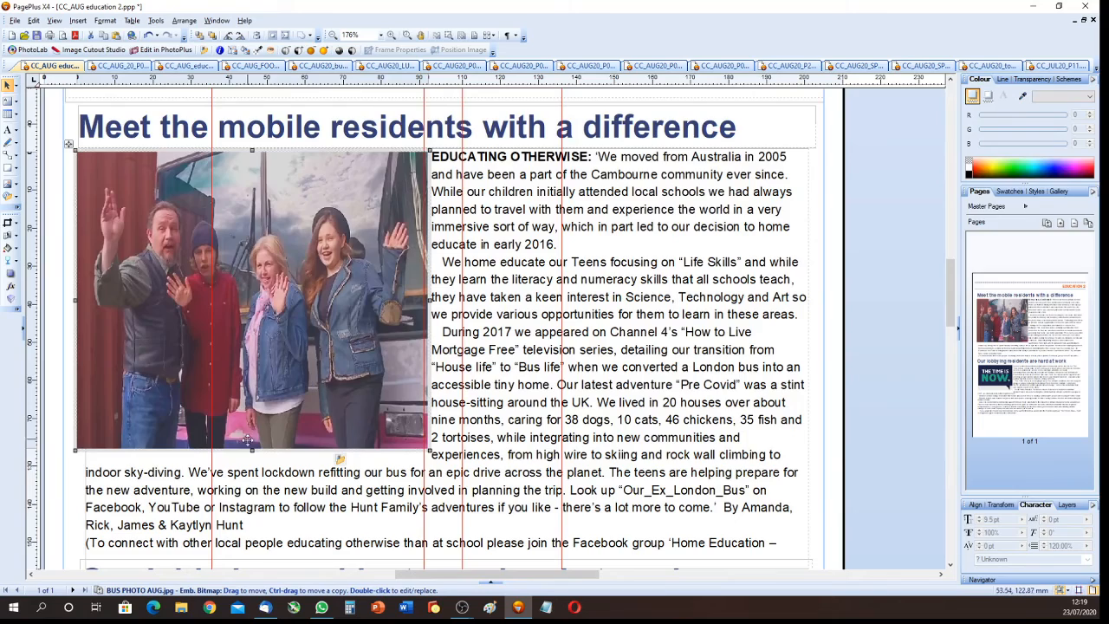
{"action": "left_click_drag", "start_coordinate": [251, 449], "coordinate": [253, 443]}
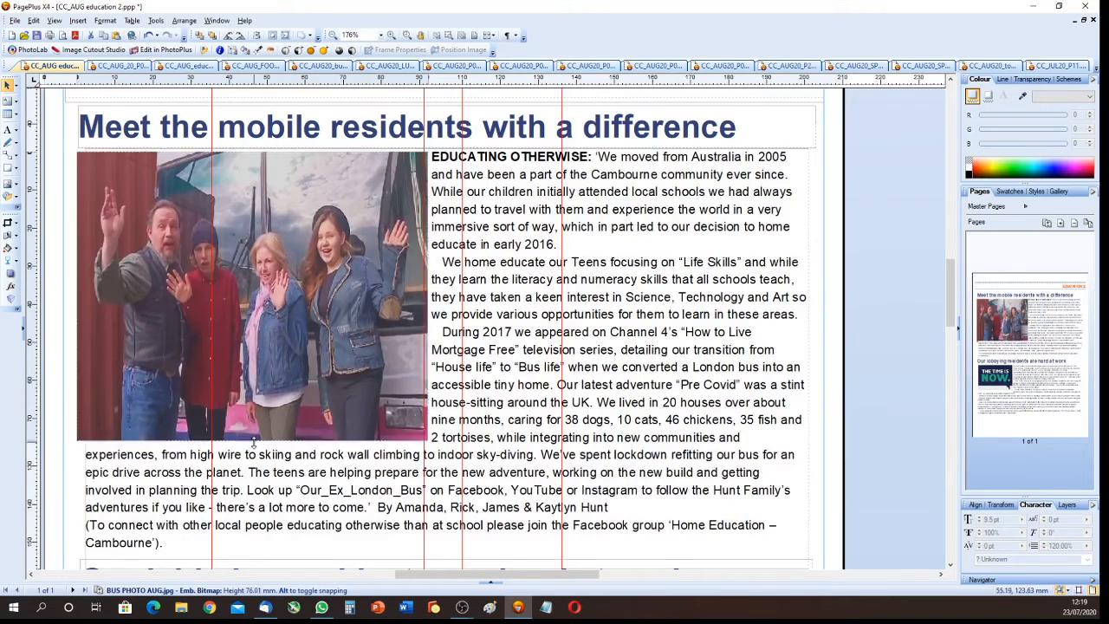
{"action": "scroll", "coordinate": [296, 422], "scroll_direction": "down", "scroll_amount": 3}
{"action": "scroll", "coordinate": [296, 422], "scroll_direction": "up", "scroll_amount": 2}
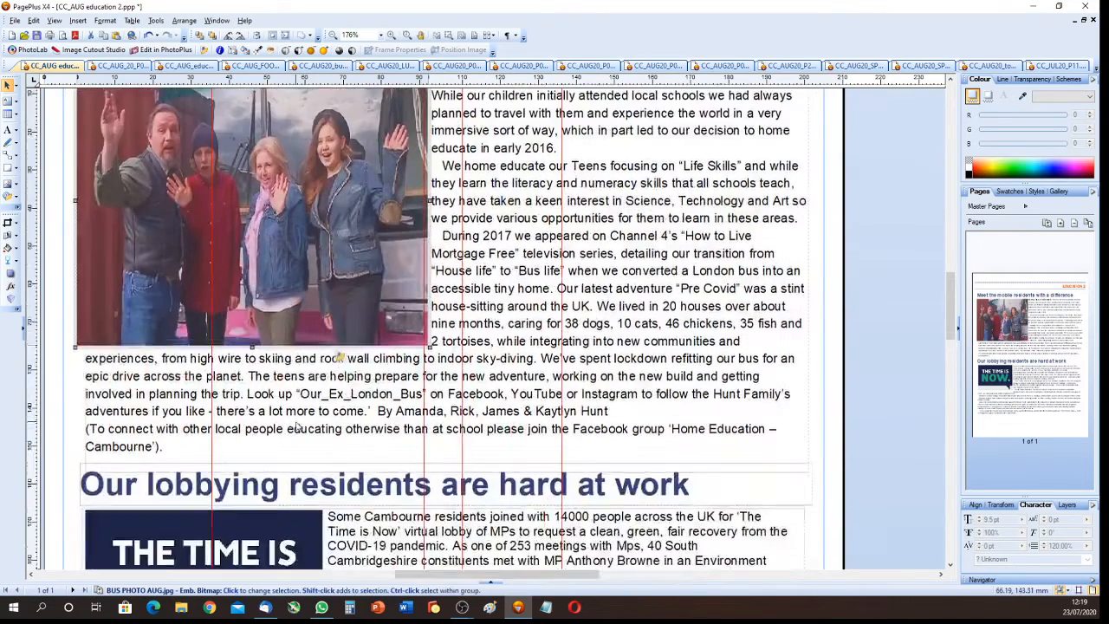
{"action": "scroll", "coordinate": [251, 322], "scroll_direction": "up", "scroll_amount": 1}
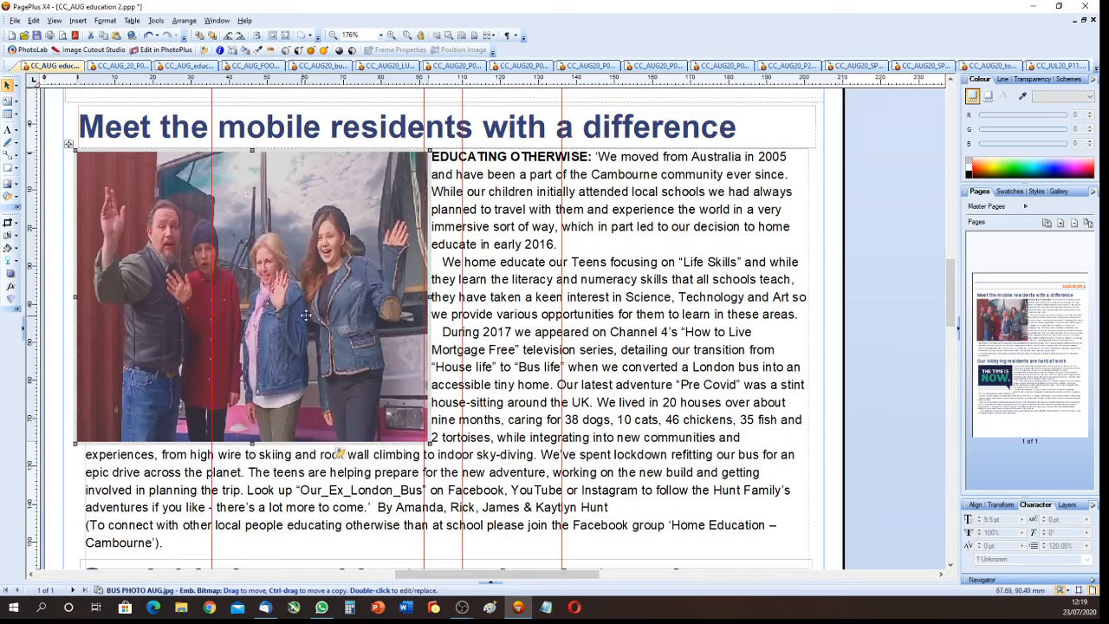
{"action": "left_click", "coordinate": [482, 297]}
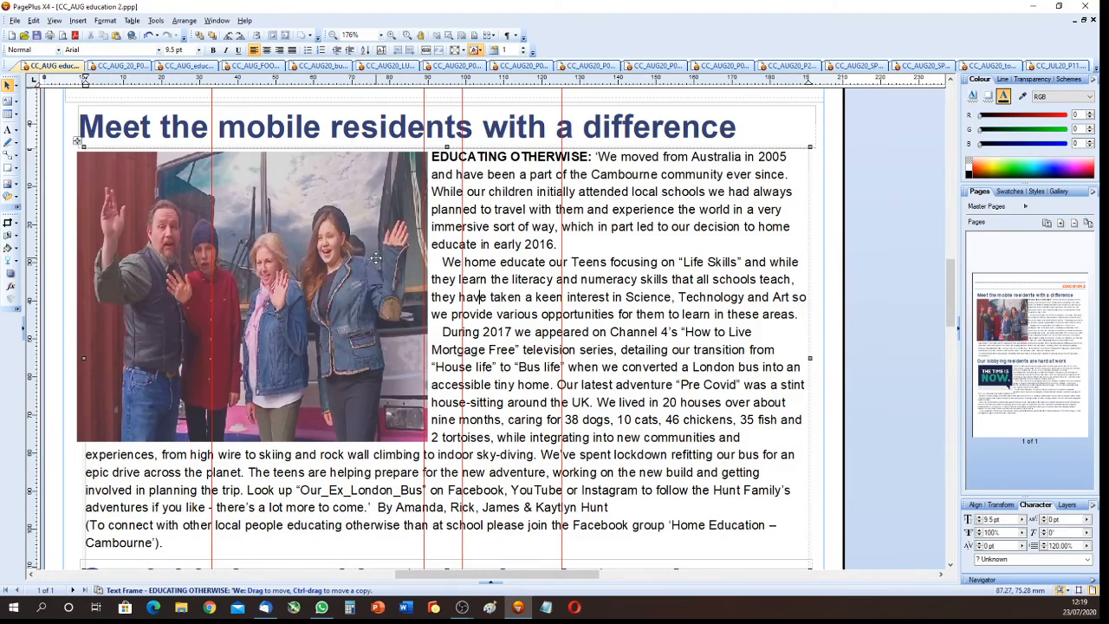
Check the lobbying article's layout and compare its font size and line spacing with the mobile residents text
{"action": "scroll", "coordinate": [375, 257], "scroll_direction": "down", "scroll_amount": 12}
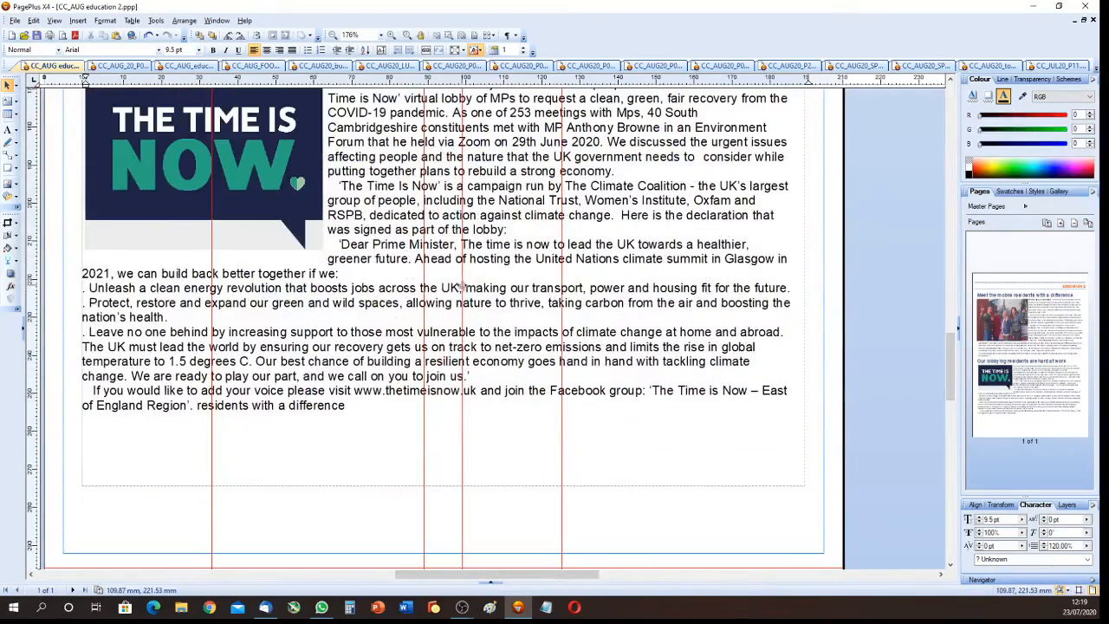
{"action": "scroll", "coordinate": [338, 360], "scroll_direction": "up", "scroll_amount": 2}
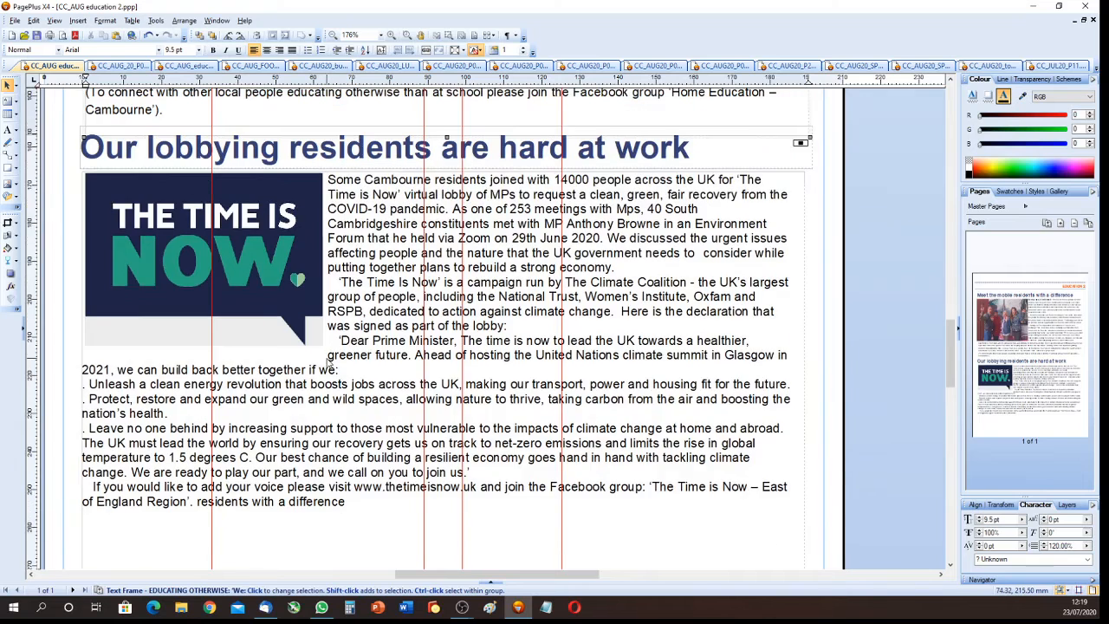
{"action": "scroll", "coordinate": [329, 360], "scroll_direction": "up", "scroll_amount": 2}
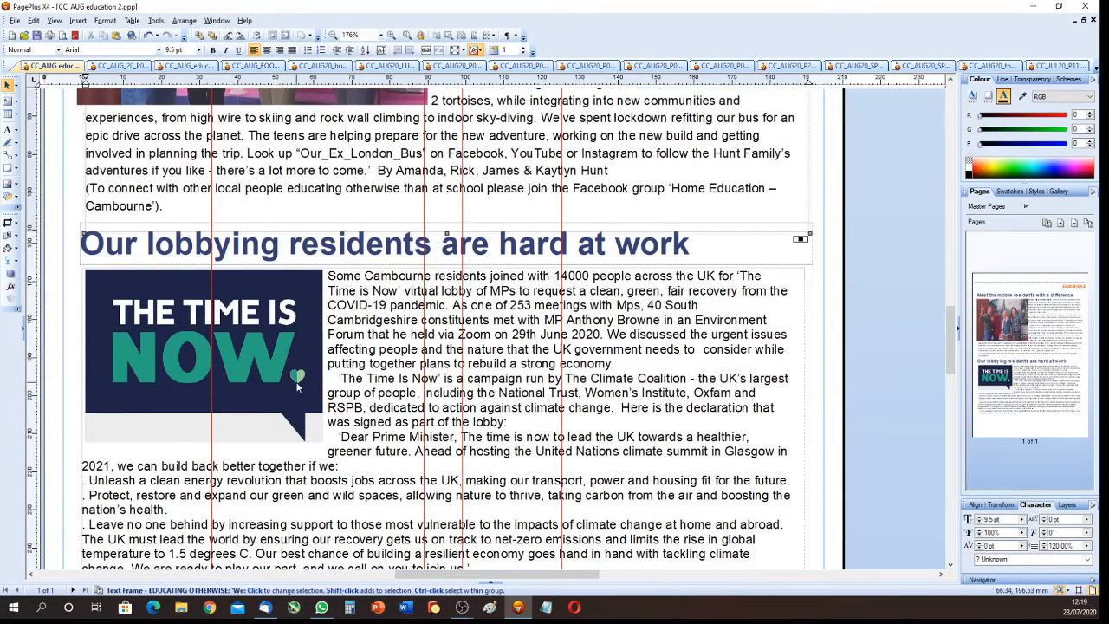
{"action": "scroll", "coordinate": [396, 354], "scroll_direction": "up", "scroll_amount": 4}
{"action": "scroll", "coordinate": [398, 367], "scroll_direction": "down", "scroll_amount": 4}
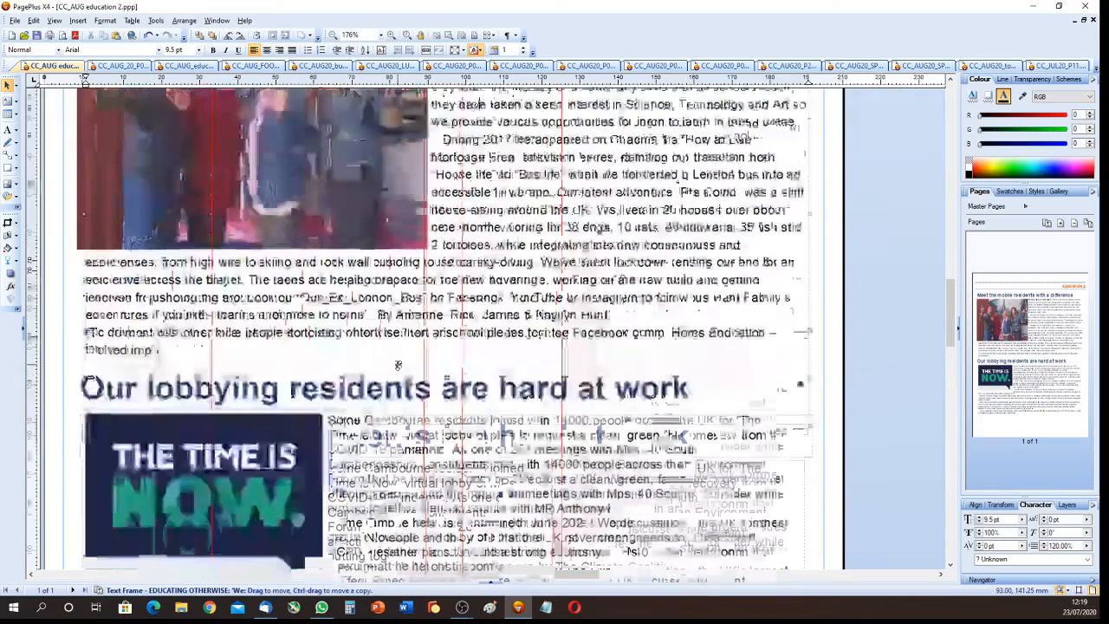
{"action": "left_click", "coordinate": [439, 335]}
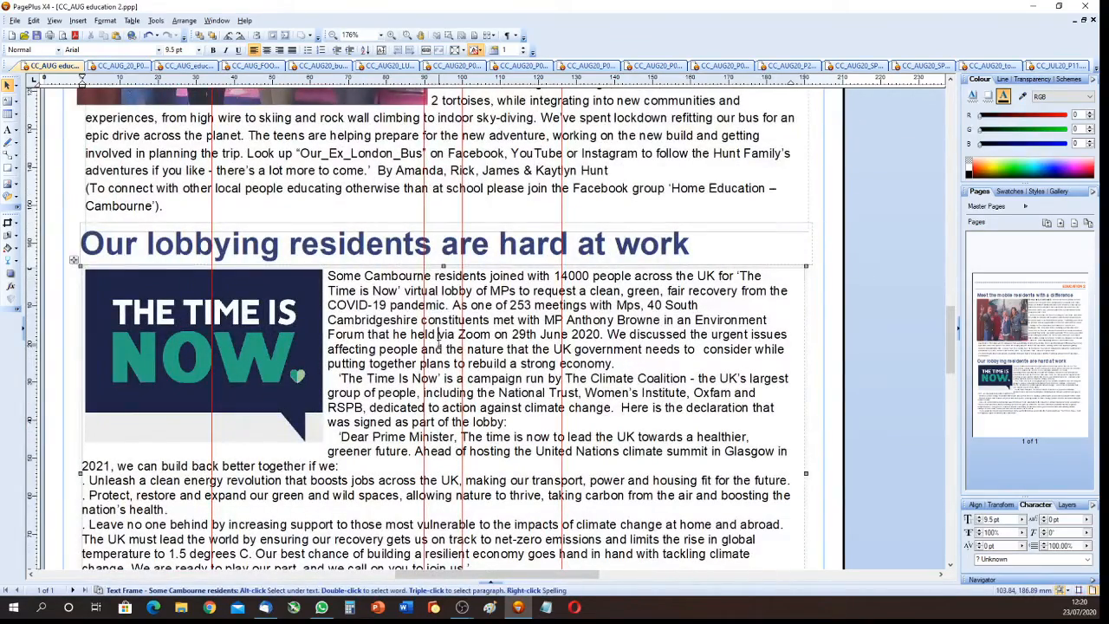
{"action": "scroll", "coordinate": [439, 345], "scroll_direction": "up", "scroll_amount": 4}
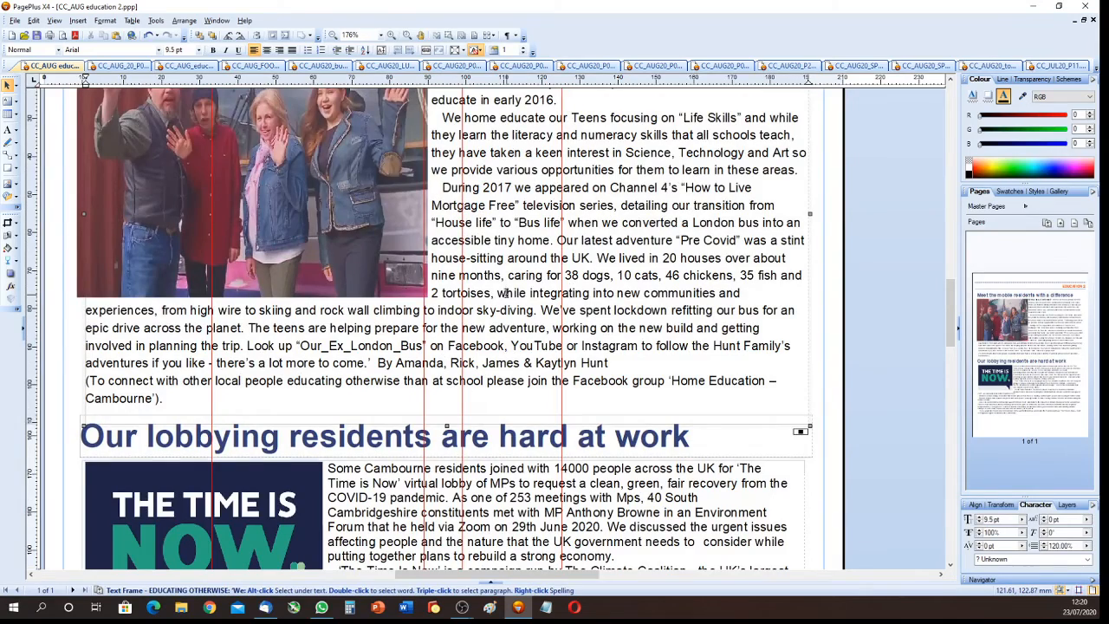
{"action": "scroll", "coordinate": [507, 293], "scroll_direction": "down", "scroll_amount": 4}
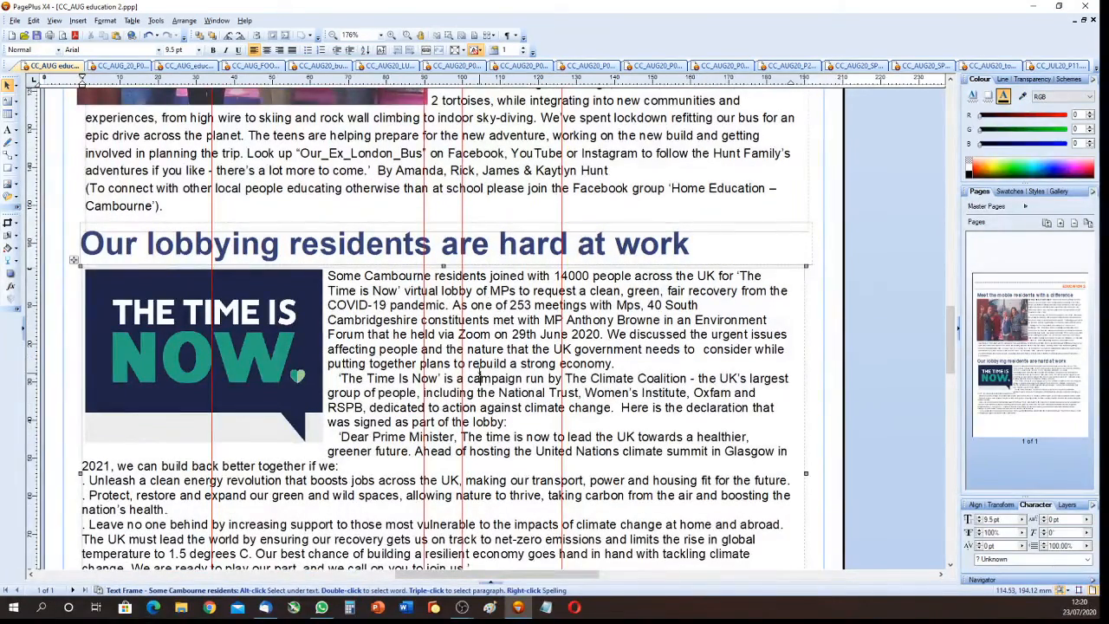
{"action": "left_click", "coordinate": [539, 170]}
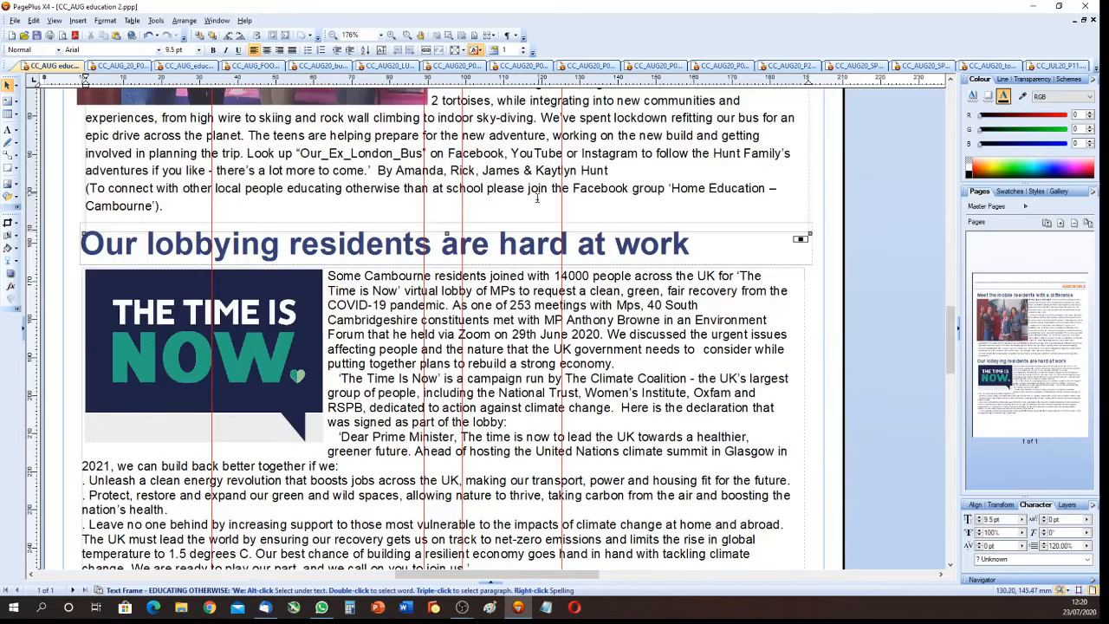
{"action": "left_click", "coordinate": [524, 321]}
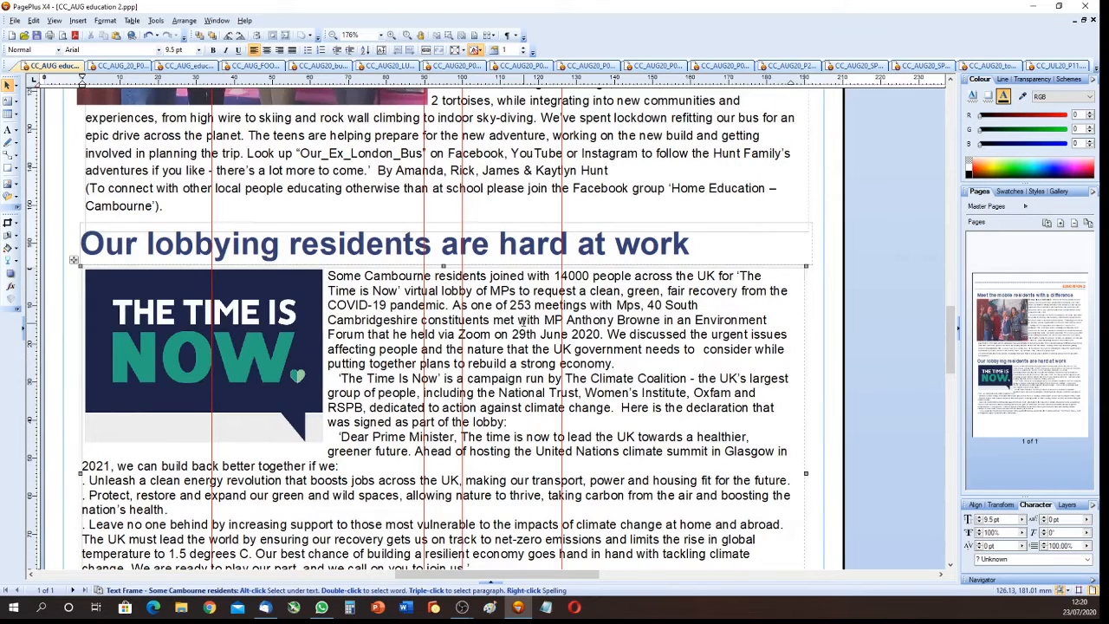
{"action": "left_click", "coordinate": [526, 192]}
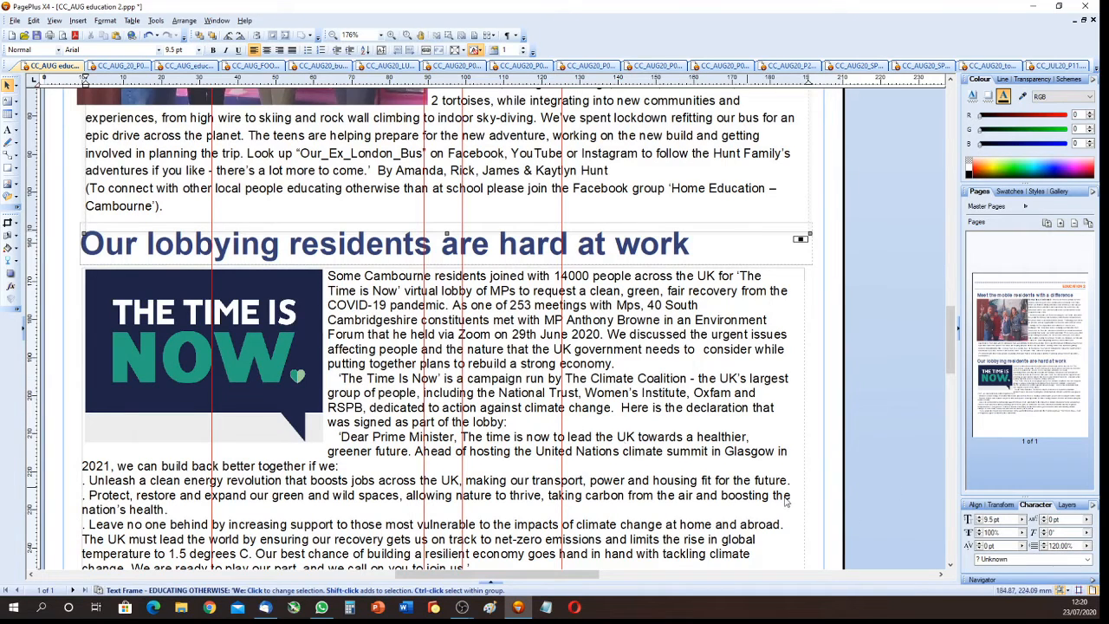
{"action": "left_click", "coordinate": [667, 425]}
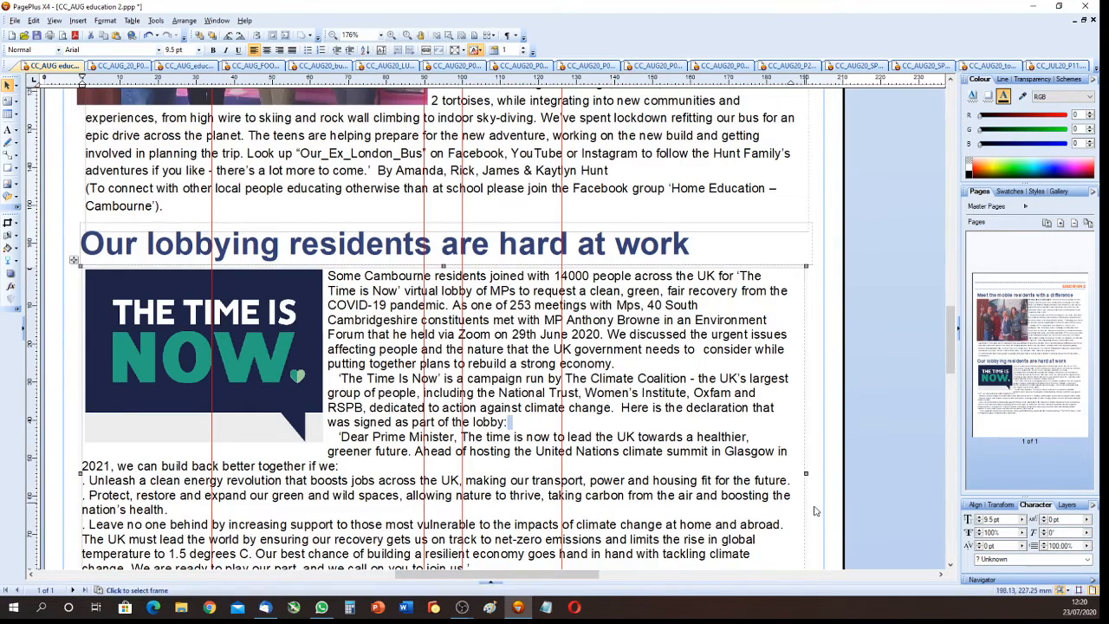
Set the line spacing of the lobbying article's entire body text to 120%
{"action": "scroll", "coordinate": [533, 358], "scroll_direction": "down", "scroll_amount": 5}
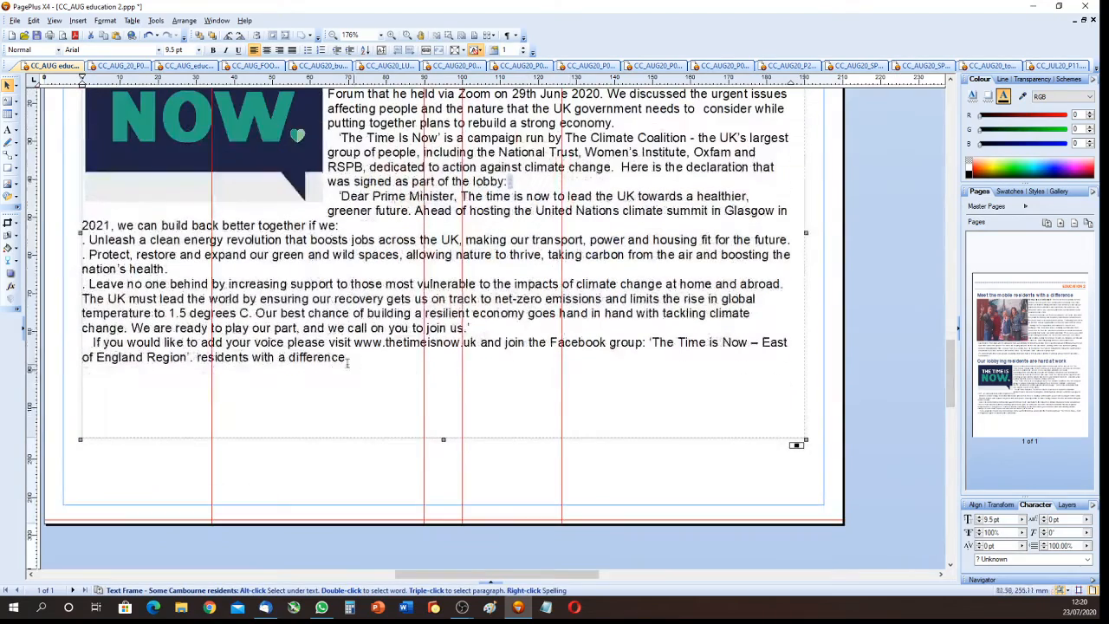
{"action": "left_click_drag", "start_coordinate": [363, 357], "coordinate": [330, 104]}
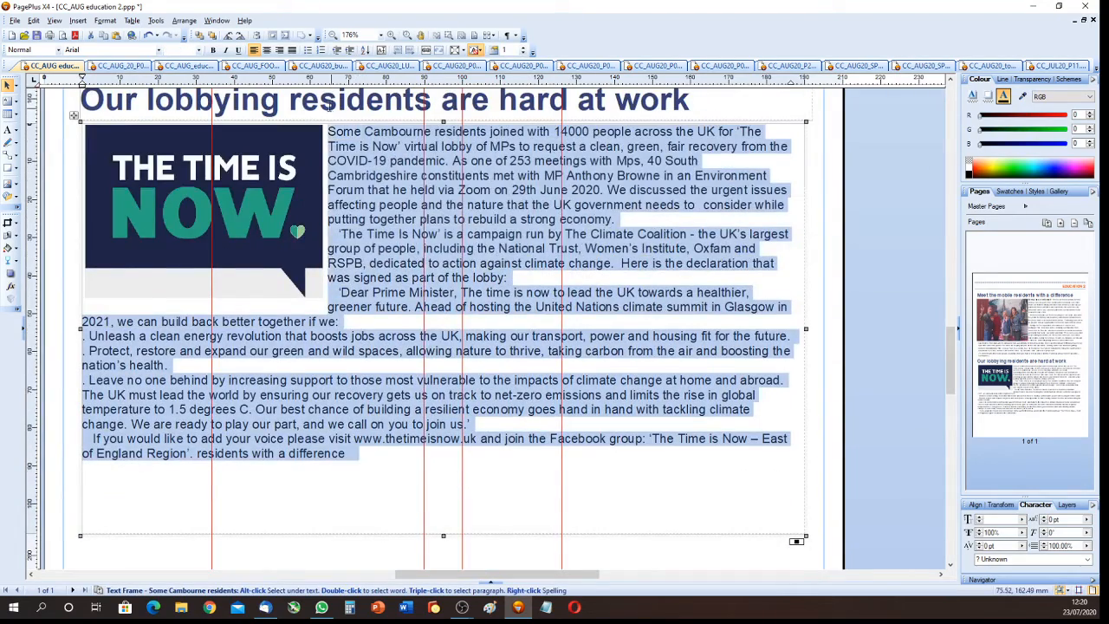
{"action": "left_click", "coordinate": [1053, 546]}
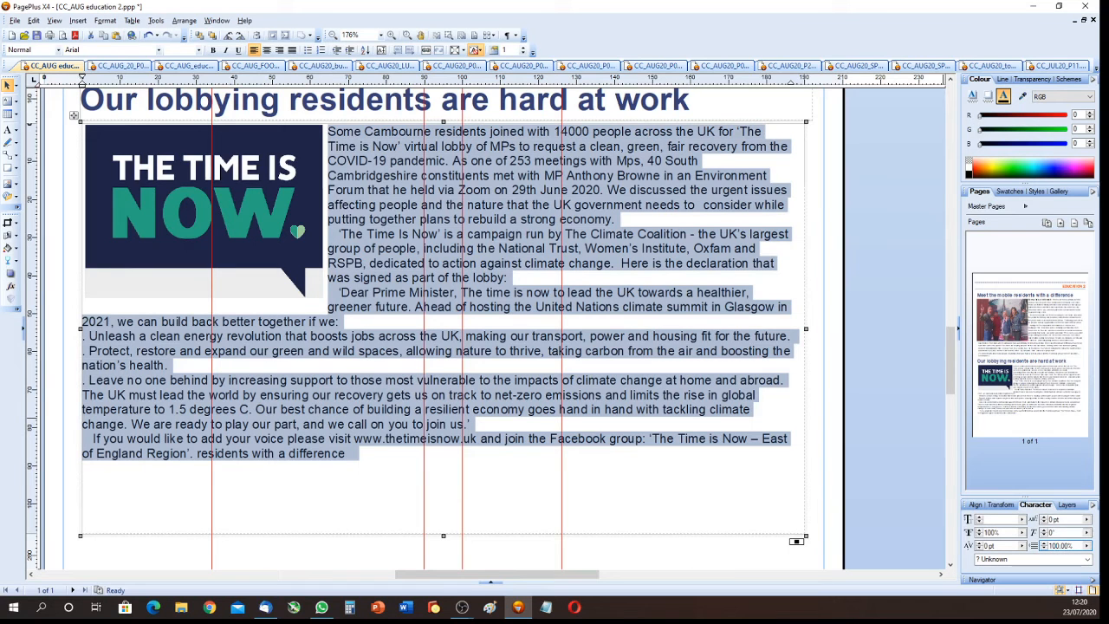
{"action": "key", "text": "Return"}
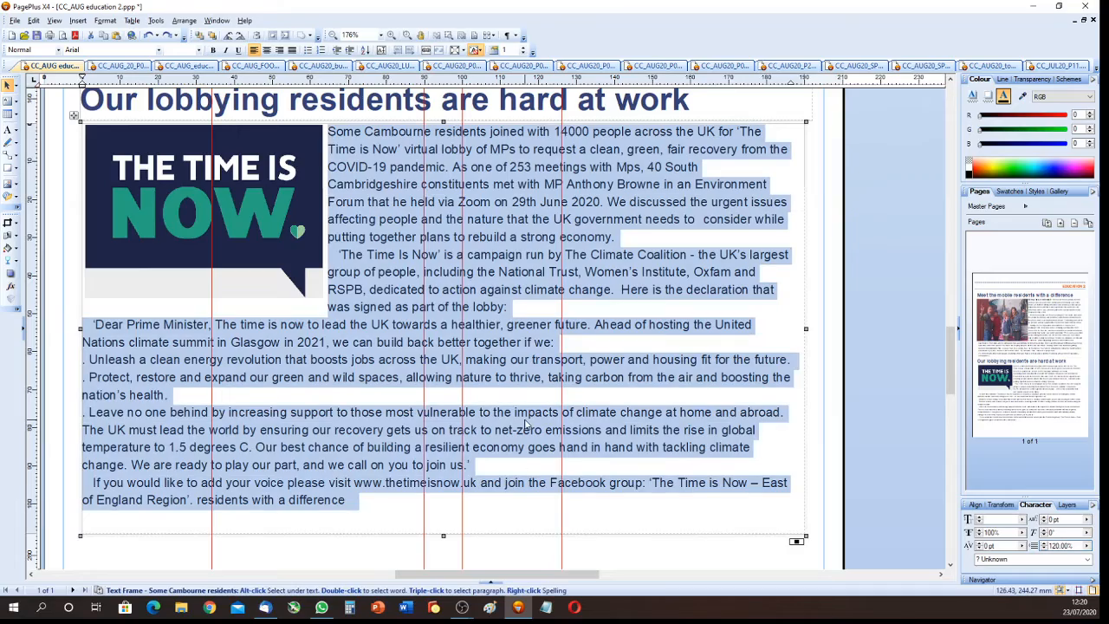
{"action": "left_click", "coordinate": [518, 427]}
Extend the lobbying article's text frame down to just above the bottom page margin
{"action": "scroll", "coordinate": [537, 423], "scroll_direction": "up", "scroll_amount": 4}
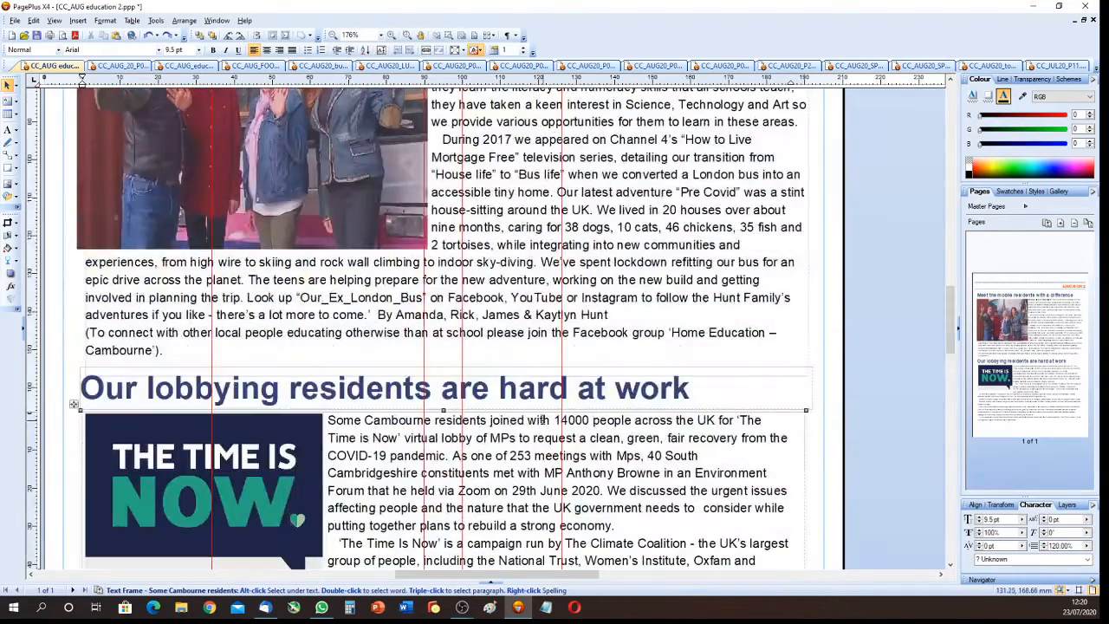
{"action": "scroll", "coordinate": [542, 421], "scroll_direction": "down", "scroll_amount": 4}
{"action": "scroll", "coordinate": [542, 420], "scroll_direction": "down", "scroll_amount": 4}
{"action": "scroll", "coordinate": [539, 412], "scroll_direction": "up", "scroll_amount": 5}
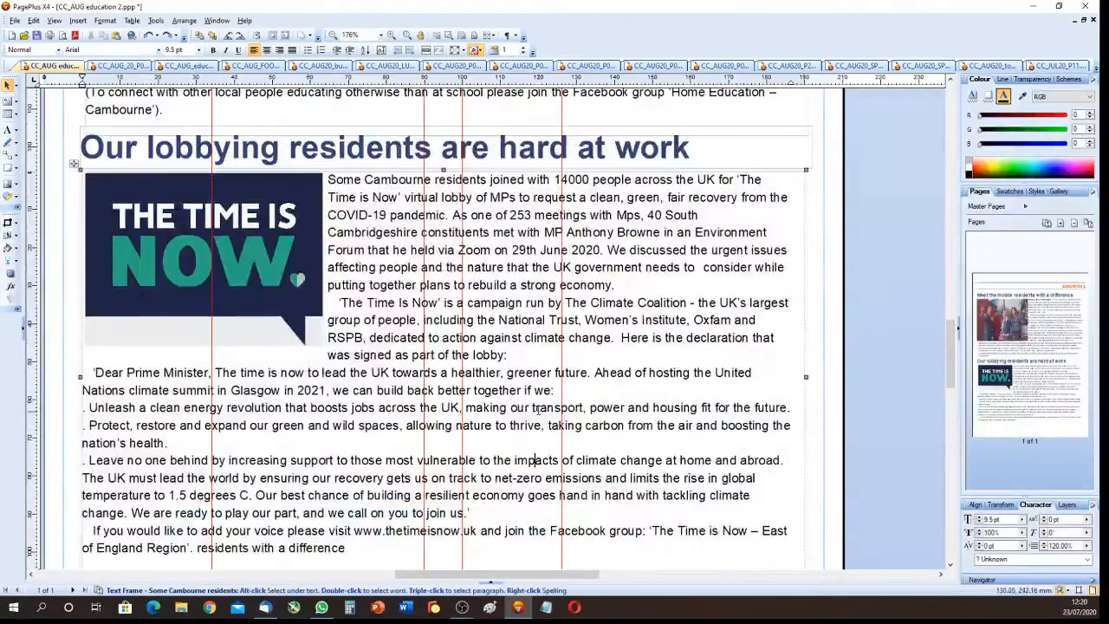
{"action": "scroll", "coordinate": [537, 410], "scroll_direction": "down", "scroll_amount": 5}
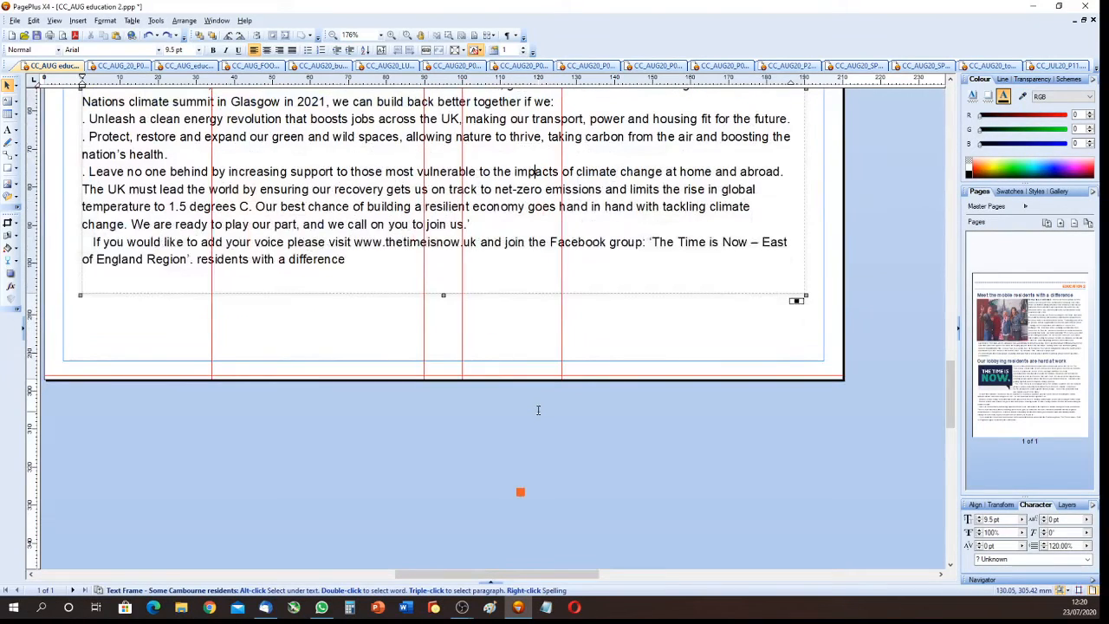
{"action": "left_click_drag", "start_coordinate": [444, 293], "coordinate": [432, 348]}
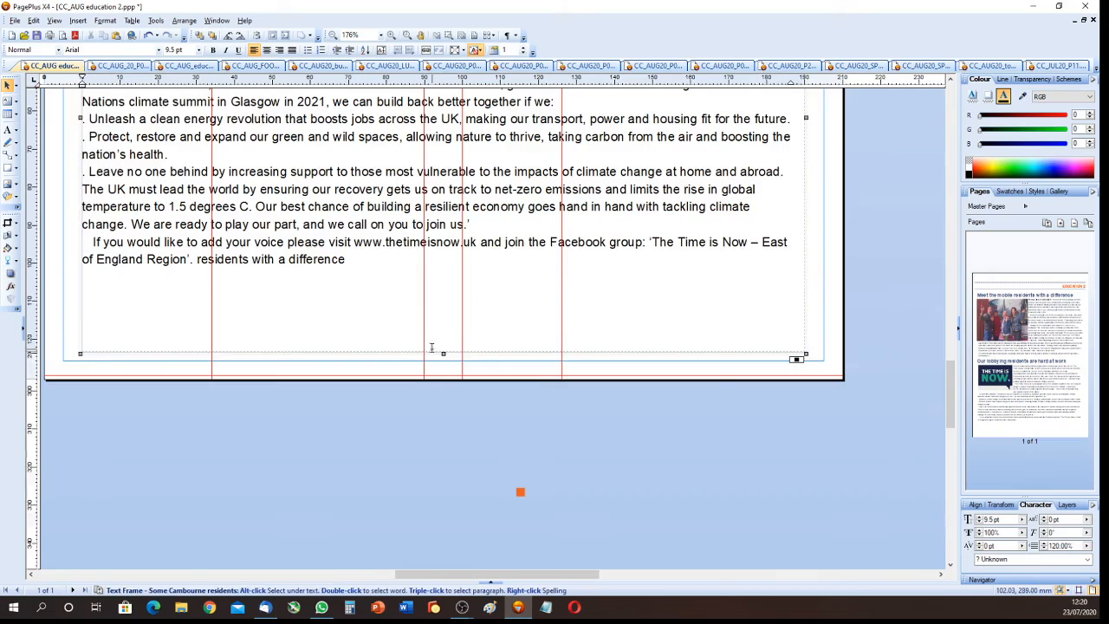
Enlarge the "The Time is Now" logo in the lobbying article proportionally to about 78 mm wide
{"action": "scroll", "coordinate": [431, 348], "scroll_direction": "up", "scroll_amount": 5}
{"action": "left_click", "coordinate": [316, 323]}
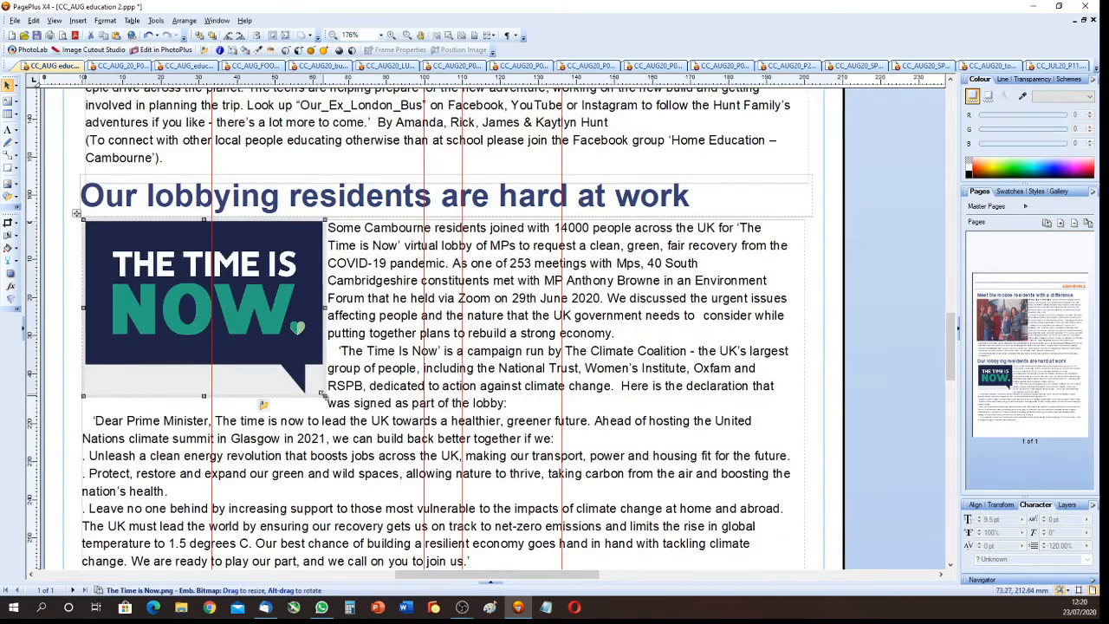
{"action": "left_click_drag", "start_coordinate": [325, 396], "coordinate": [382, 458]}
{"action": "scroll", "coordinate": [429, 447], "scroll_direction": "down", "scroll_amount": 3}
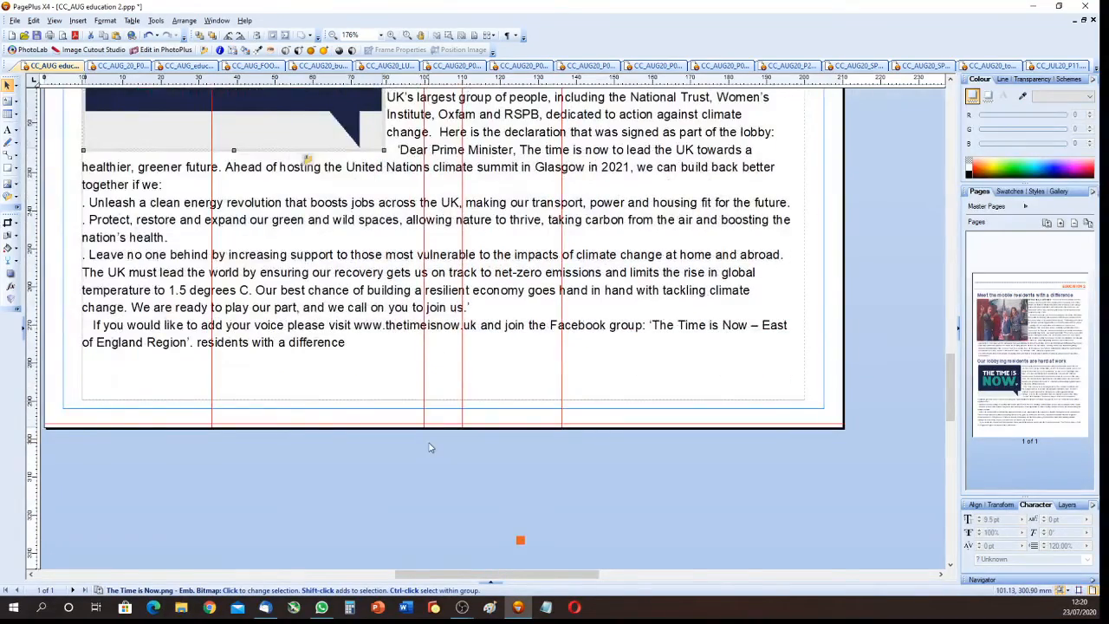
{"action": "scroll", "coordinate": [429, 447], "scroll_direction": "up", "scroll_amount": 3}
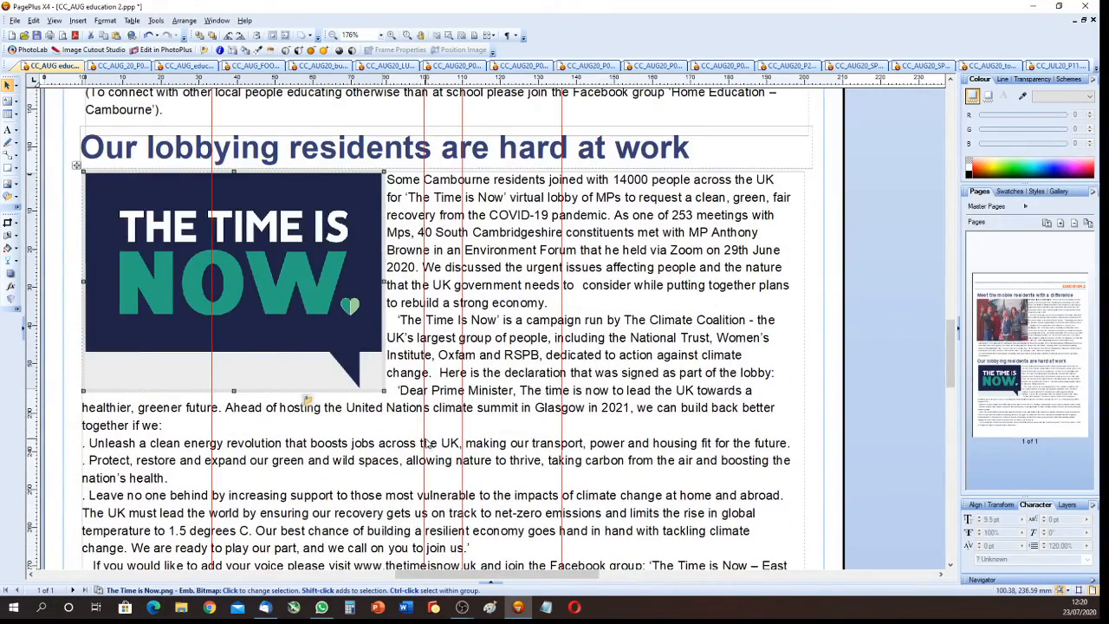
{"action": "scroll", "coordinate": [427, 443], "scroll_direction": "down", "scroll_amount": 2}
{"action": "scroll", "coordinate": [427, 443], "scroll_direction": "up", "scroll_amount": 2}
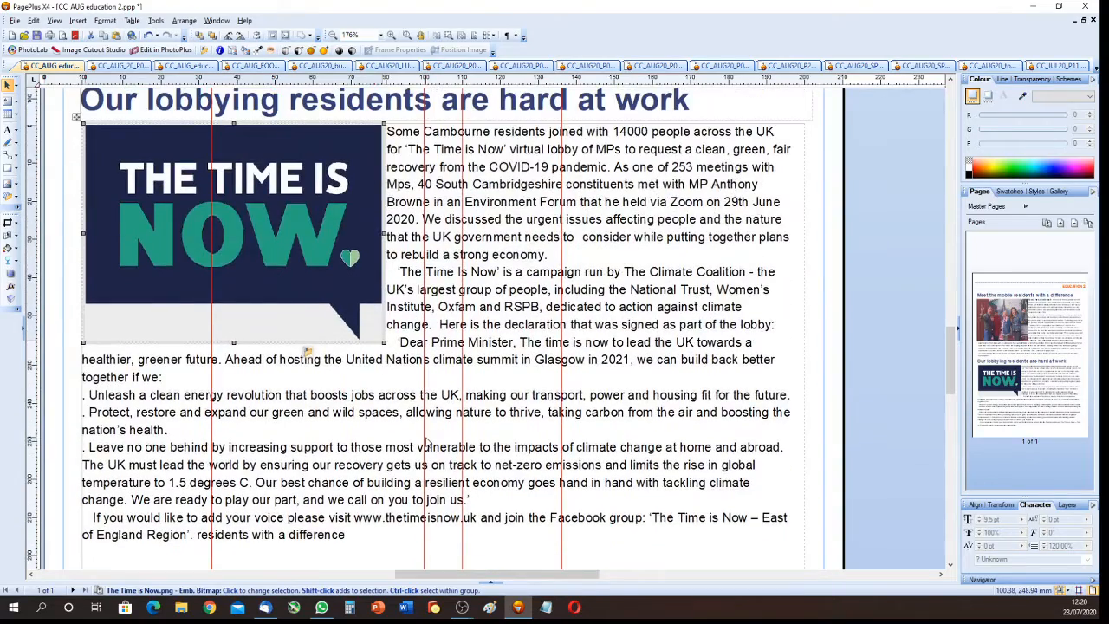
Reduce the "The Time is Now" logo proportionally to about 66 mm wide and check how the article text flows
{"action": "scroll", "coordinate": [427, 442], "scroll_direction": "up", "scroll_amount": 2}
{"action": "scroll", "coordinate": [427, 442], "scroll_direction": "down", "scroll_amount": 1}
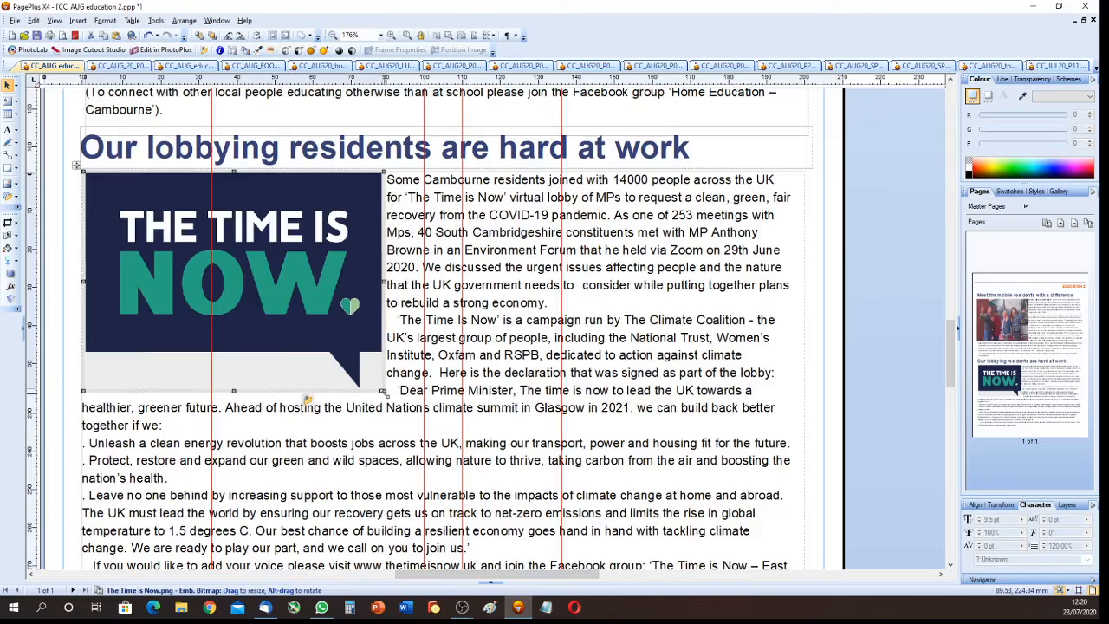
{"action": "left_click_drag", "start_coordinate": [383, 392], "coordinate": [340, 367]}
{"action": "scroll", "coordinate": [472, 310], "scroll_direction": "down", "scroll_amount": 5}
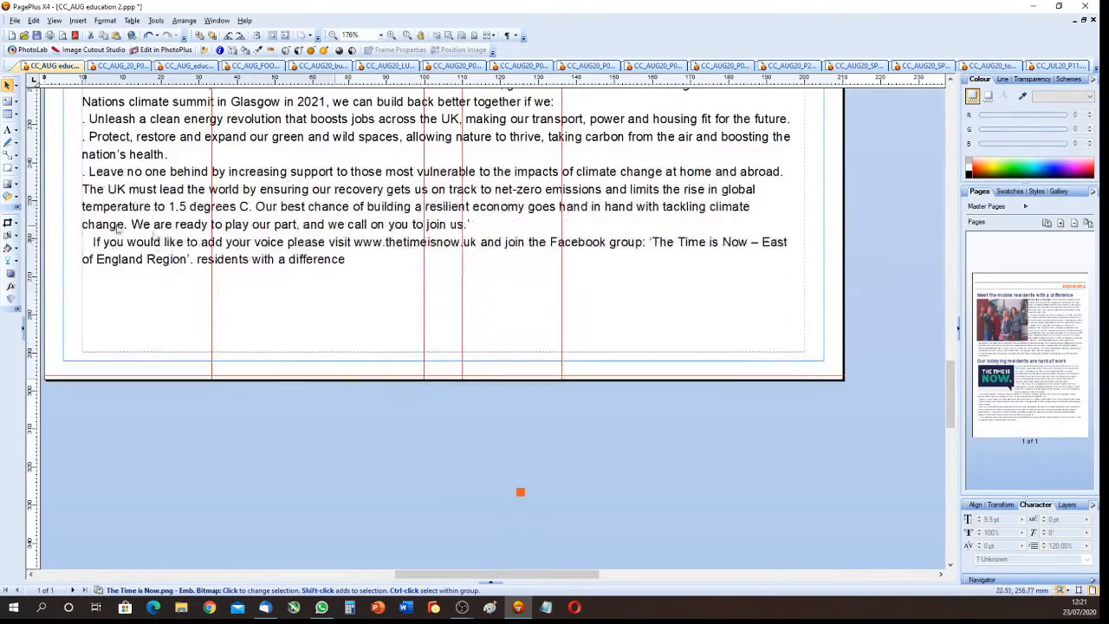
{"action": "scroll", "coordinate": [472, 310], "scroll_direction": "up", "scroll_amount": 4}
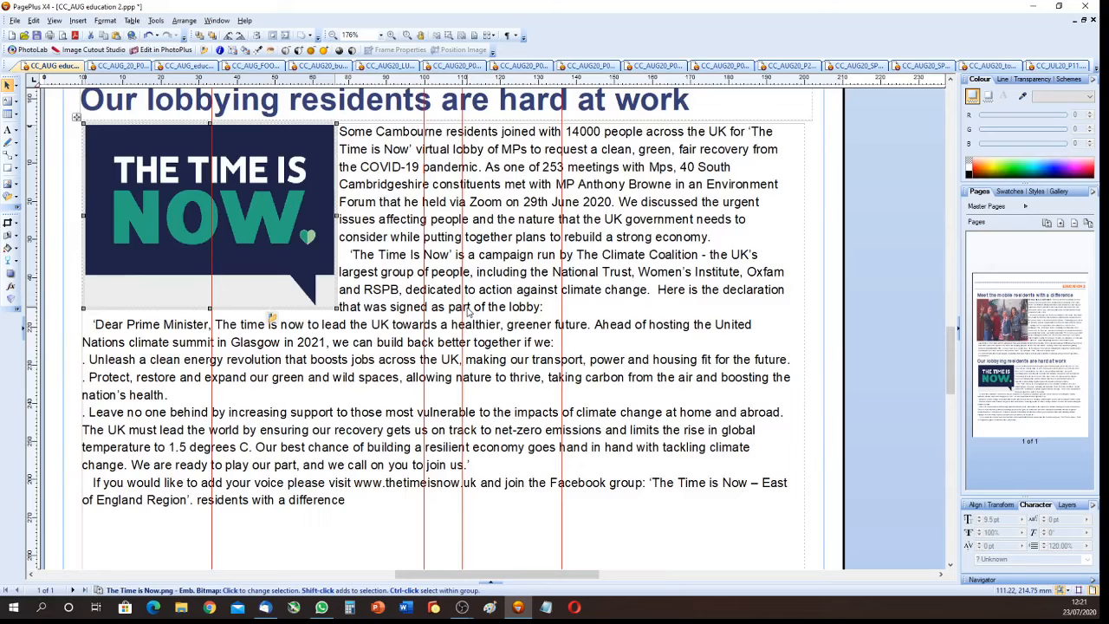
Look through the open August pages P02, P03, P08 and P28, ending on the Sport 1 page
{"action": "scroll", "coordinate": [468, 310], "scroll_direction": "up", "scroll_amount": 2}
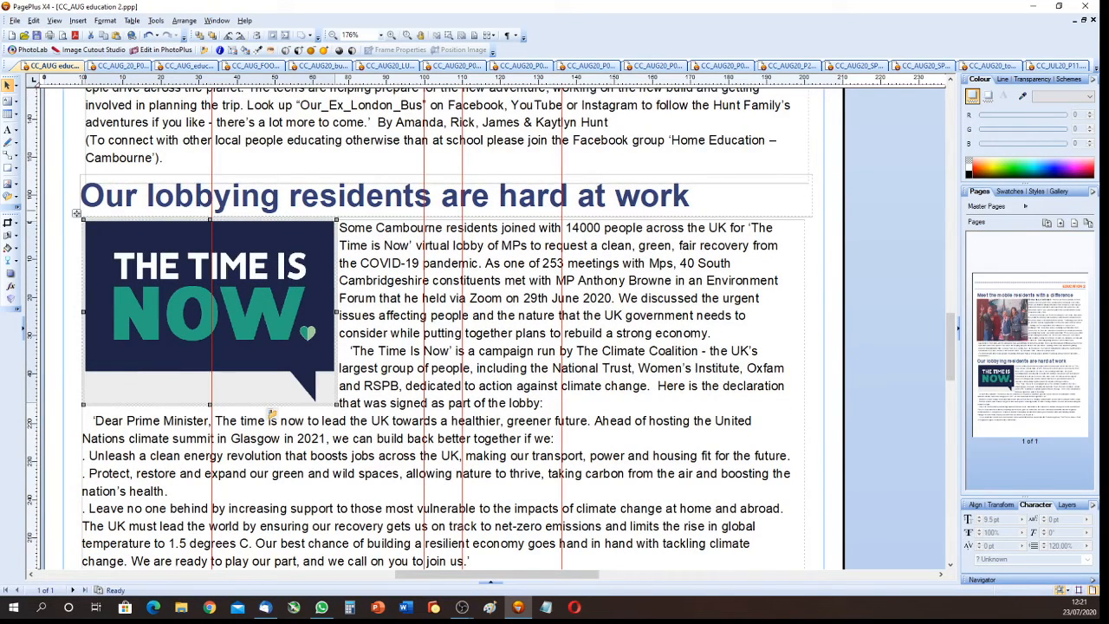
{"action": "left_click", "coordinate": [589, 65]}
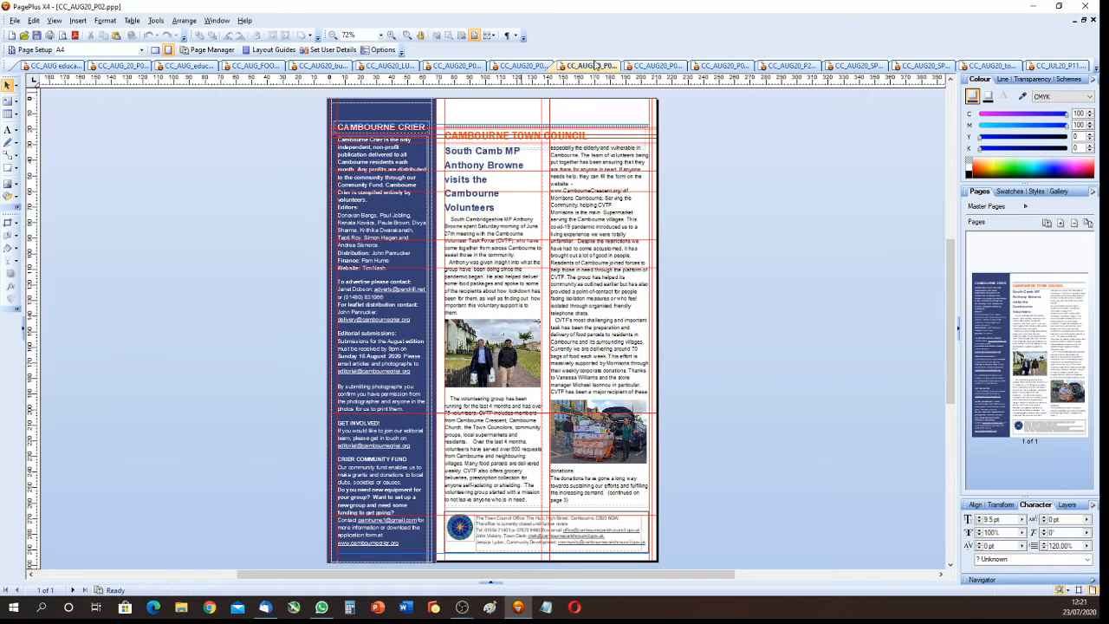
{"action": "left_click", "coordinate": [649, 67]}
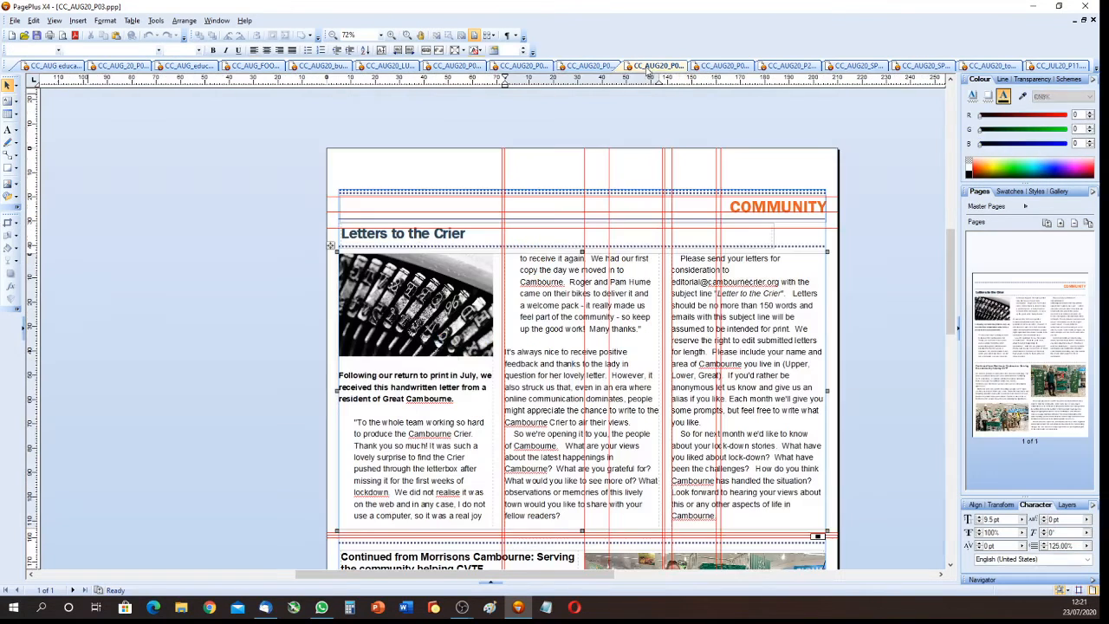
{"action": "left_click", "coordinate": [720, 67]}
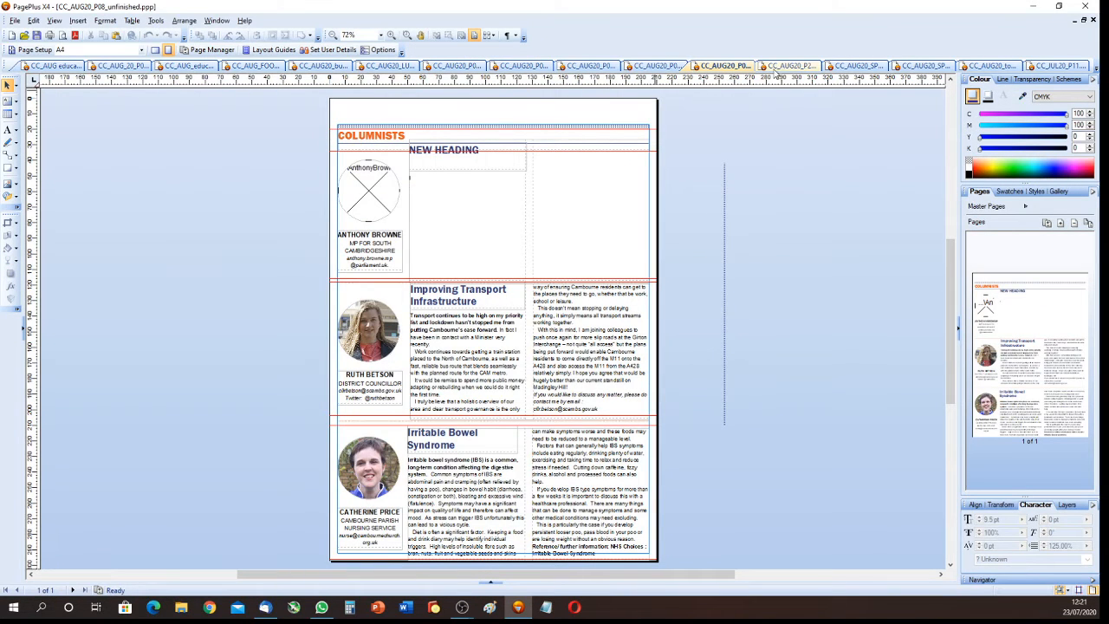
{"action": "left_click", "coordinate": [791, 66]}
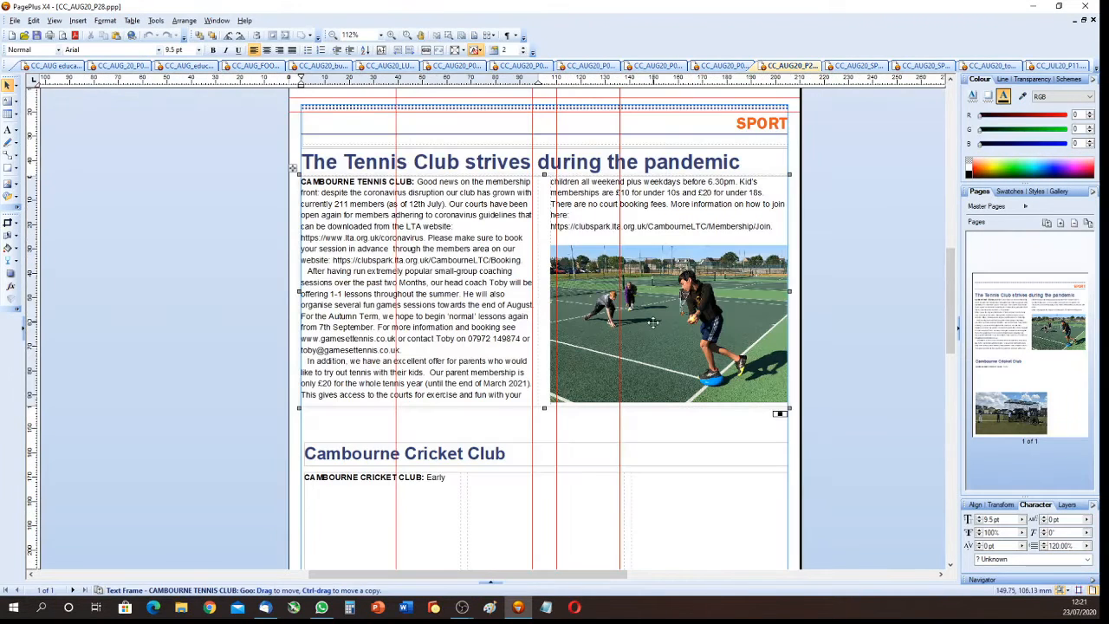
{"action": "left_click", "coordinate": [856, 67]}
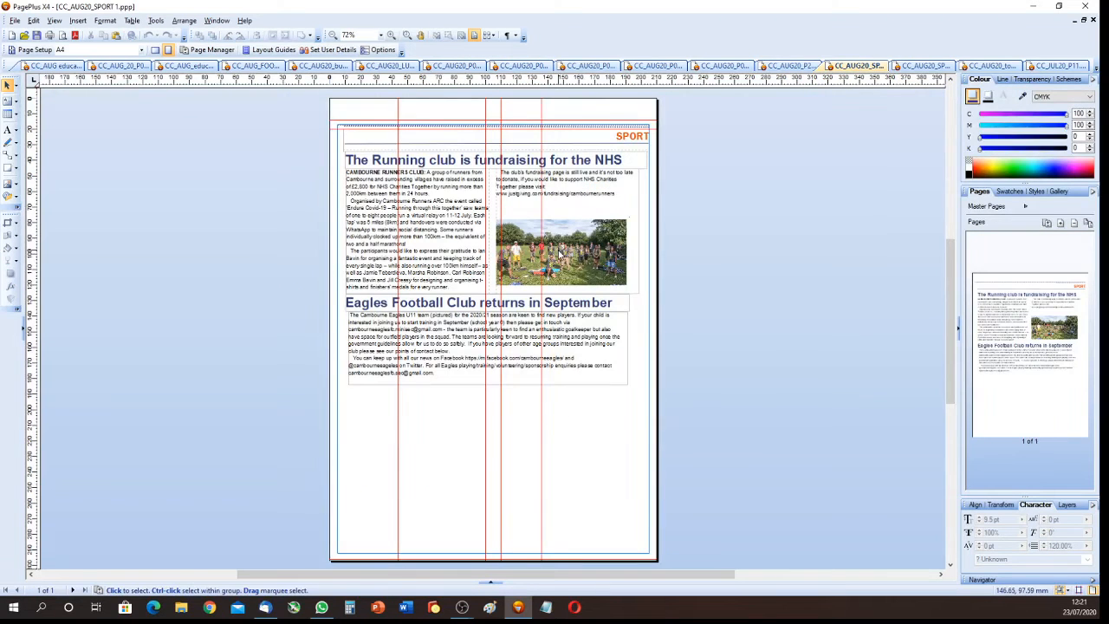
Detach the running club's group photo from its text so it can be positioned independently
{"action": "left_click", "coordinate": [565, 256]}
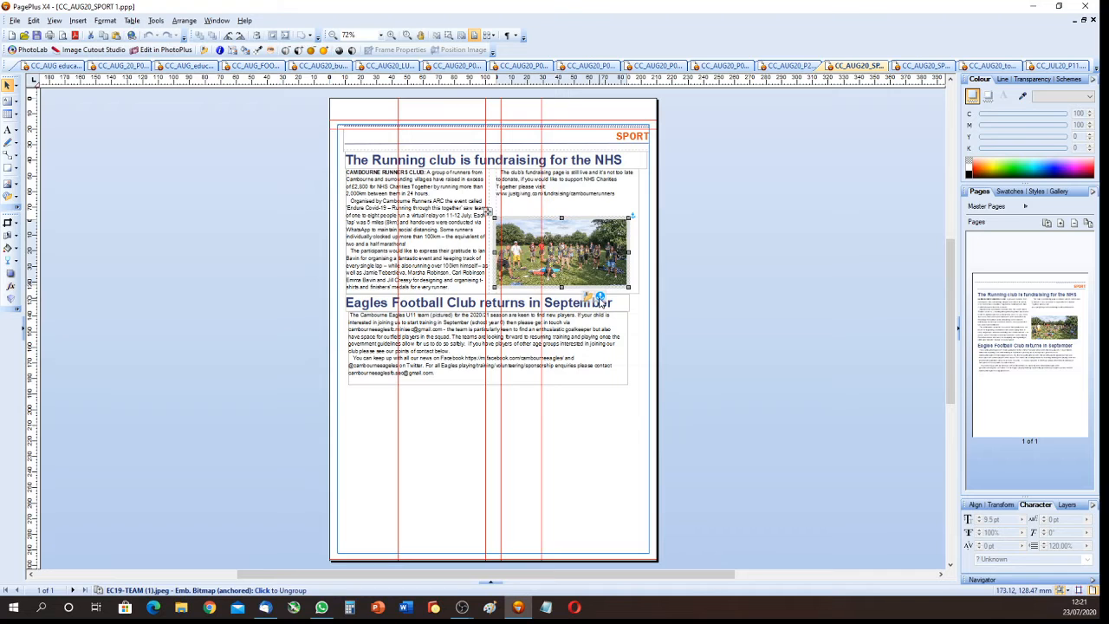
{"action": "left_click", "coordinate": [600, 299]}
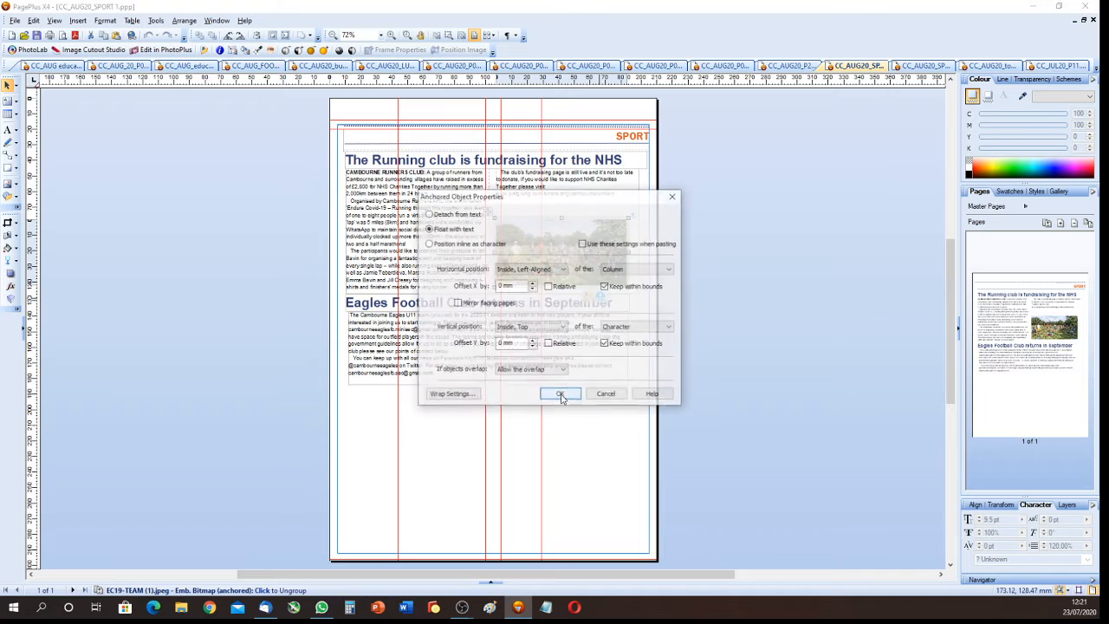
{"action": "left_click", "coordinate": [435, 215]}
{"action": "left_click", "coordinate": [559, 394]}
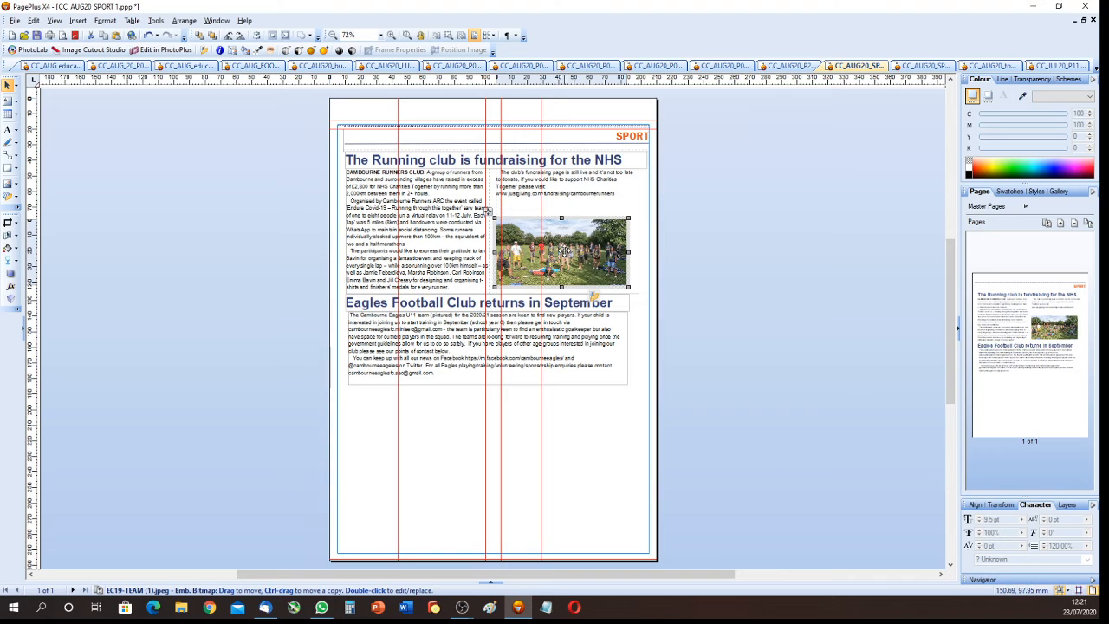
Check the running club photo's placed size and print resolution without changing either
{"action": "right_click", "coordinate": [564, 250]}
{"action": "mouse_move", "coordinate": [602, 473]}
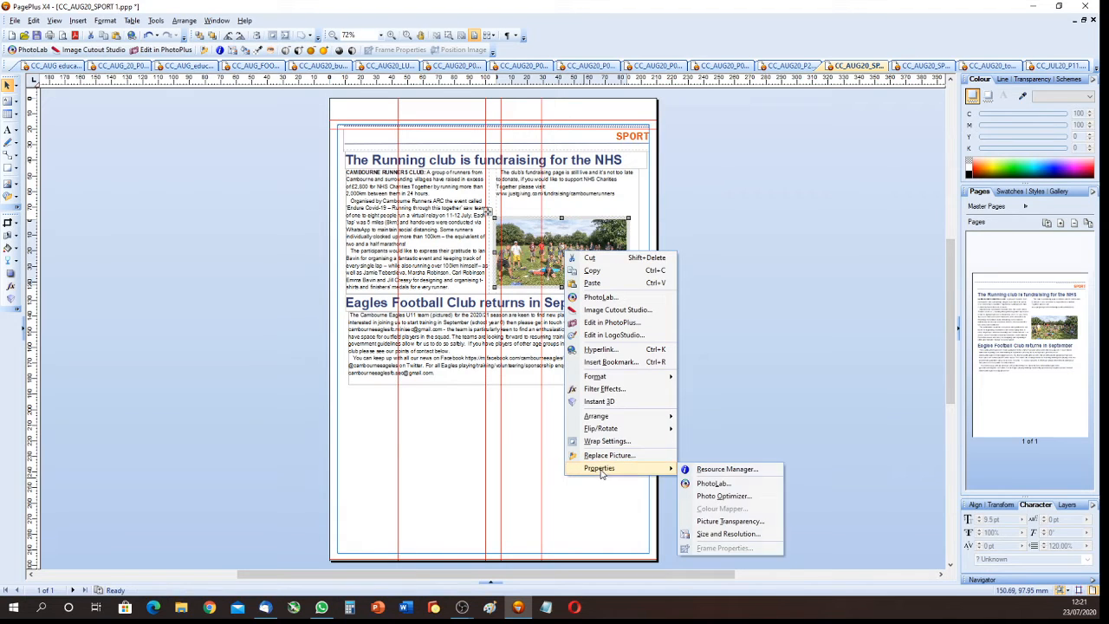
{"action": "left_click", "coordinate": [745, 534]}
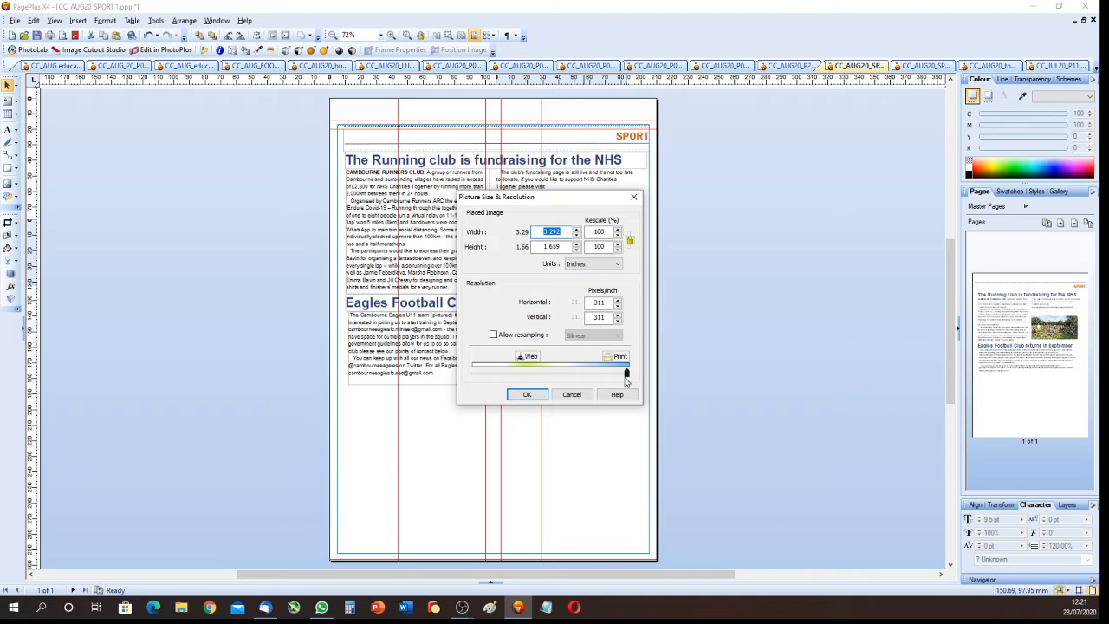
{"action": "left_click", "coordinate": [528, 394]}
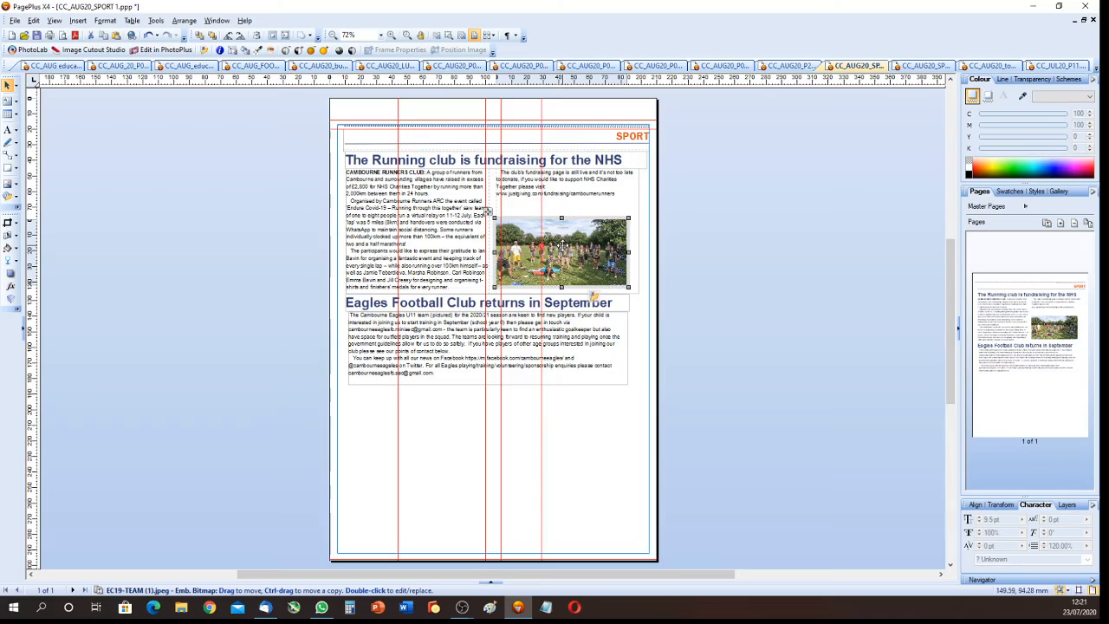
Enlarge the running club photo proportionally until its right edge reaches the right page margin
{"action": "scroll", "coordinate": [560, 249], "scroll_direction": "up", "scroll_amount": 5}
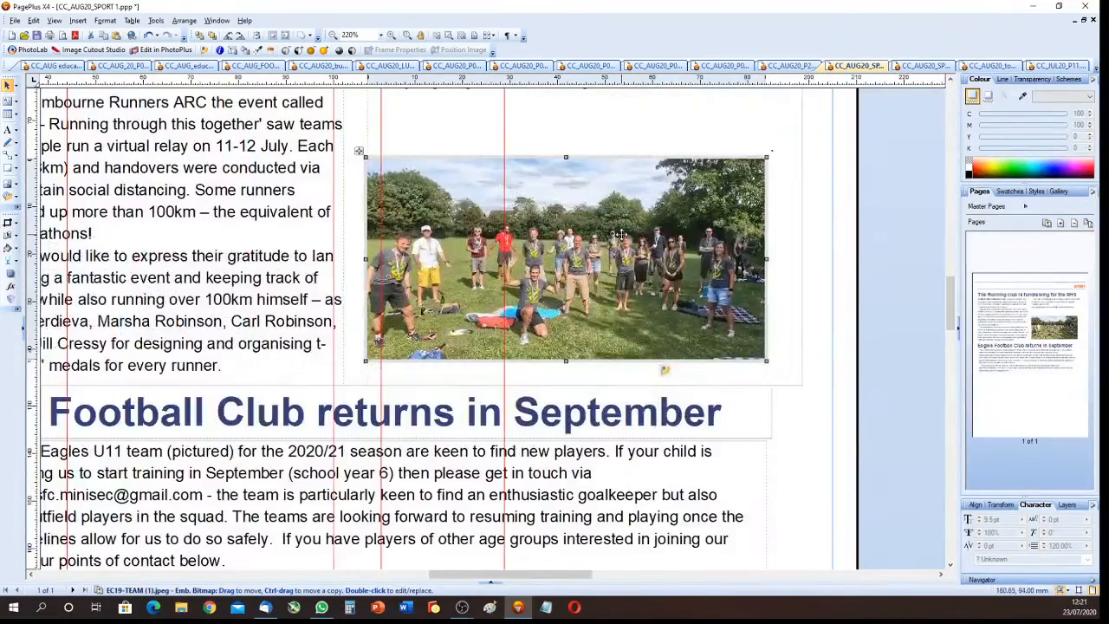
{"action": "scroll", "coordinate": [620, 234], "scroll_direction": "up", "scroll_amount": 3}
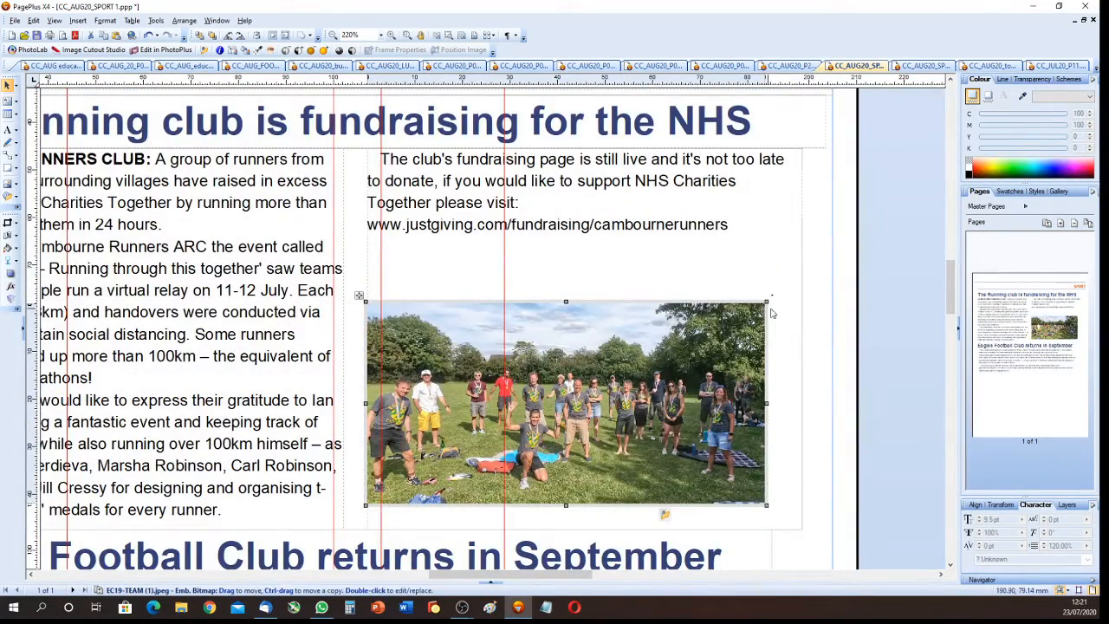
{"action": "left_click_drag", "start_coordinate": [768, 302], "coordinate": [827, 254]}
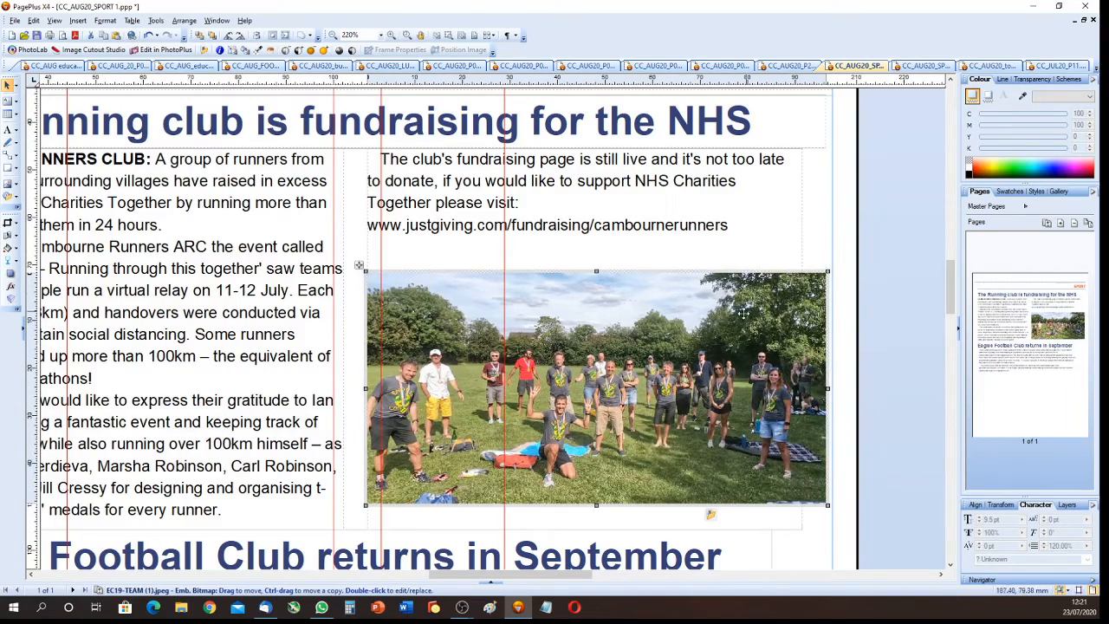
Examine the Sport 1 page from top to bottom for how the two articles fill the available space
{"action": "scroll", "coordinate": [693, 346], "scroll_direction": "down", "scroll_amount": 6}
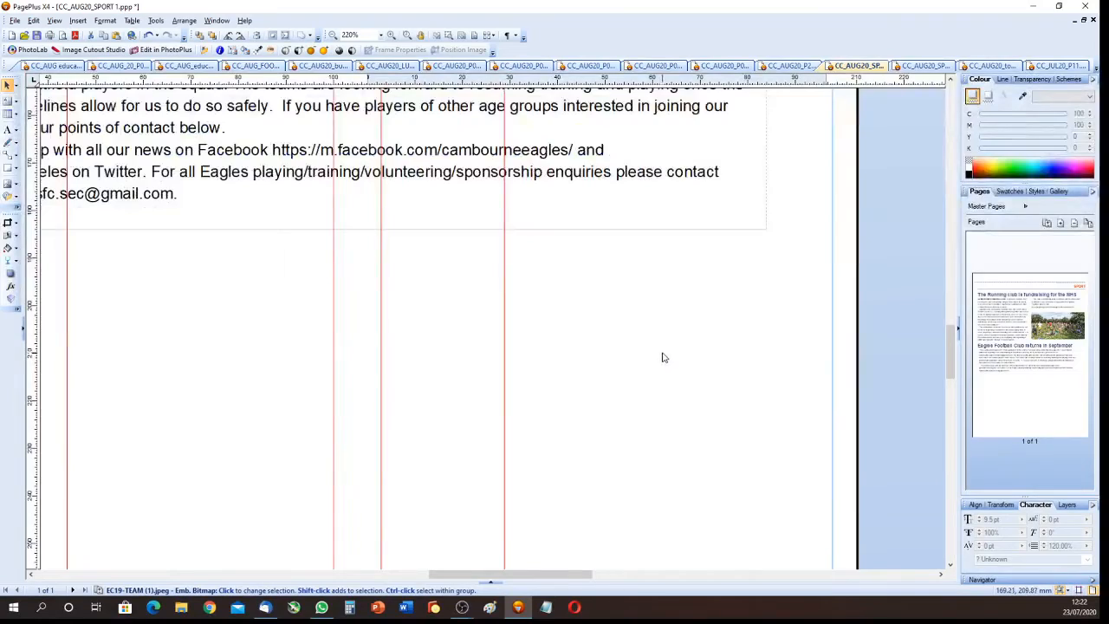
{"action": "scroll", "coordinate": [662, 357], "scroll_direction": "down", "scroll_amount": 5}
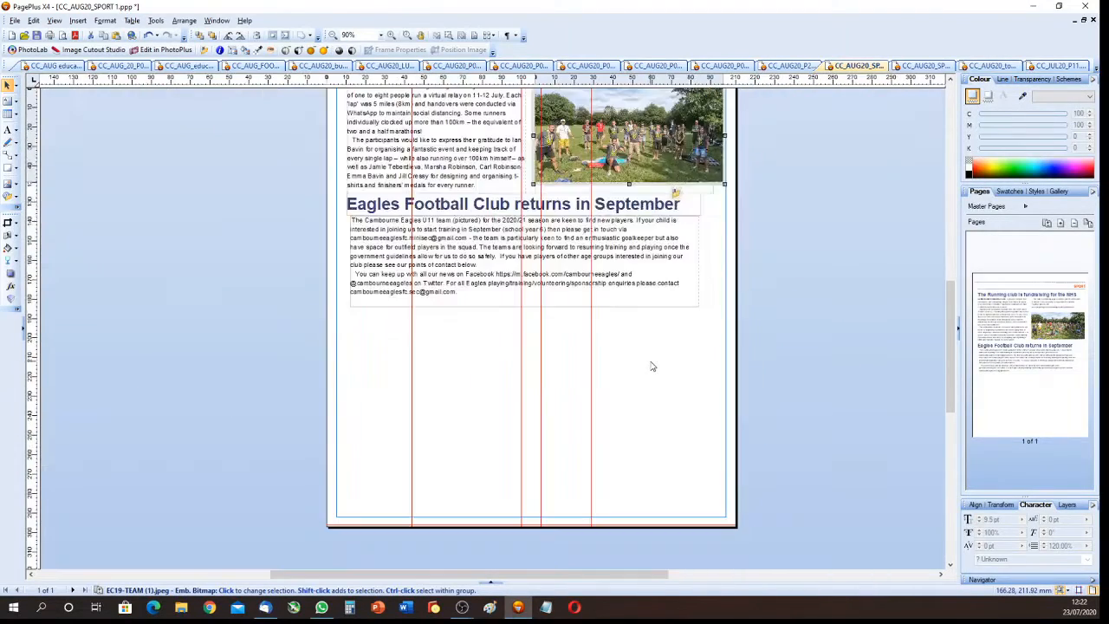
{"action": "scroll", "coordinate": [652, 367], "scroll_direction": "up", "scroll_amount": 3}
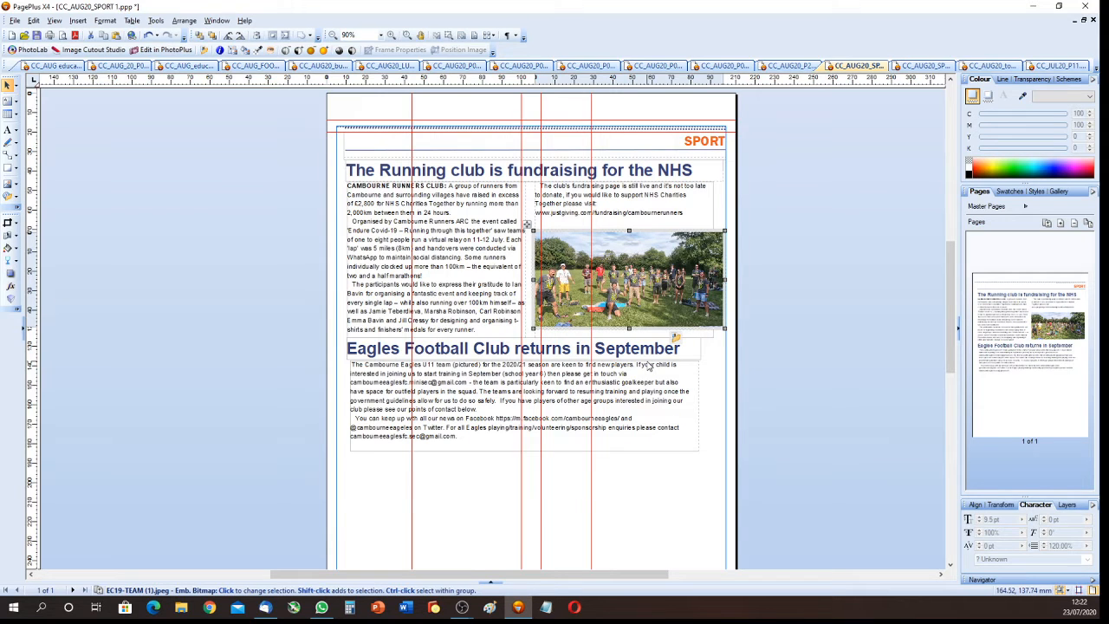
{"action": "scroll", "coordinate": [648, 366], "scroll_direction": "down", "scroll_amount": 5}
{"action": "scroll", "coordinate": [648, 366], "scroll_direction": "up", "scroll_amount": 3}
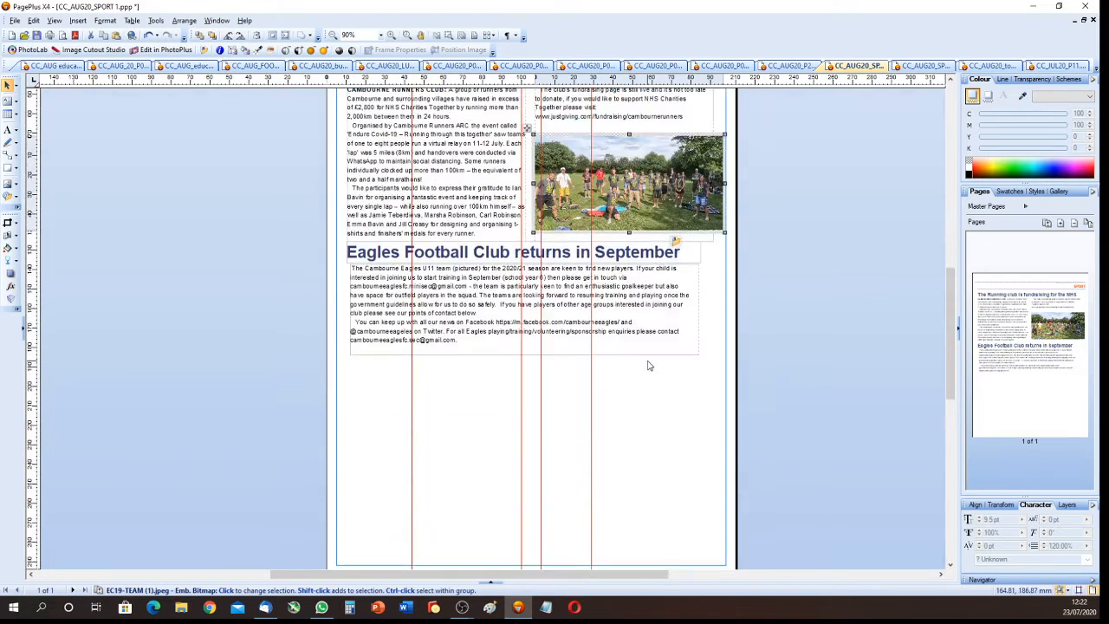
{"action": "scroll", "coordinate": [522, 427], "scroll_direction": "up", "scroll_amount": 3}
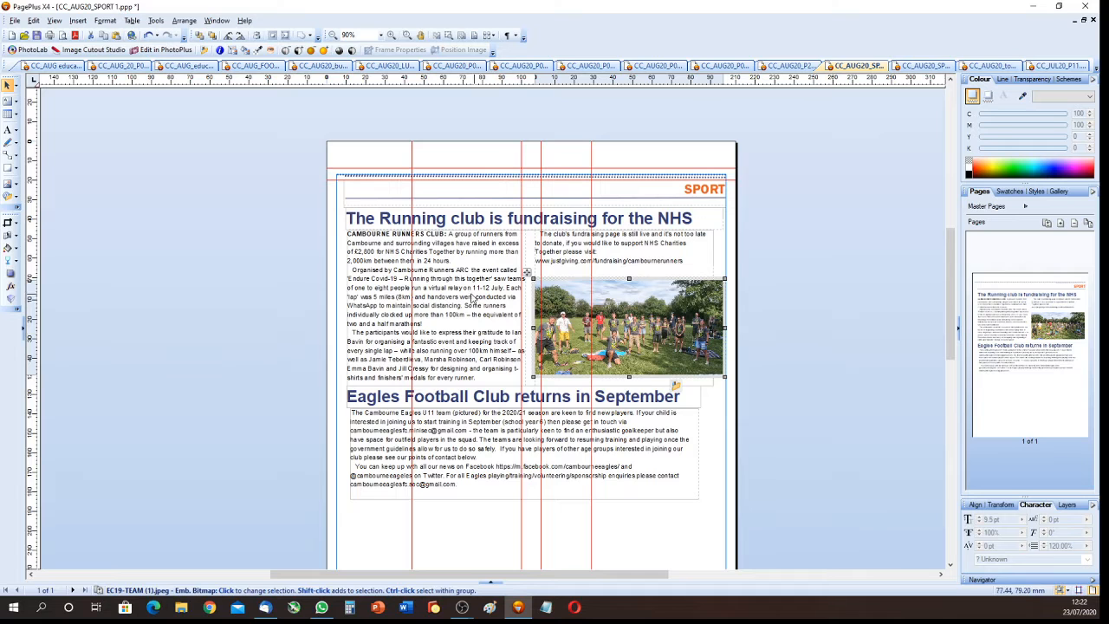
{"action": "scroll", "coordinate": [470, 509], "scroll_direction": "down", "scroll_amount": 4}
{"action": "scroll", "coordinate": [465, 502], "scroll_direction": "up", "scroll_amount": 4}
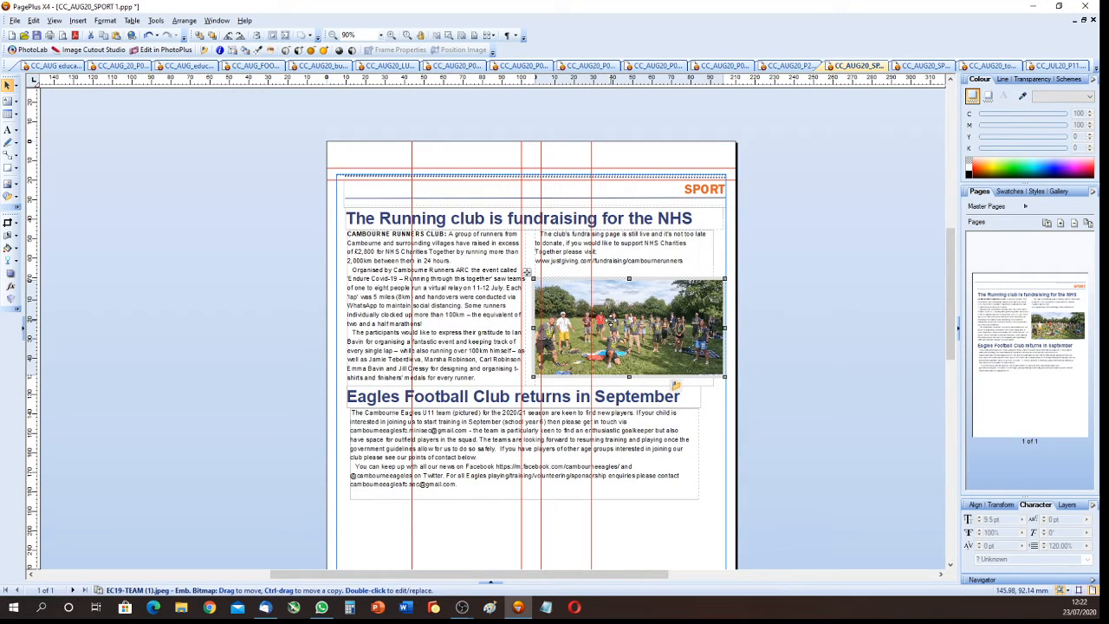
{"action": "scroll", "coordinate": [615, 324], "scroll_direction": "down", "scroll_amount": 3}
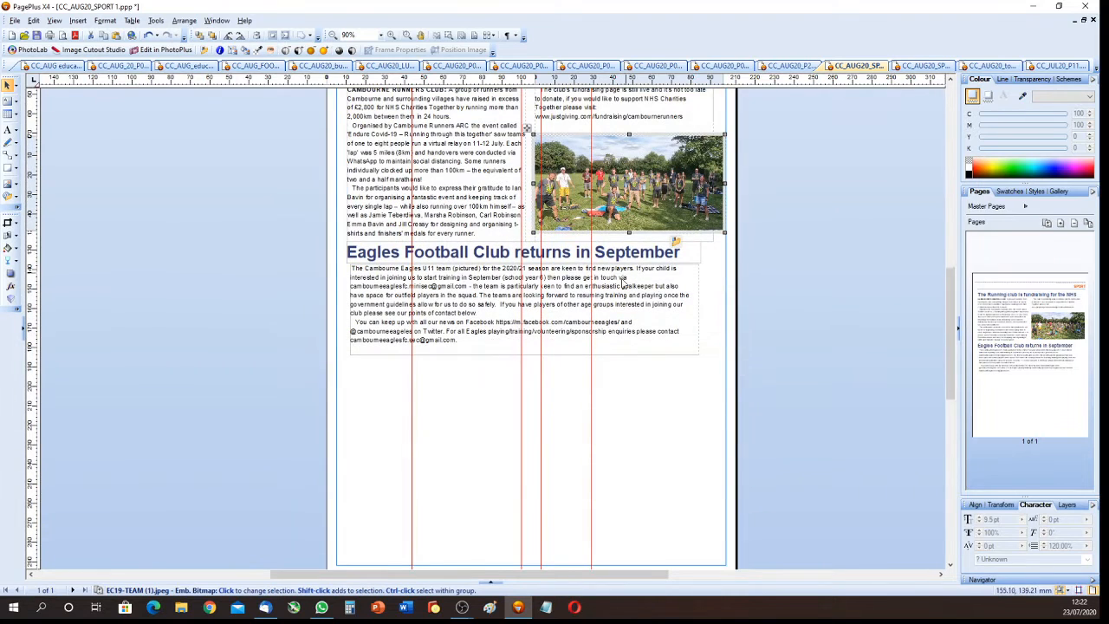
Change the running club article's text frame from two columns to a single column
{"action": "scroll", "coordinate": [511, 449], "scroll_direction": "up", "scroll_amount": 4}
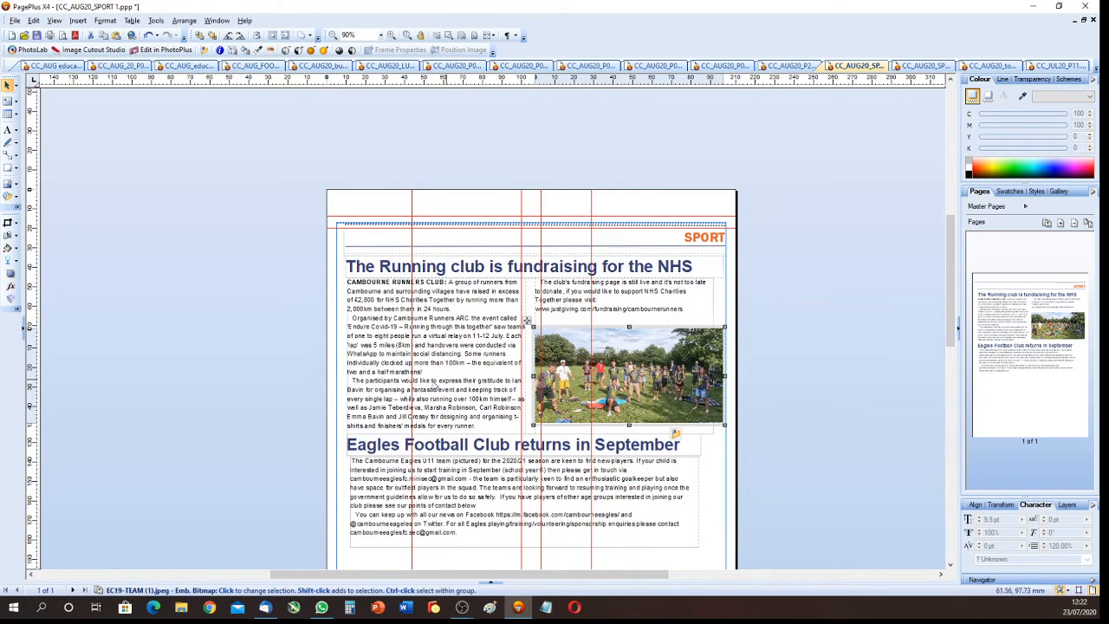
{"action": "left_click", "coordinate": [433, 362]}
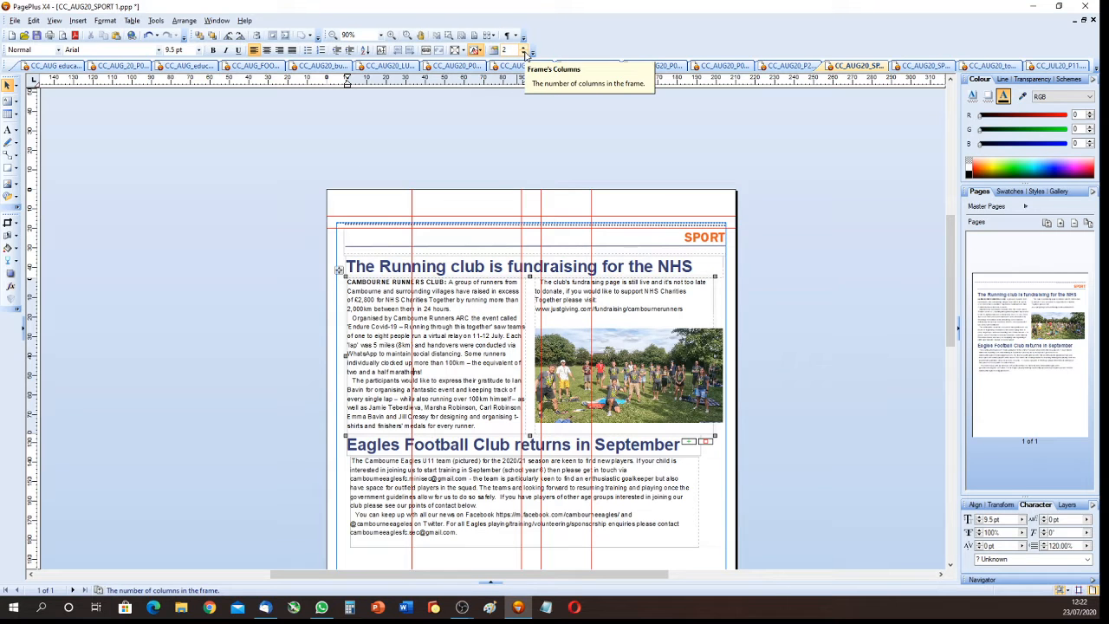
{"action": "left_click", "coordinate": [524, 54]}
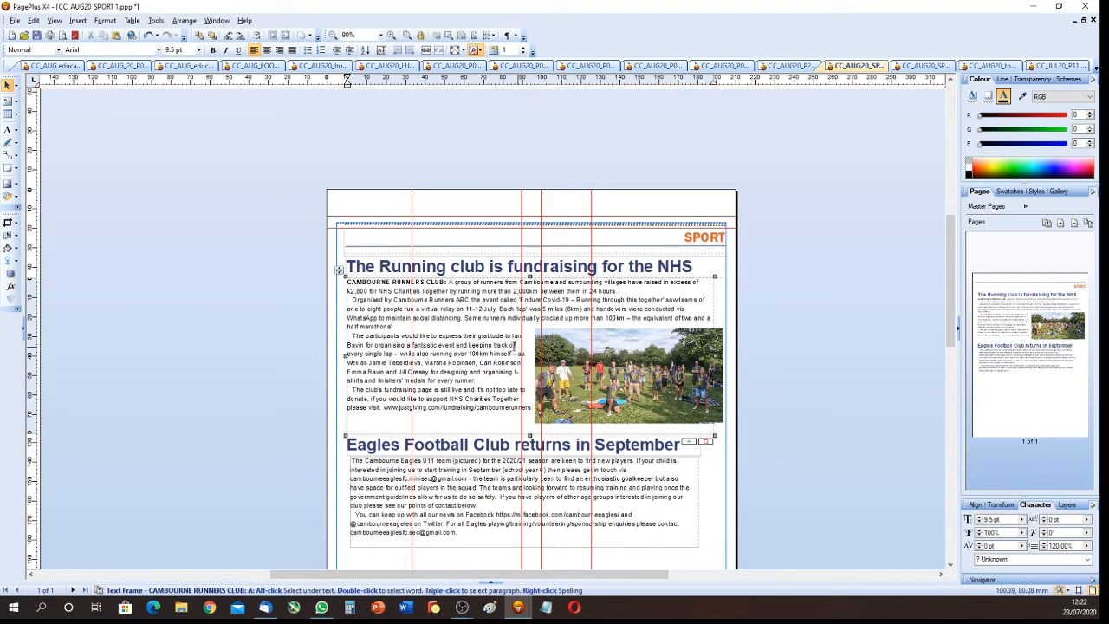
Group the Eagles Football Club heading with its text and move them down to just above the bottom page margin
{"action": "scroll", "coordinate": [500, 355], "scroll_direction": "down", "scroll_amount": 3}
{"action": "left_click", "coordinate": [752, 355]}
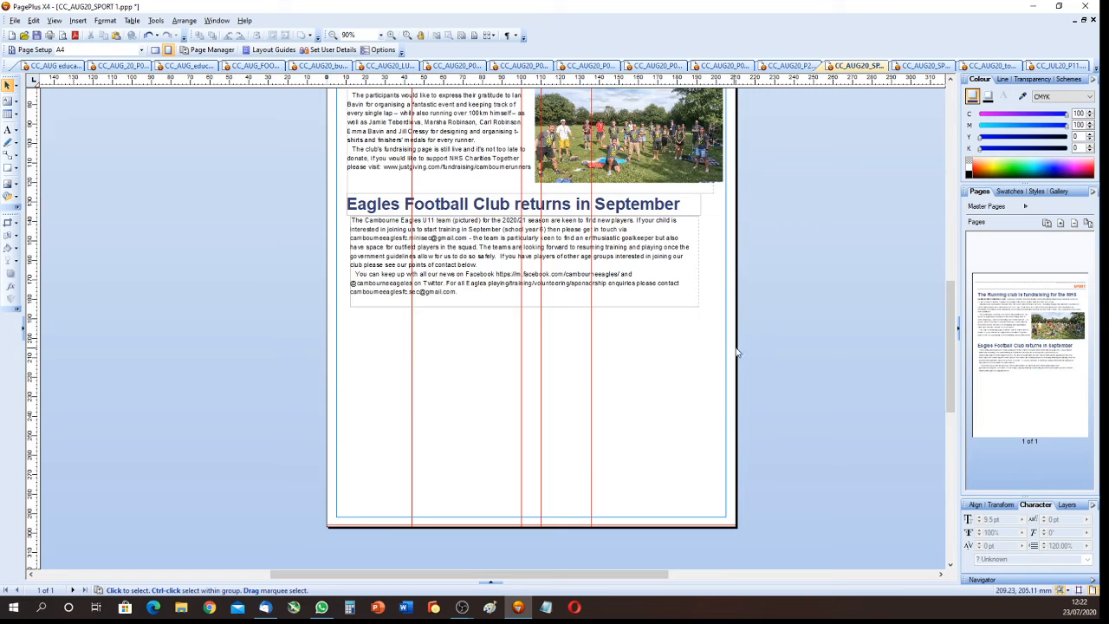
{"action": "left_click_drag", "start_coordinate": [743, 353], "coordinate": [291, 198]}
{"action": "left_click", "coordinate": [612, 318]}
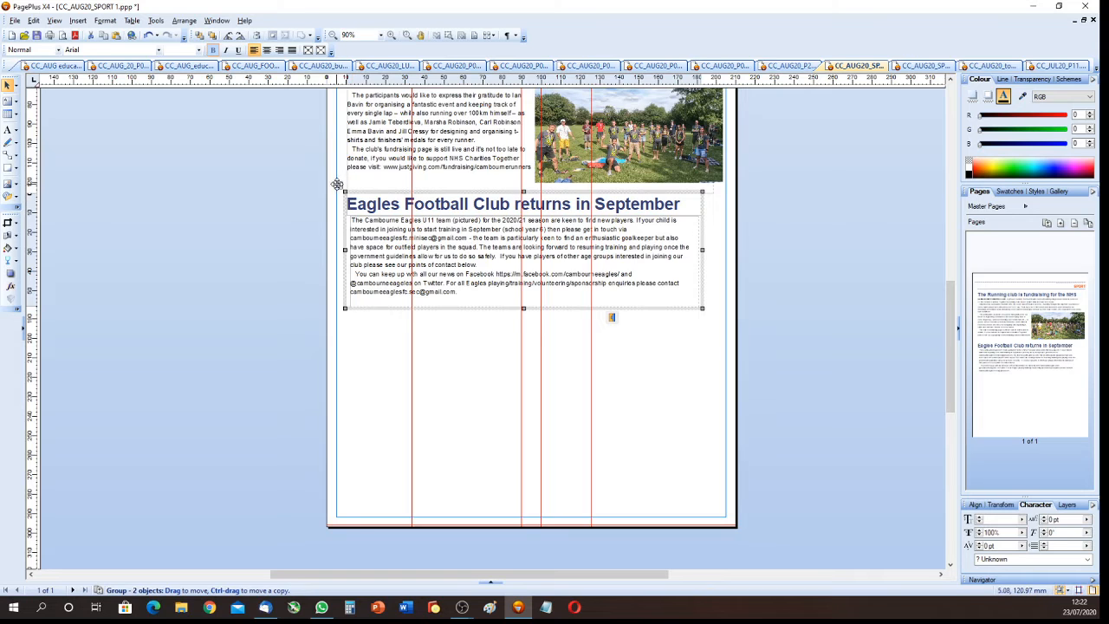
{"action": "left_click_drag", "start_coordinate": [337, 184], "coordinate": [332, 384]}
Extend the running club article's text frame downward by about 40 mm
{"action": "scroll", "coordinate": [435, 350], "scroll_direction": "up", "scroll_amount": 6}
{"action": "scroll", "coordinate": [435, 350], "scroll_direction": "down", "scroll_amount": 2}
{"action": "left_click", "coordinate": [437, 290]}
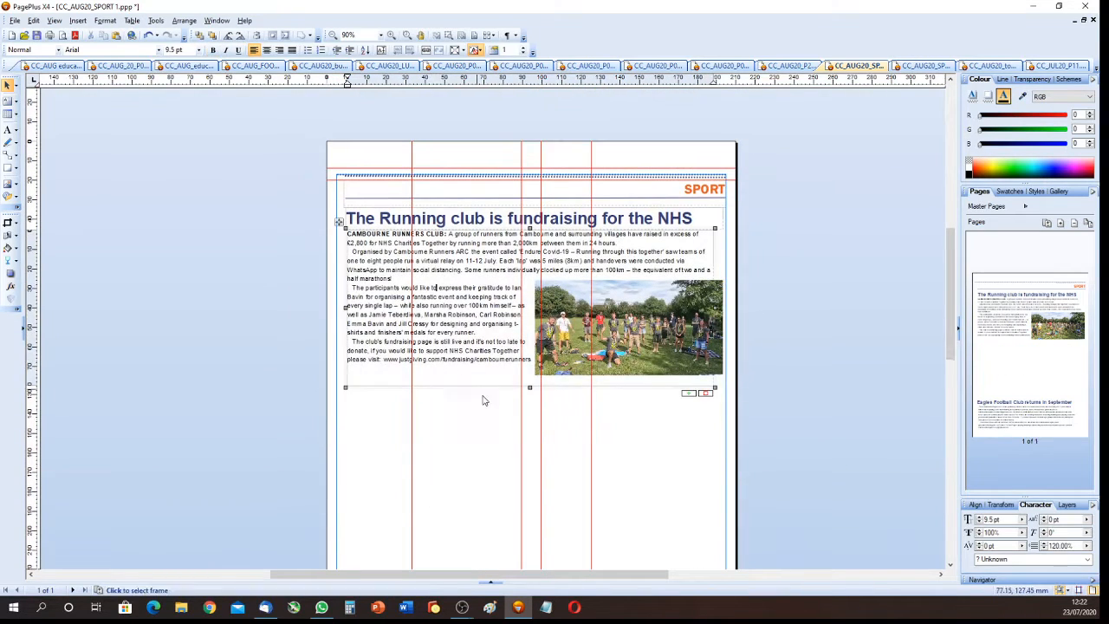
{"action": "left_click_drag", "start_coordinate": [530, 387], "coordinate": [535, 463]}
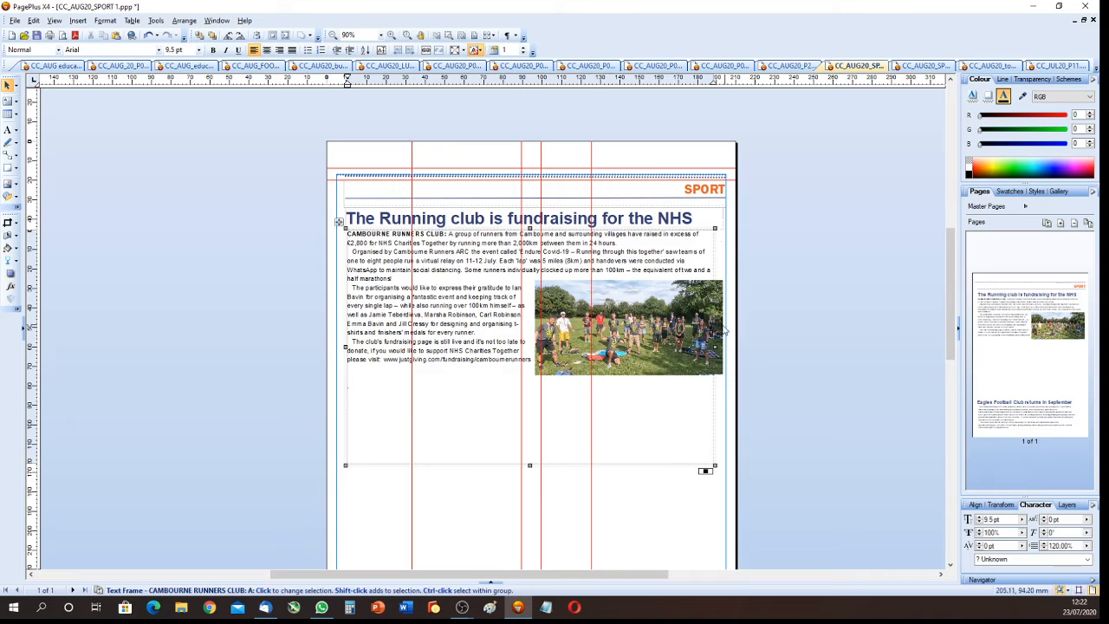
Move the running club photo to the centre below the article text and widen the text frame to the right page margin
{"action": "left_click_drag", "start_coordinate": [648, 319], "coordinate": [546, 375]}
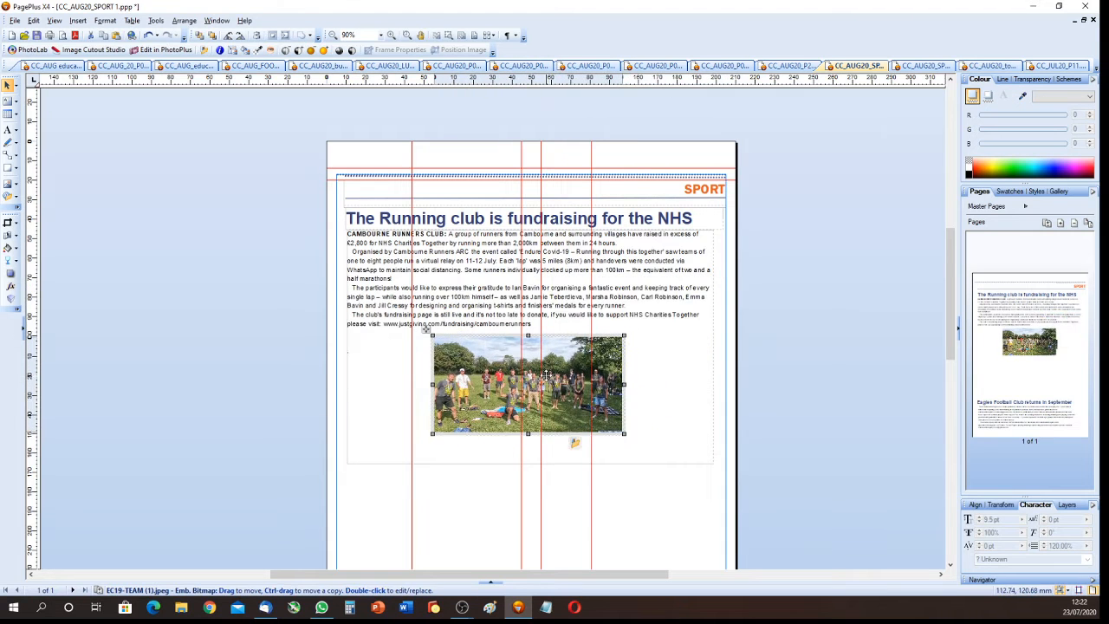
{"action": "left_click", "coordinate": [707, 340]}
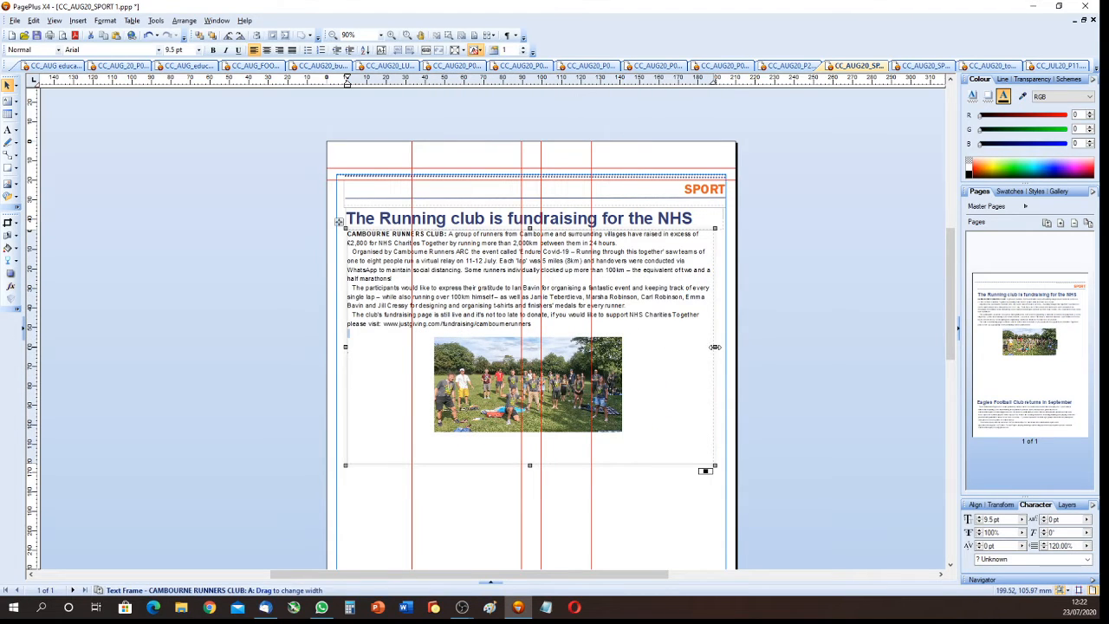
{"action": "left_click_drag", "start_coordinate": [714, 347], "coordinate": [727, 347]}
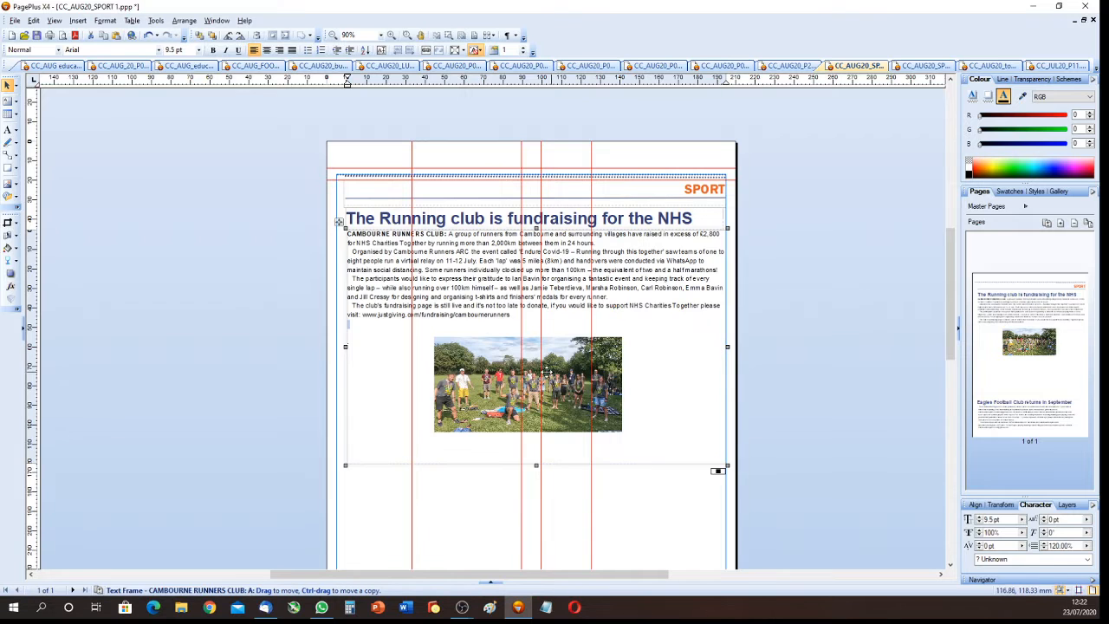
Move the running club photo to the text frame's upper-left corner and enlarge it proportionally to about 193 mm wide beneath the heading
{"action": "left_click", "coordinate": [532, 374]}
{"action": "left_click_drag", "start_coordinate": [532, 376], "coordinate": [443, 269]}
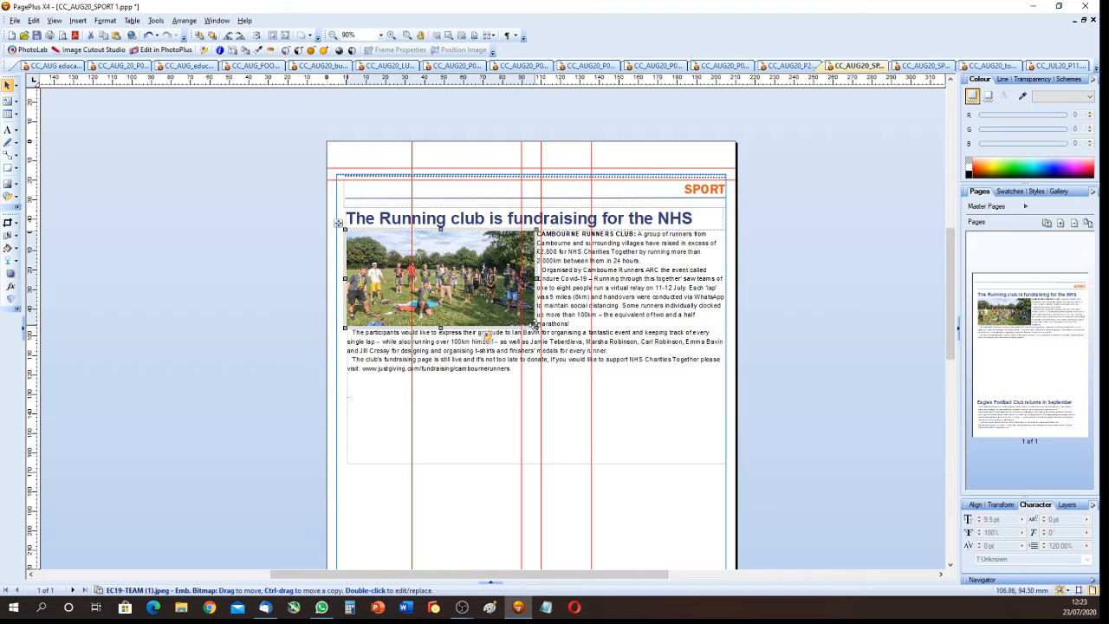
{"action": "left_click_drag", "start_coordinate": [536, 328], "coordinate": [787, 424]}
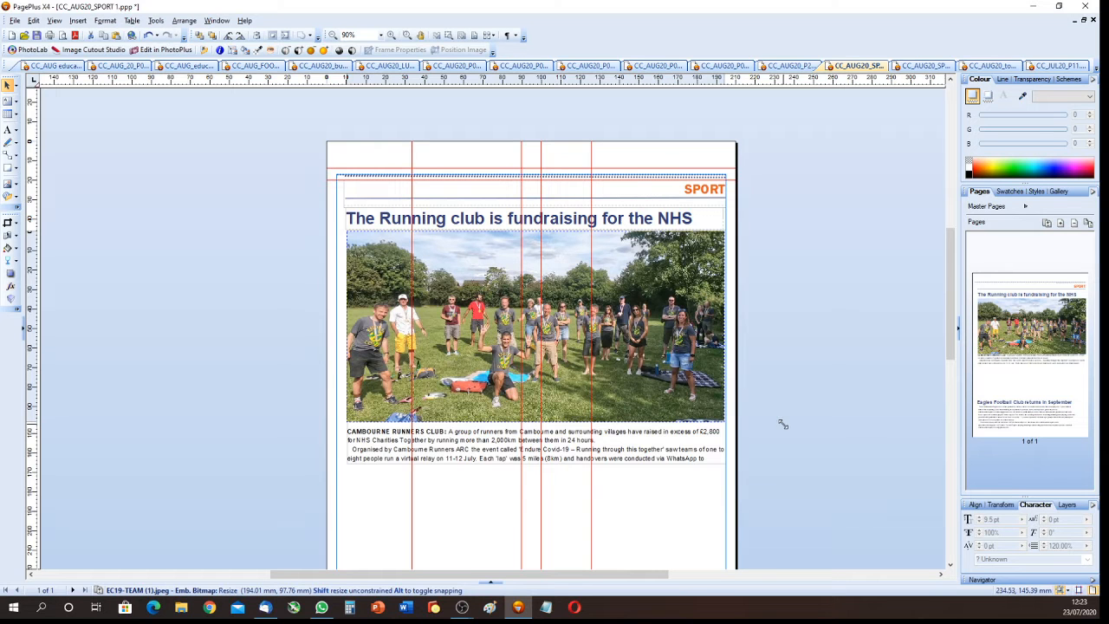
{"action": "scroll", "coordinate": [776, 417], "scroll_direction": "down", "scroll_amount": 5}
{"action": "scroll", "coordinate": [473, 299], "scroll_direction": "up", "scroll_amount": 2}
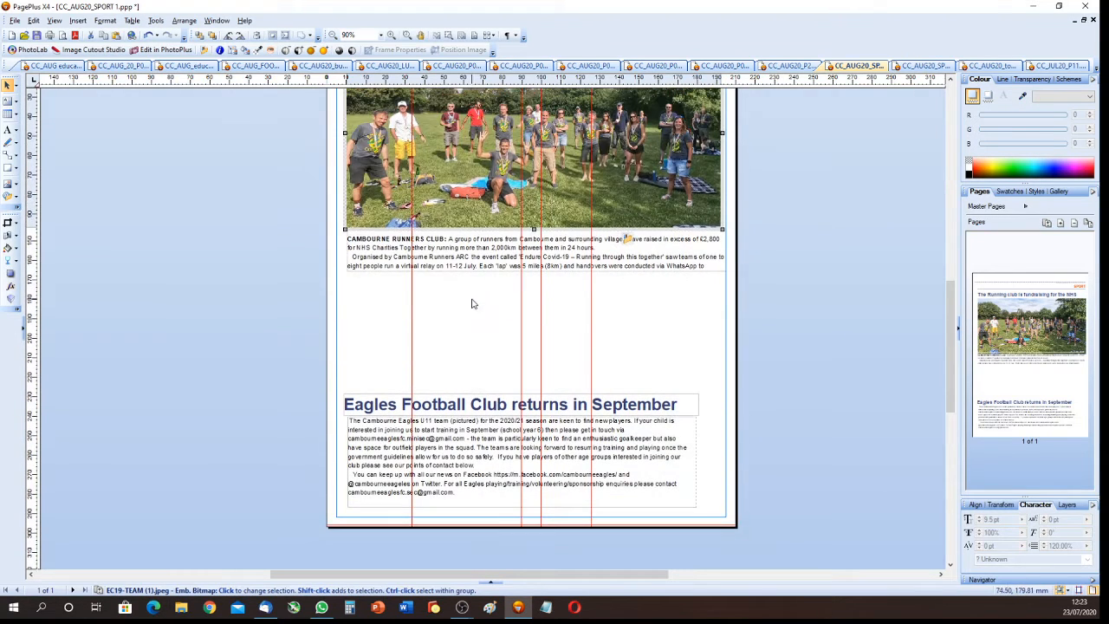
Extend the running club article's text frame downward by about 38 mm and widen it to the left page margin, about 198 mm wide
{"action": "left_click", "coordinate": [502, 258]}
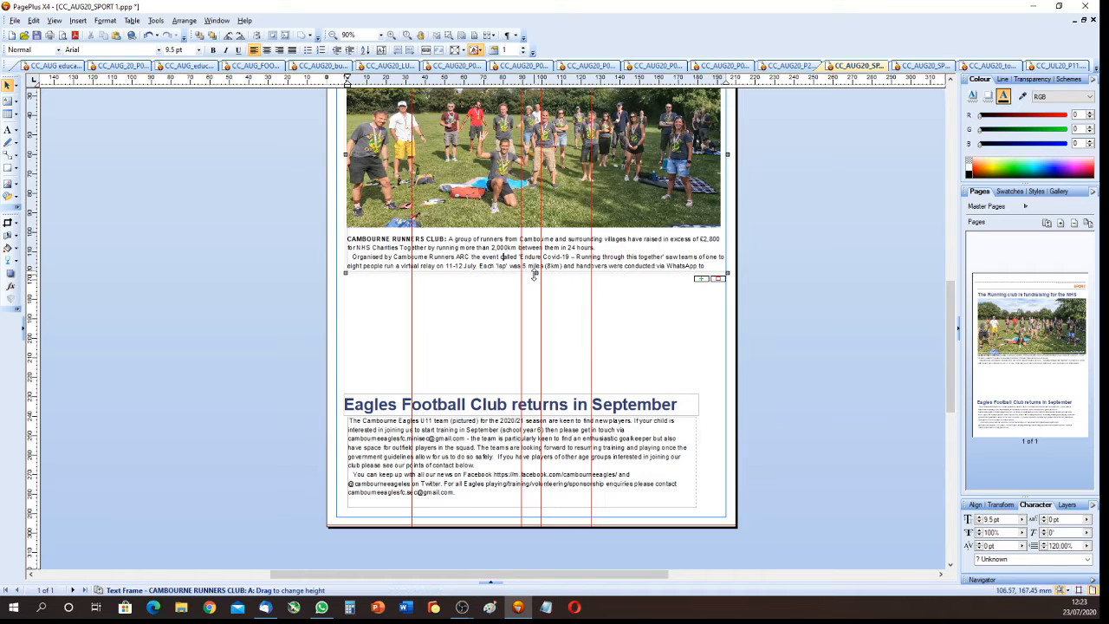
{"action": "left_click_drag", "start_coordinate": [534, 274], "coordinate": [533, 348]}
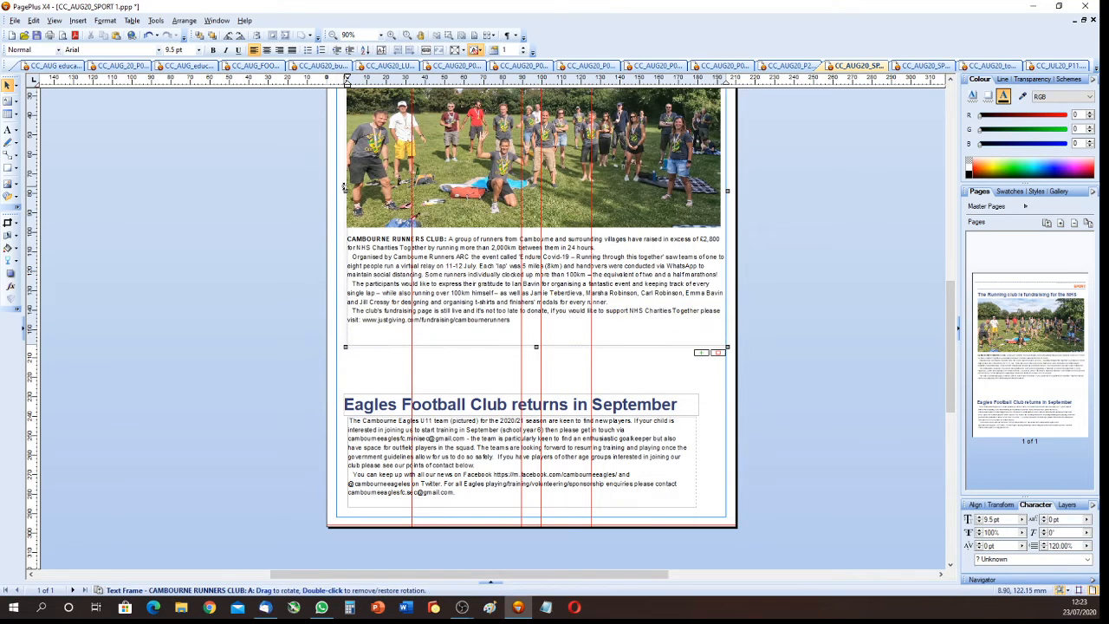
{"action": "left_click_drag", "start_coordinate": [343, 189], "coordinate": [337, 190]}
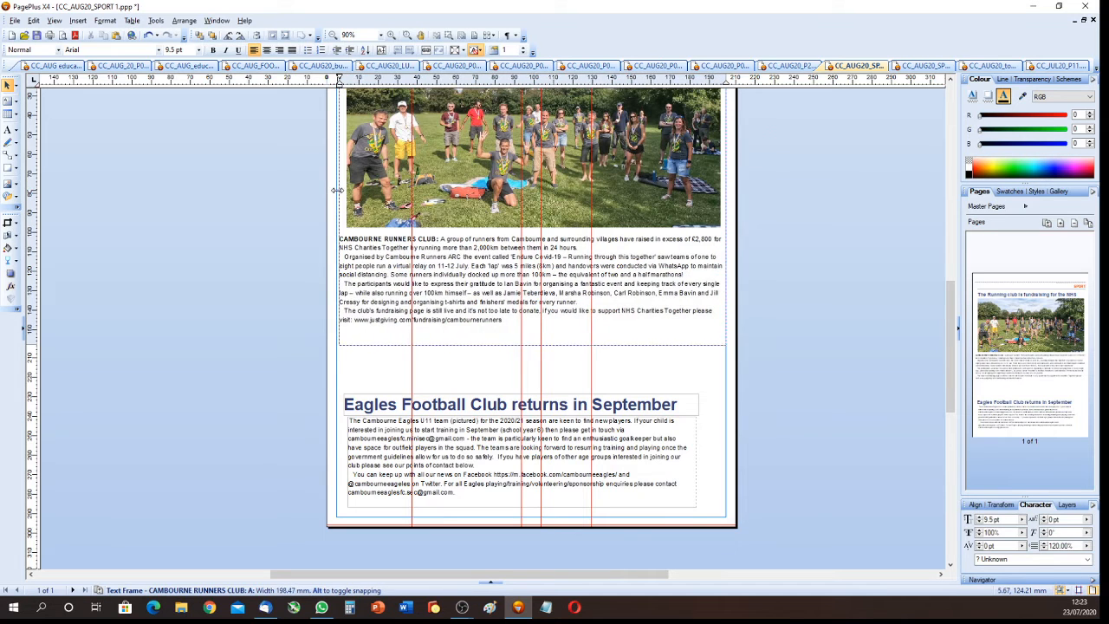
Enlarge the running club photo from its upper-left corner so it reaches the left edge of the article's text frame
{"action": "scroll", "coordinate": [423, 246], "scroll_direction": "up", "scroll_amount": 3}
{"action": "left_click", "coordinate": [433, 330]}
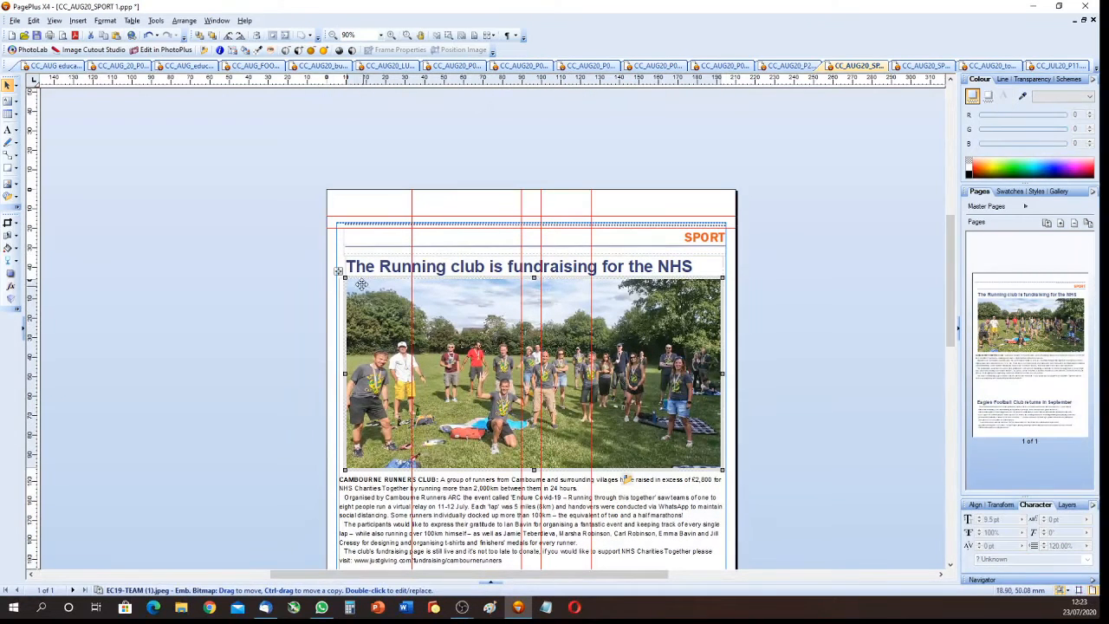
{"action": "left_click_drag", "start_coordinate": [346, 279], "coordinate": [335, 273]}
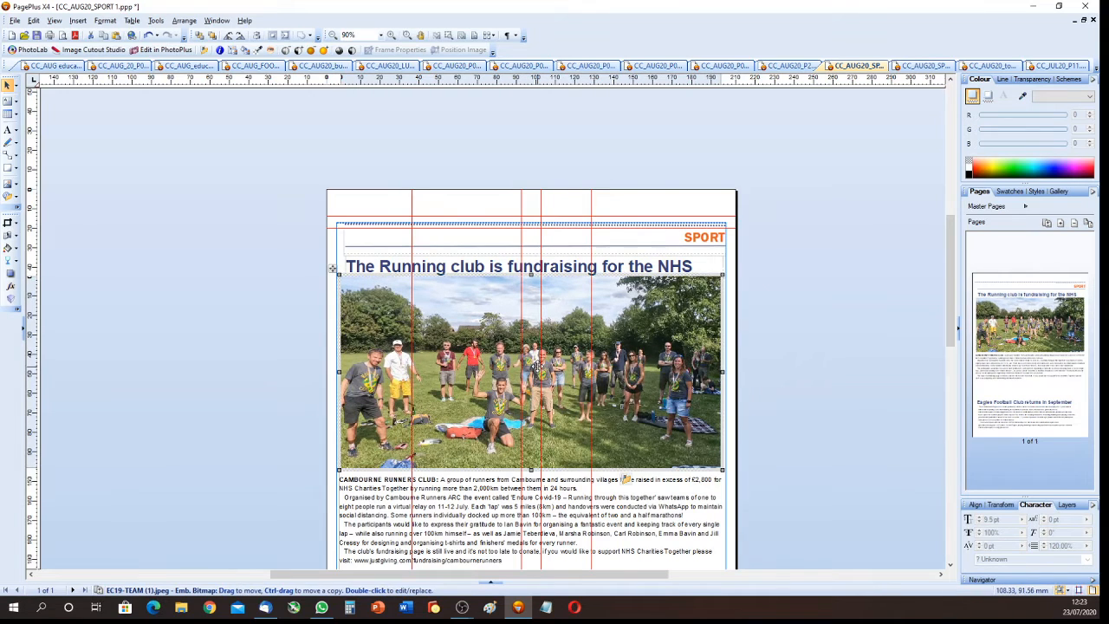
{"action": "scroll", "coordinate": [538, 364], "scroll_direction": "down", "scroll_amount": 3}
{"action": "scroll", "coordinate": [540, 365], "scroll_direction": "up", "scroll_amount": 2}
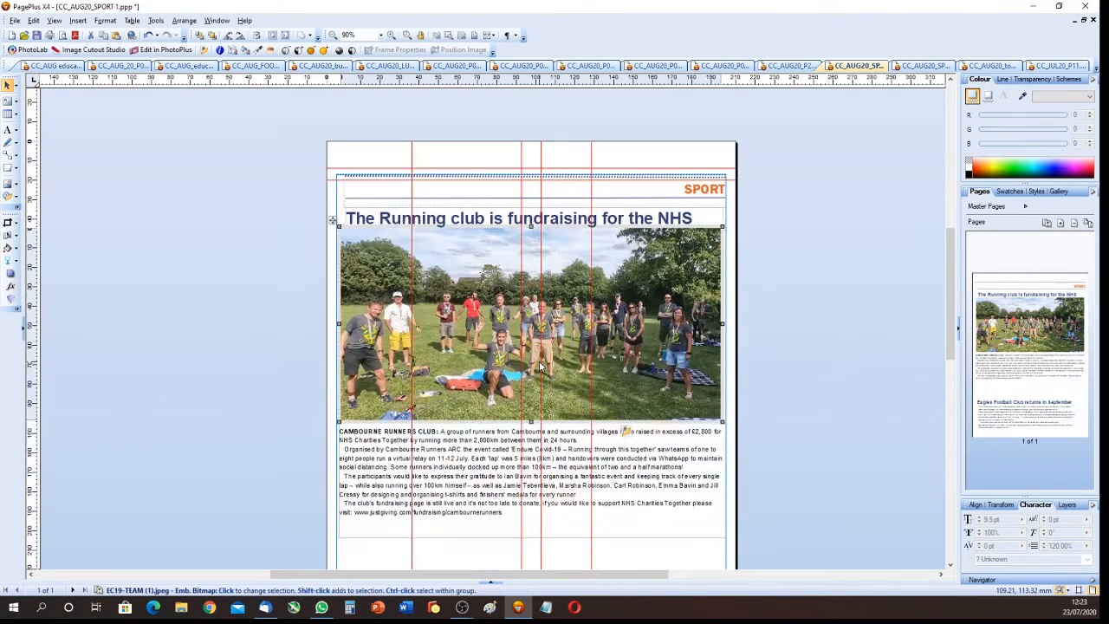
{"action": "scroll", "coordinate": [540, 365], "scroll_direction": "down", "scroll_amount": 2}
{"action": "scroll", "coordinate": [541, 365], "scroll_direction": "up", "scroll_amount": 2}
{"action": "scroll", "coordinate": [538, 364], "scroll_direction": "down", "scroll_amount": 3}
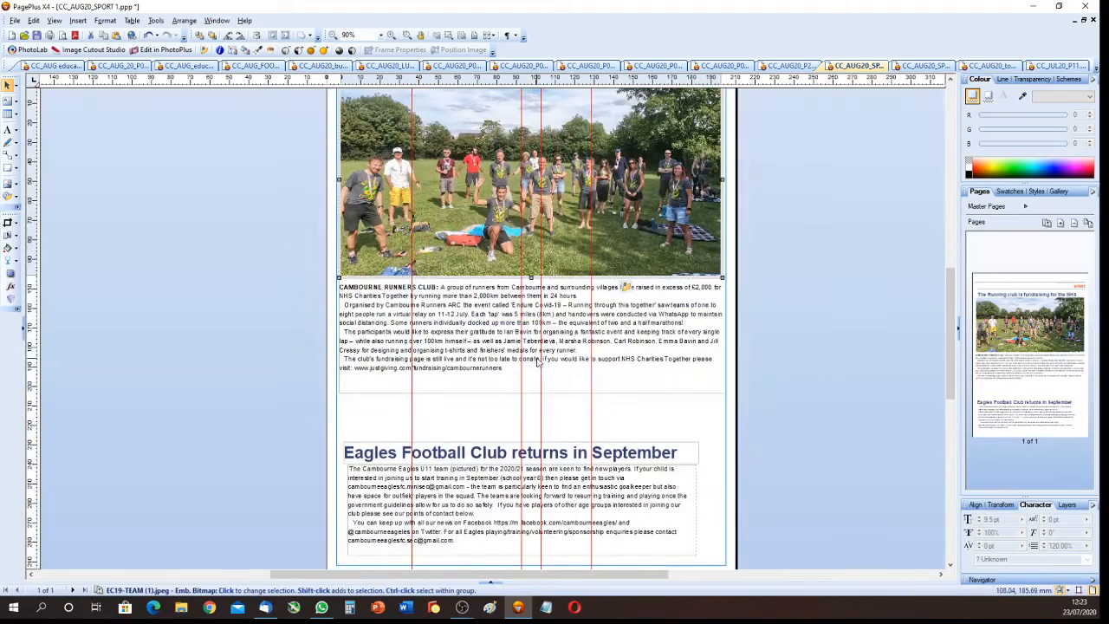
Extend the running club article's text frame downward by about another 8 mm
{"action": "left_click", "coordinate": [517, 358]}
{"action": "scroll", "coordinate": [332, 223], "scroll_direction": "up", "scroll_amount": 3}
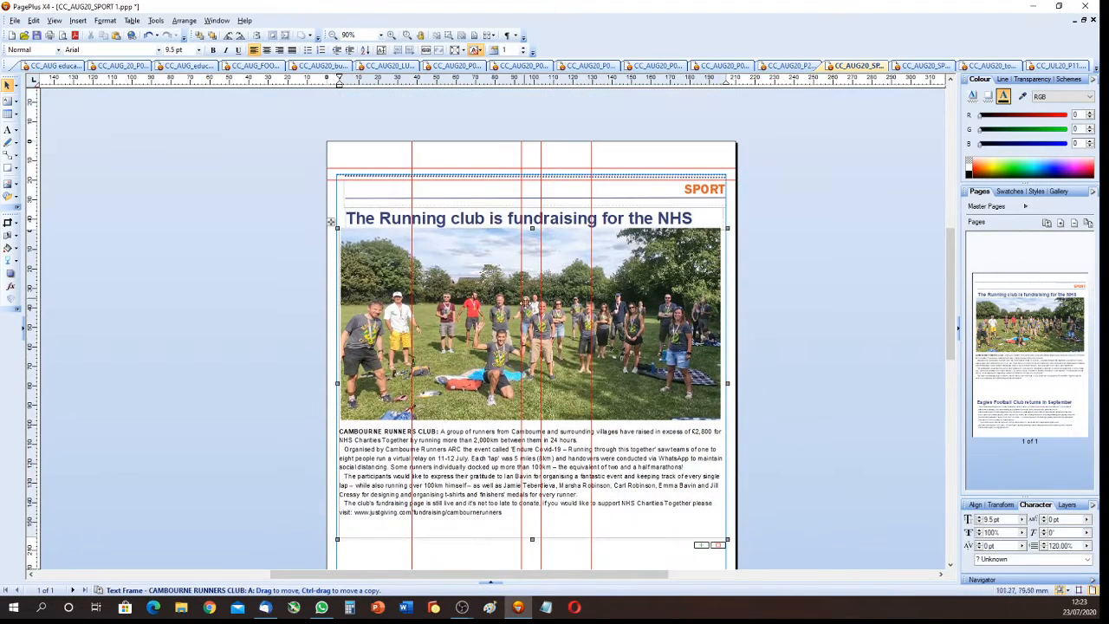
{"action": "scroll", "coordinate": [519, 330], "scroll_direction": "down", "scroll_amount": 4}
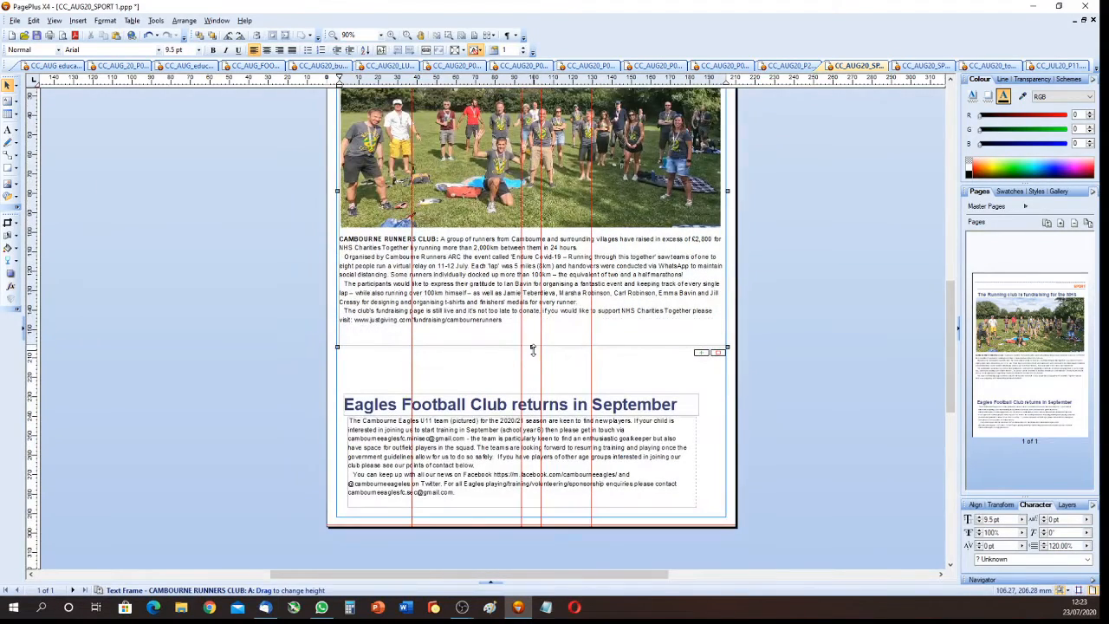
{"action": "left_click_drag", "start_coordinate": [531, 346], "coordinate": [530, 361]}
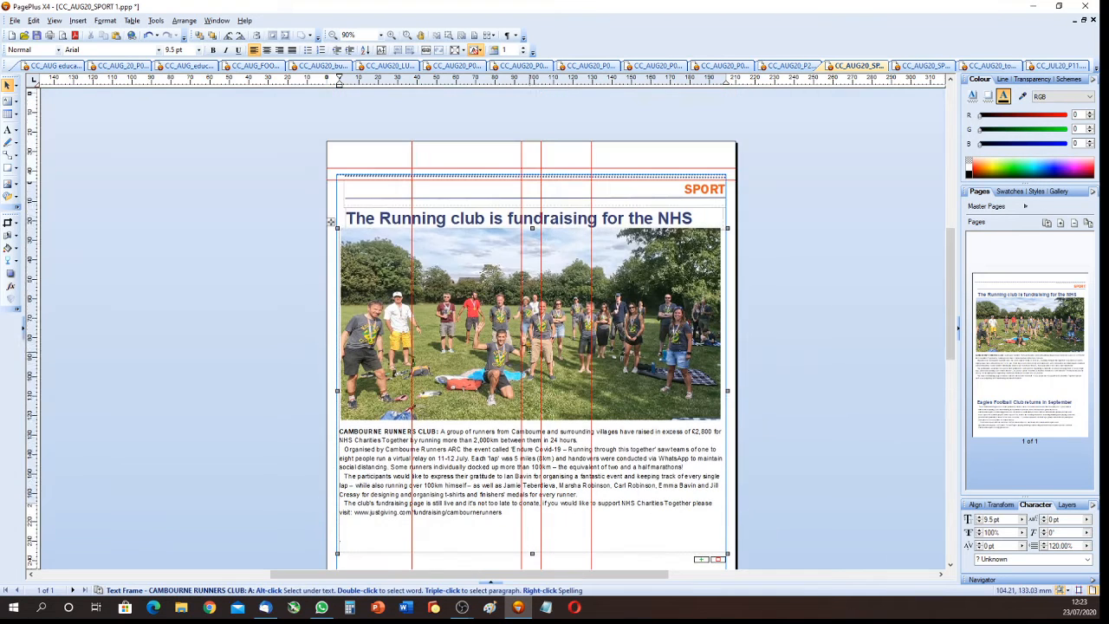
{"action": "scroll", "coordinate": [332, 223], "scroll_direction": "up", "scroll_amount": 4}
Move the running club photo down slightly to leave a gap beneath the heading
{"action": "mouse_move", "coordinate": [529, 319]}
{"action": "left_mouse_down"}
{"action": "mouse_move", "coordinate": [530, 332]}
{"action": "mouse_move", "coordinate": [518, 332]}
{"action": "mouse_move", "coordinate": [529, 331]}
{"action": "left_mouse_up"}
{"action": "scroll", "coordinate": [563, 238], "scroll_direction": "up", "scroll_amount": 4}
{"action": "scroll", "coordinate": [561, 243], "scroll_direction": "down", "scroll_amount": 3}
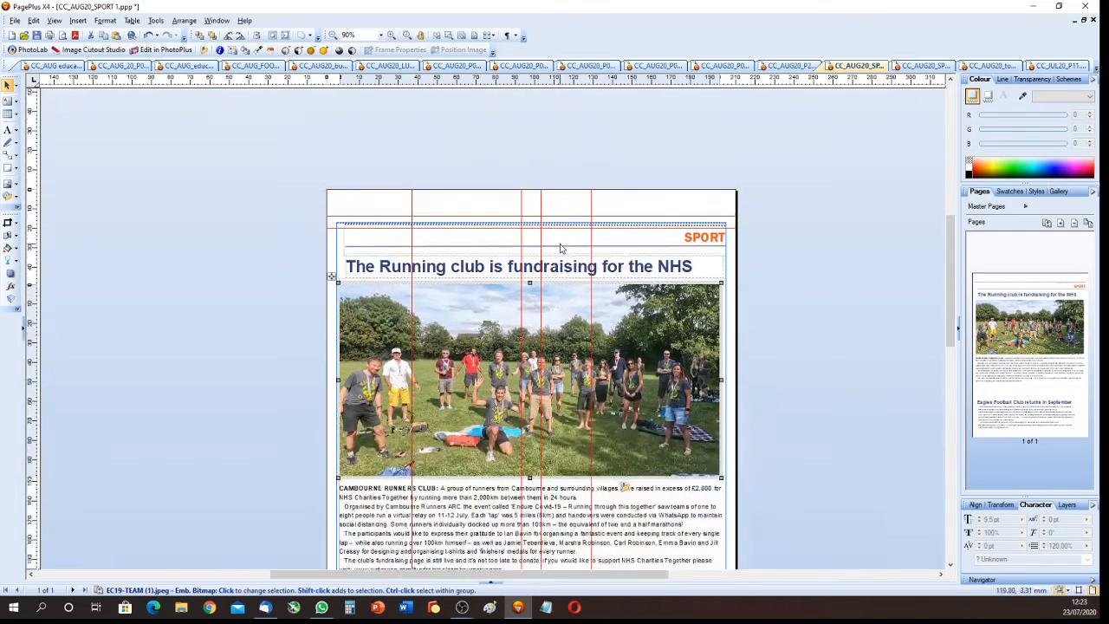
Widen the running club heading's frame on its left side by about 3 mm to align it with the photo's left edge
{"action": "scroll", "coordinate": [552, 251], "scroll_direction": "up", "scroll_amount": 5}
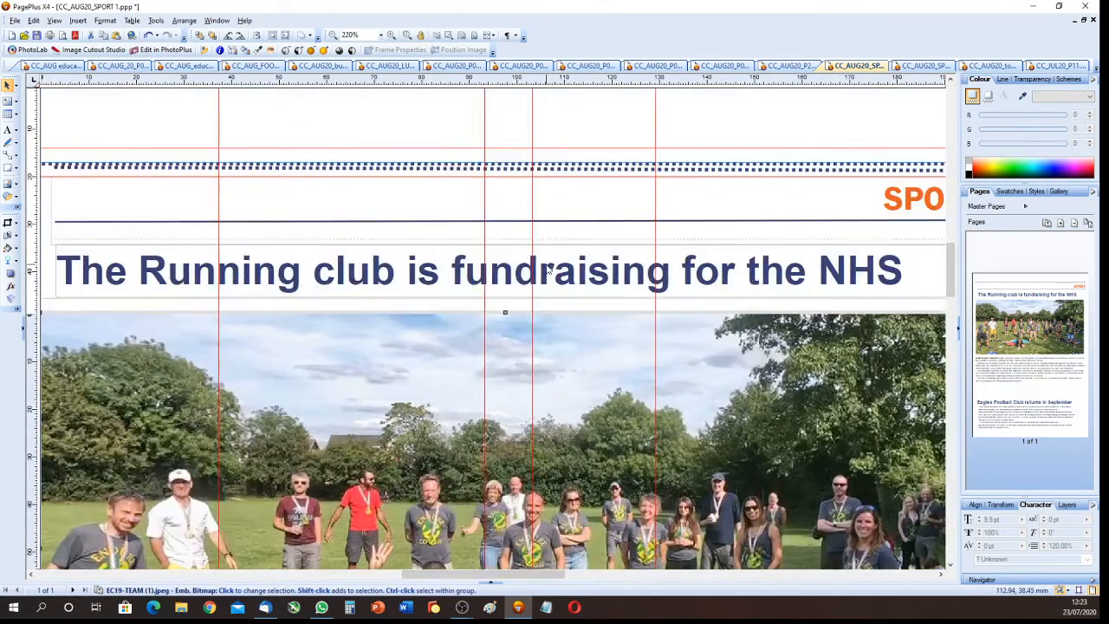
{"action": "scroll", "coordinate": [547, 271], "scroll_direction": "down", "scroll_amount": 3}
{"action": "scroll", "coordinate": [545, 269], "scroll_direction": "up", "scroll_amount": 4}
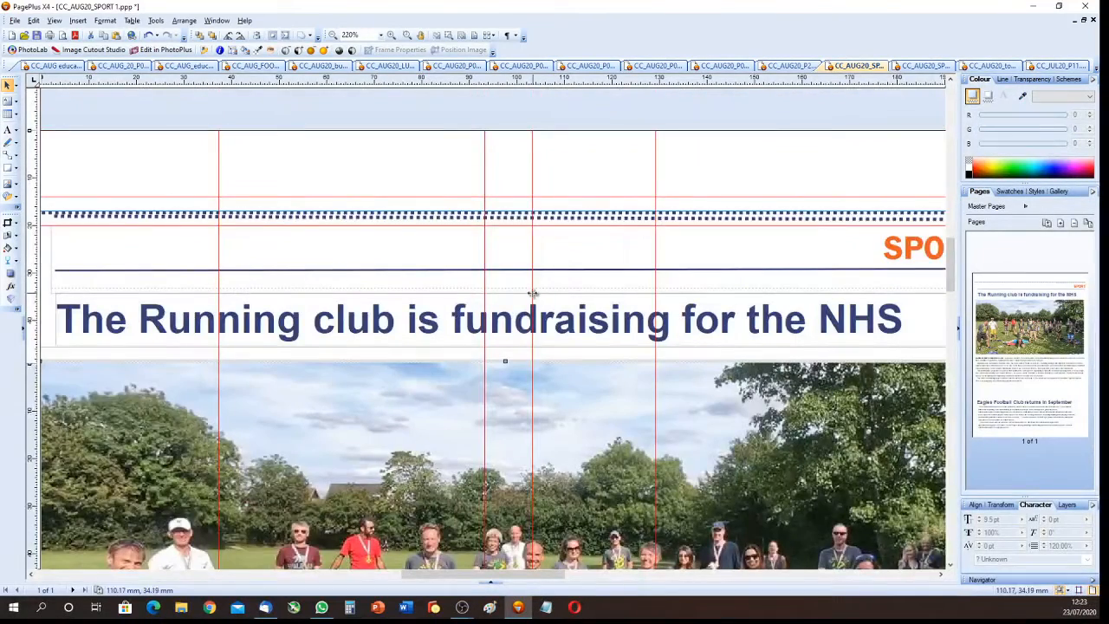
{"action": "scroll", "coordinate": [529, 292], "scroll_direction": "down", "scroll_amount": 2}
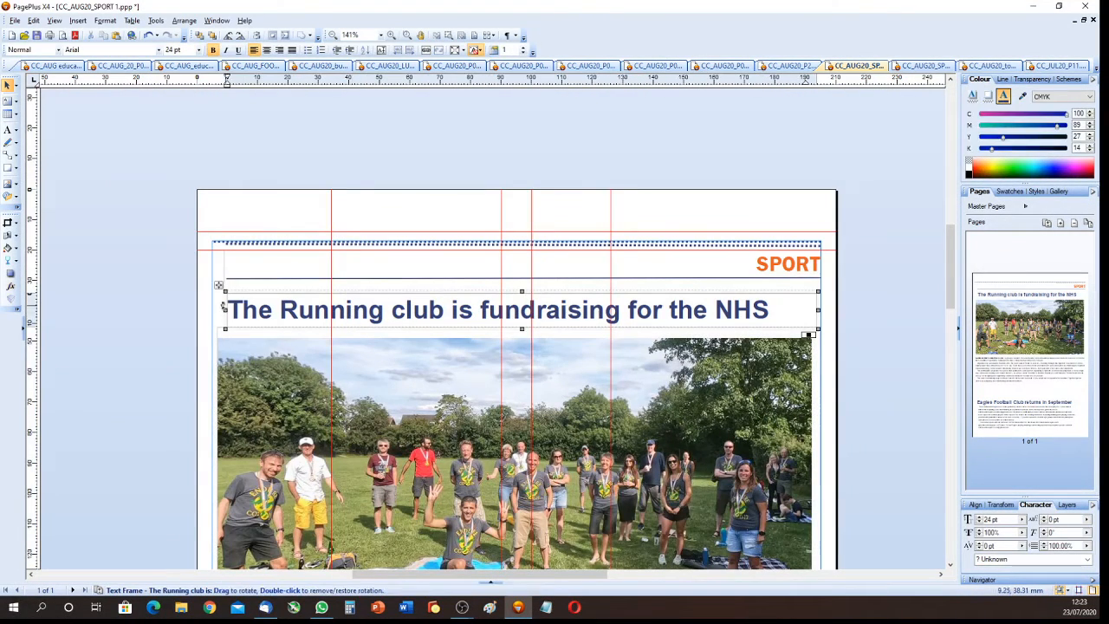
{"action": "left_click_drag", "start_coordinate": [224, 310], "coordinate": [216, 311]}
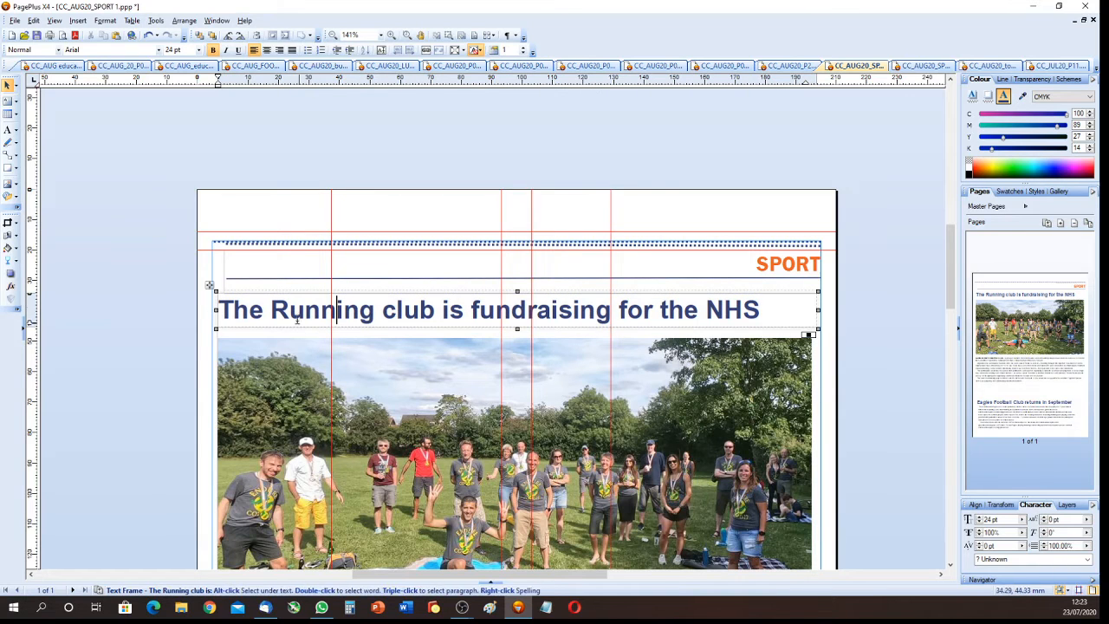
Stretch the left end of the lower dotted header line to the left page margin
{"action": "left_click", "coordinate": [434, 249]}
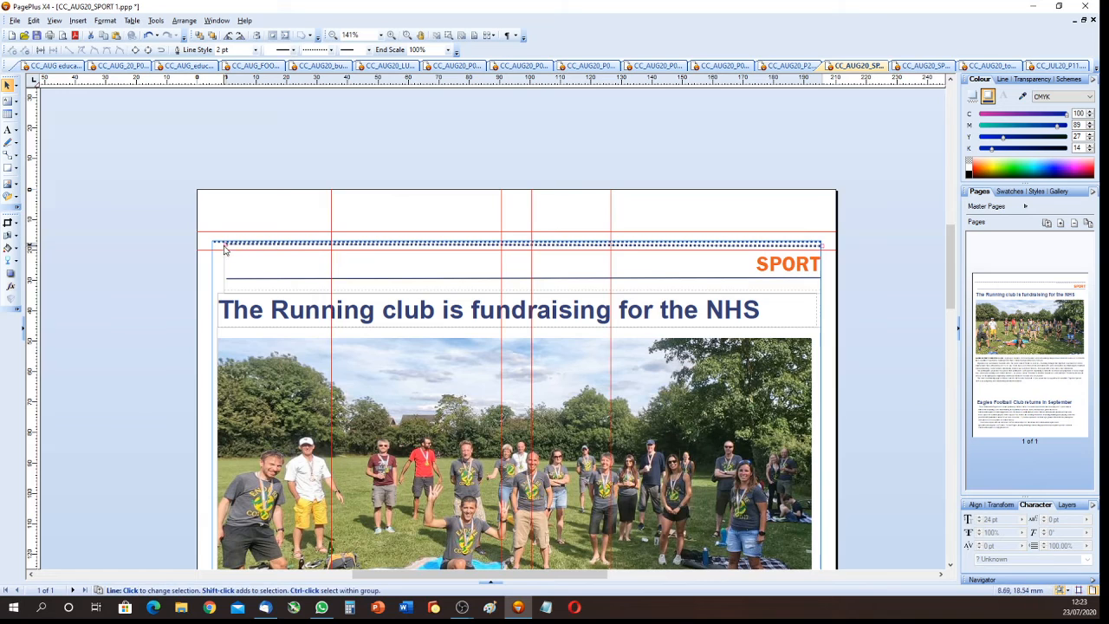
{"action": "left_click_drag", "start_coordinate": [223, 244], "coordinate": [213, 246]}
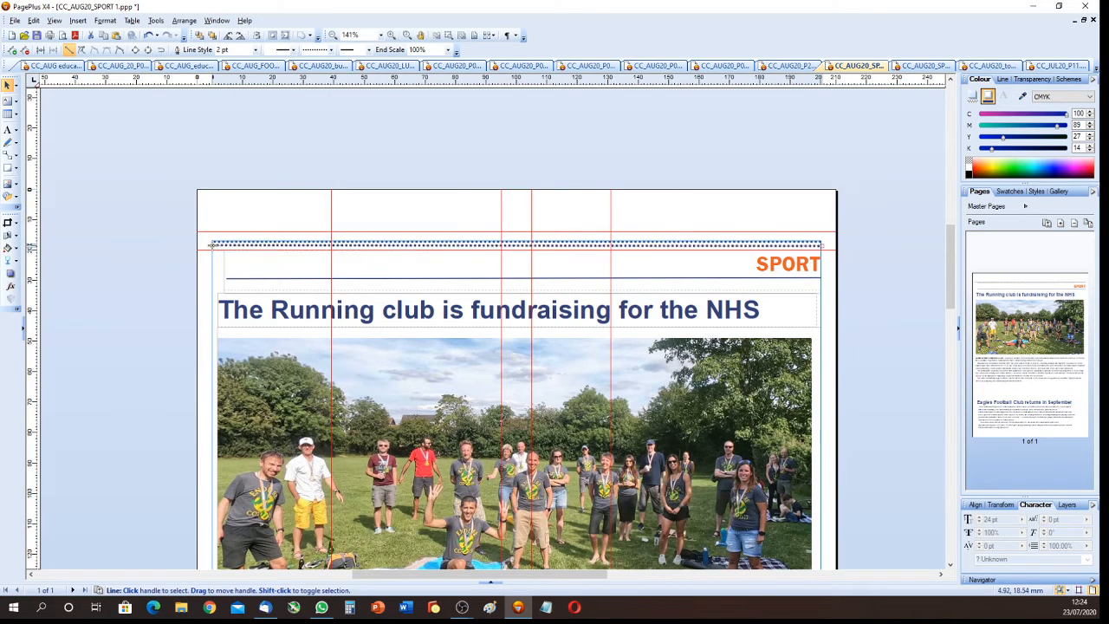
{"action": "left_click", "coordinate": [383, 164]}
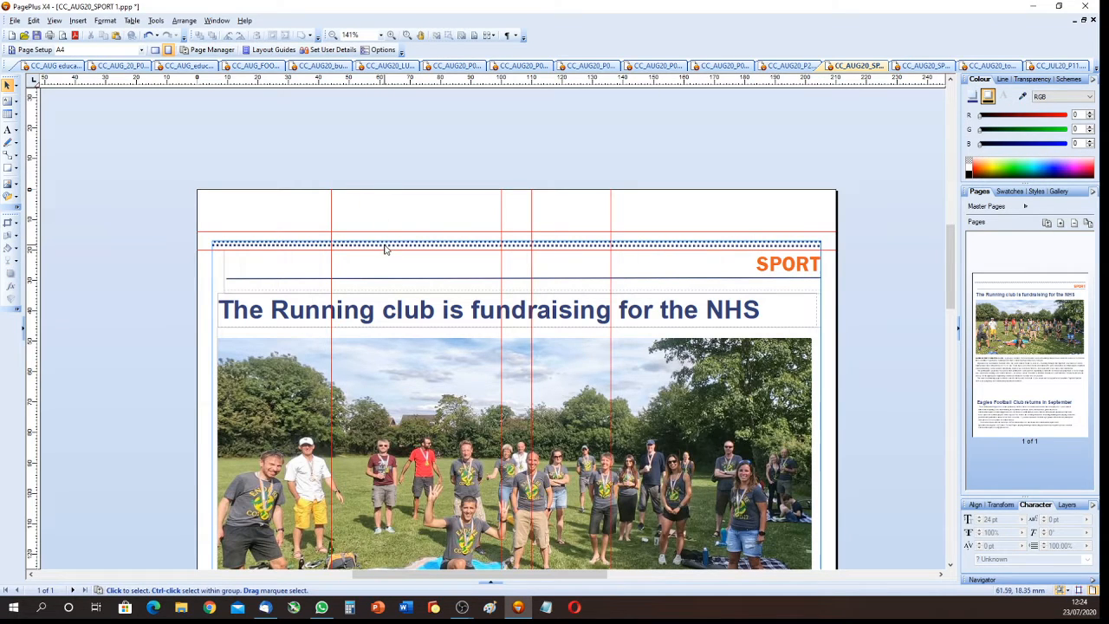
Move the lower dotted header line down slightly and bring its left end back to the left page margin
{"action": "left_click", "coordinate": [385, 245]}
{"action": "left_click_drag", "start_coordinate": [385, 245], "coordinate": [389, 247]}
{"action": "left_click", "coordinate": [390, 180]}
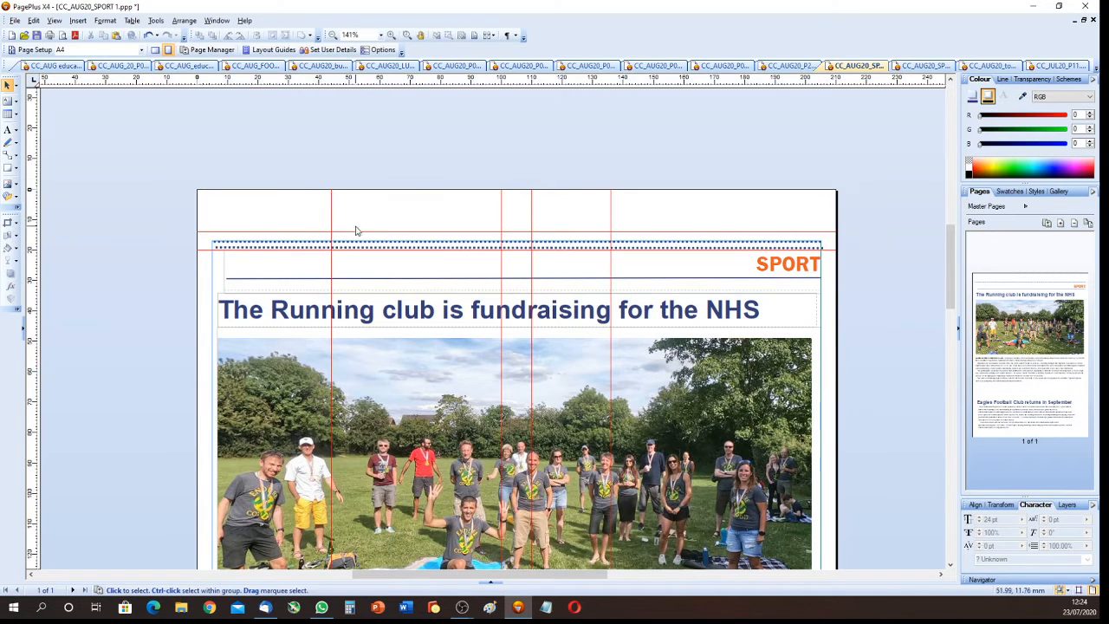
{"action": "left_click", "coordinate": [235, 247]}
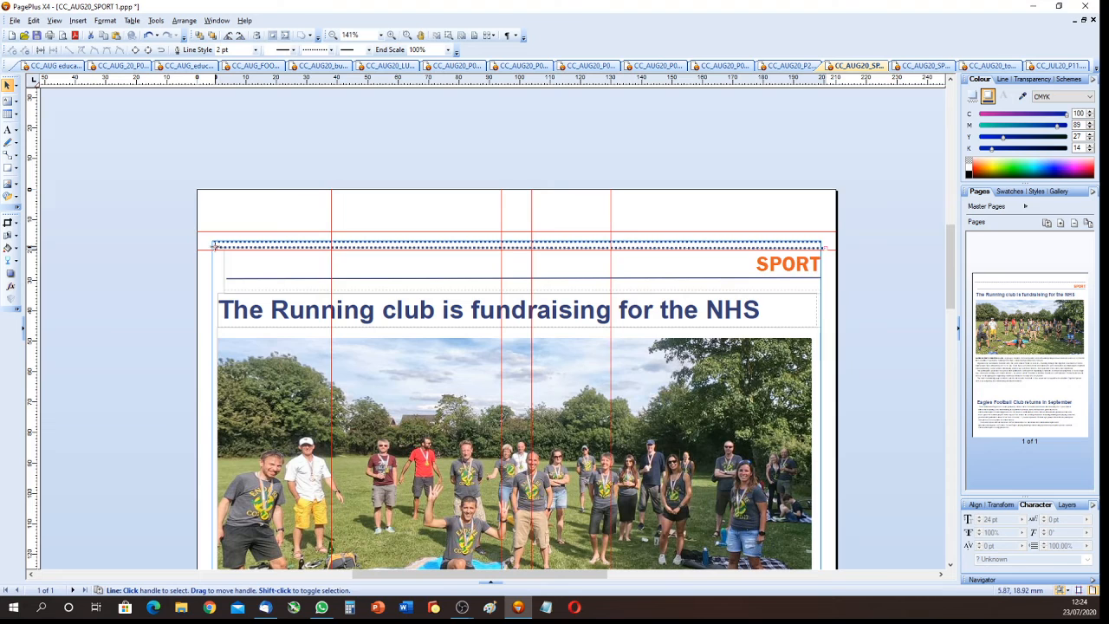
{"action": "left_click", "coordinate": [212, 246]}
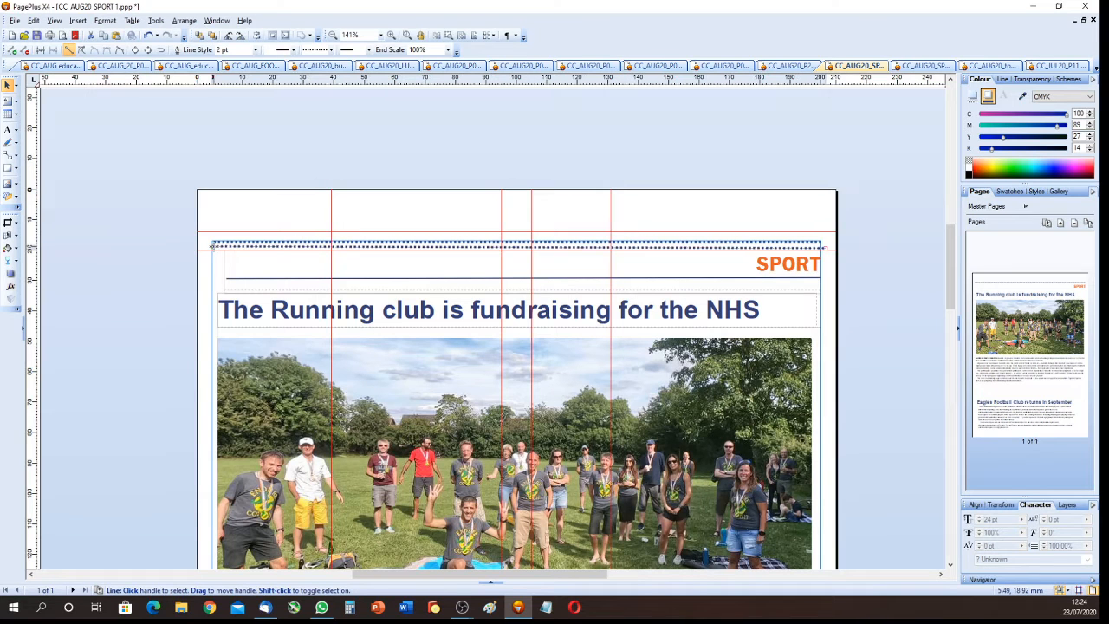
{"action": "left_click", "coordinate": [155, 278]}
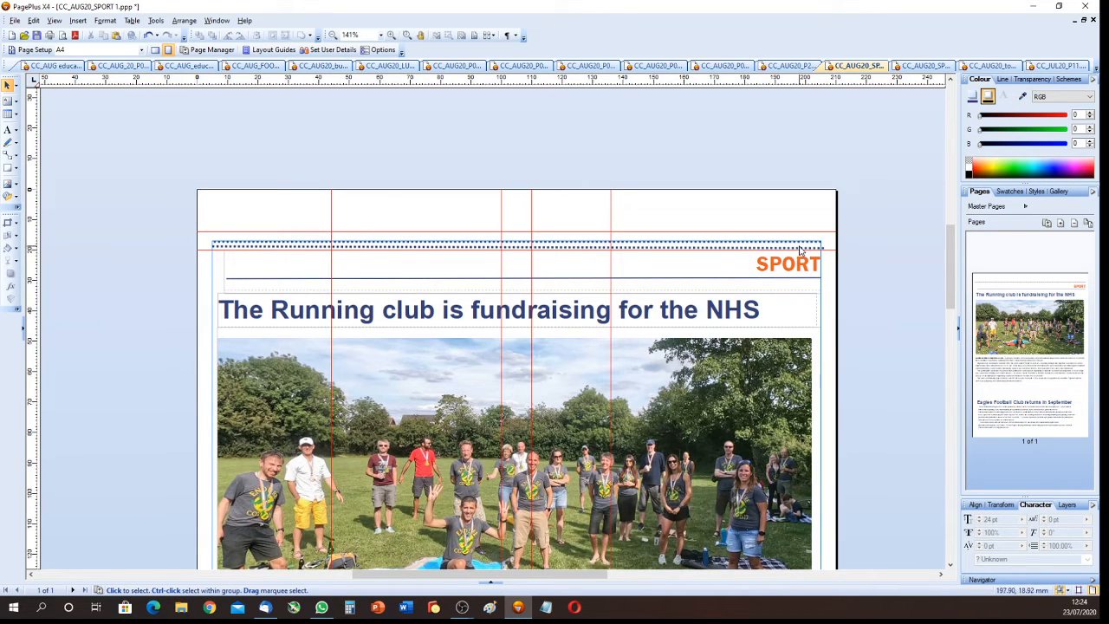
Shorten the right end of the lower dotted header line to meet the right page margin
{"action": "left_click", "coordinate": [688, 250]}
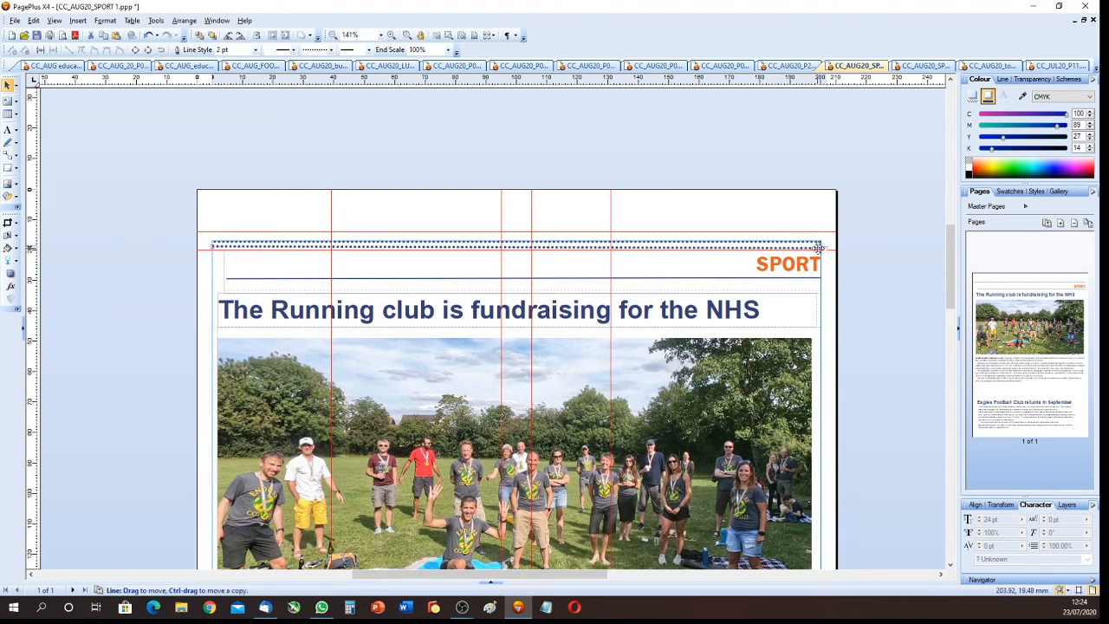
{"action": "left_click_drag", "start_coordinate": [823, 248], "coordinate": [821, 249]}
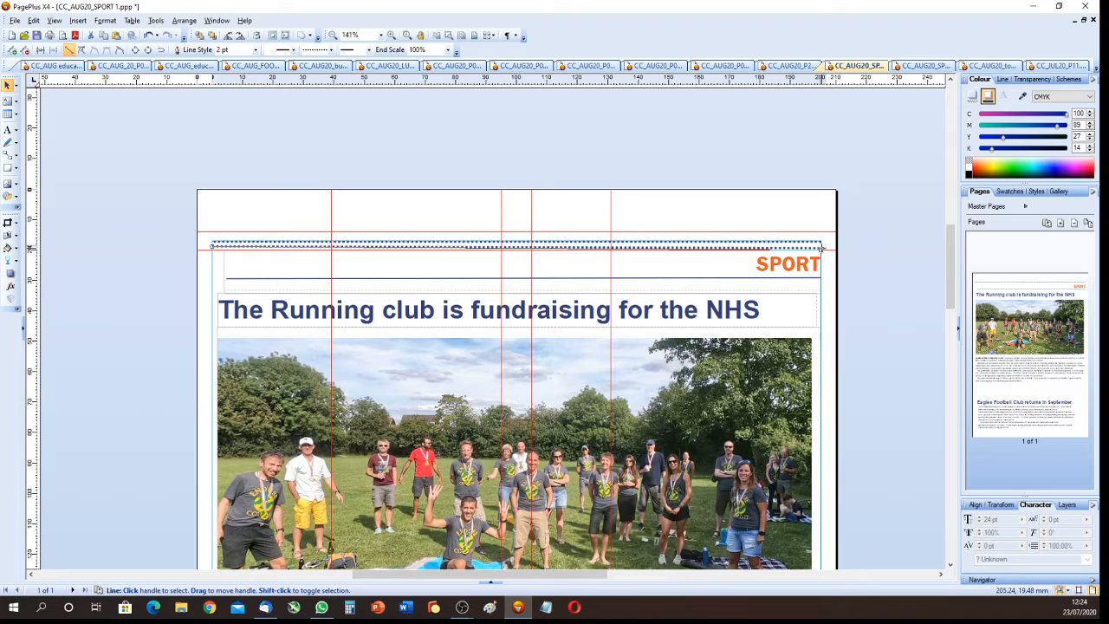
{"action": "left_click_drag", "start_coordinate": [821, 248], "coordinate": [822, 249]}
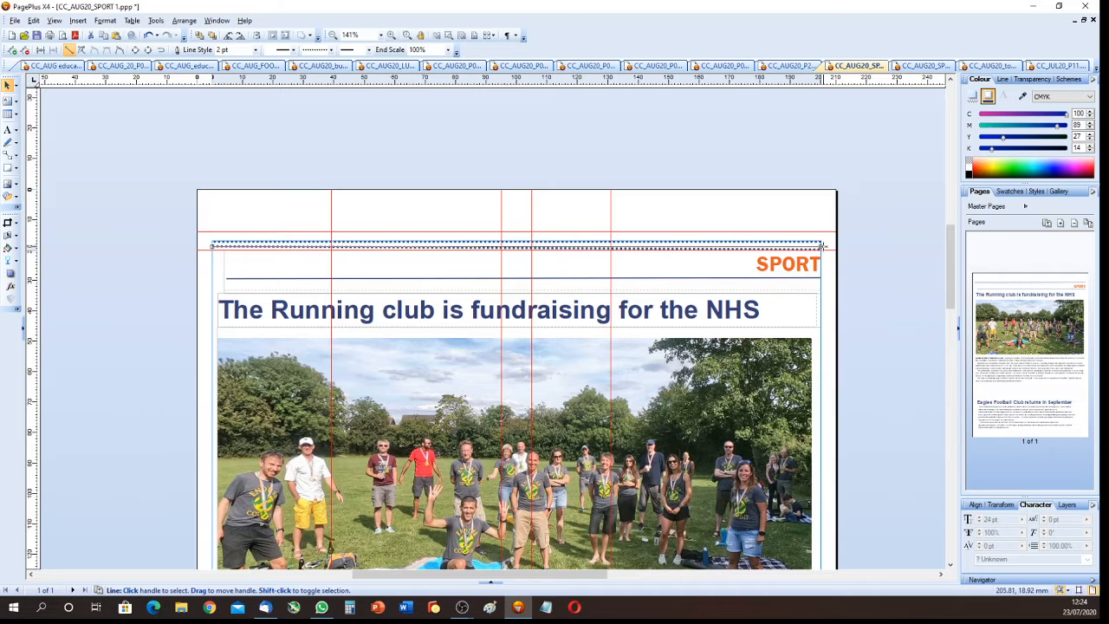
{"action": "left_click", "coordinate": [868, 242]}
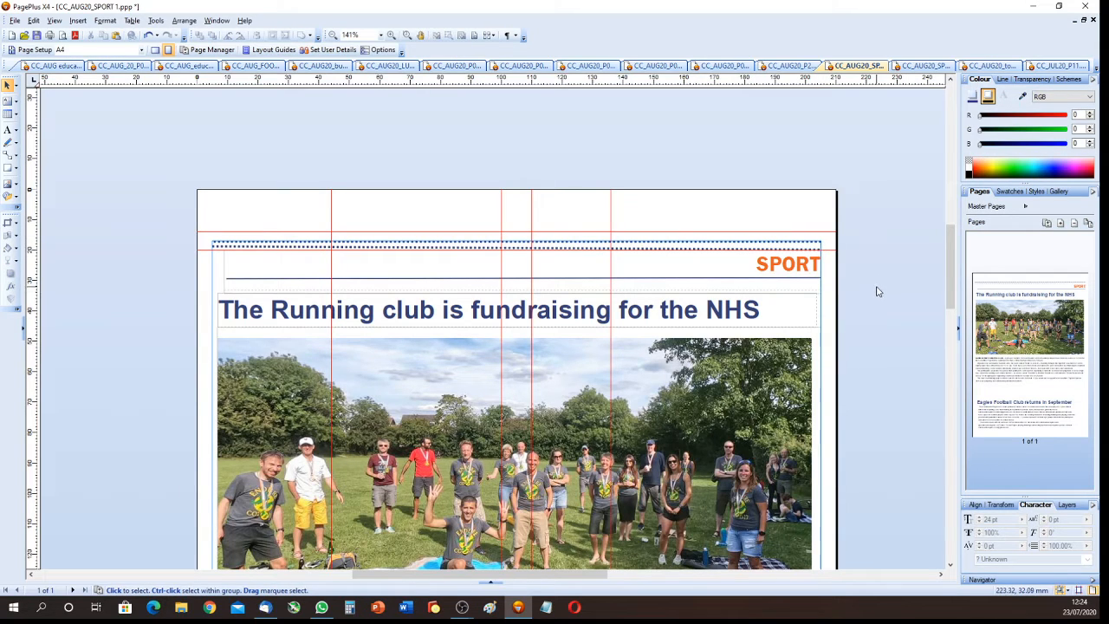
Raise the right end of the lower dotted header line so the line runs level beneath the upper one
{"action": "scroll", "coordinate": [877, 292], "scroll_direction": "down", "scroll_amount": 4}
{"action": "scroll", "coordinate": [877, 292], "scroll_direction": "up", "scroll_amount": 3}
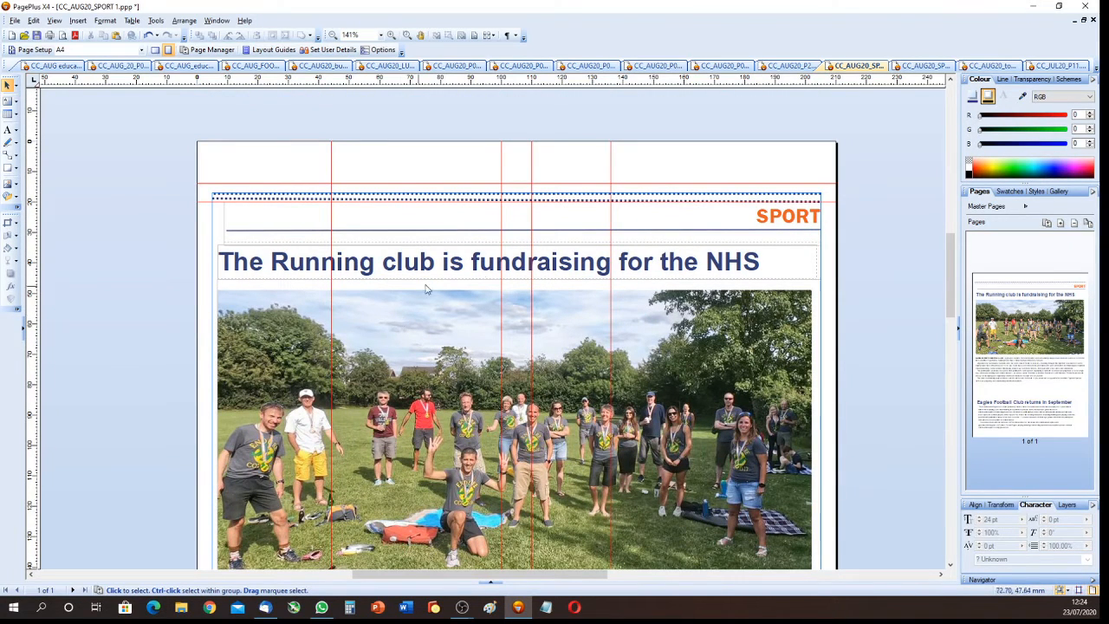
{"action": "left_click", "coordinate": [820, 202]}
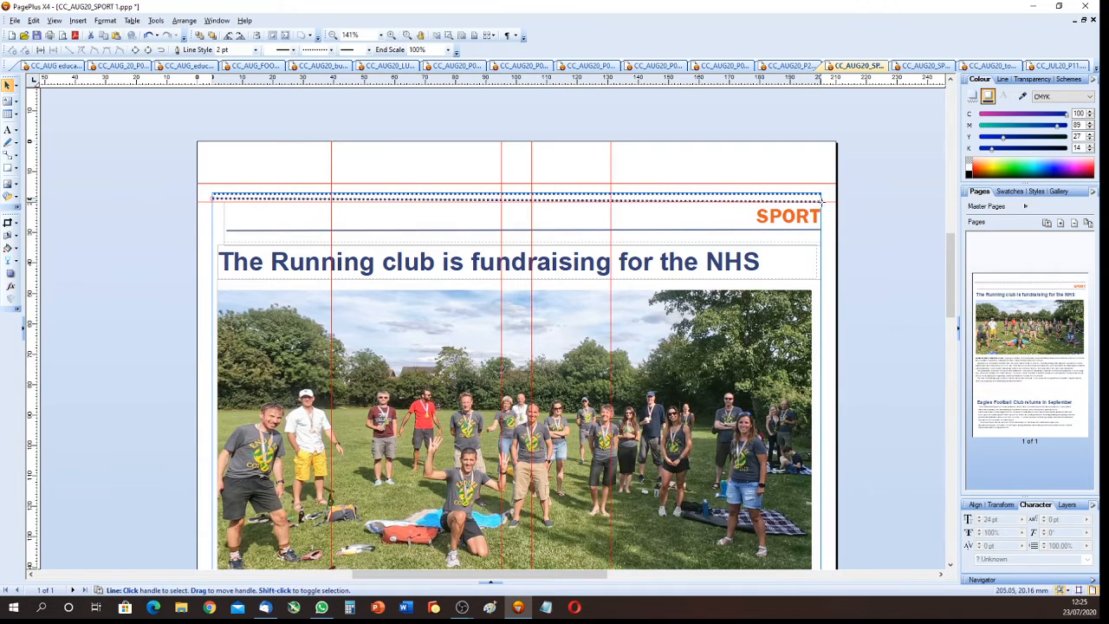
{"action": "left_click", "coordinate": [820, 200]}
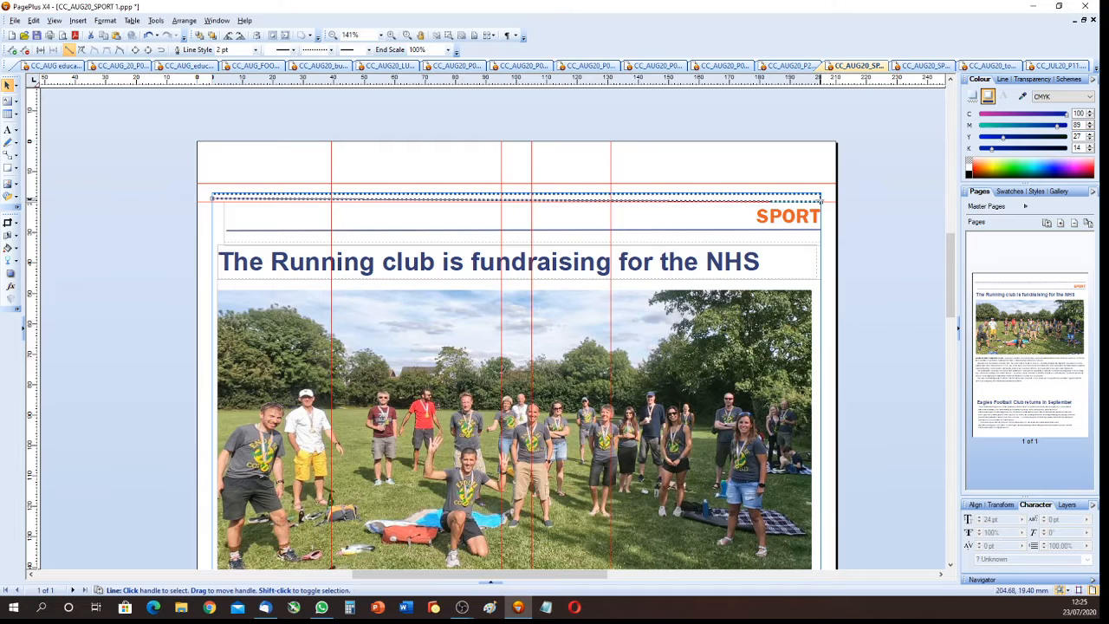
{"action": "left_click", "coordinate": [860, 208]}
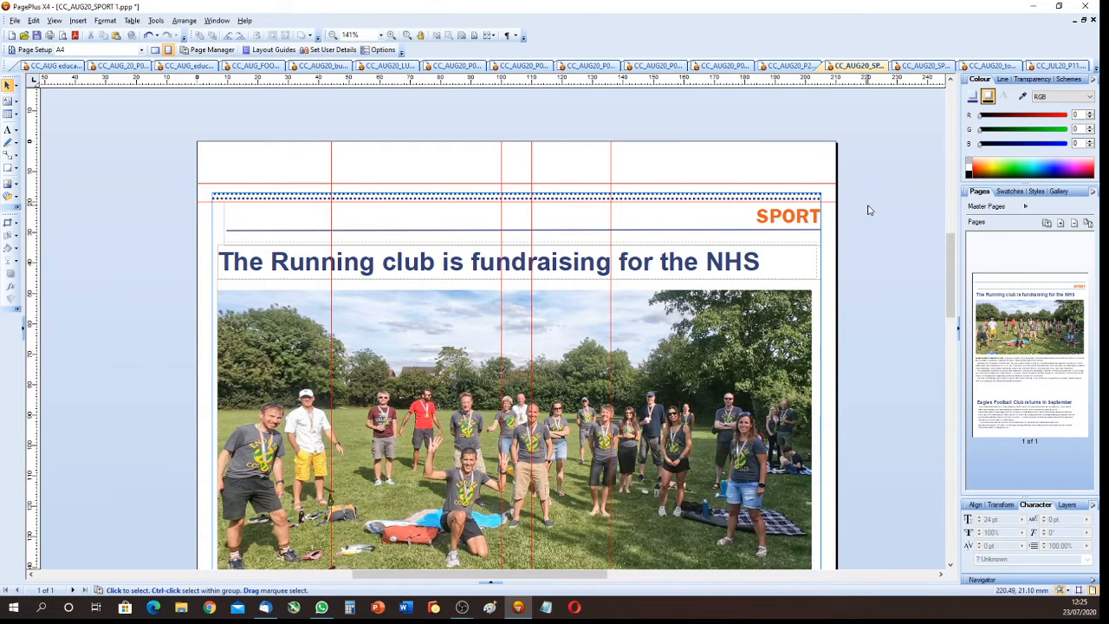
Check the whole Sport 1 page layout and switch to the Sport 2 page
{"action": "scroll", "coordinate": [864, 215], "scroll_direction": "down", "scroll_amount": 5}
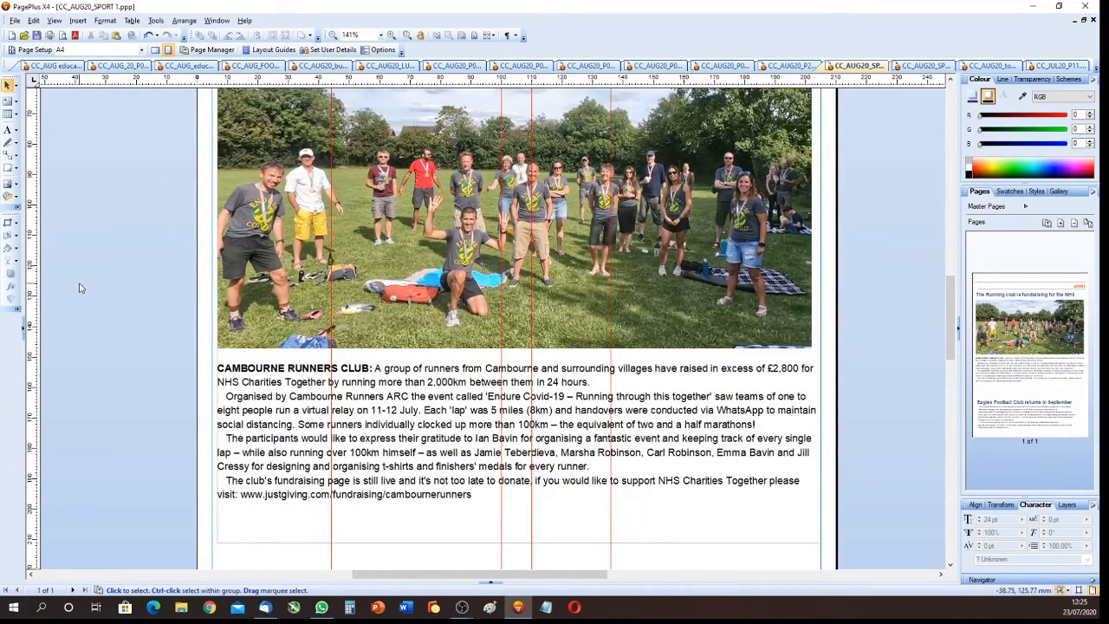
{"action": "scroll", "coordinate": [80, 287], "scroll_direction": "down", "scroll_amount": 1}
{"action": "scroll", "coordinate": [80, 287], "scroll_direction": "down", "scroll_amount": 7}
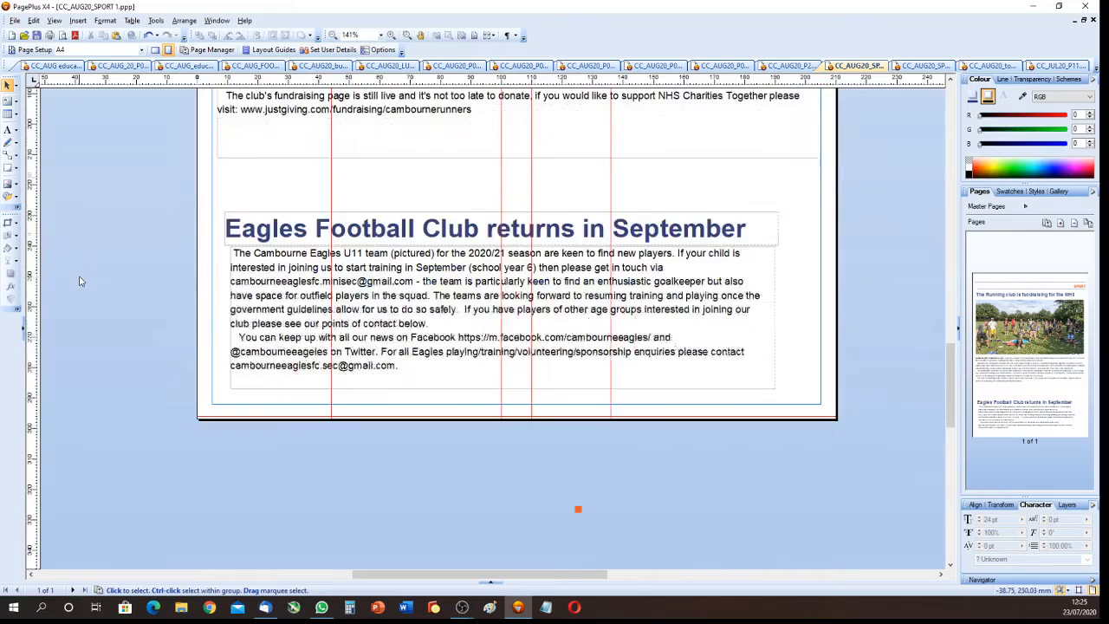
{"action": "scroll", "coordinate": [79, 281], "scroll_direction": "up", "scroll_amount": 6}
{"action": "scroll", "coordinate": [79, 281], "scroll_direction": "up", "scroll_amount": 4}
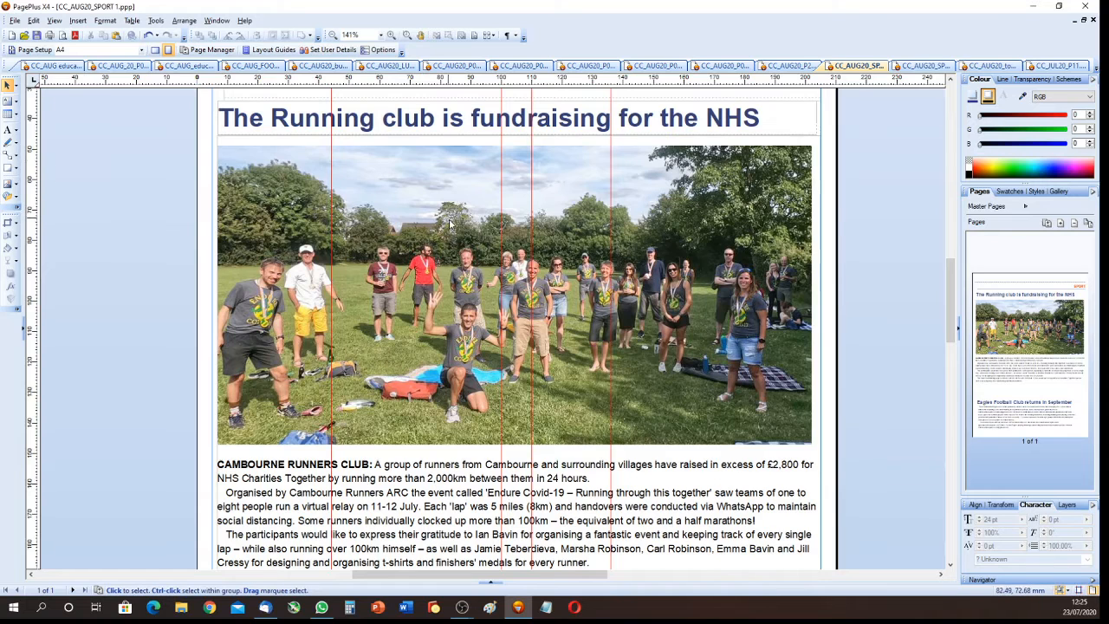
{"action": "scroll", "coordinate": [449, 224], "scroll_direction": "down", "scroll_amount": 5}
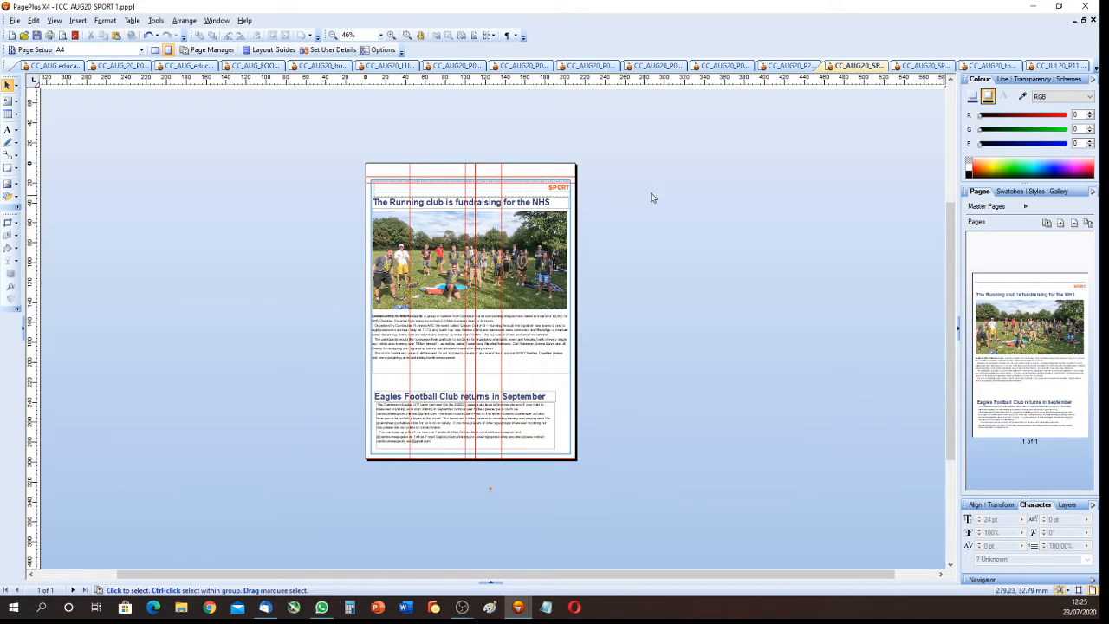
{"action": "left_click", "coordinate": [922, 67]}
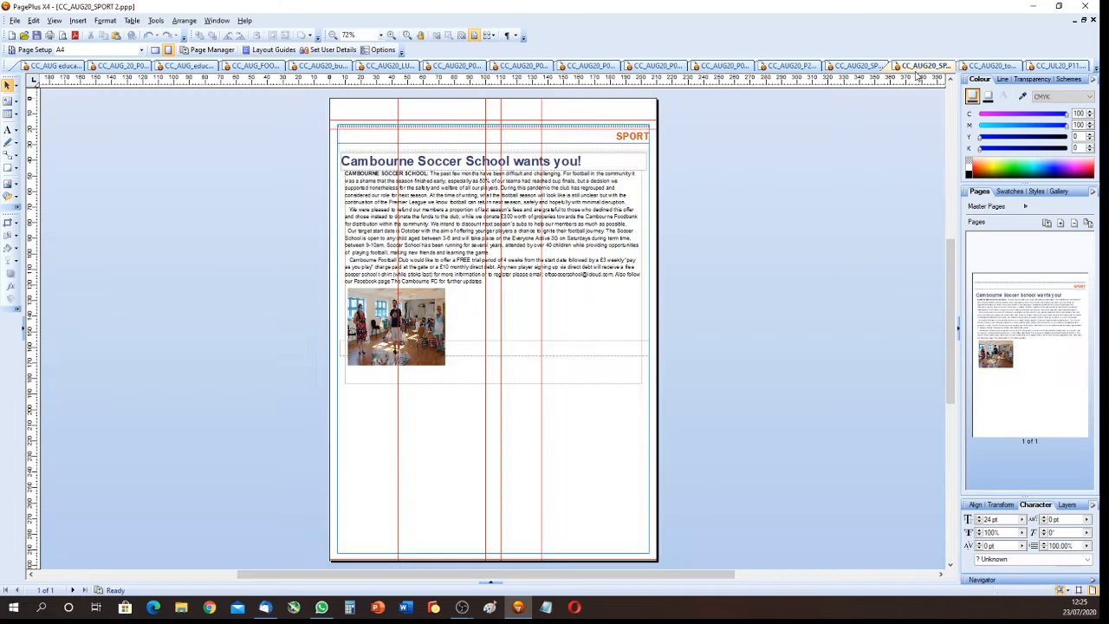
Check the size and resolution of the photo beneath the Soccer School article and leave the settings unchanged
{"action": "left_click", "coordinate": [404, 326]}
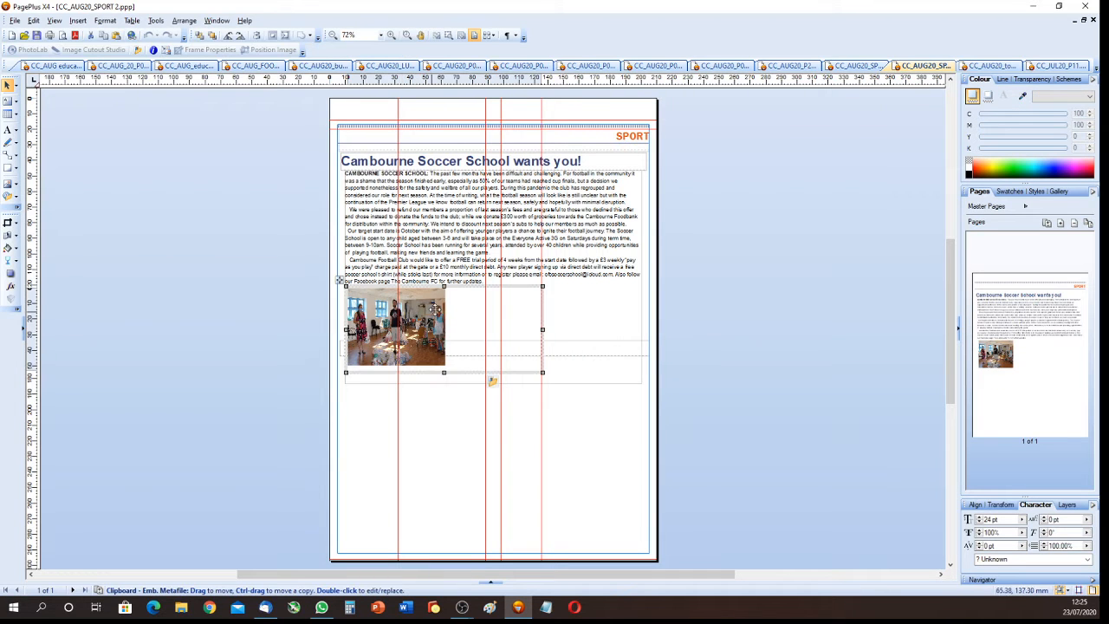
{"action": "right_click", "coordinate": [393, 333]}
{"action": "mouse_move", "coordinate": [456, 553]}
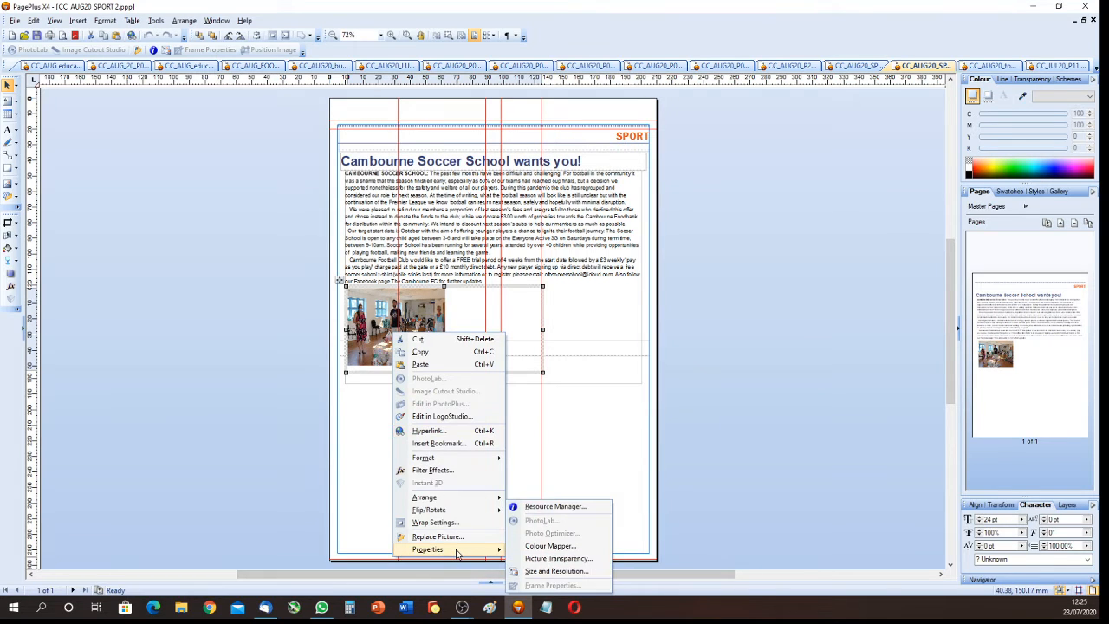
{"action": "left_click", "coordinate": [559, 571]}
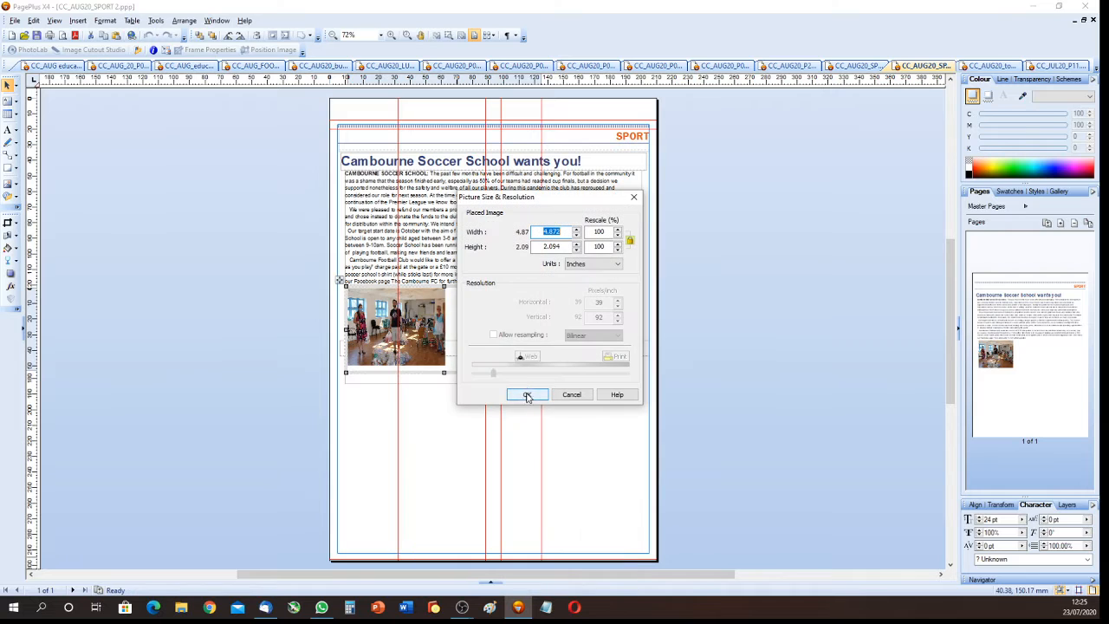
{"action": "left_click", "coordinate": [634, 197]}
{"action": "left_click", "coordinate": [405, 324]}
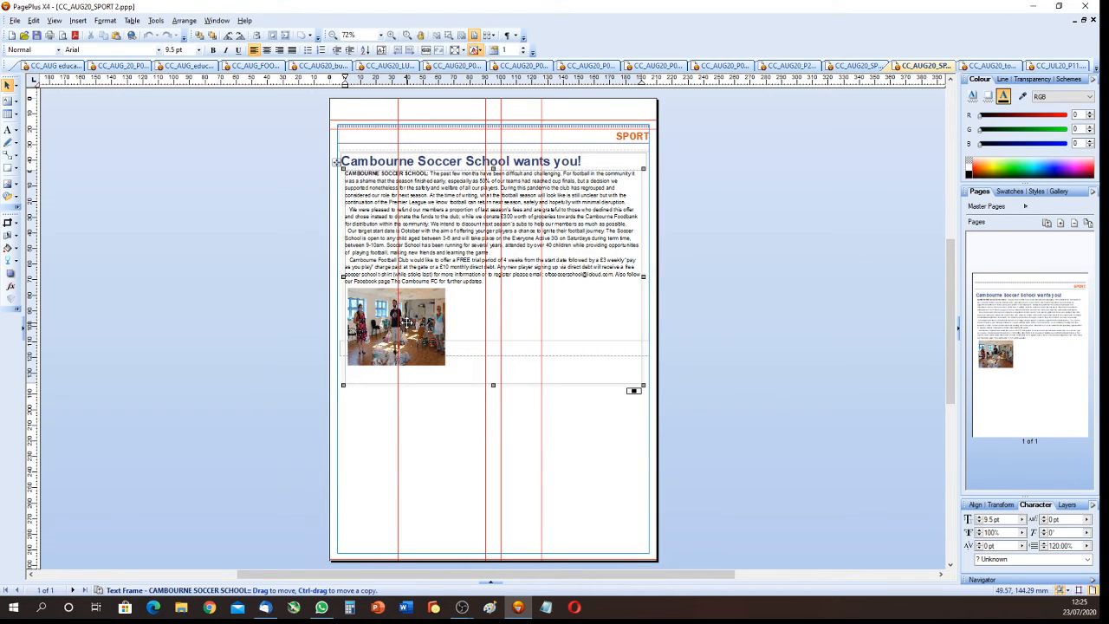
{"action": "left_click", "coordinate": [405, 324]}
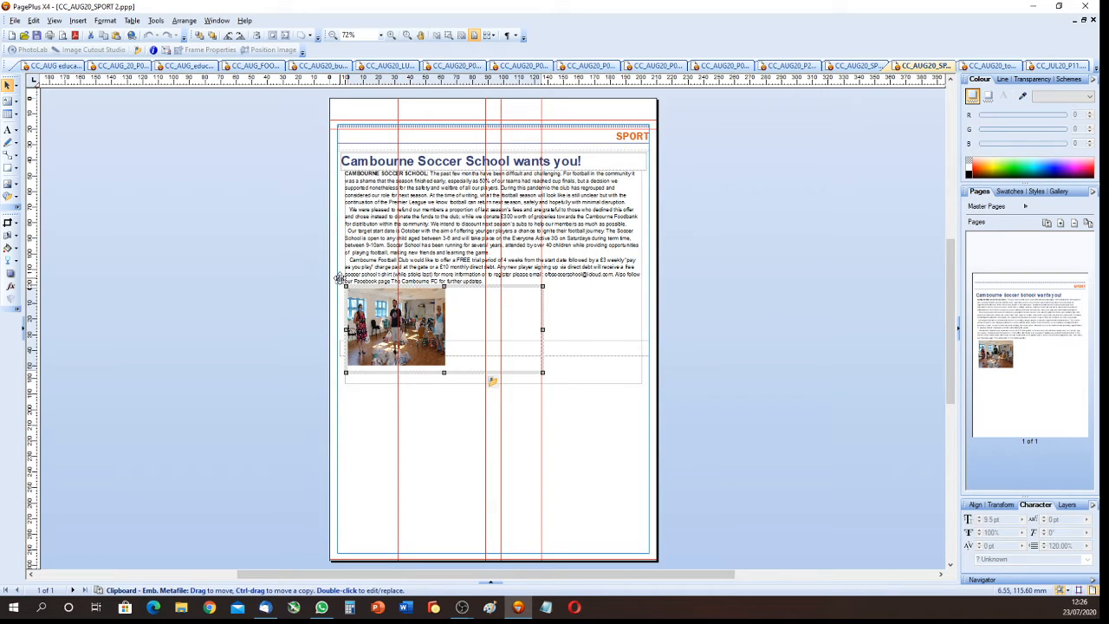
{"action": "left_click", "coordinate": [702, 177]}
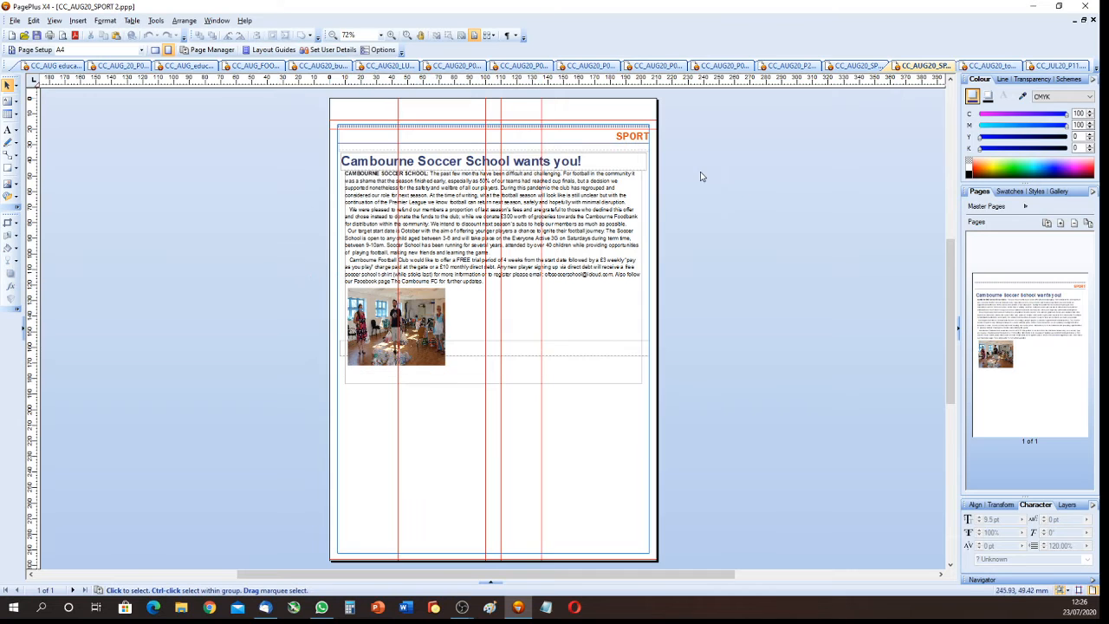
View the town council overflow page, then switch to CC_JUL20_P11 and examine its Science article's text and image down to the last line
{"action": "left_click", "coordinate": [996, 66]}
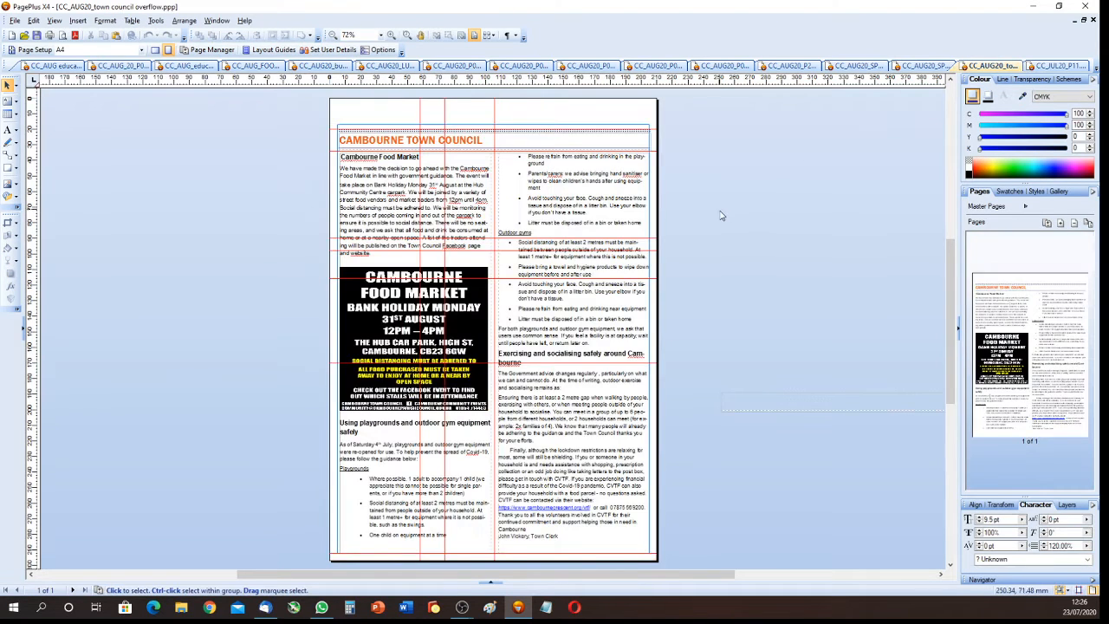
{"action": "left_click", "coordinate": [1053, 66]}
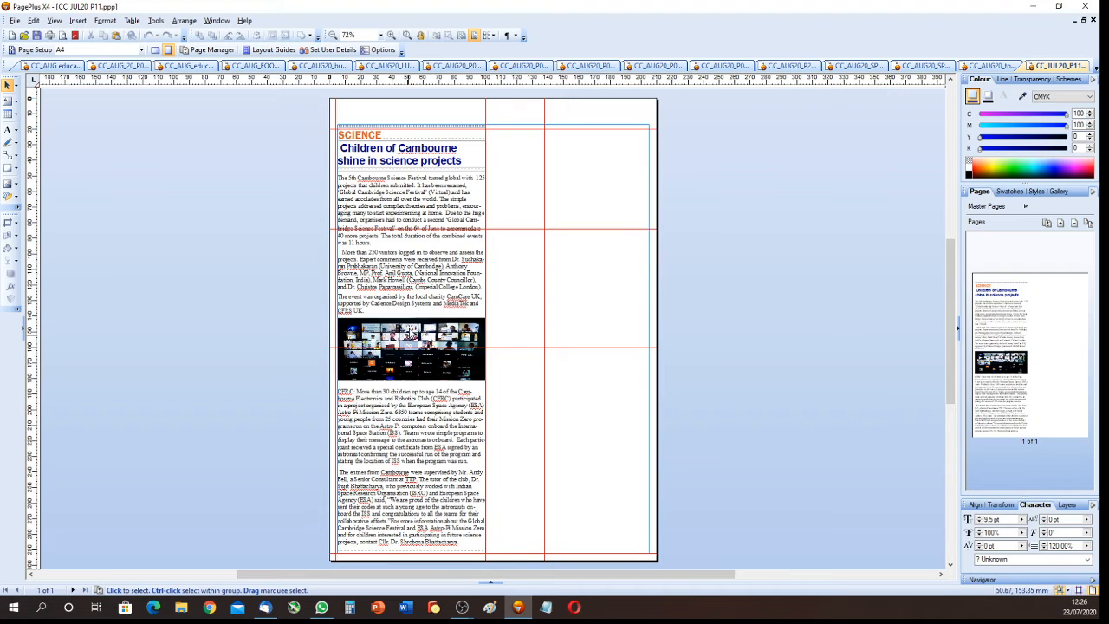
{"action": "scroll", "coordinate": [434, 250], "scroll_direction": "up", "scroll_amount": 3}
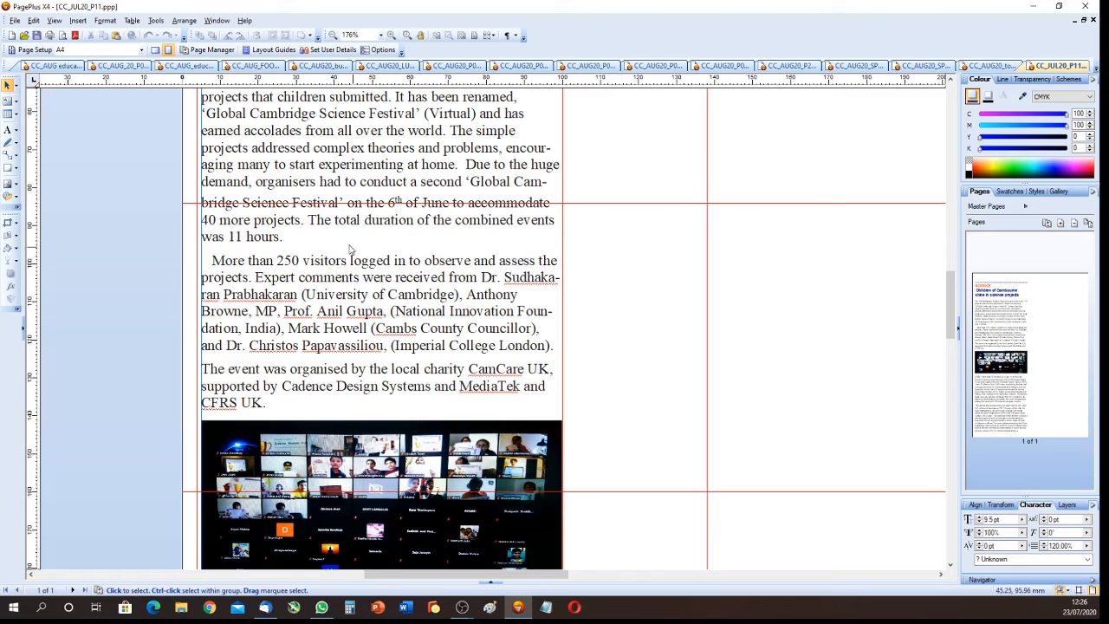
{"action": "left_click", "coordinate": [243, 251]}
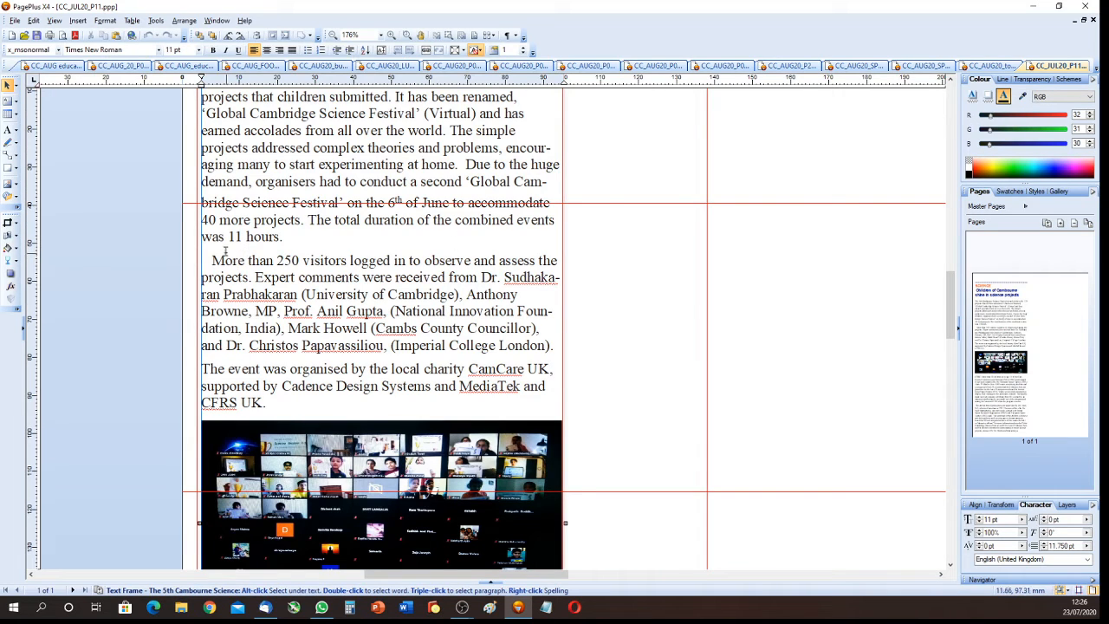
{"action": "left_click", "coordinate": [224, 247]}
{"action": "scroll", "coordinate": [343, 325], "scroll_direction": "down", "scroll_amount": 5}
{"action": "scroll", "coordinate": [343, 329], "scroll_direction": "down", "scroll_amount": 4}
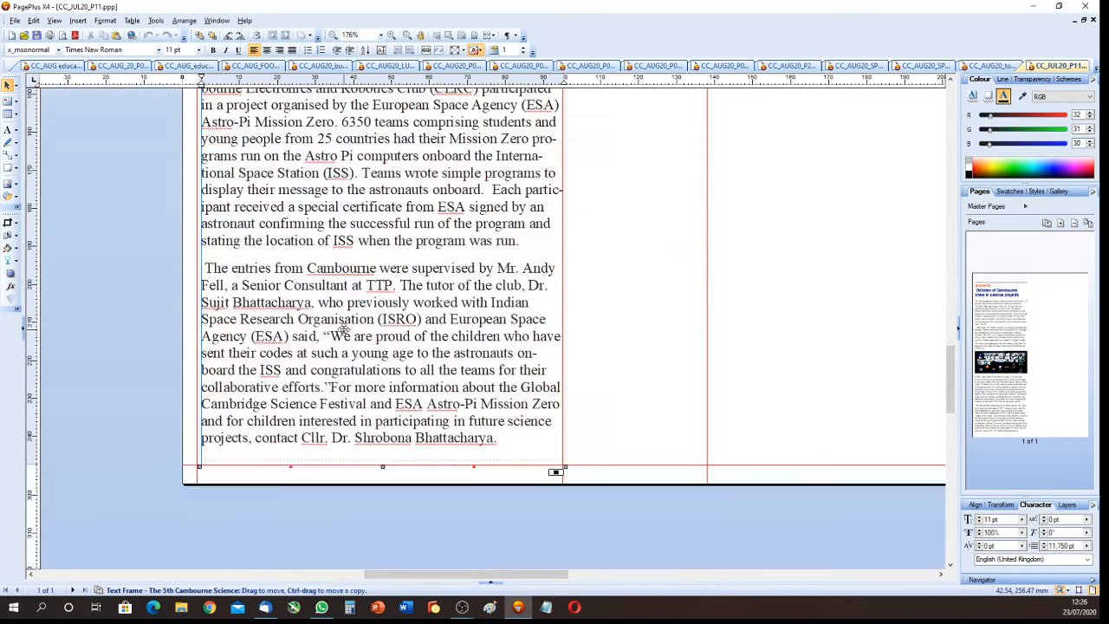
{"action": "scroll", "coordinate": [359, 312], "scroll_direction": "down", "scroll_amount": 1}
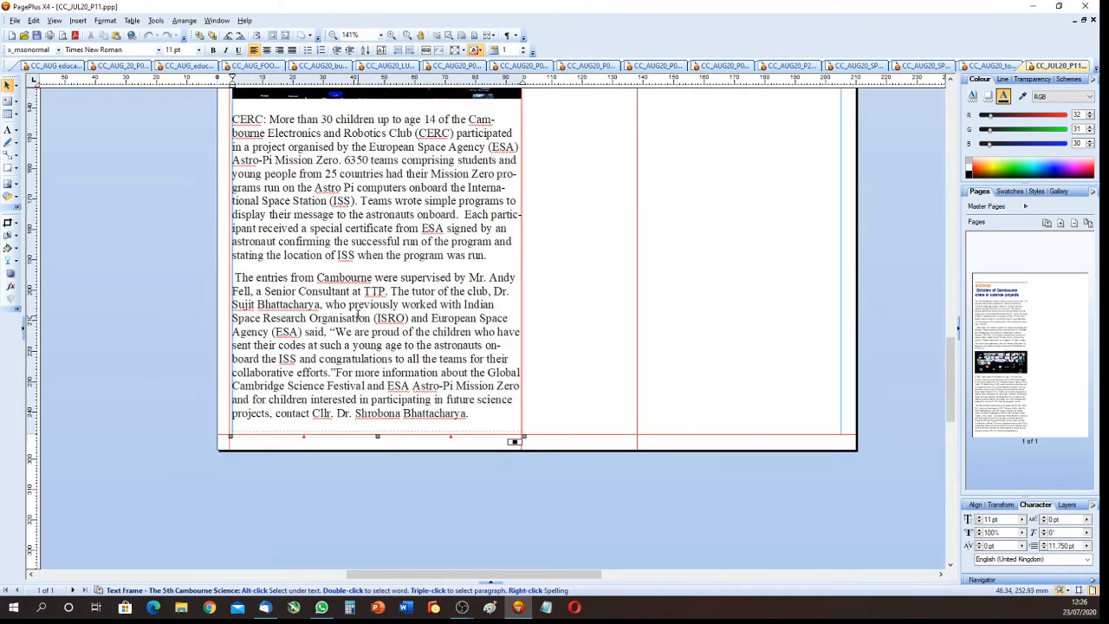
{"action": "left_click", "coordinate": [481, 415]}
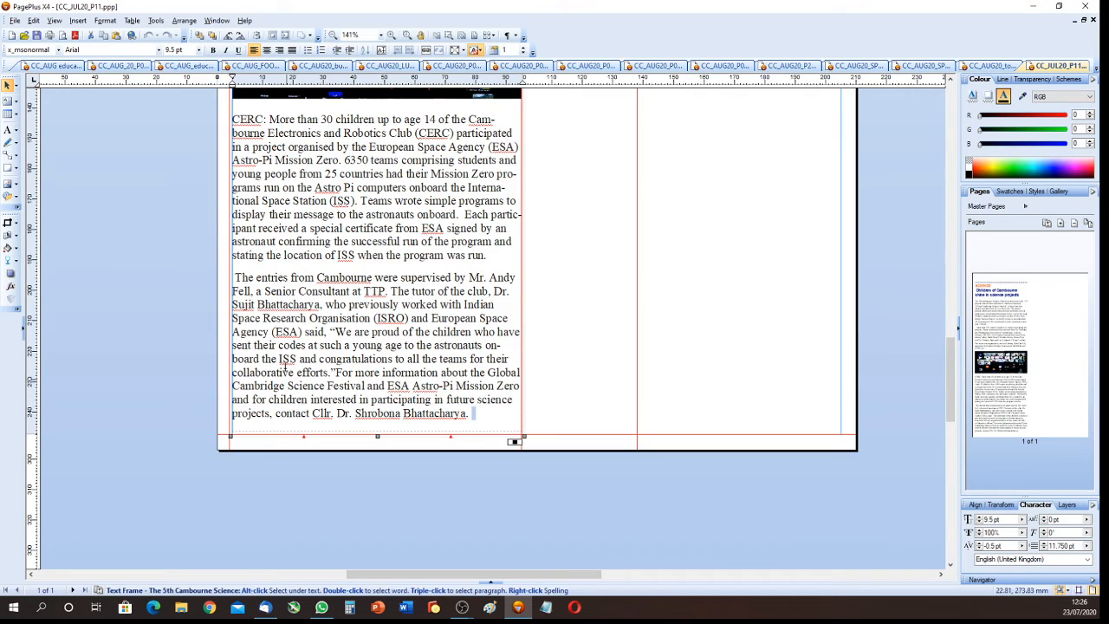
{"action": "scroll", "coordinate": [373, 323], "scroll_direction": "up", "scroll_amount": 10}
{"action": "scroll", "coordinate": [372, 323], "scroll_direction": "down", "scroll_amount": 8}
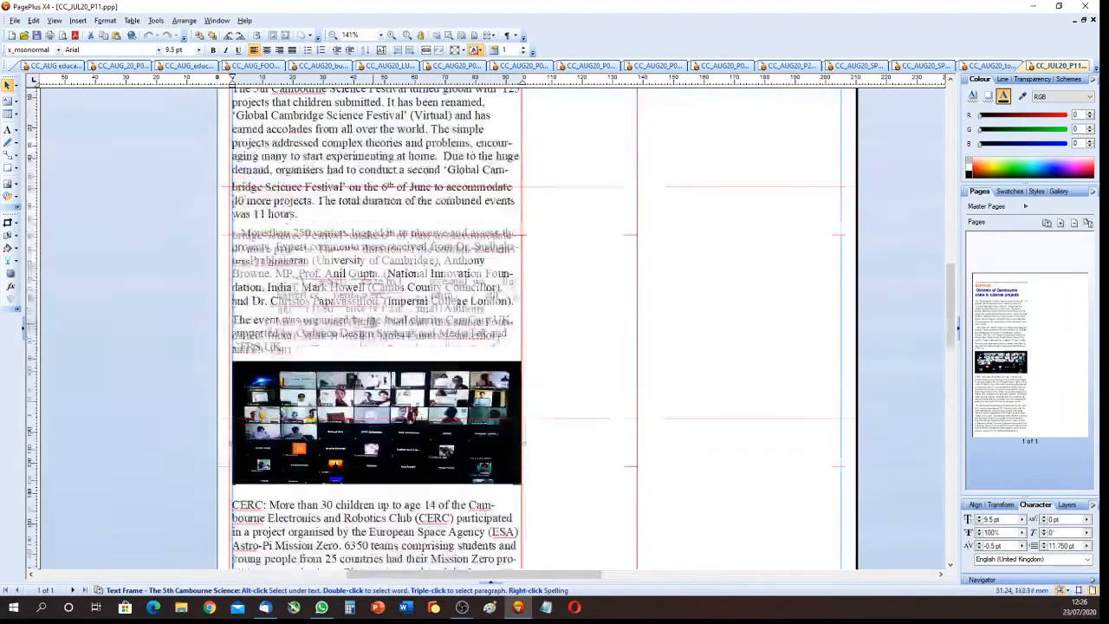
{"action": "scroll", "coordinate": [372, 322], "scroll_direction": "up", "scroll_amount": 5}
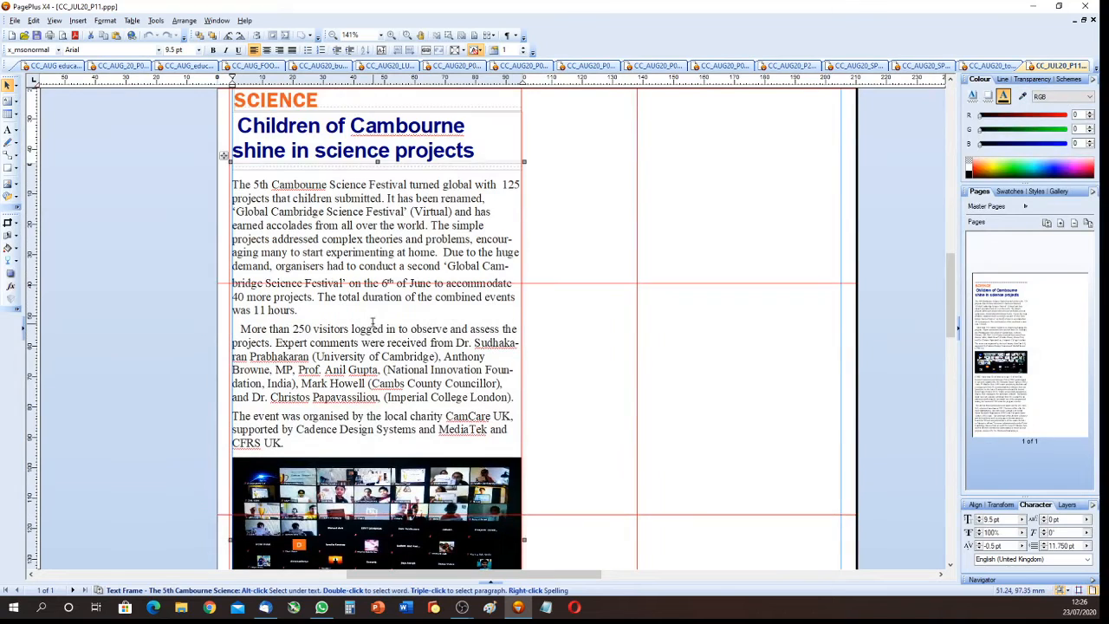